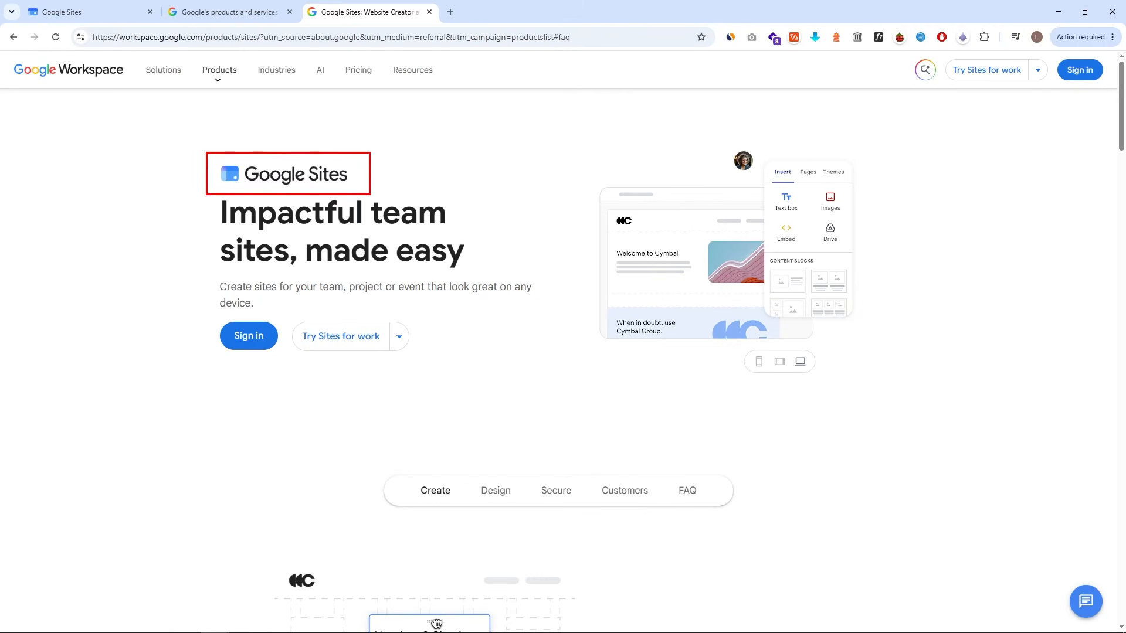
- Close the current tab and scroll through the finished ZUMBRO BITES site
key(ctrl+w)
scroll(955, 261, down, 7)
scroll(958, 263, down, 1)
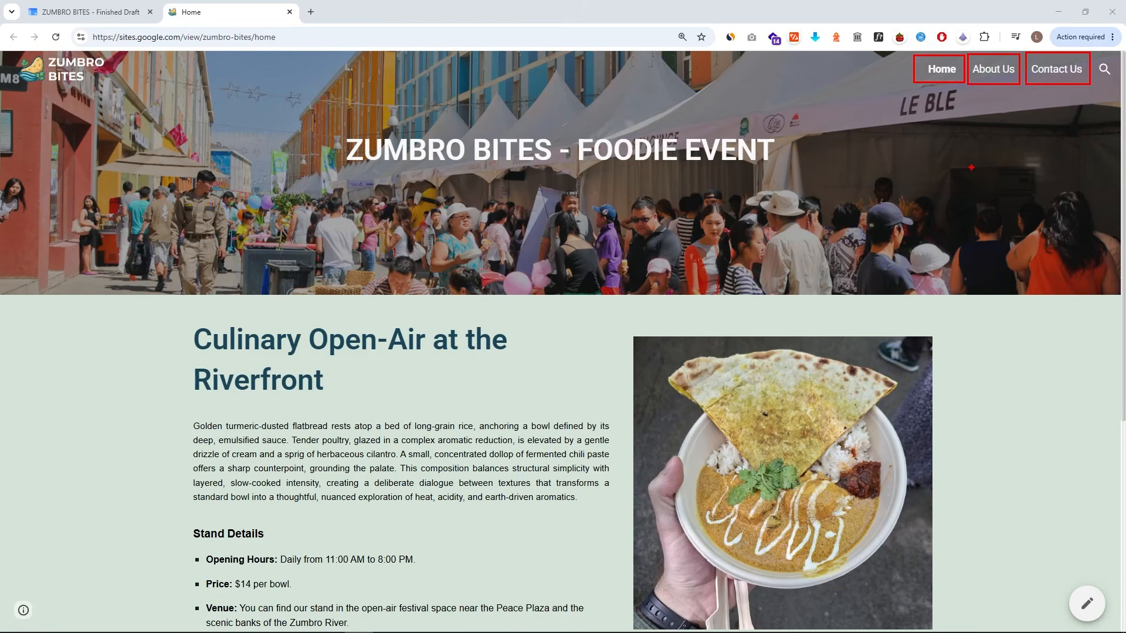
scroll(958, 178, down, 2)
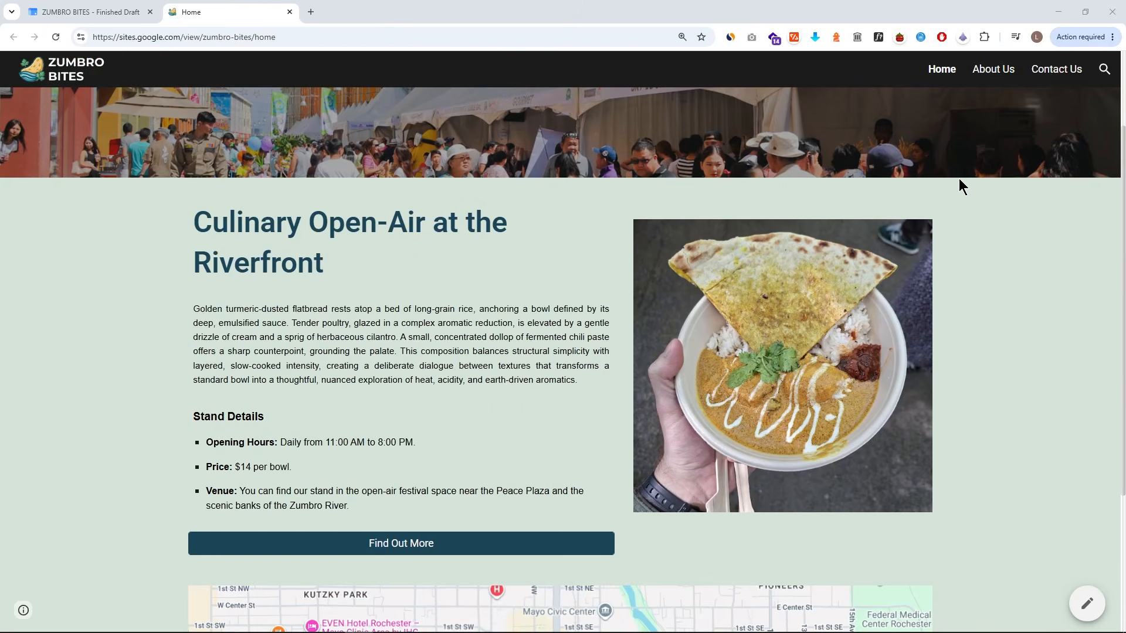
scroll(996, 192, down, 2)
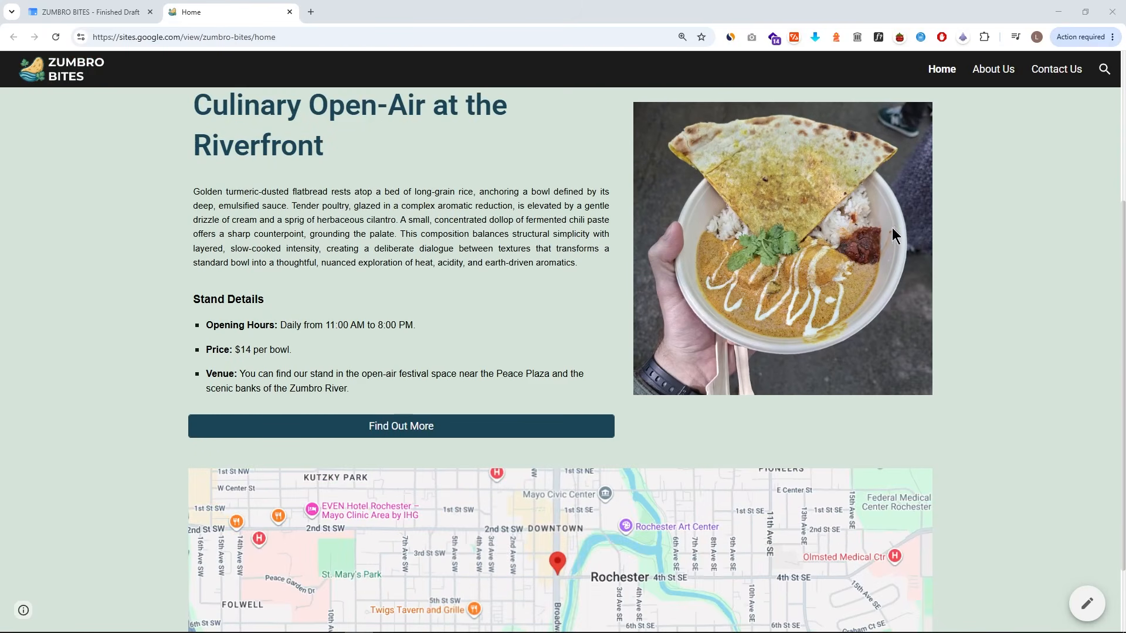
scroll(821, 252, down, 2)
scroll(585, 417, down, 2)
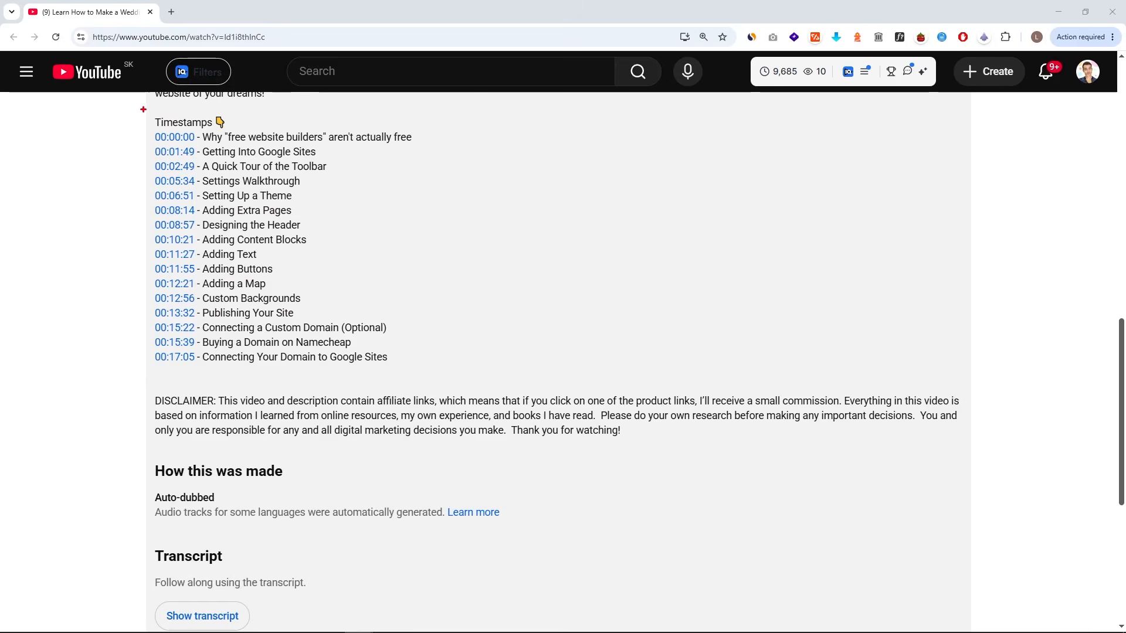
drag(143, 109, 463, 373)
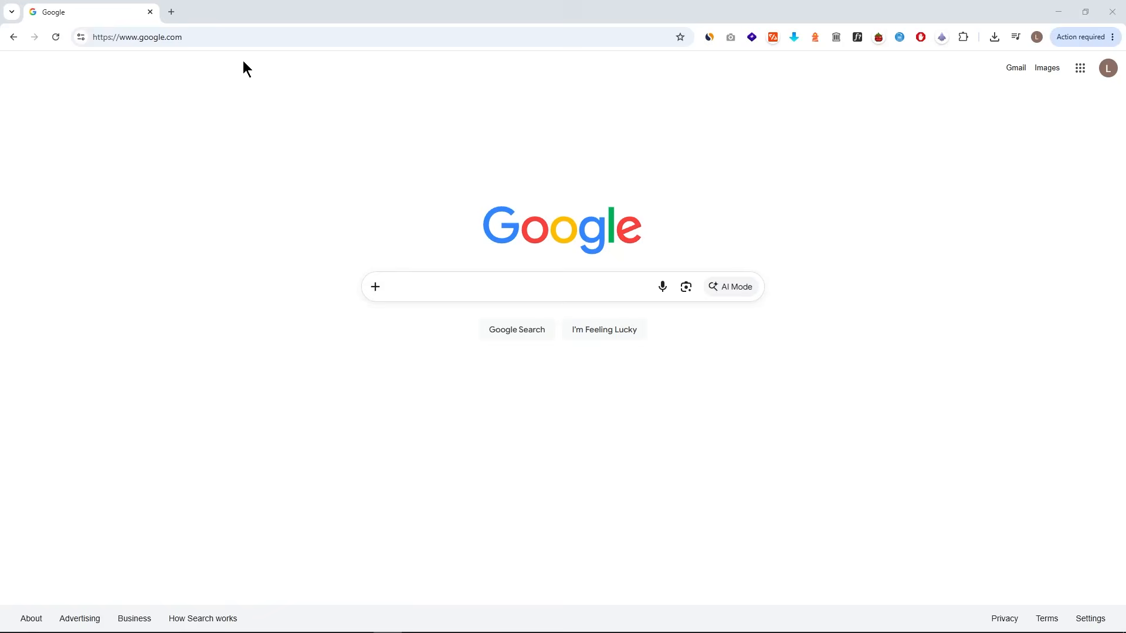
- Open sites.google.com in the browser
click(246, 35)
text(site)
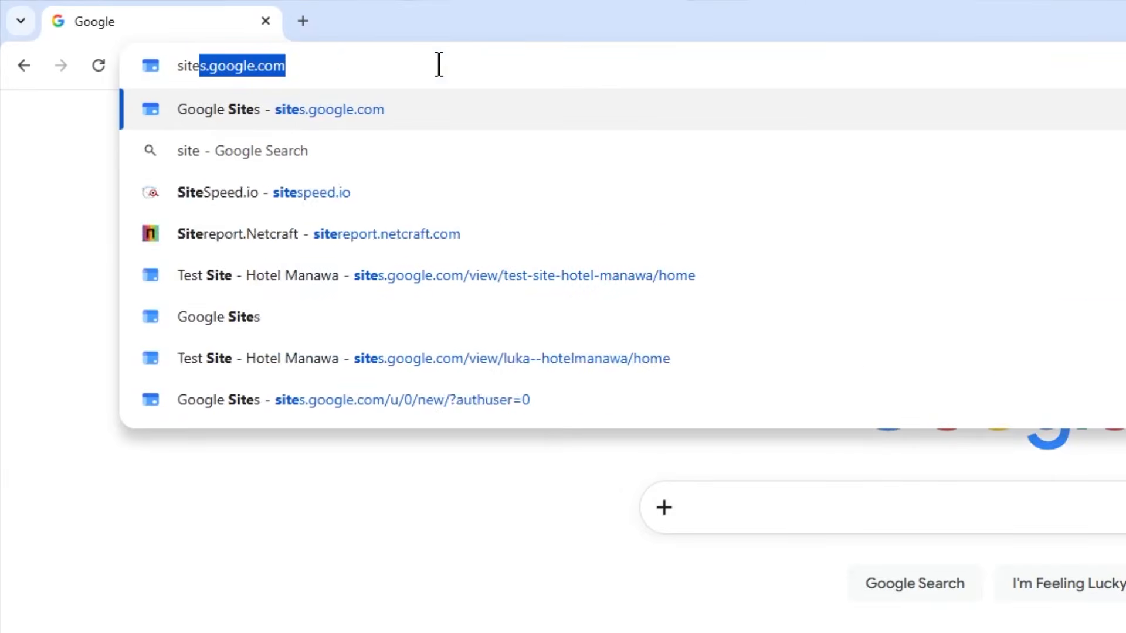
text(s.google.com)
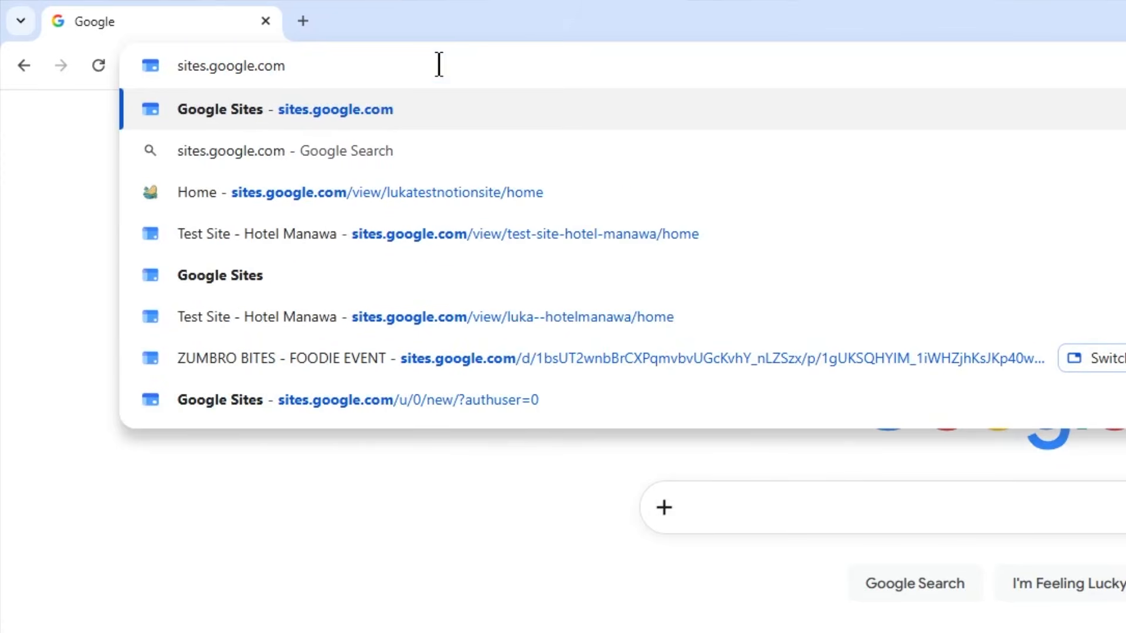
key(Return)
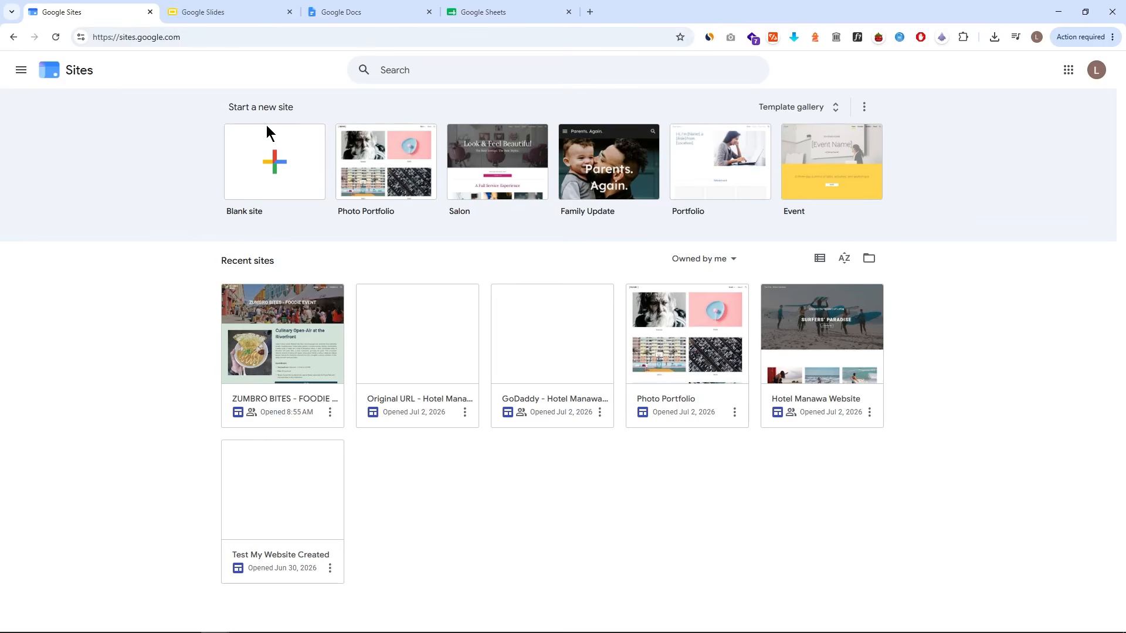
- Switch through the Slides, Docs and Sheets tabs and return to Sites
click(246, 11)
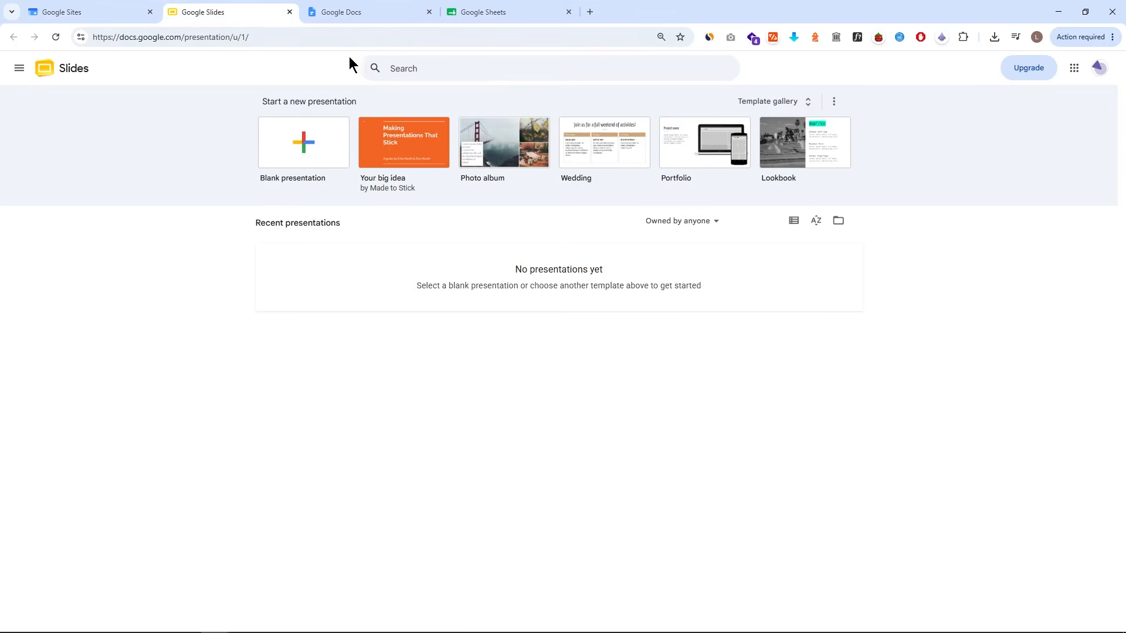
click(382, 13)
click(531, 13)
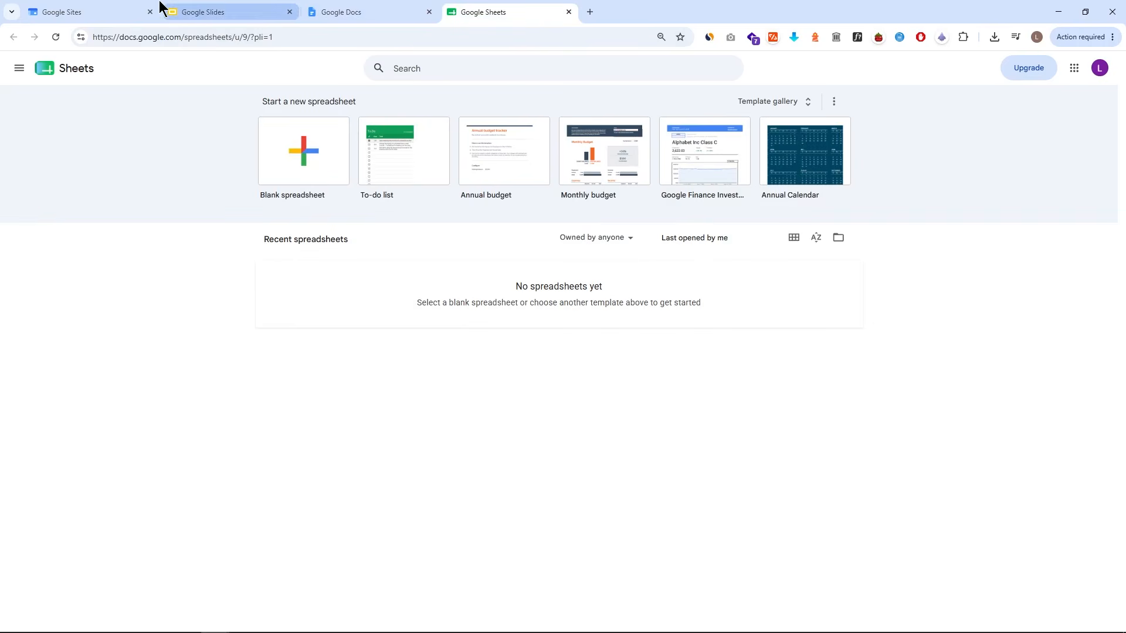
click(118, 11)
drag(208, 88, 907, 238)
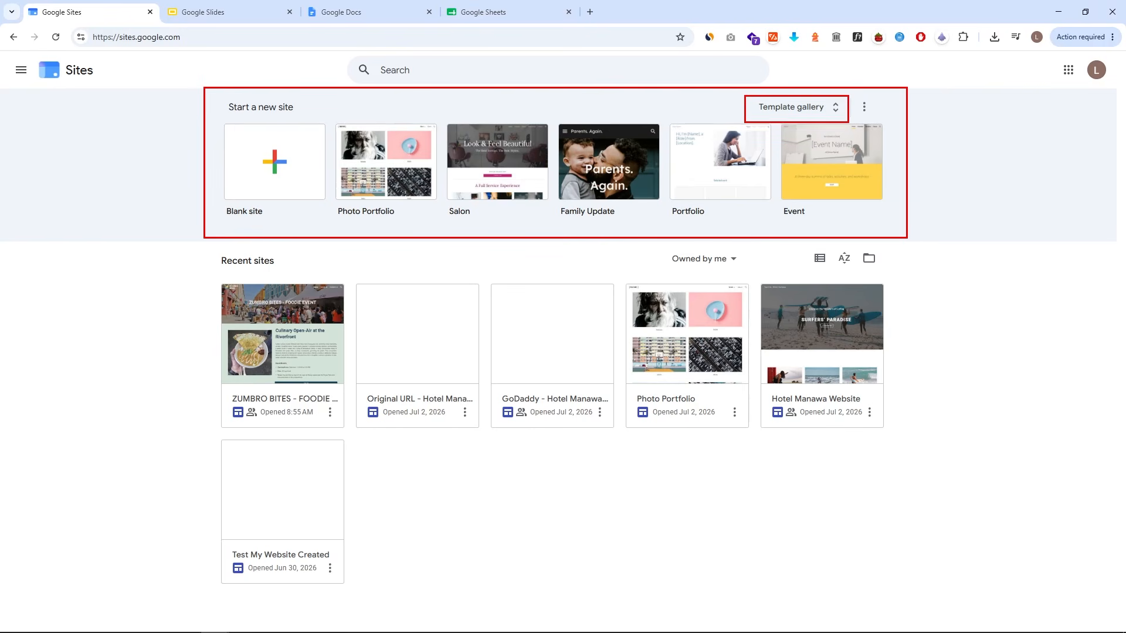
key(Escape)
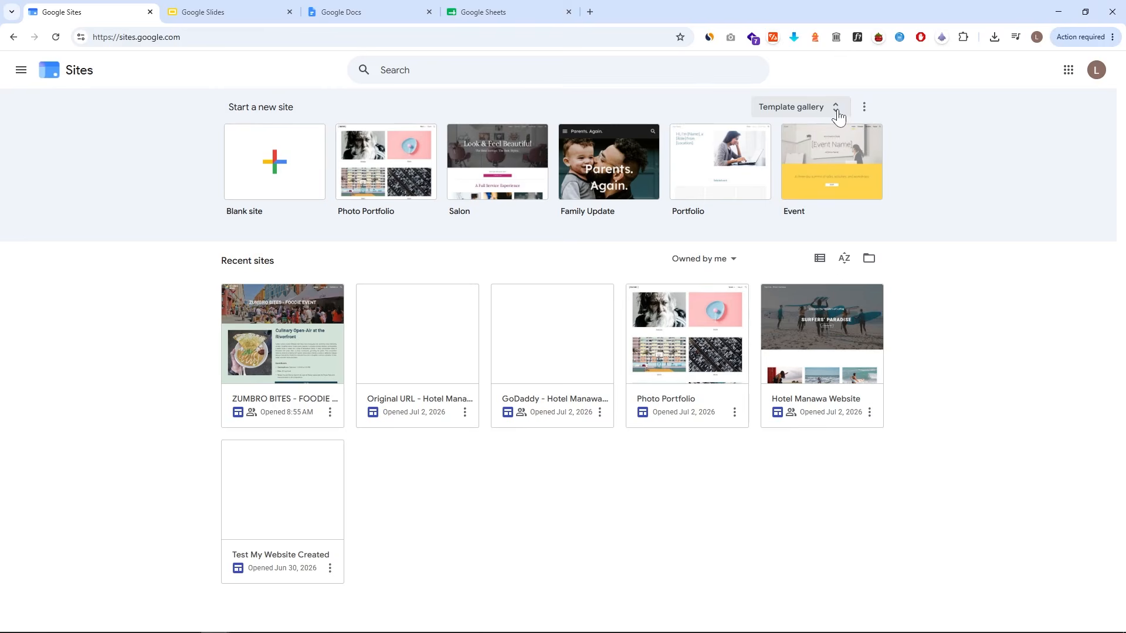
- Open the template gallery and start a site from the Restaurant template
click(838, 115)
scroll(804, 176, down, 6)
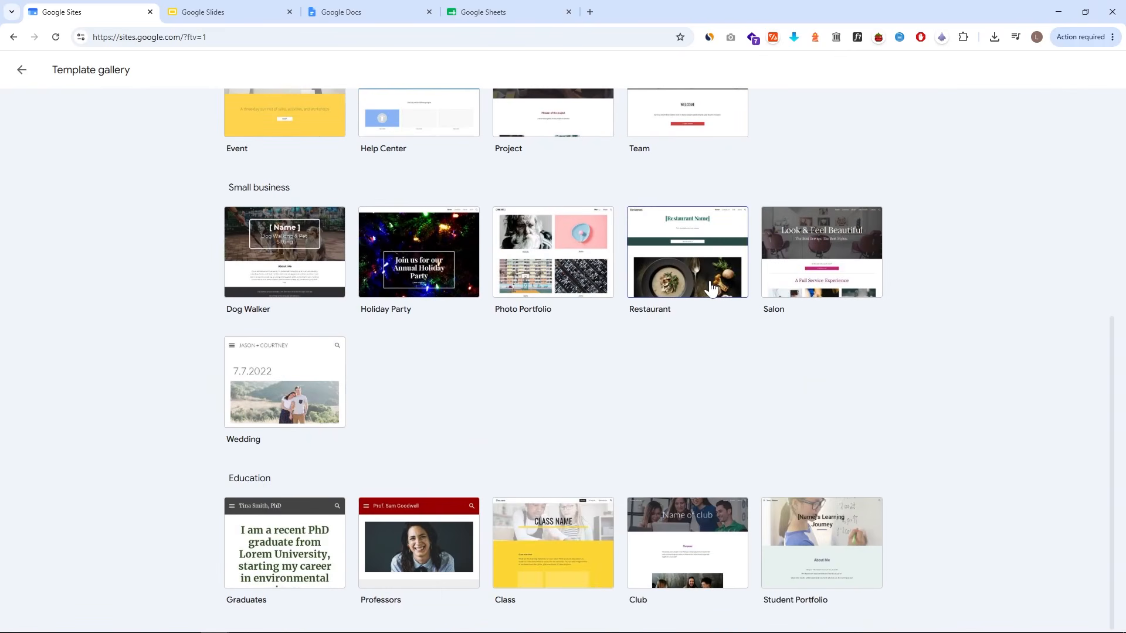
click(711, 288)
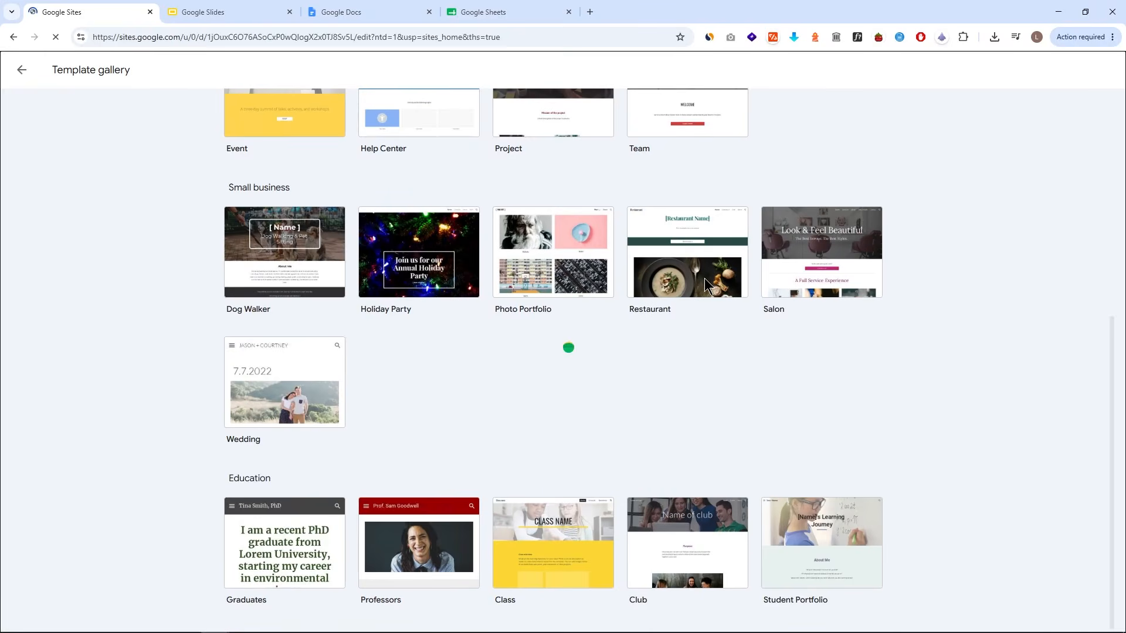
- Replace the restaurant name heading with My Restaurant
scroll(791, 237, down, 7)
scroll(850, 226, down, 5)
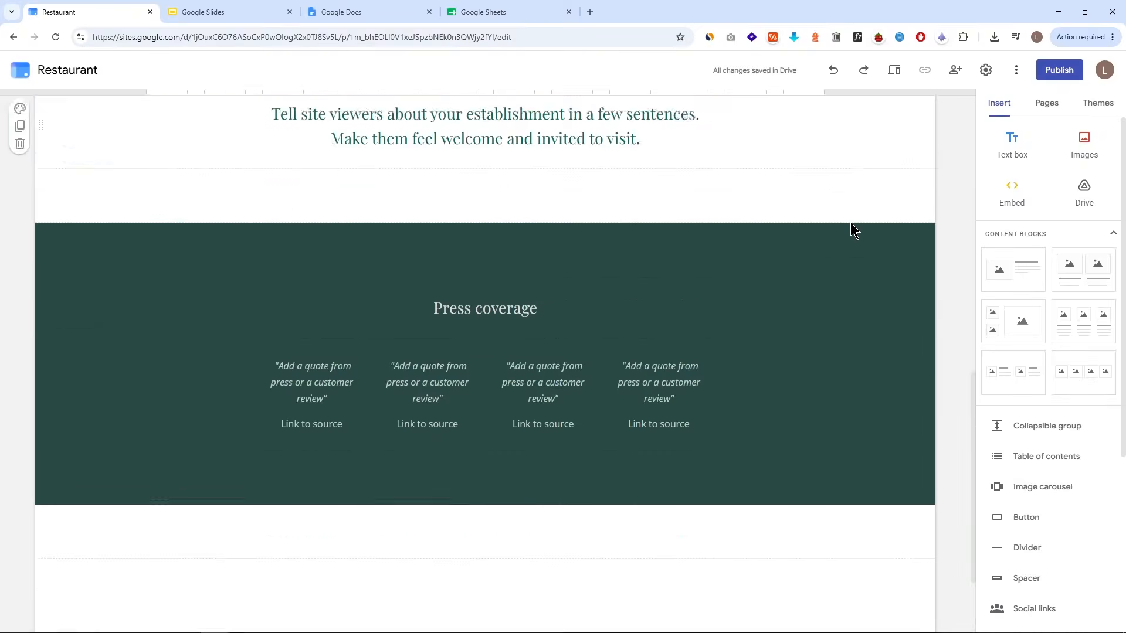
scroll(814, 246, up, 15)
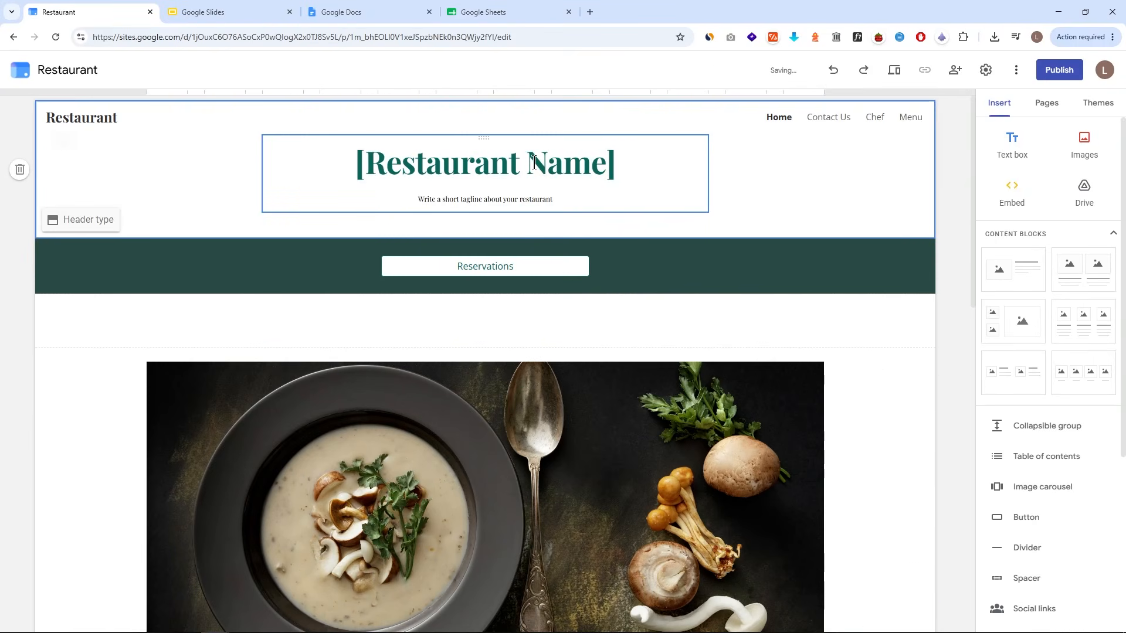
triple_click(599, 166)
text(My Restaurant)
click(757, 214)
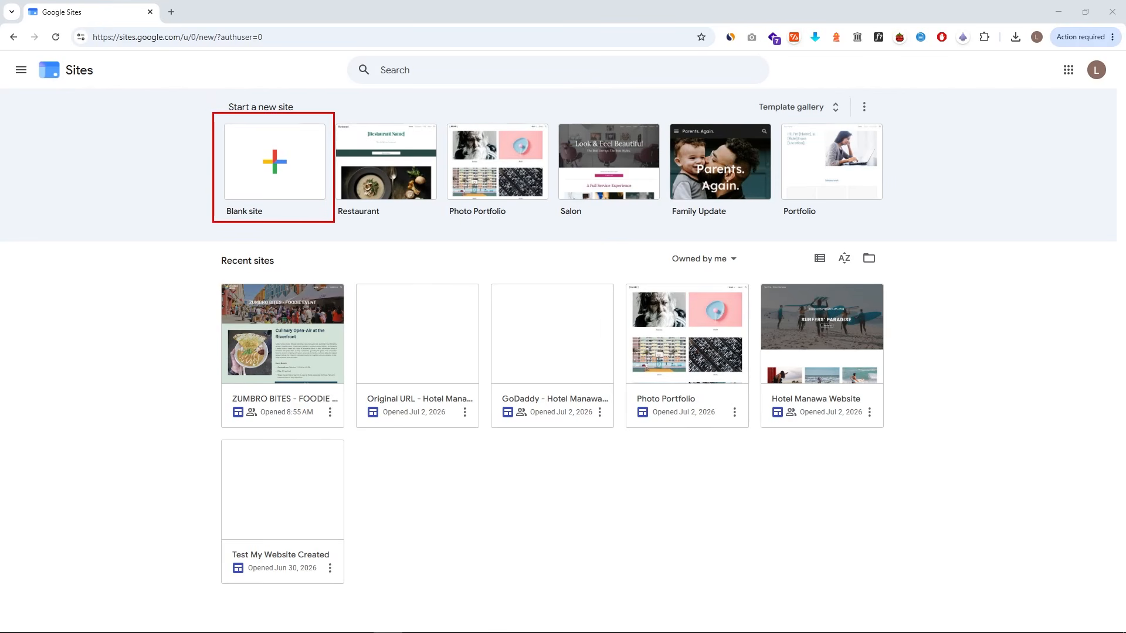
- Create a new blank site and select its page title
click(279, 169)
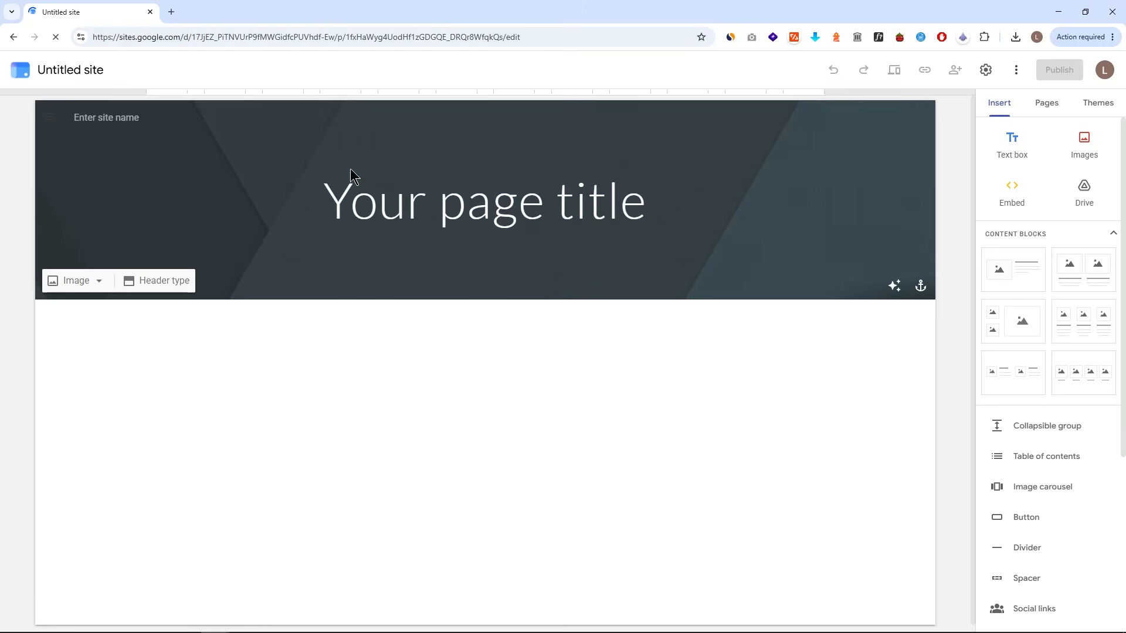
click(564, 178)
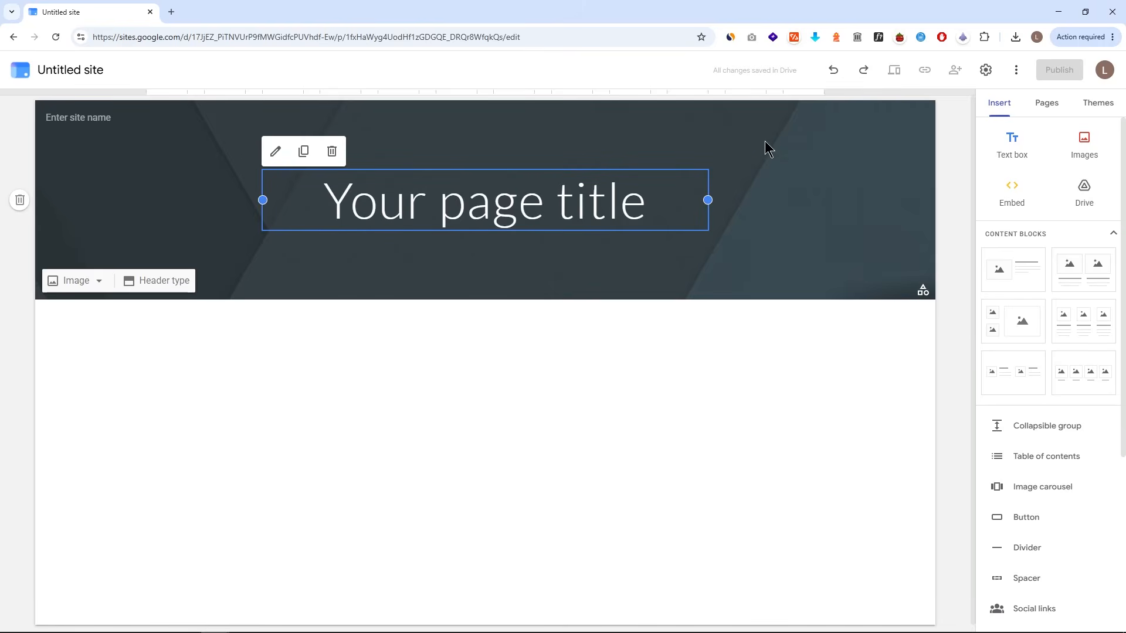
click(1046, 103)
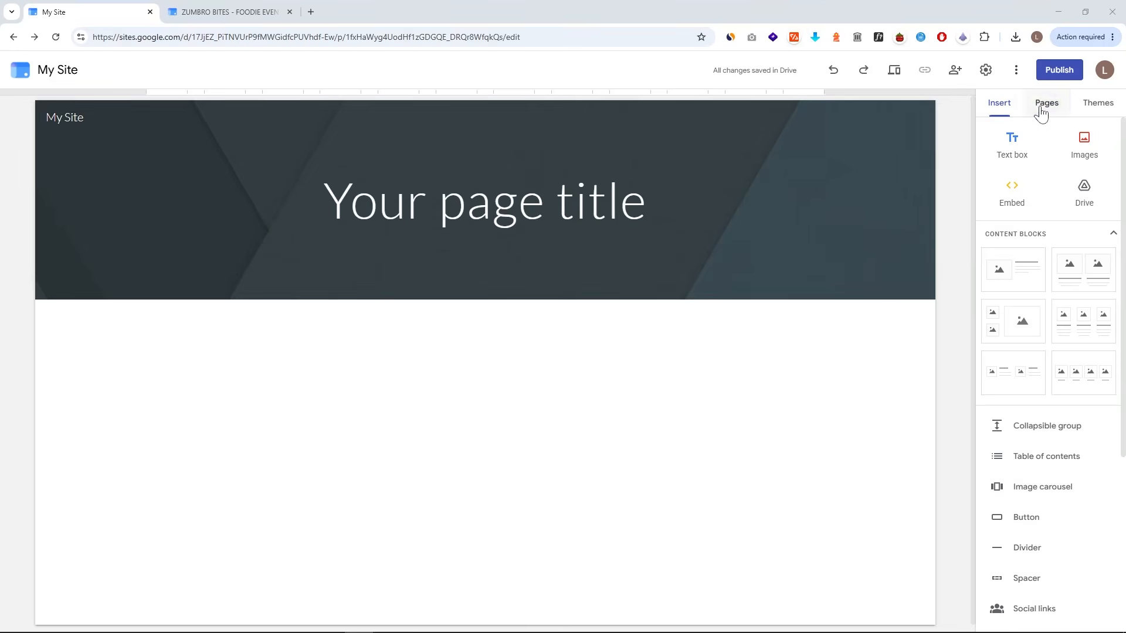
- Browse the Themes, Pages and Insert panels
click(1086, 108)
click(1036, 109)
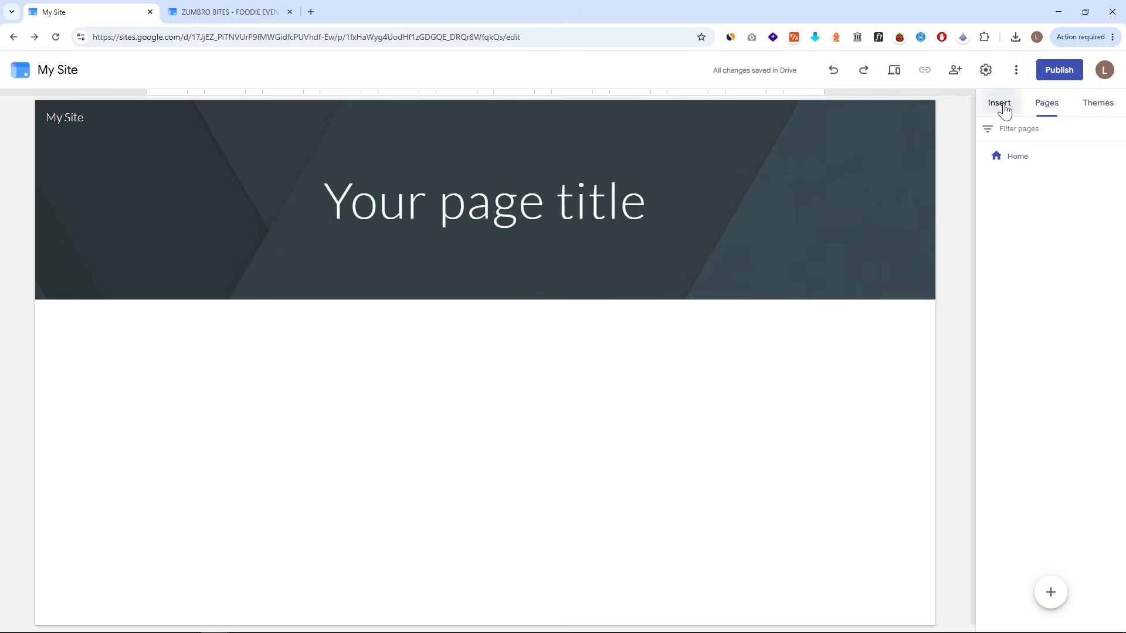
click(1004, 109)
- Open the site settings and review Navigation, Brand images, Viewer tools, Custom domains, Analytics and Announcement banner
click(986, 70)
click(463, 306)
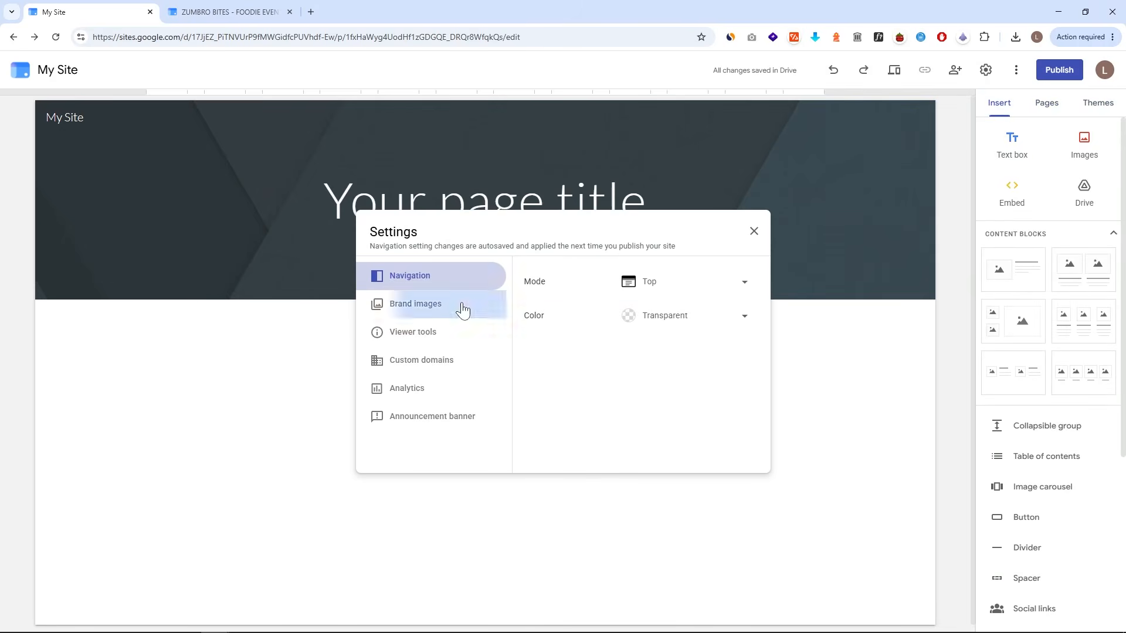
click(457, 332)
click(449, 360)
click(445, 388)
click(465, 415)
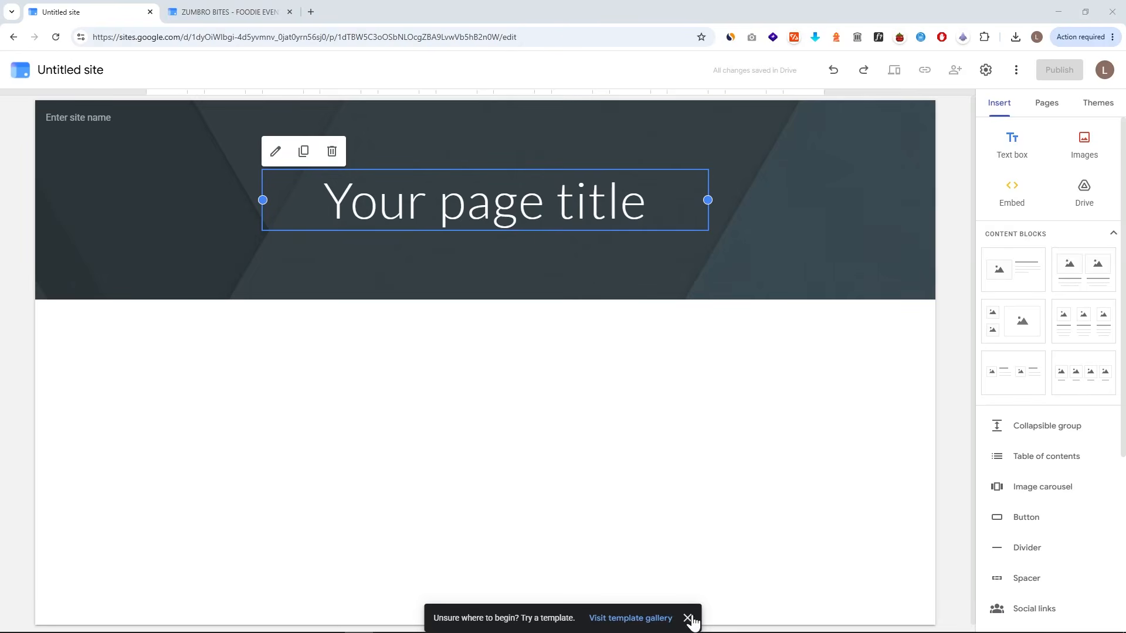
click(688, 618)
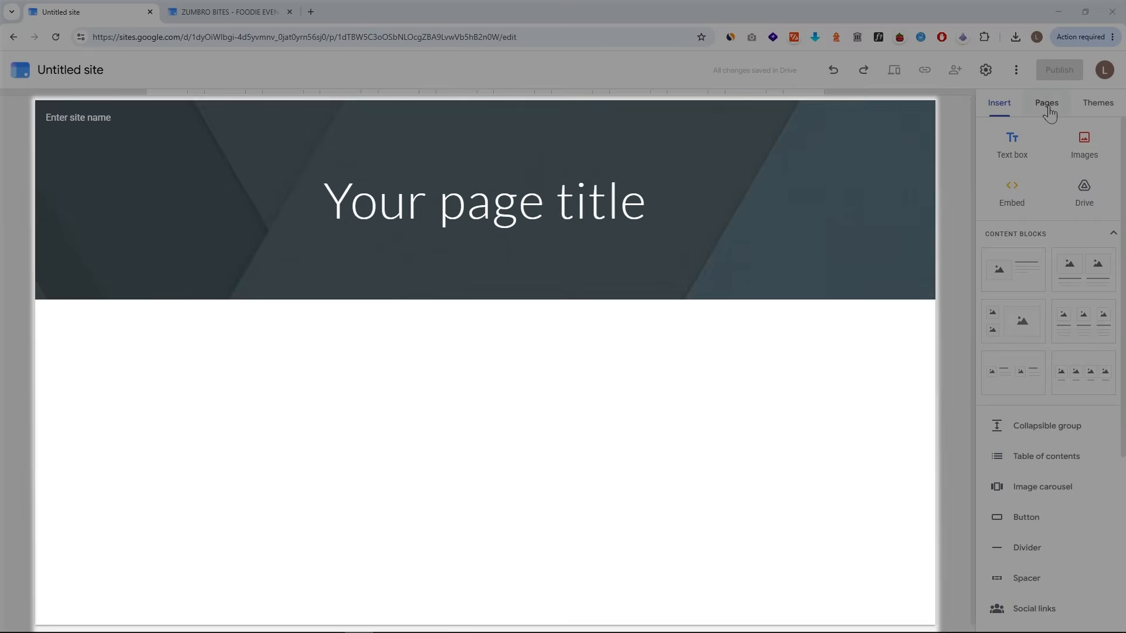
- Scroll through the list of insertable elements
scroll(1041, 256, down, 2)
scroll(1041, 257, down, 2)
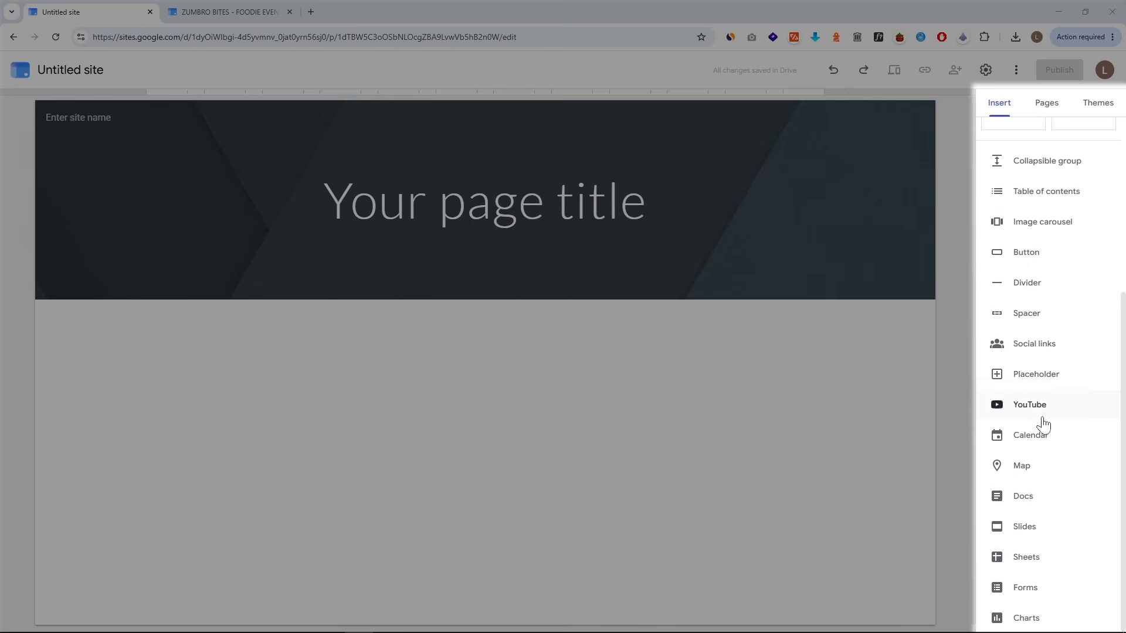
scroll(1046, 491, up, 4)
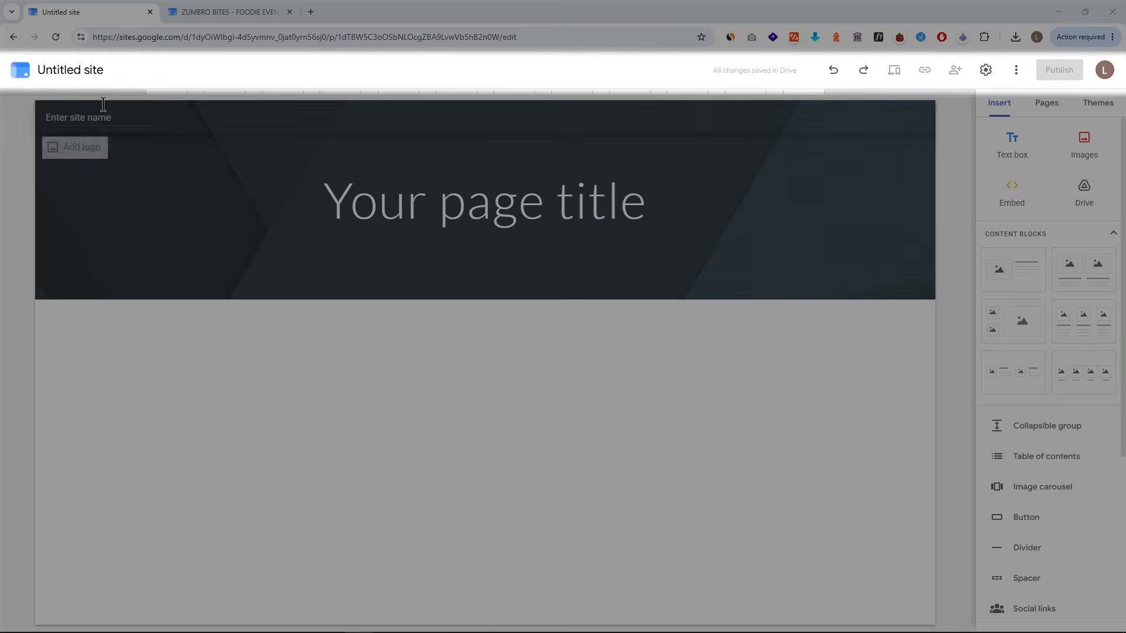
- Rename the site file as My Site
click(82, 66)
text(My Site)
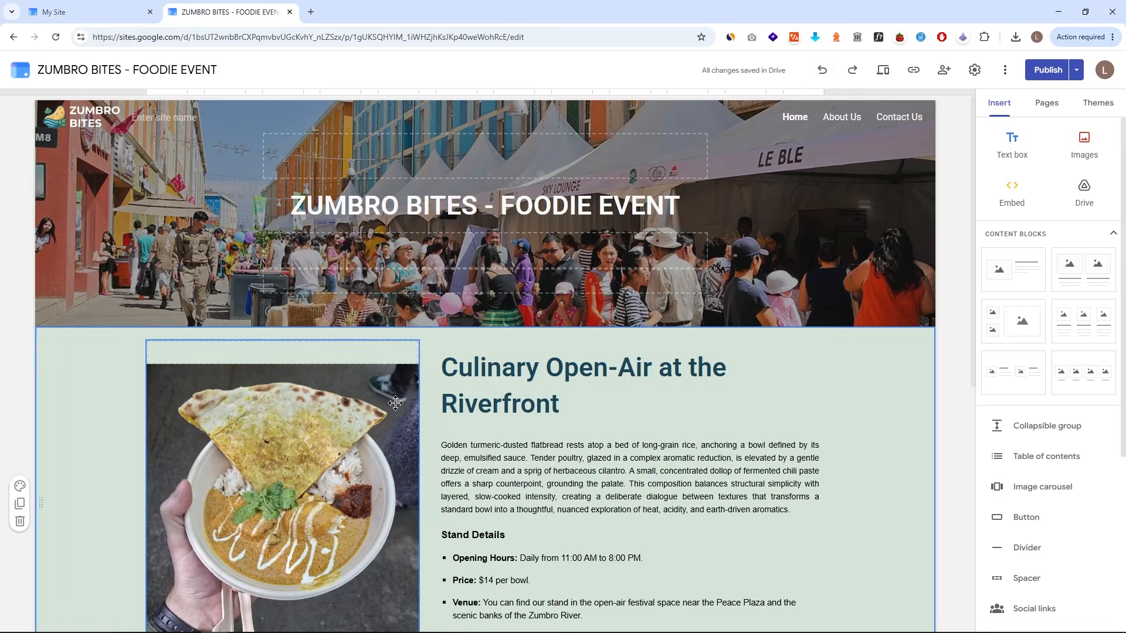
- Rearrange the ZUMBRO BITES section so the food image sits left of the Culinary Open-Air text
drag(388, 402, 811, 440)
drag(440, 246, 300, 238)
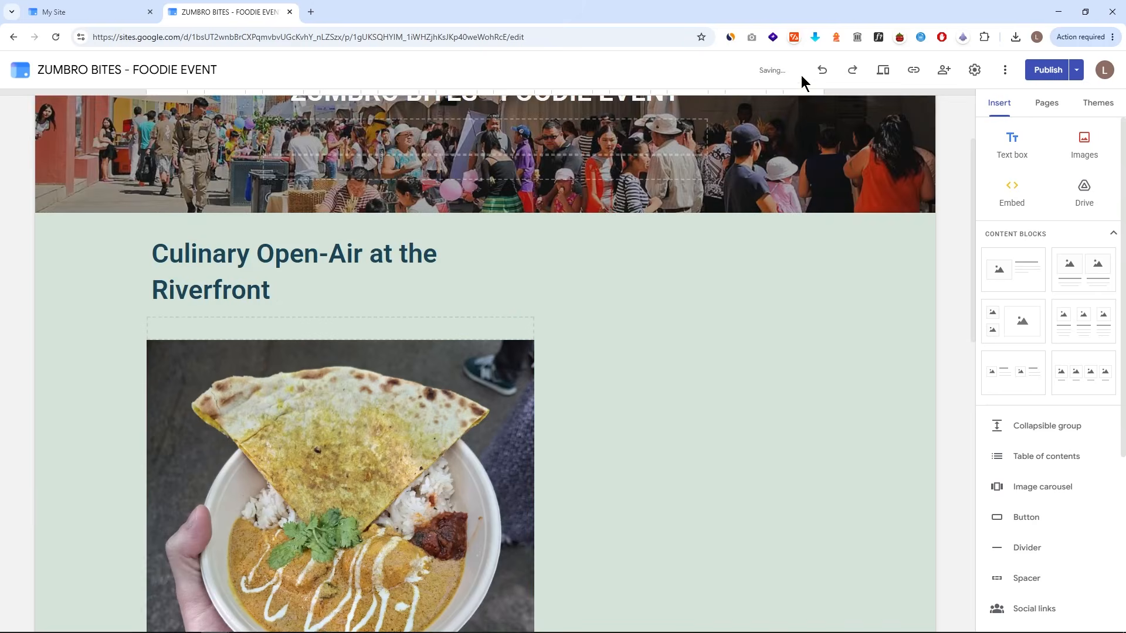
click(821, 71)
click(822, 71)
scroll(717, 269, up, 2)
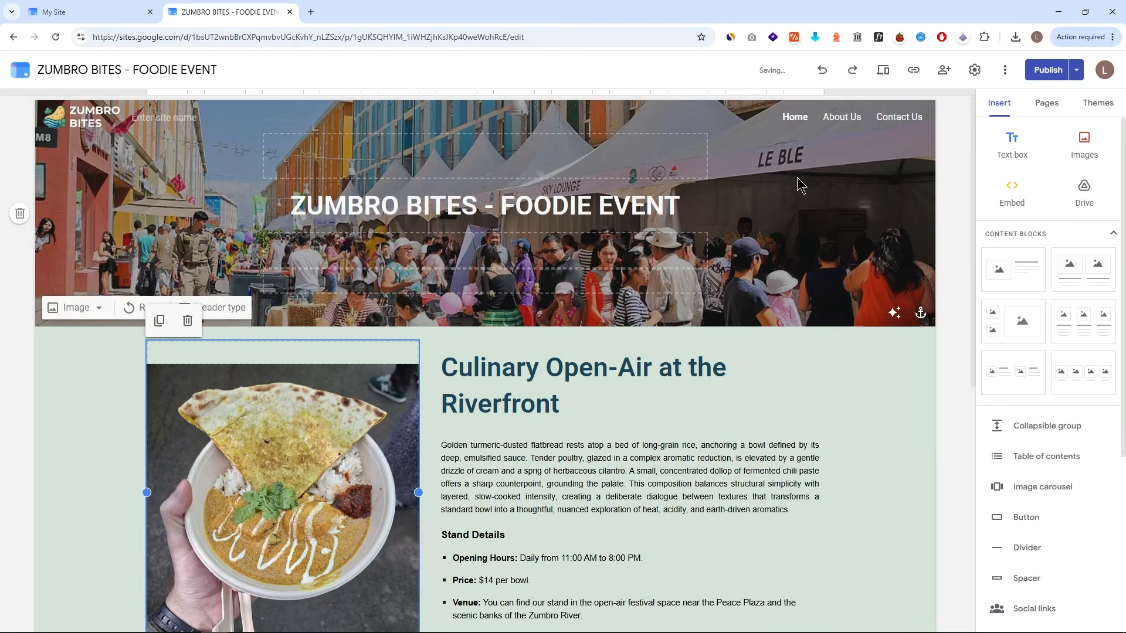
- Preview the site in tablet and phone views and scroll through it
click(883, 70)
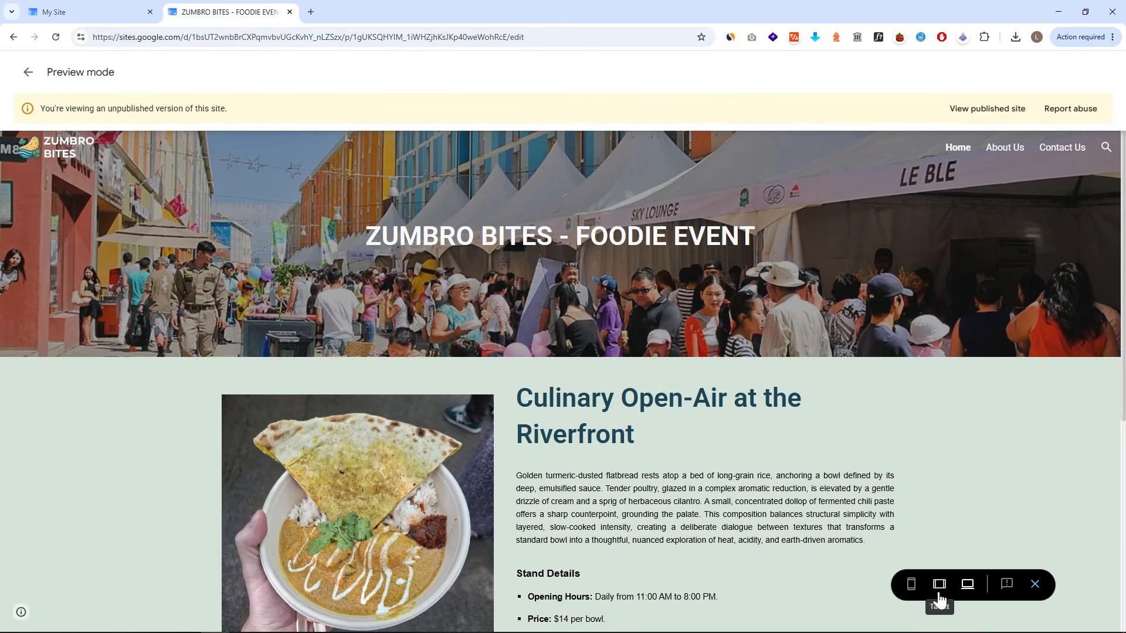
click(938, 593)
click(911, 585)
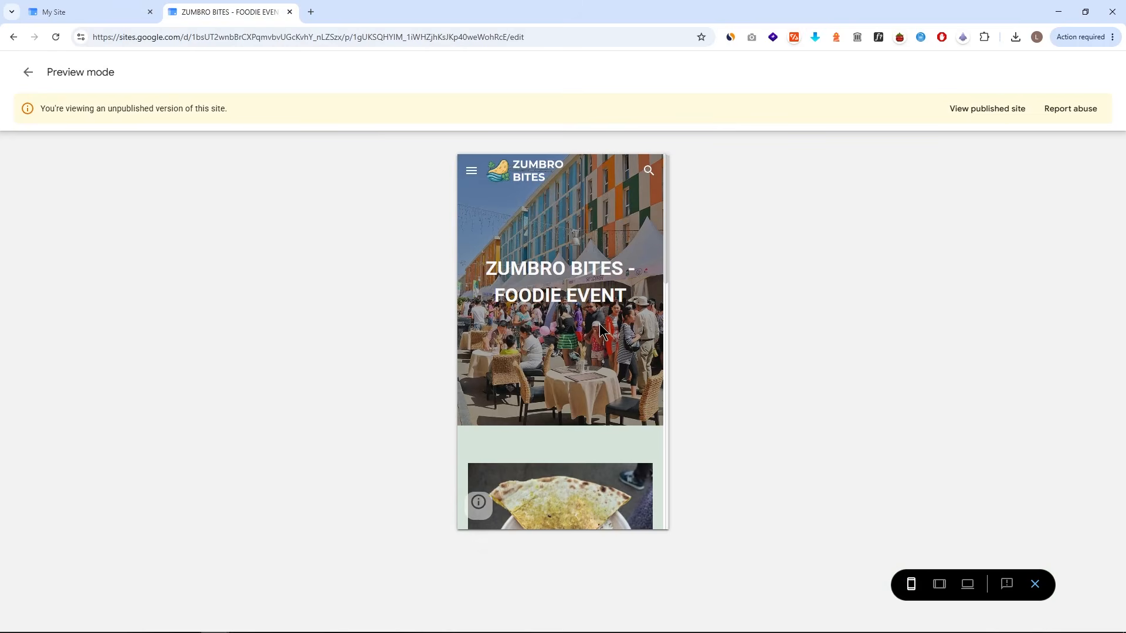
scroll(599, 323, down, 8)
scroll(611, 276, down, 5)
scroll(613, 255, up, 8)
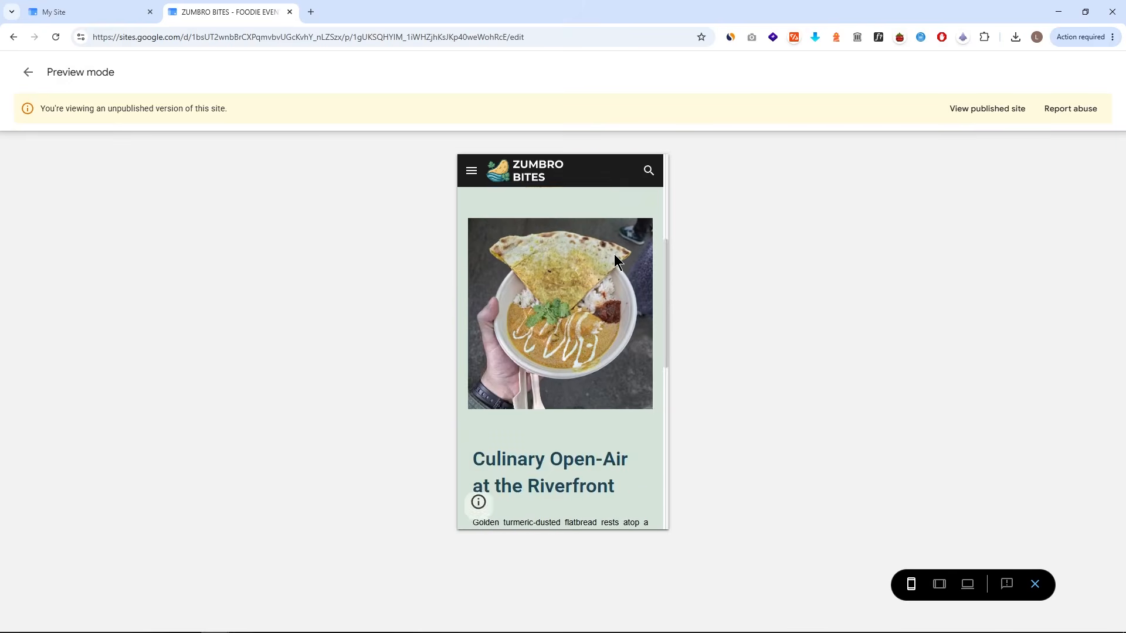
scroll(613, 254, up, 5)
- Copy the published site link of ZUMBRO BITES - FOODIE EVENT
key(ctrl+shift+Tab)
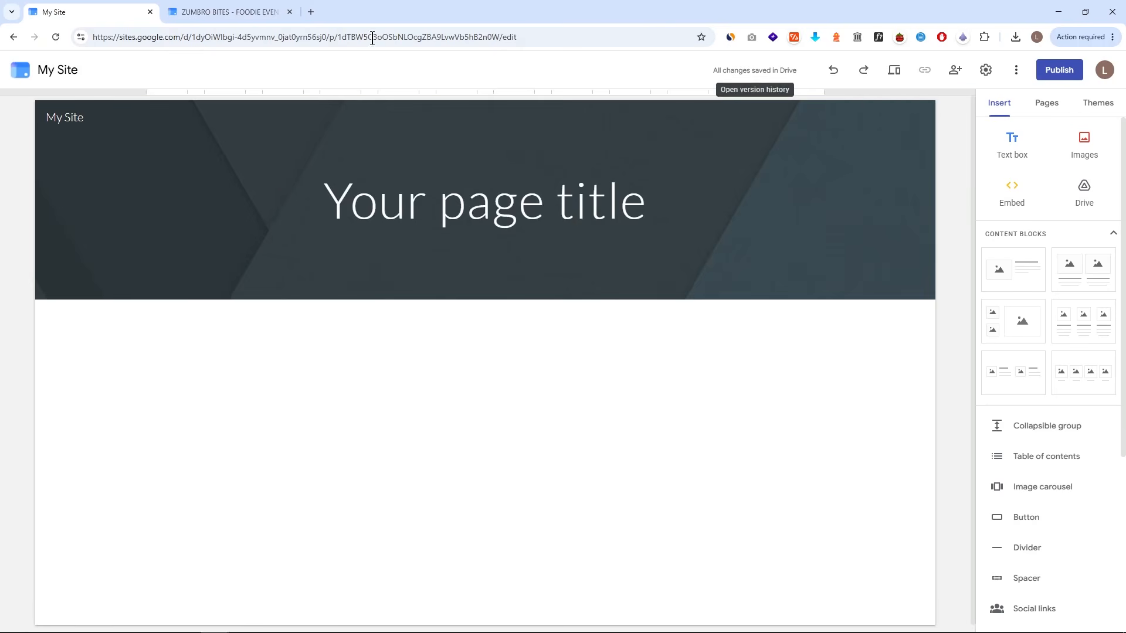
click(259, 10)
click(914, 72)
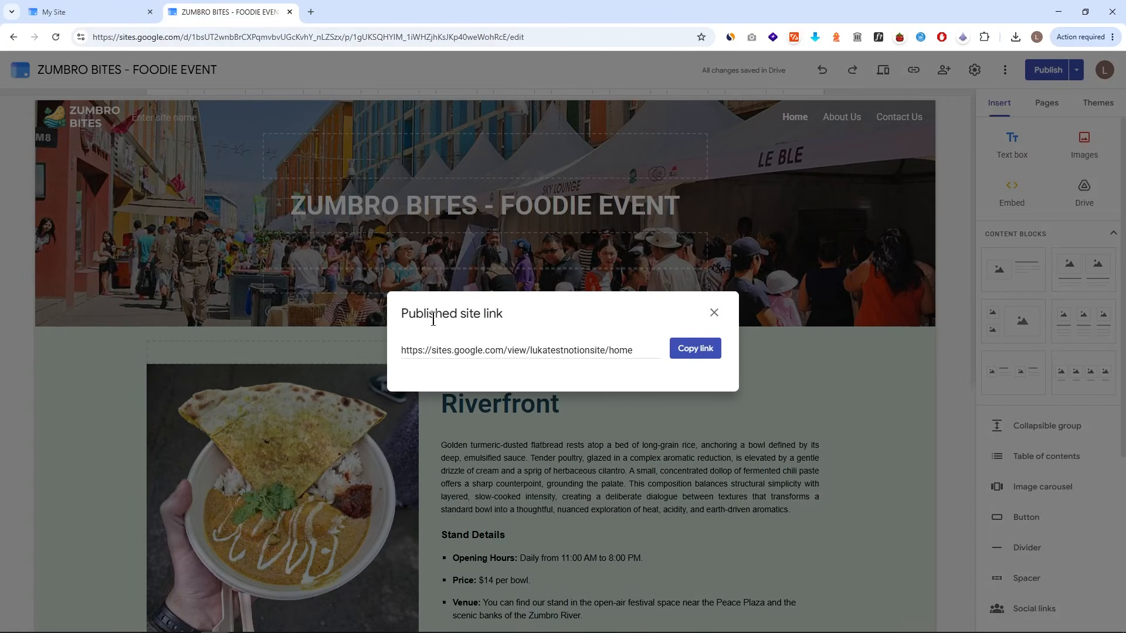
click(693, 349)
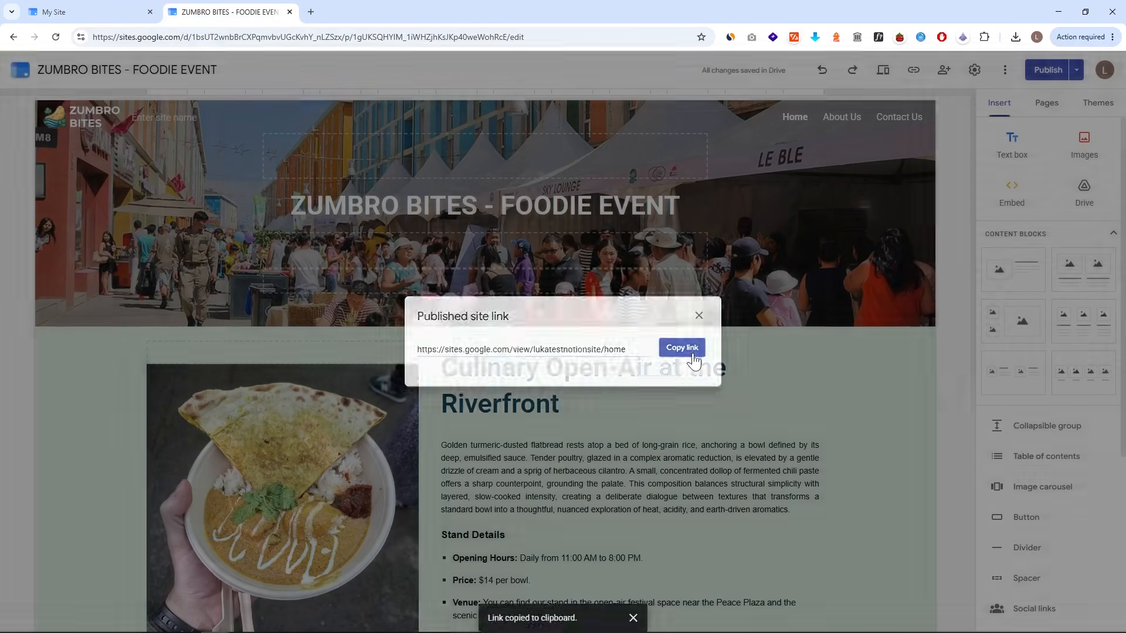
- Open the sharing options for My Site and review who has access to the draft and published site
key(ctrl+shift+Tab)
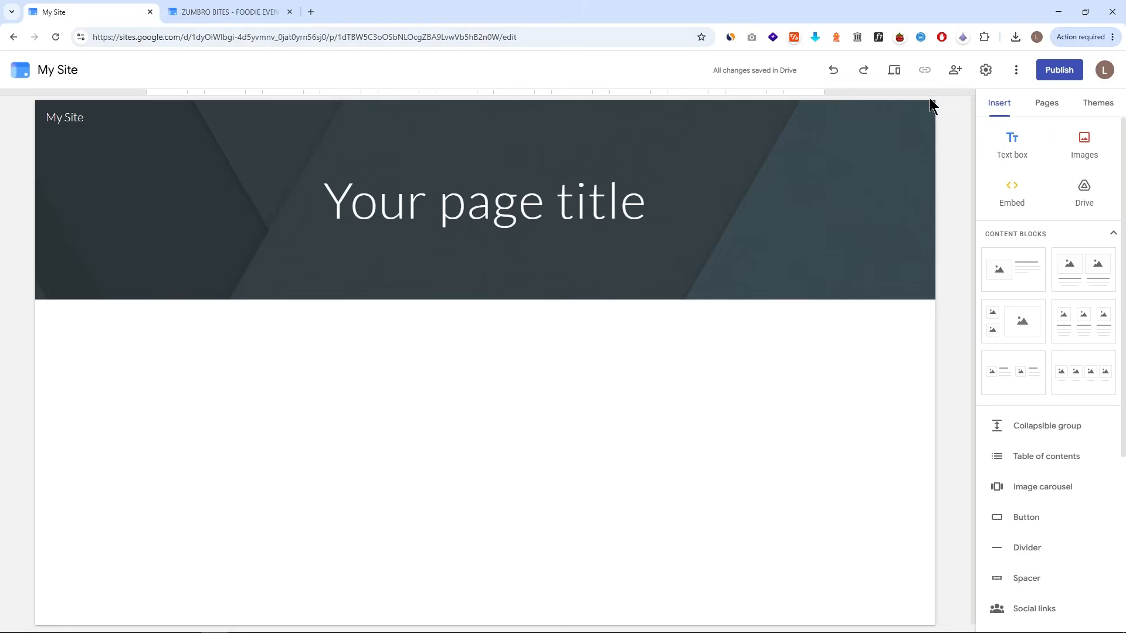
click(954, 79)
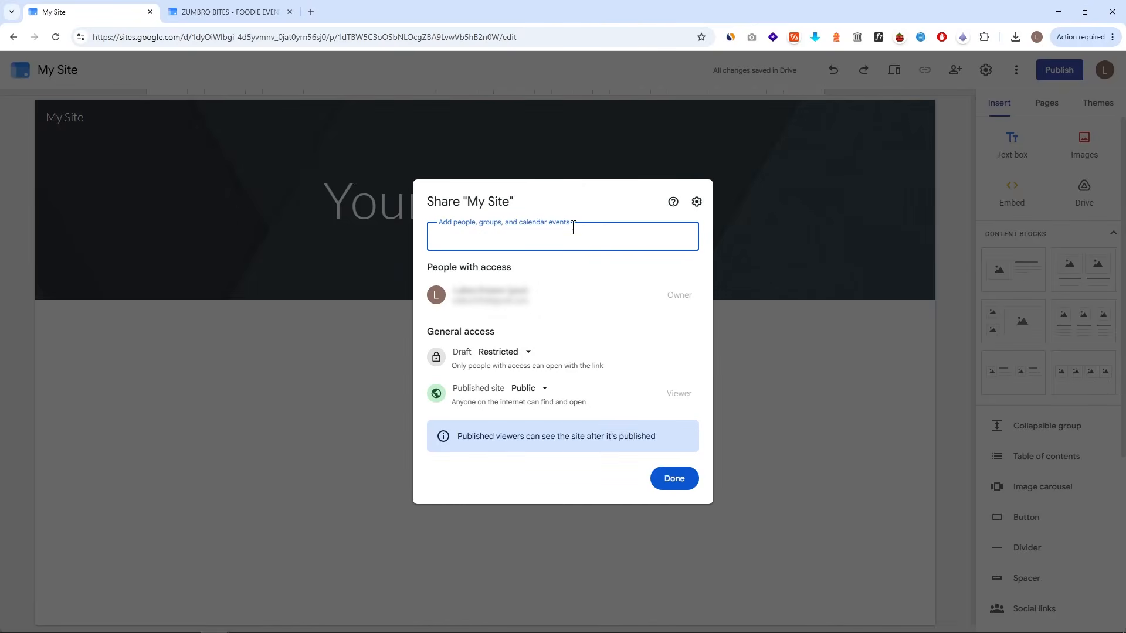
click(483, 236)
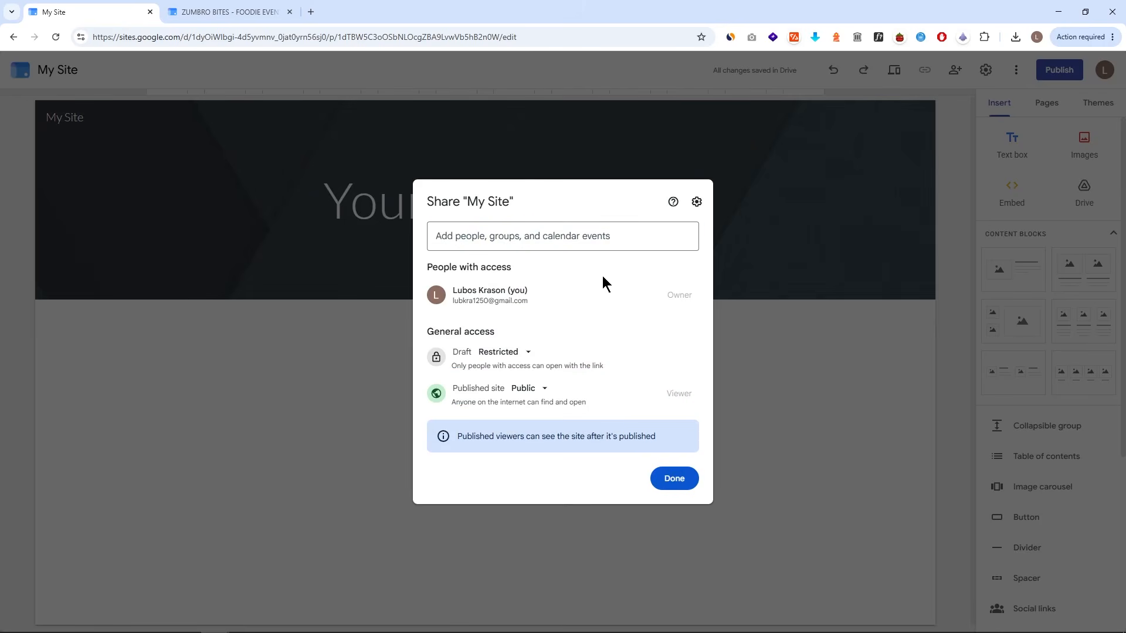
- Browse the site settings sections from Brand images through Announcement banner, then close the settings
click(986, 71)
click(986, 71)
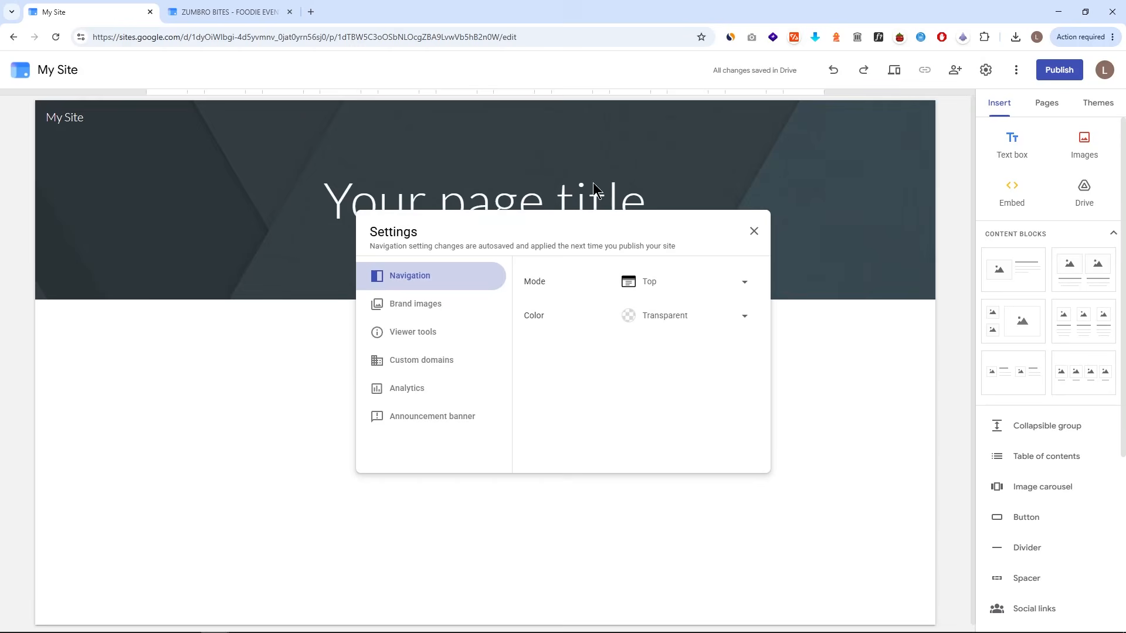
click(462, 303)
click(455, 332)
click(452, 364)
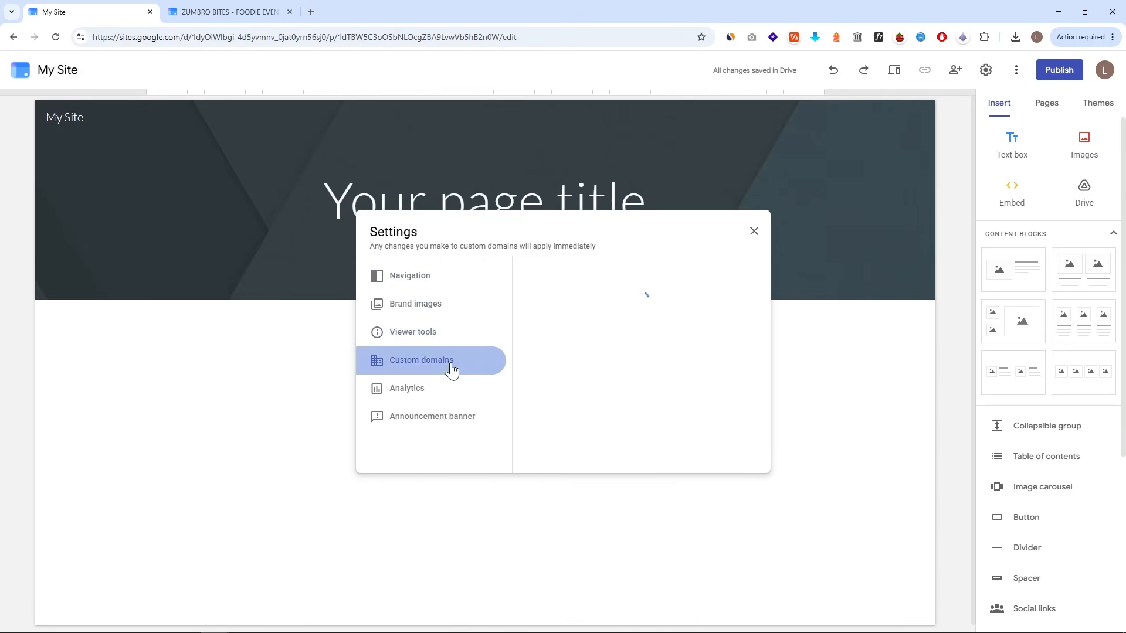
click(453, 389)
click(469, 414)
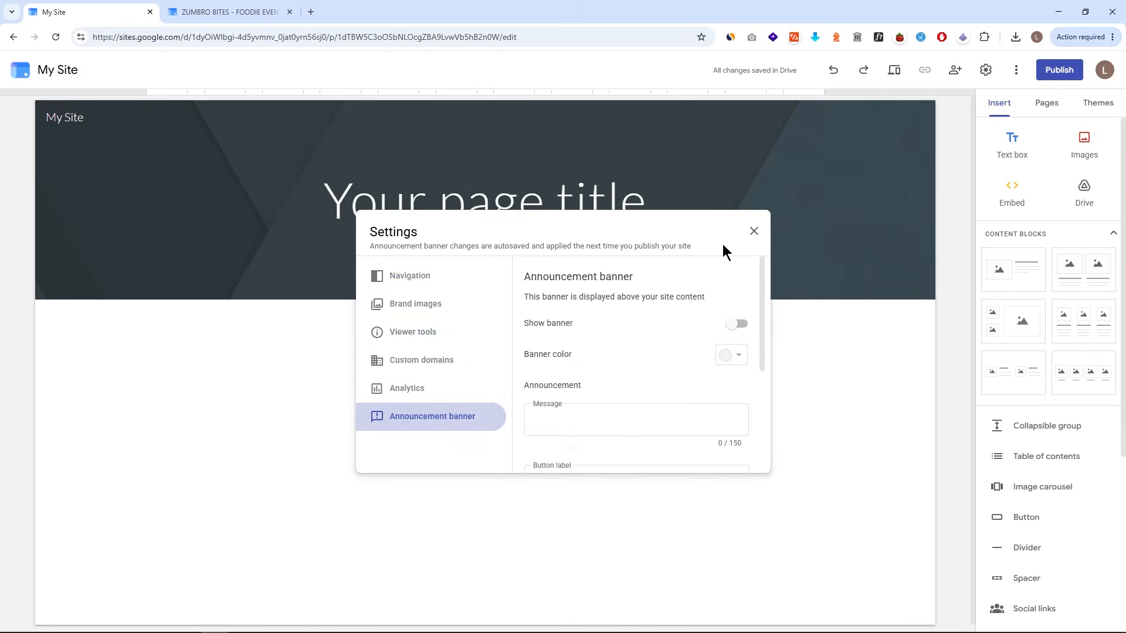
click(755, 233)
- Open version history and inspect earlier saved versions of the ZUMBRO BITES site
click(1017, 75)
click(1033, 95)
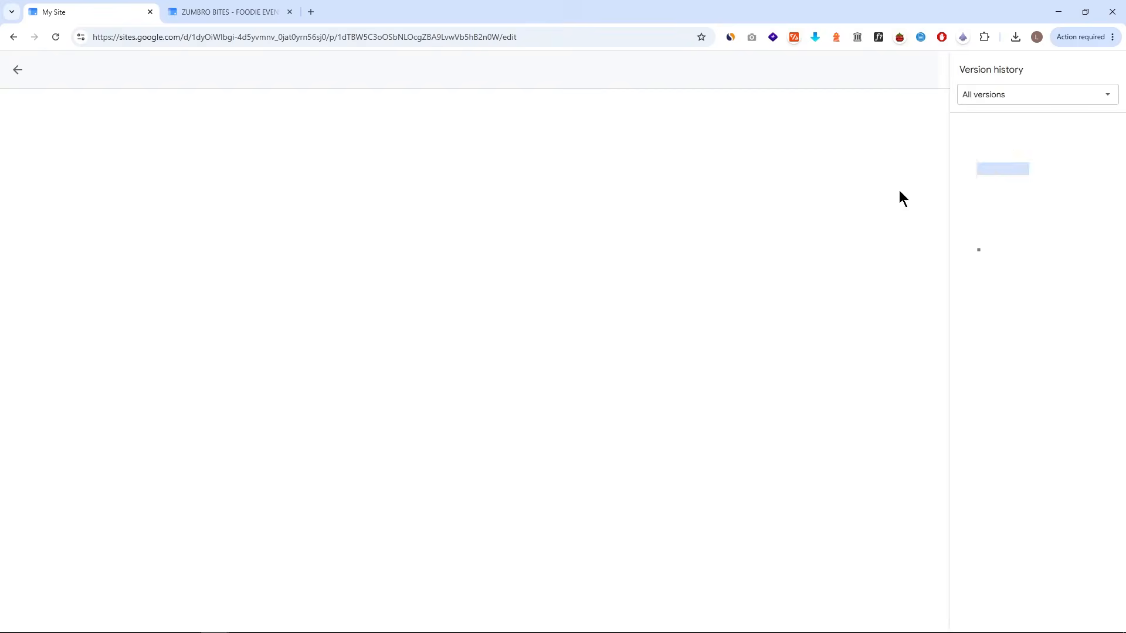
key(ctrl+Tab)
click(996, 205)
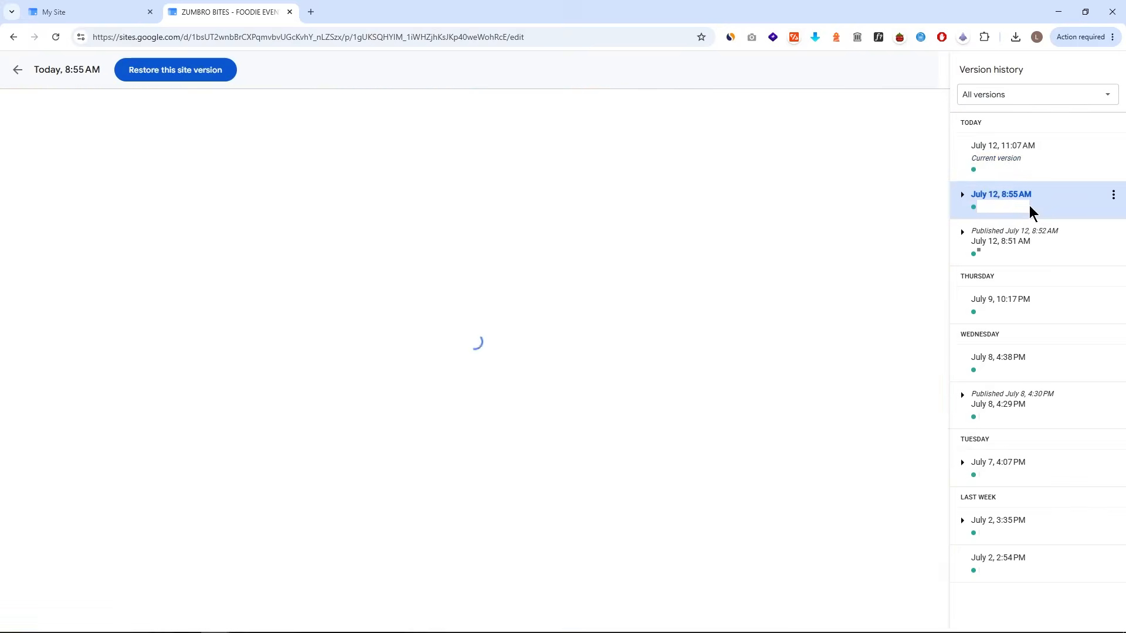
click(1049, 255)
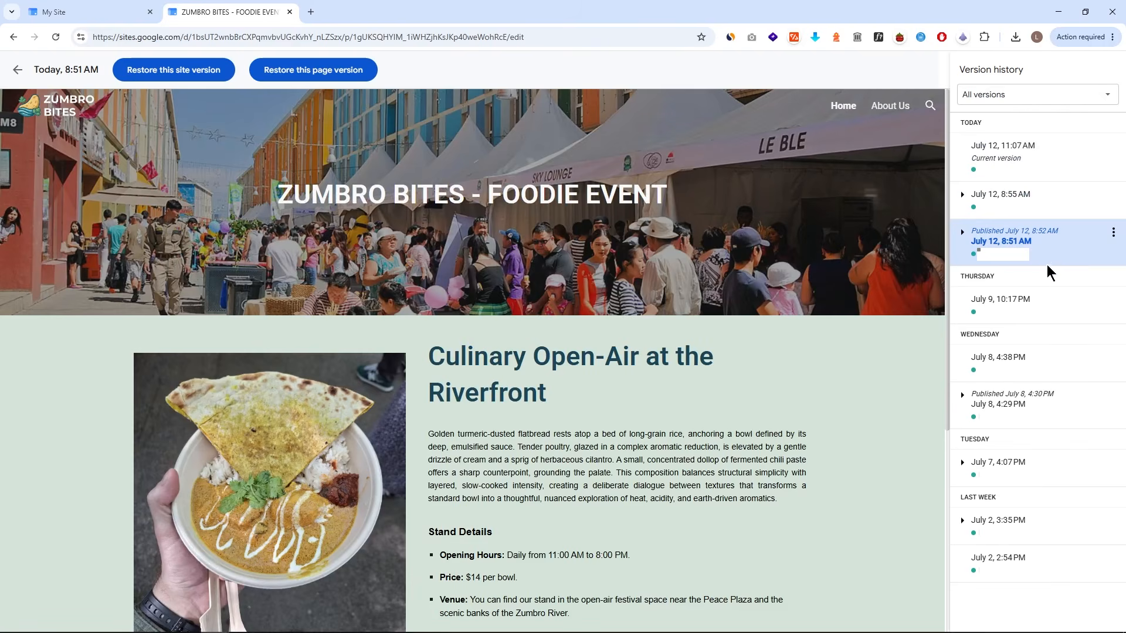
click(1045, 296)
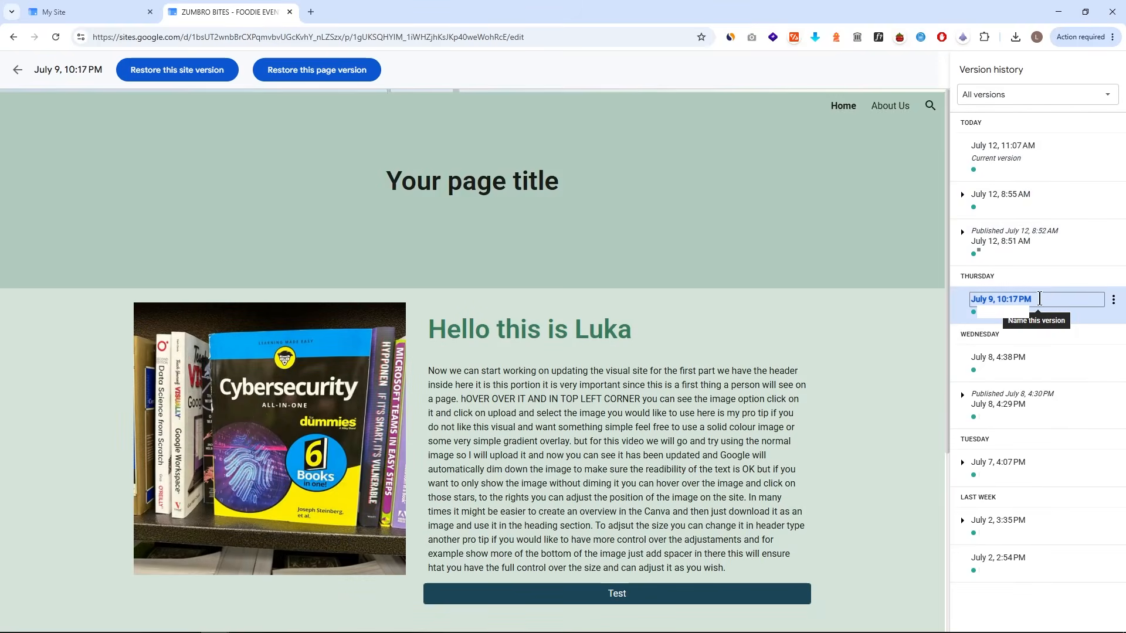
- Make a copy of the entire ZUMBRO BITES - FOODIE EVENT site in My Drive
click(1035, 193)
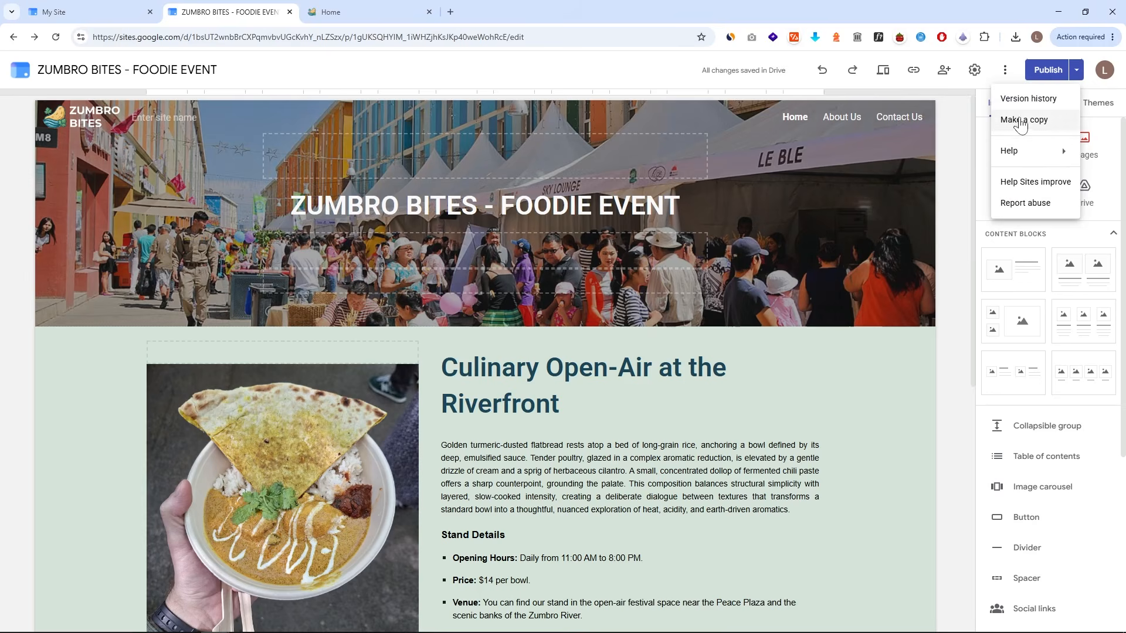
click(1023, 121)
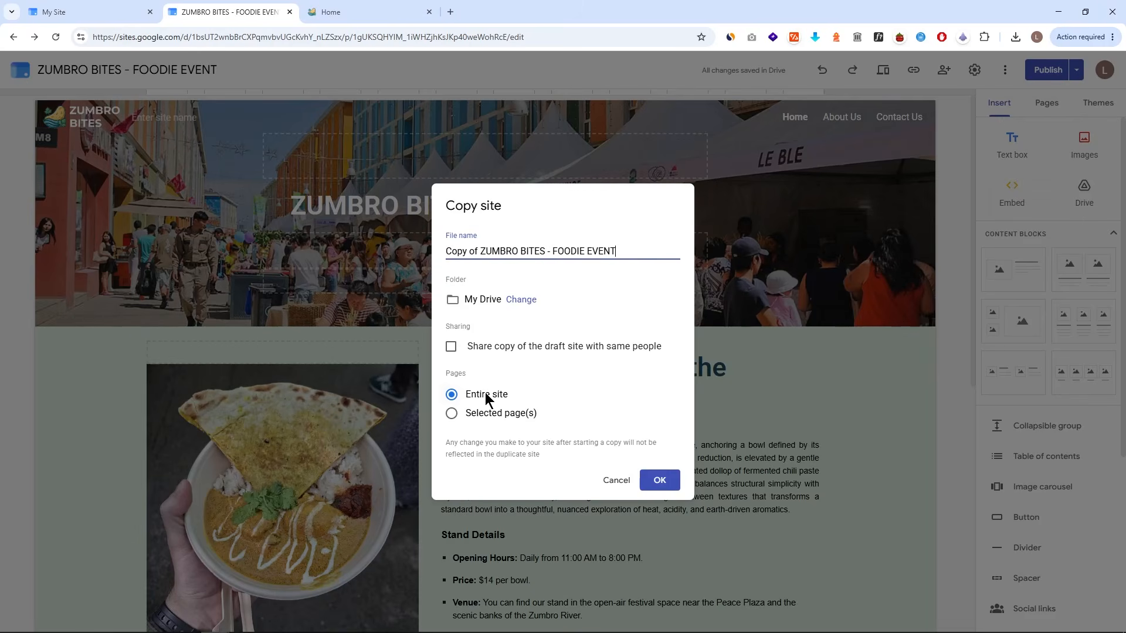
click(659, 479)
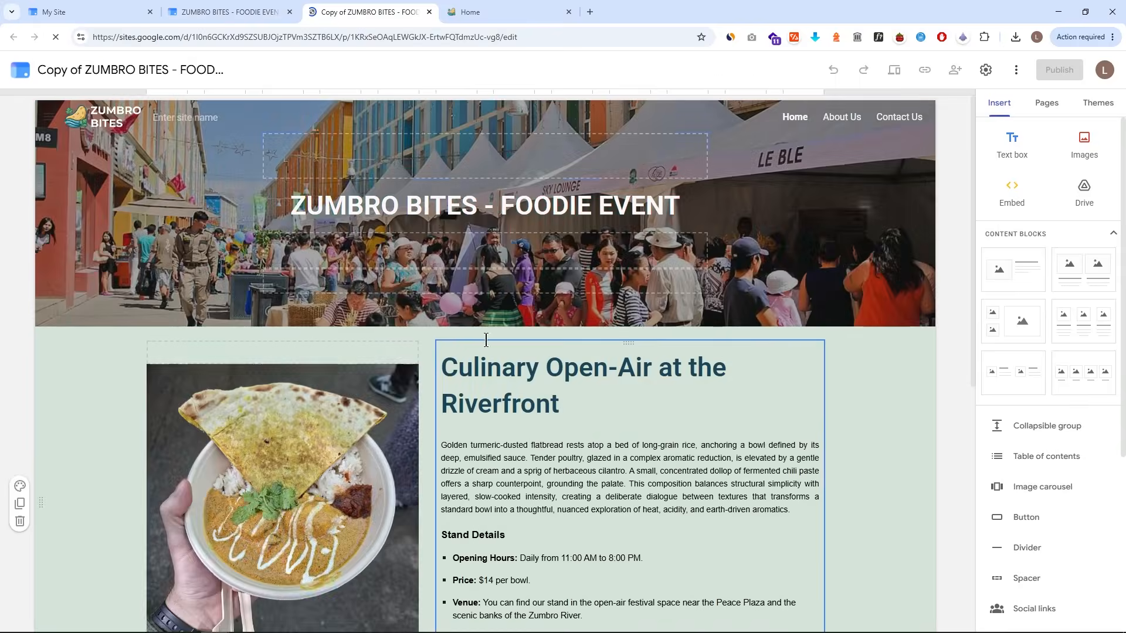
- Compare the copied site with the original ZUMBRO BITES site
drag(293, 422, 831, 467)
click(239, 11)
click(328, 11)
click(244, 10)
click(355, 8)
click(258, 10)
click(363, 11)
click(246, 11)
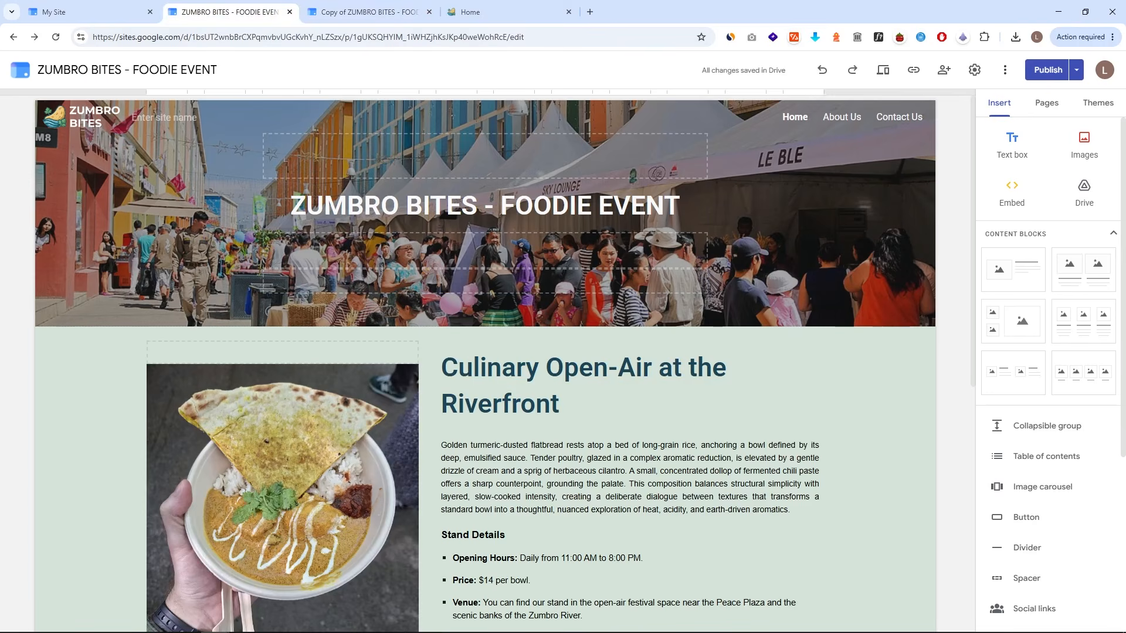
- Publish My Site to the web with the web address mysitelukaknows
click(1004, 70)
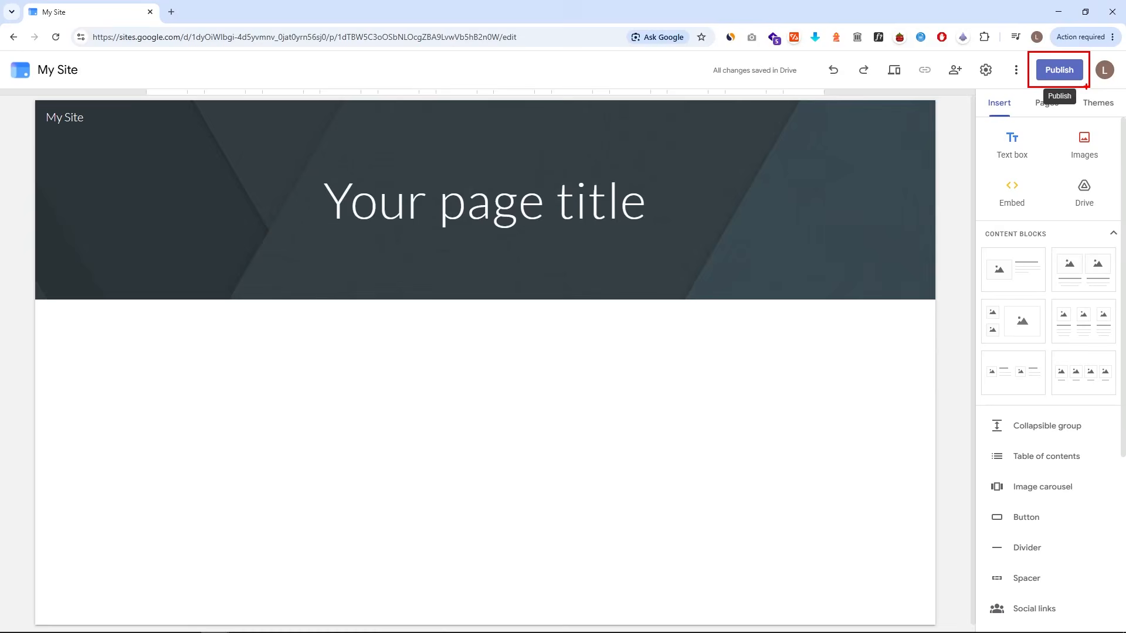
click(1059, 71)
text(mysitelukaknows)
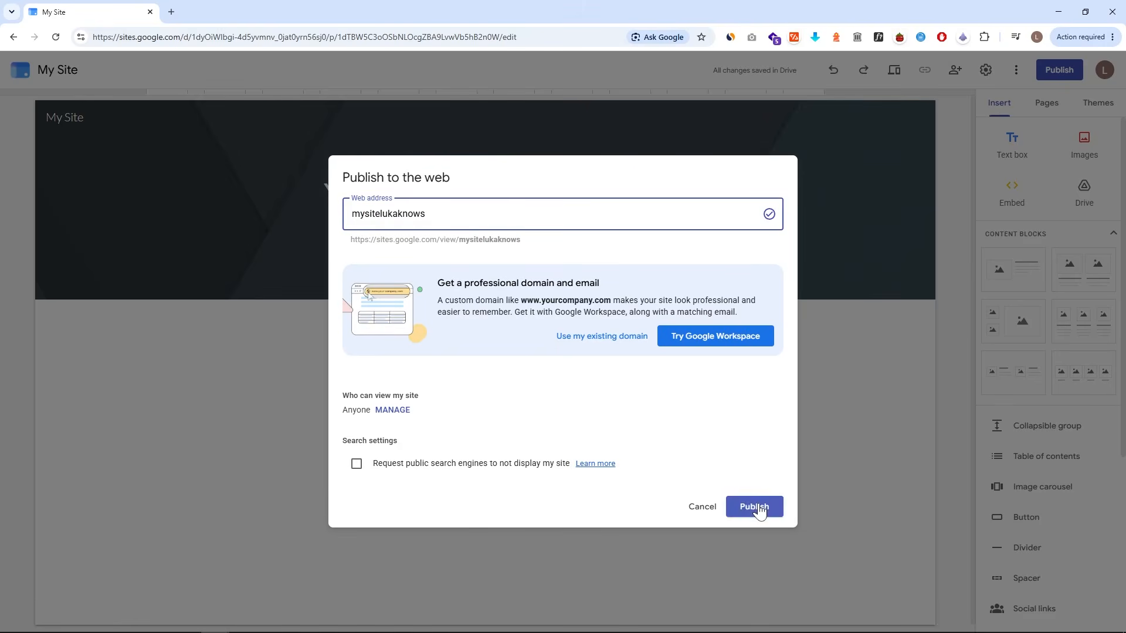
click(754, 506)
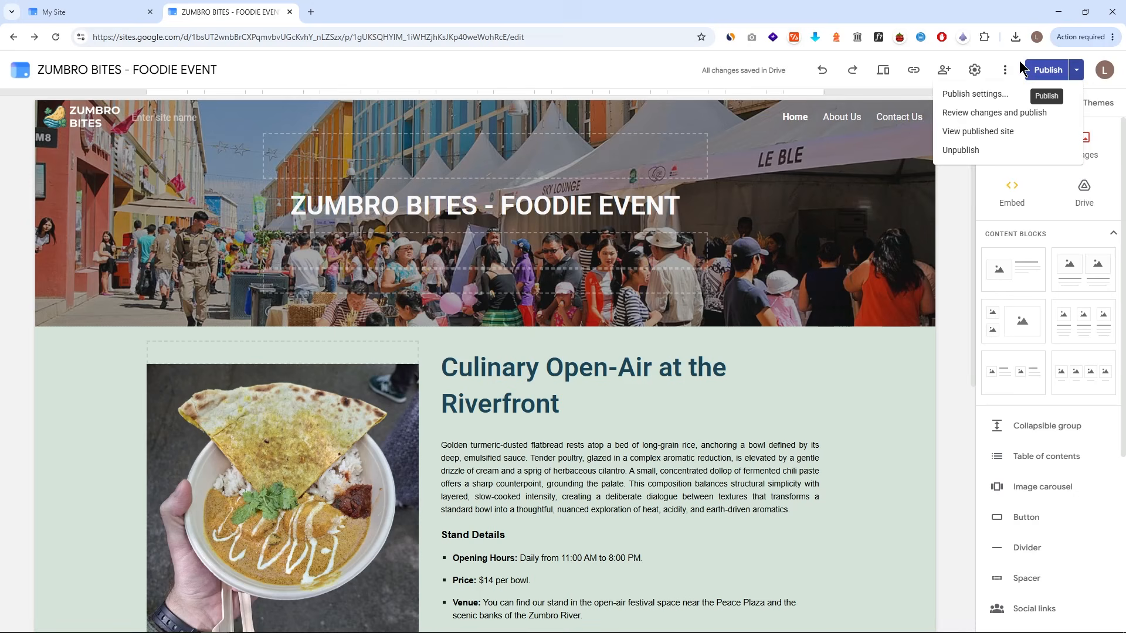
- Review the ZUMBRO BITES draft changes against the published version and view the published site
click(1004, 70)
click(1079, 71)
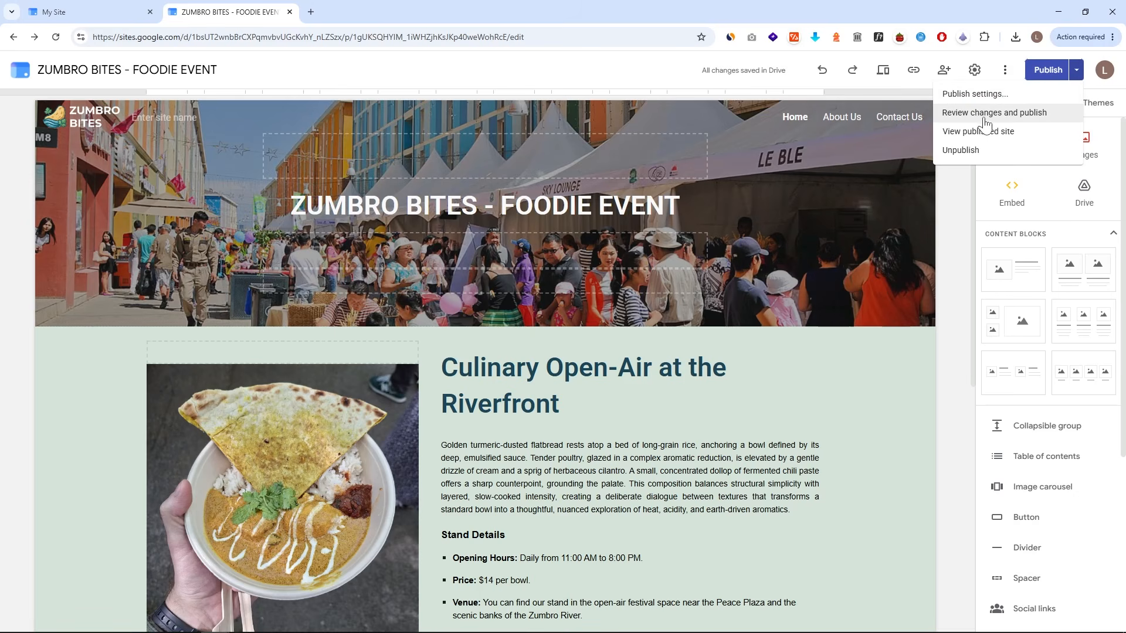
click(1003, 115)
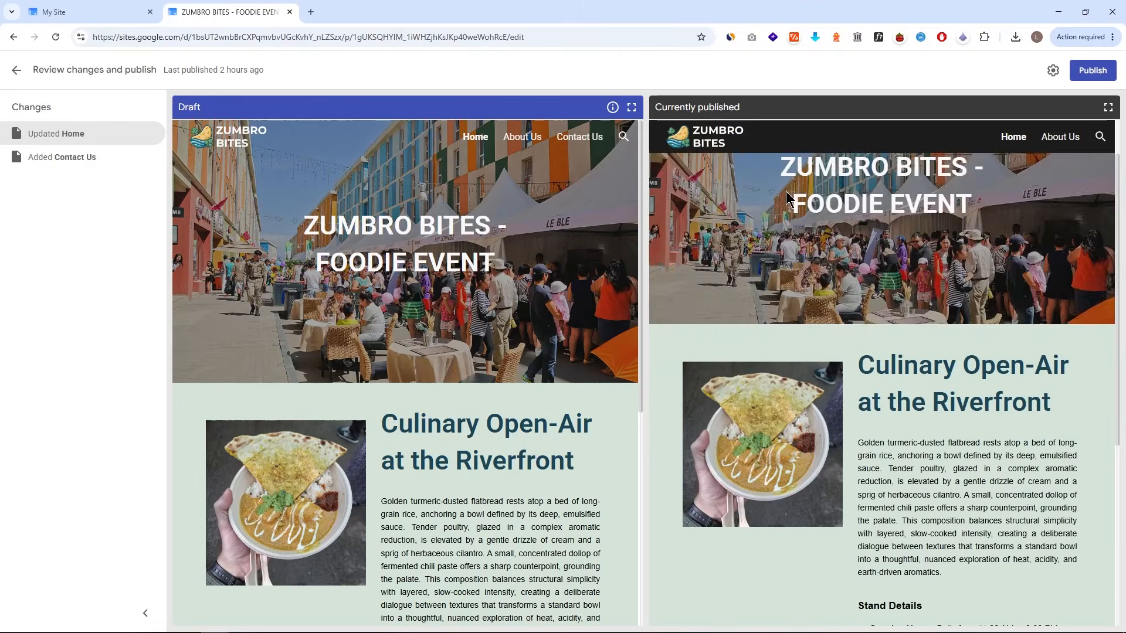
scroll(524, 260, down, 2)
scroll(524, 259, up, 2)
click(16, 69)
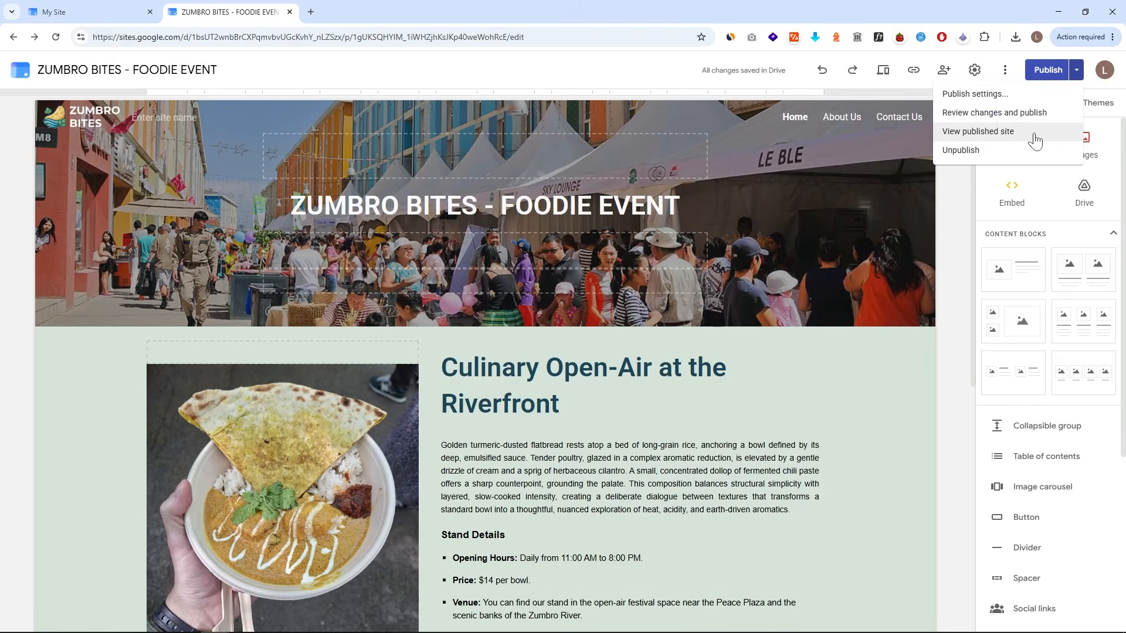
click(963, 130)
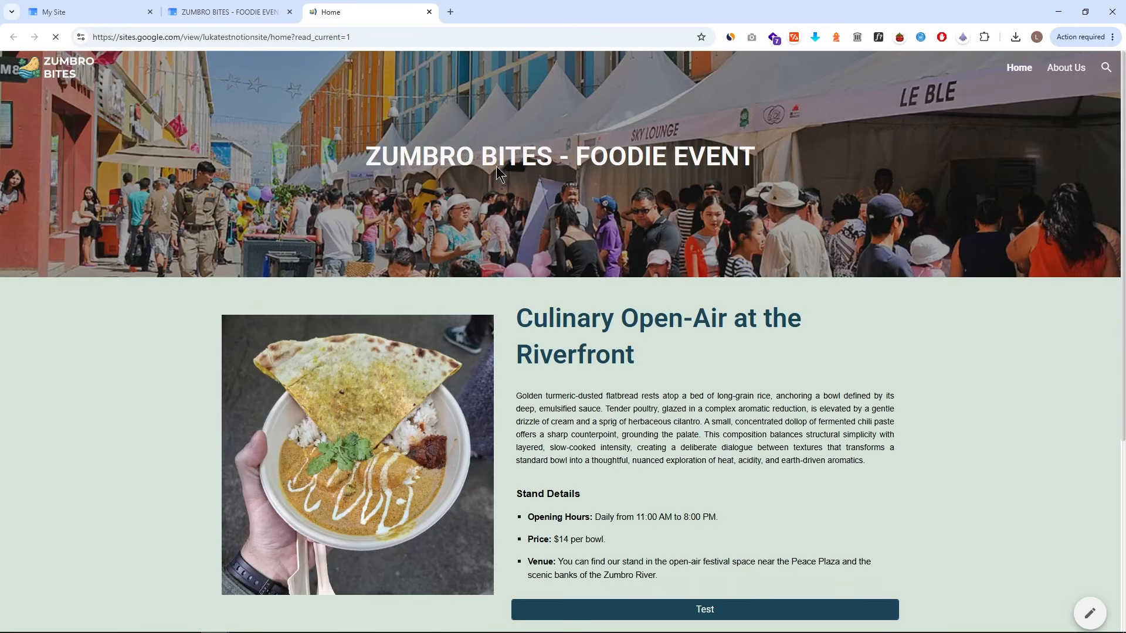
click(242, 11)
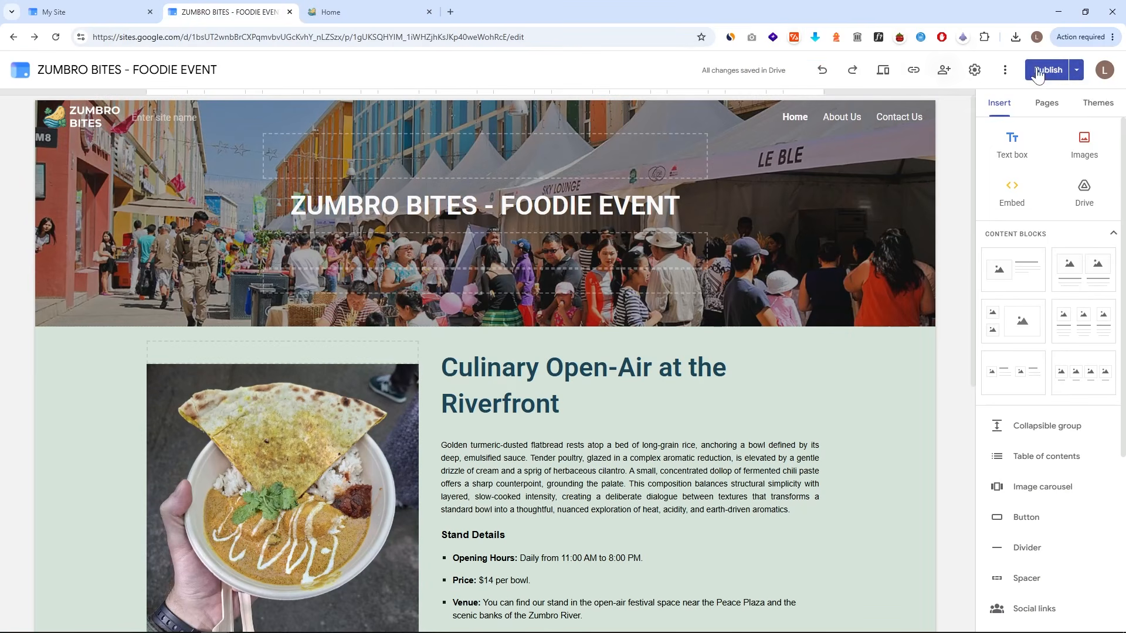
- Set the ZUMBRO BITES site navigation mode to Side and open the side menu
click(1077, 70)
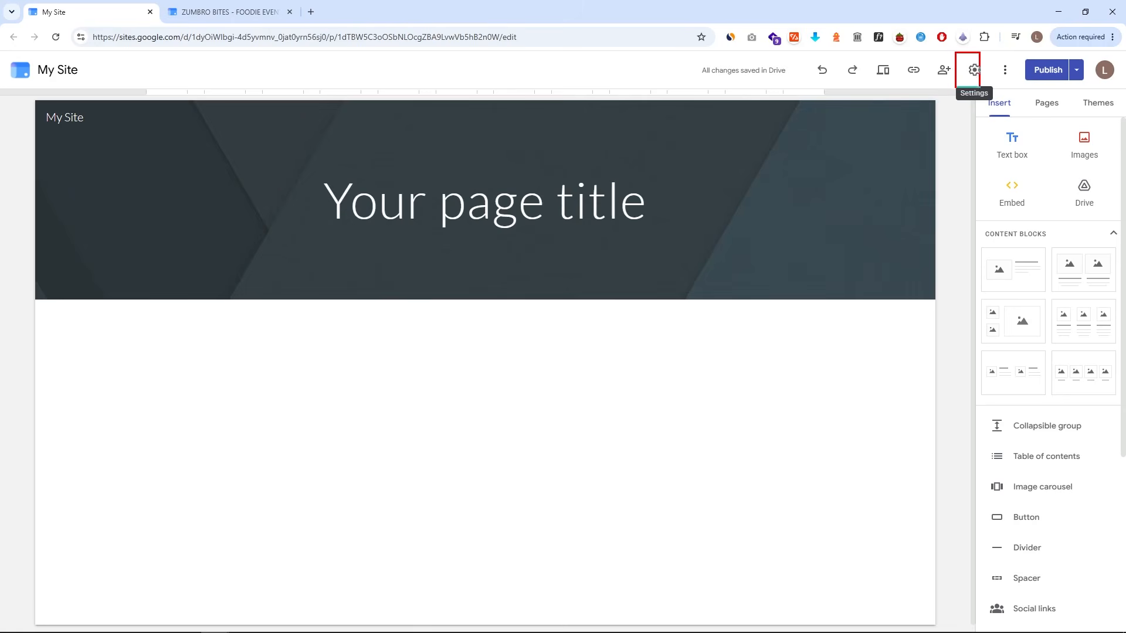
click(976, 72)
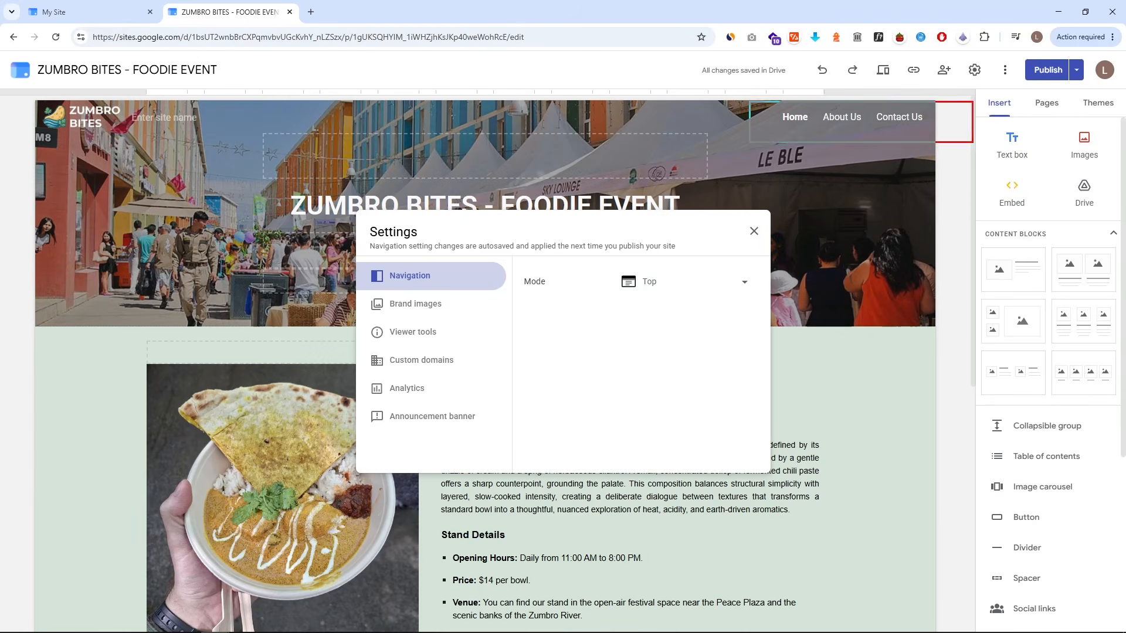
click(708, 285)
click(653, 312)
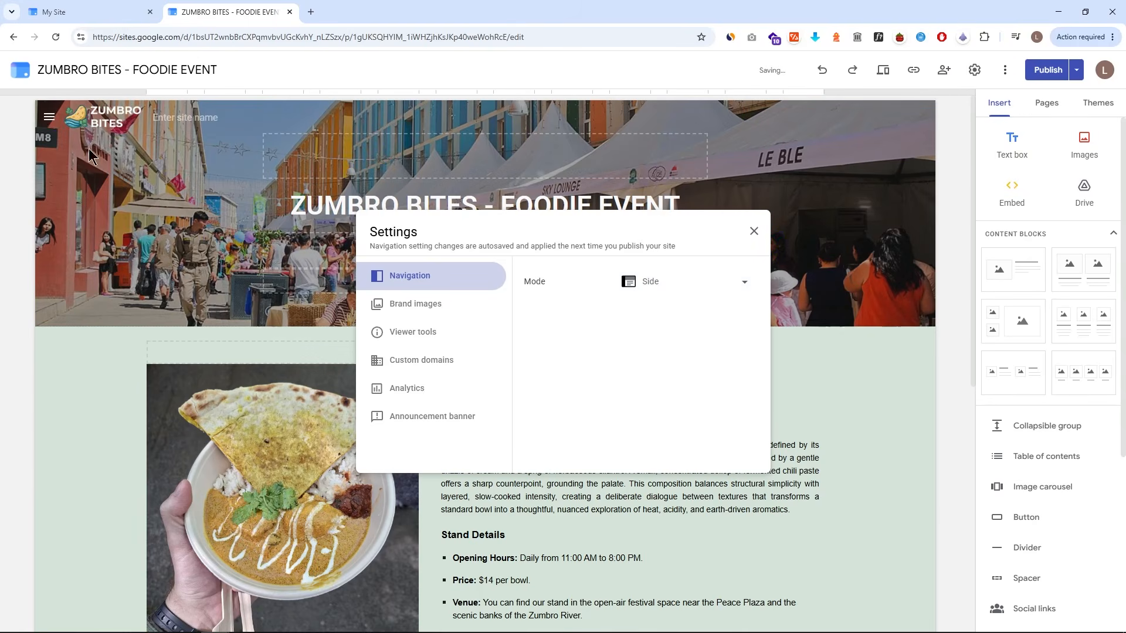
click(50, 117)
click(49, 119)
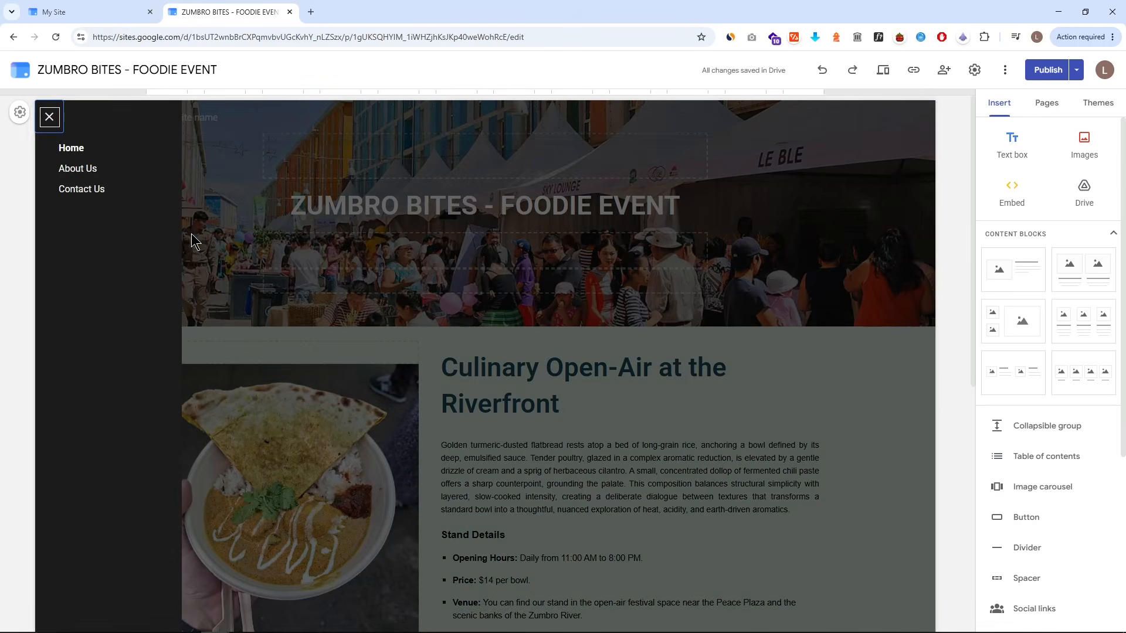
- Upload the ZUMBRO BITES image as My Site's logo in brand images settings
click(974, 70)
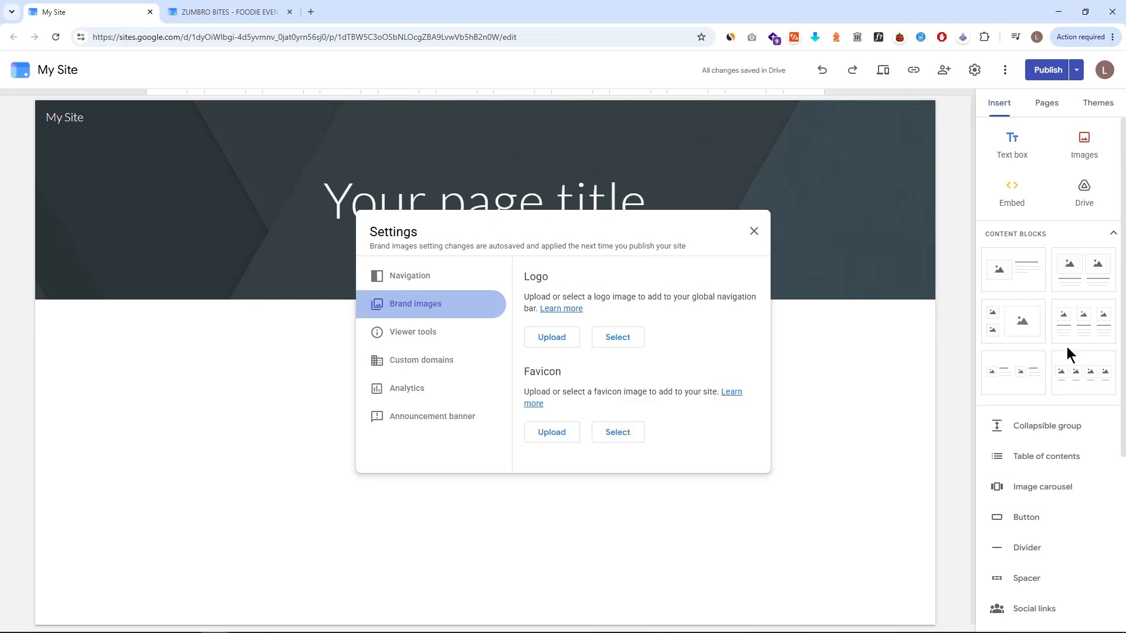
drag(554, 283, 525, 281)
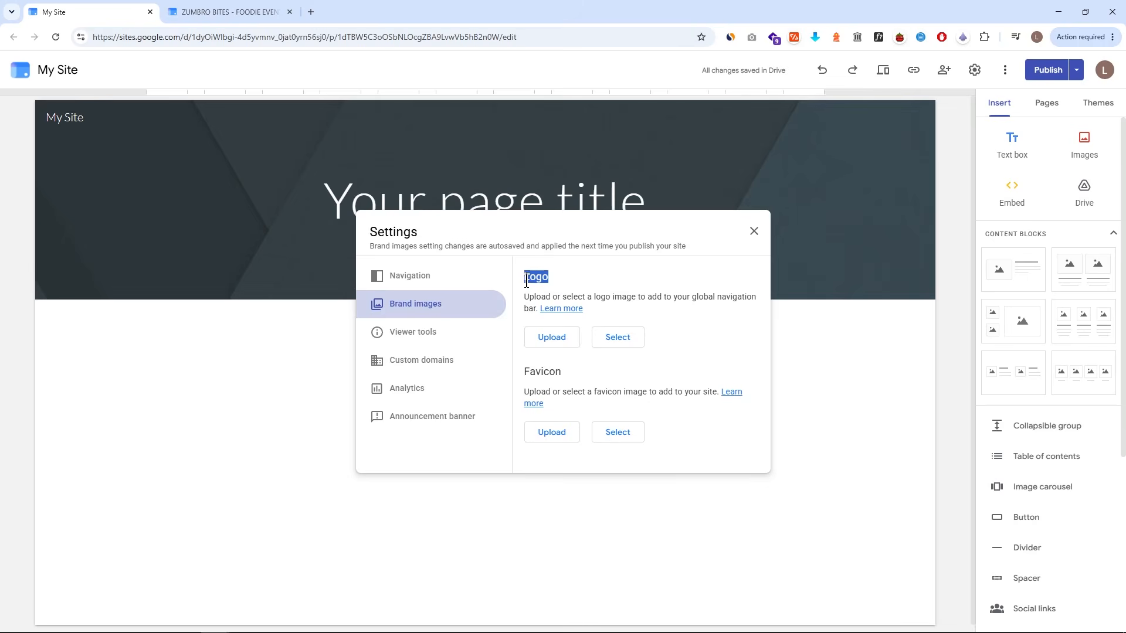
drag(560, 370, 528, 371)
click(537, 371)
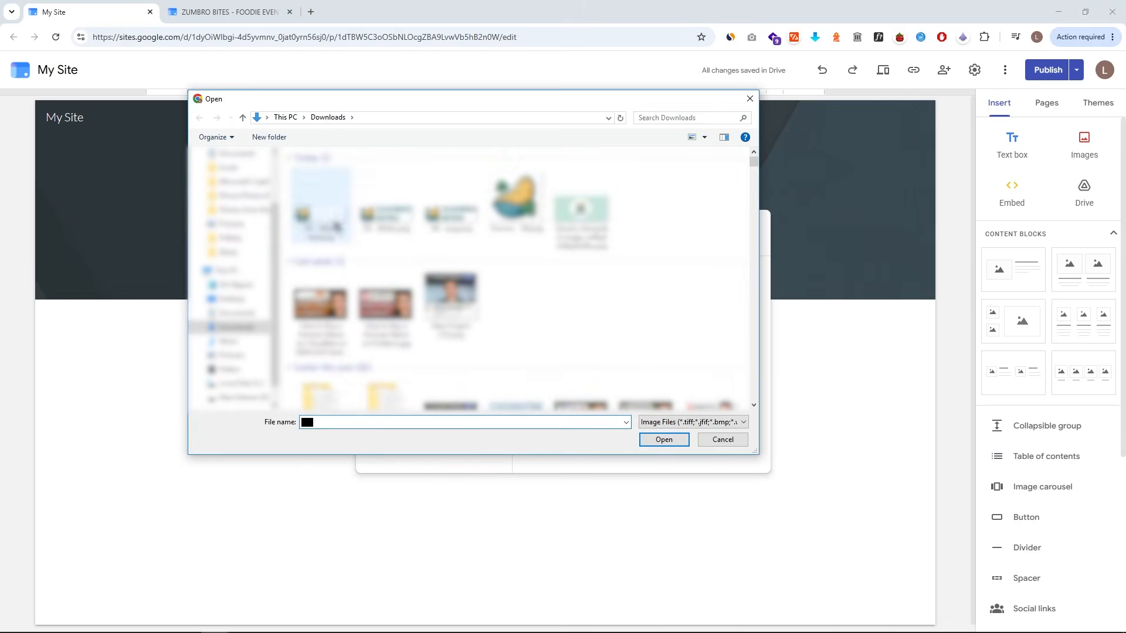
click(643, 440)
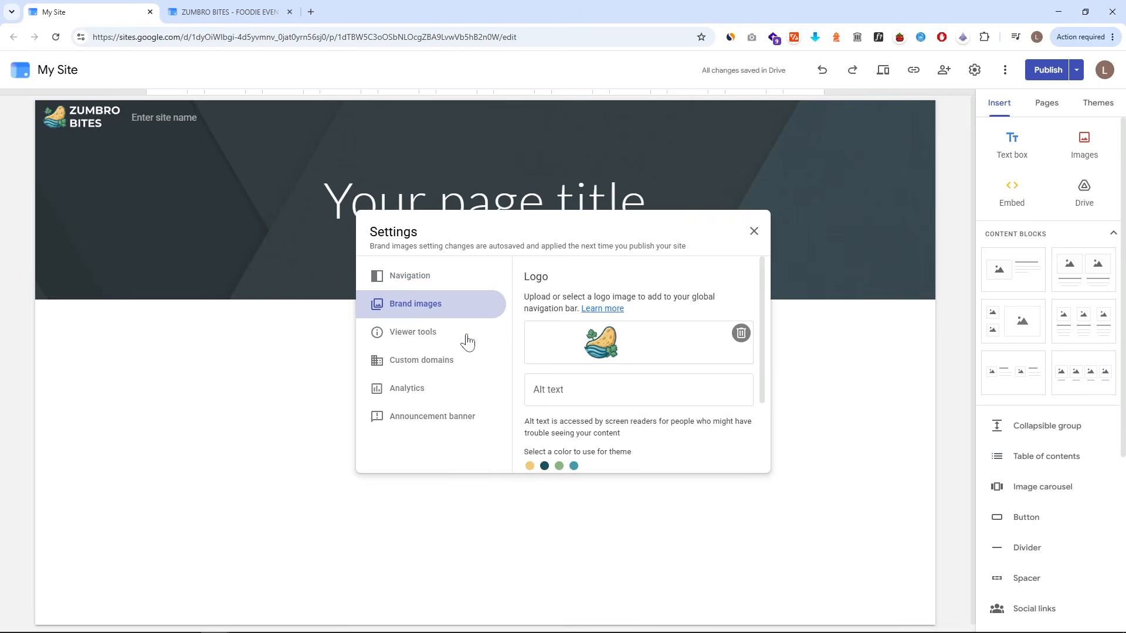
- Turn off showing the page last updated time in My Site's viewer tools settings
click(467, 340)
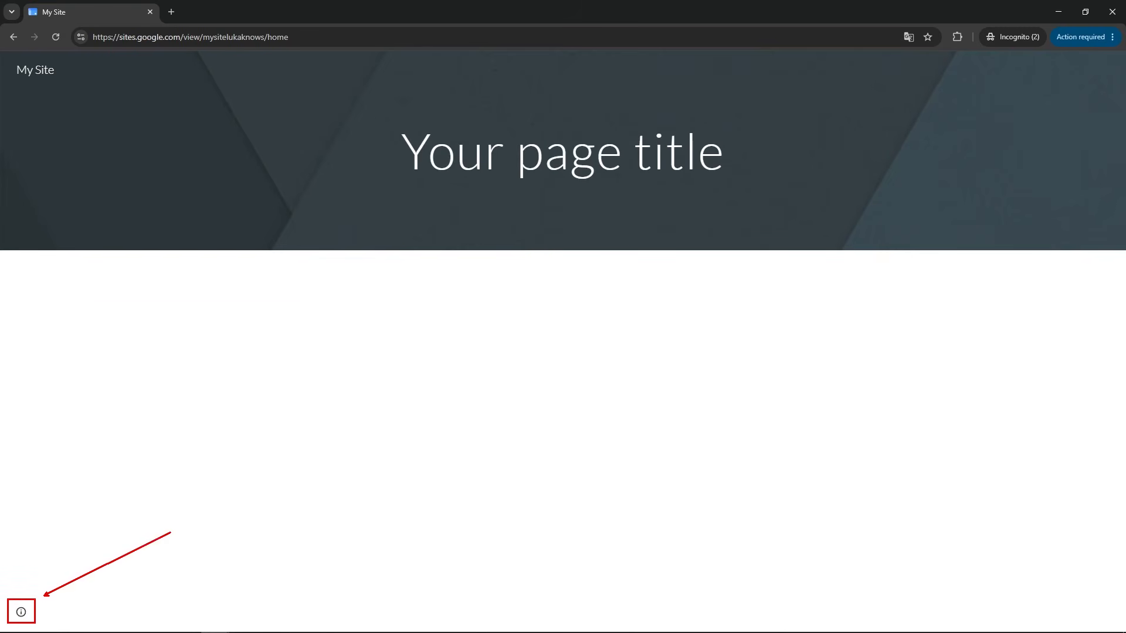
mouse_move(22, 616)
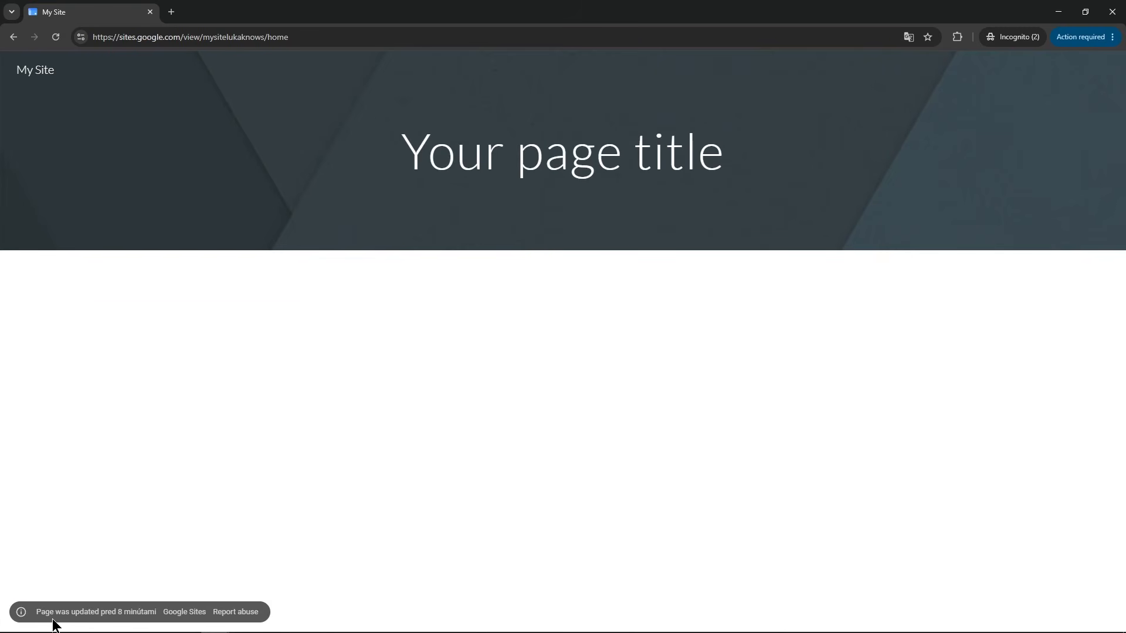
drag(32, 615, 117, 613)
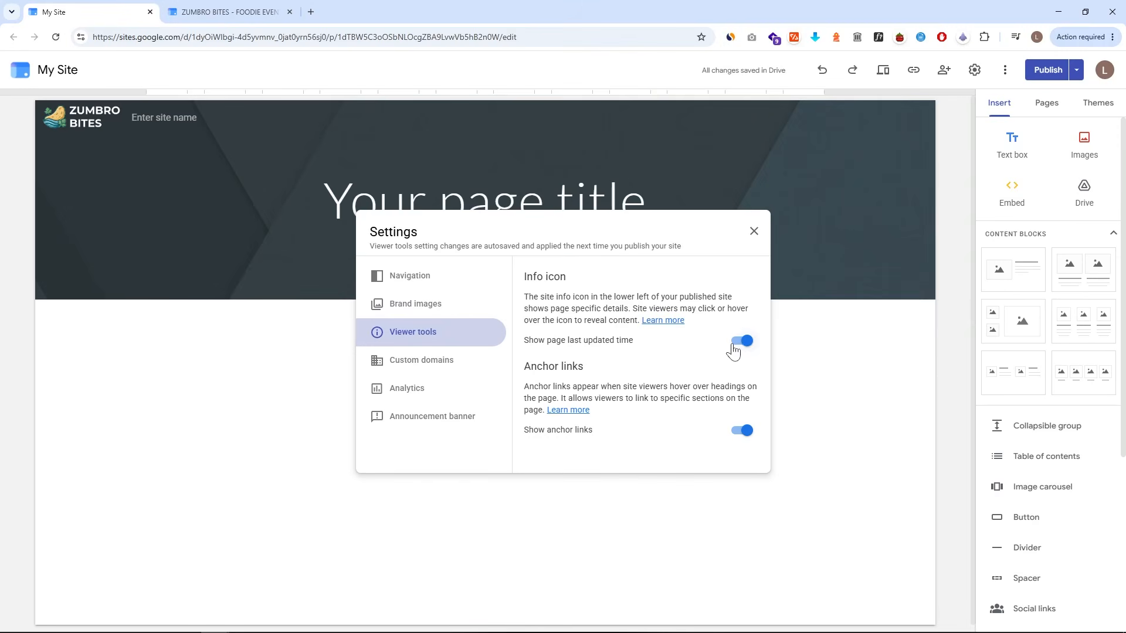
click(740, 346)
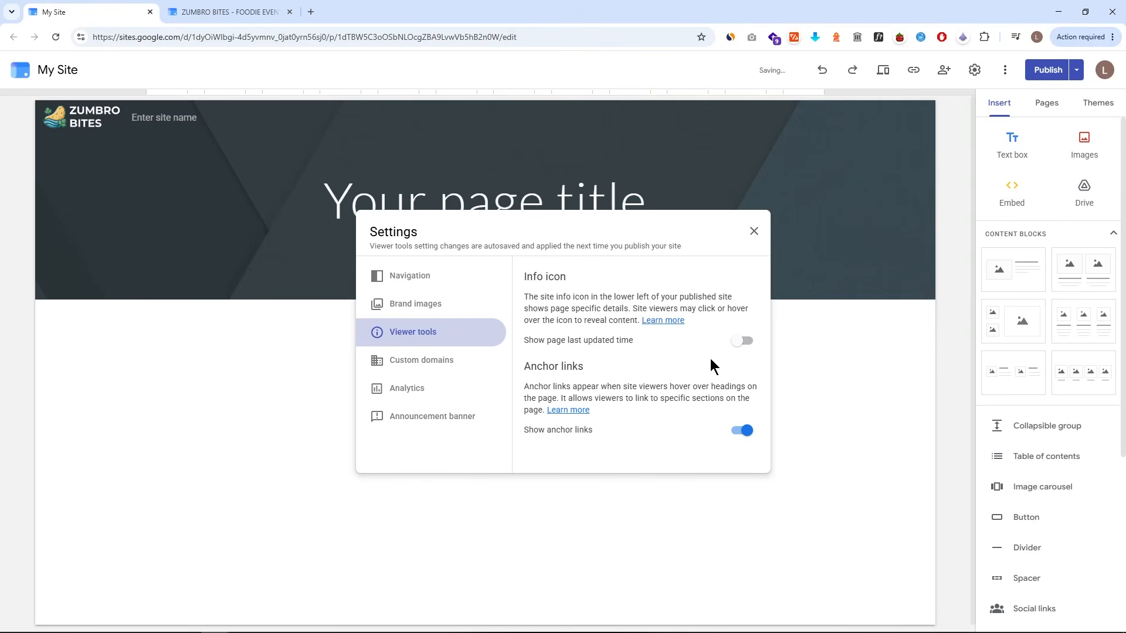
drag(517, 357, 594, 377)
key(Escape)
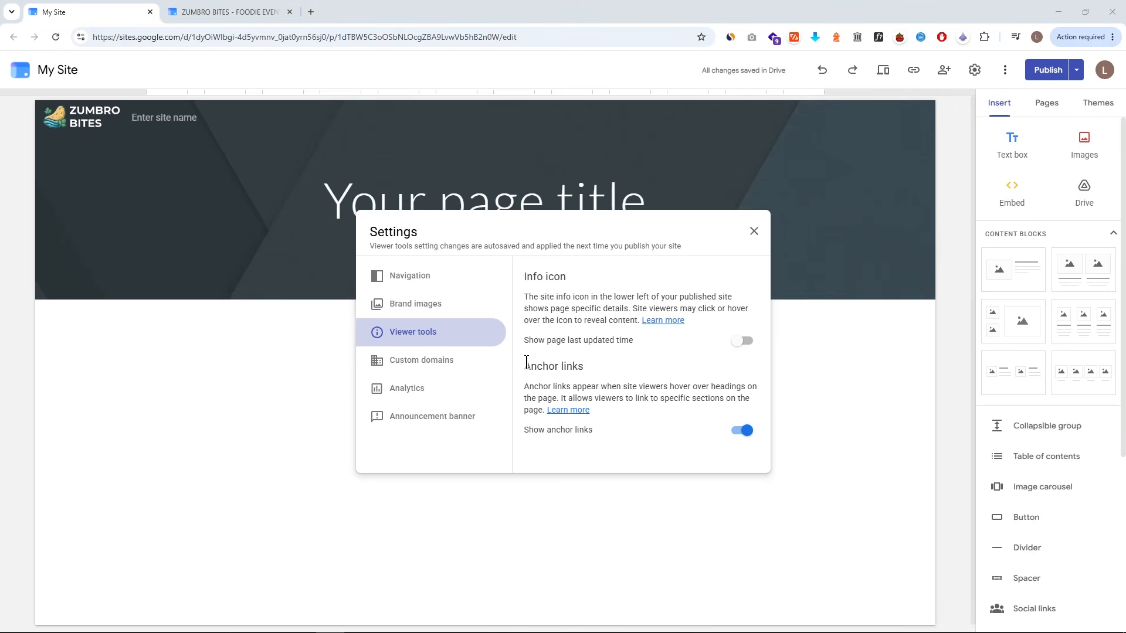
- Look through the Custom domains and Analytics sections of My Site's settings
click(479, 368)
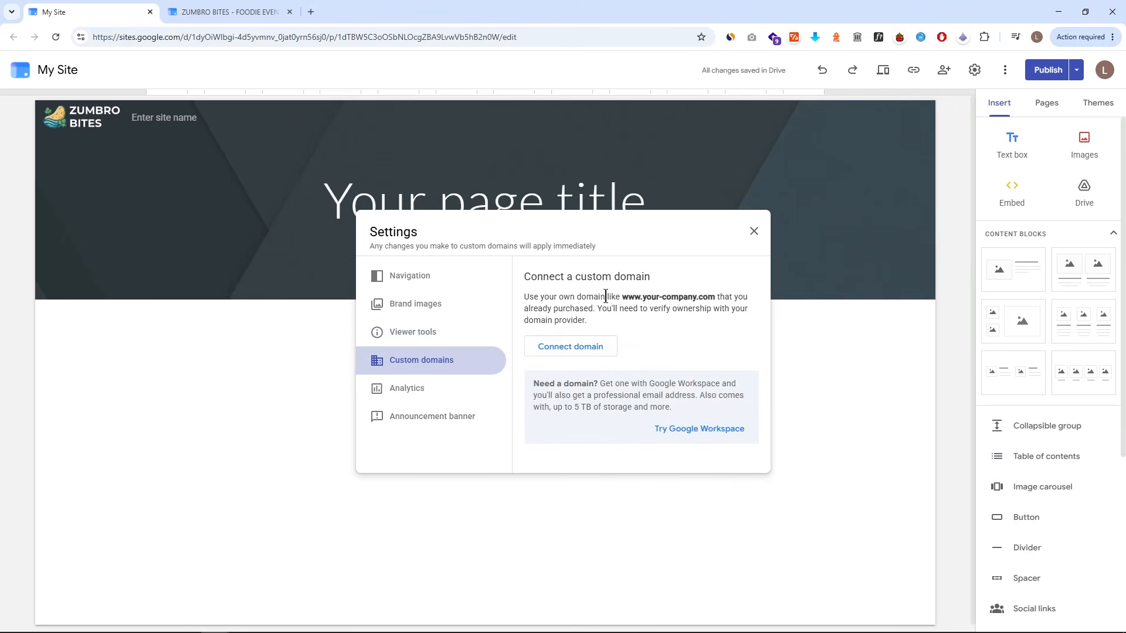
drag(626, 296, 706, 296)
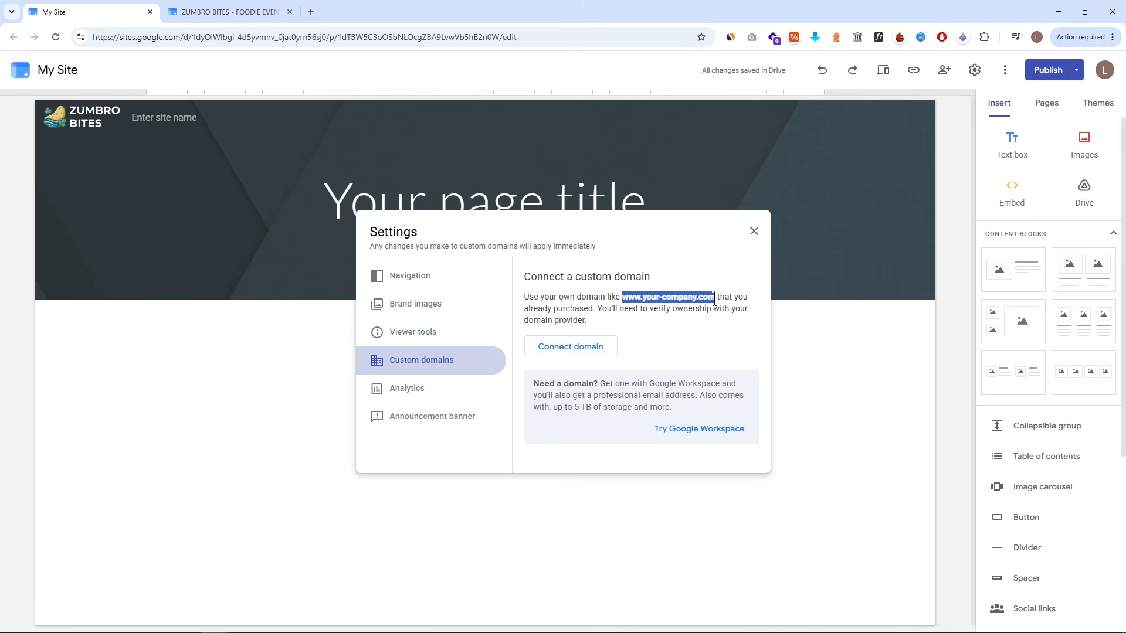
click(714, 298)
click(468, 389)
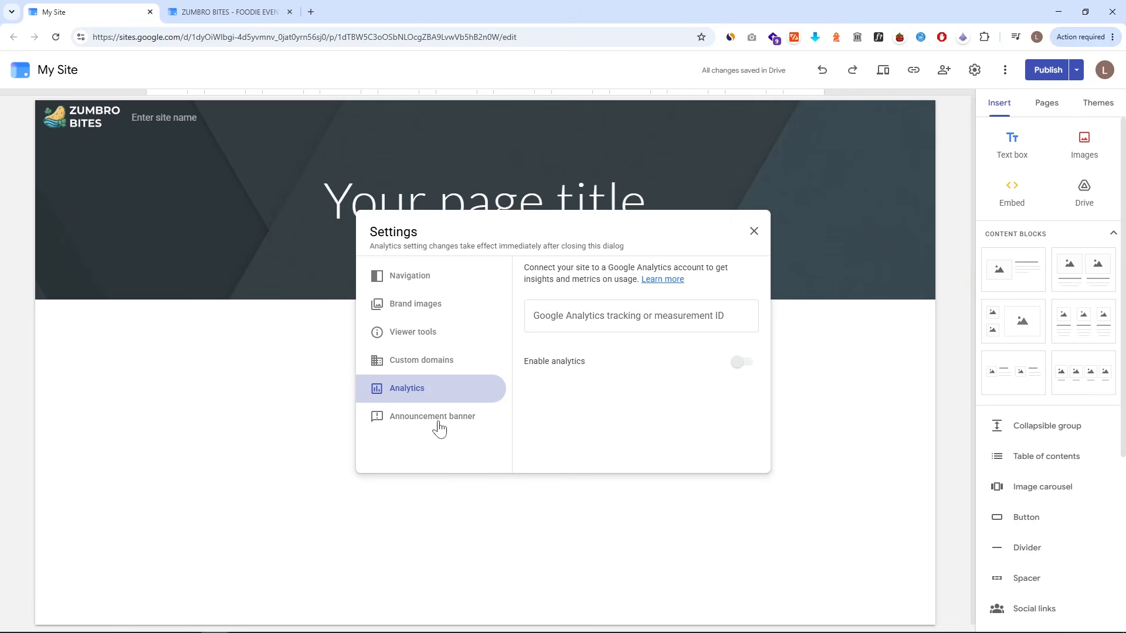
- Turn on the announcement banner with a red banner color and the message Test Banner
click(475, 427)
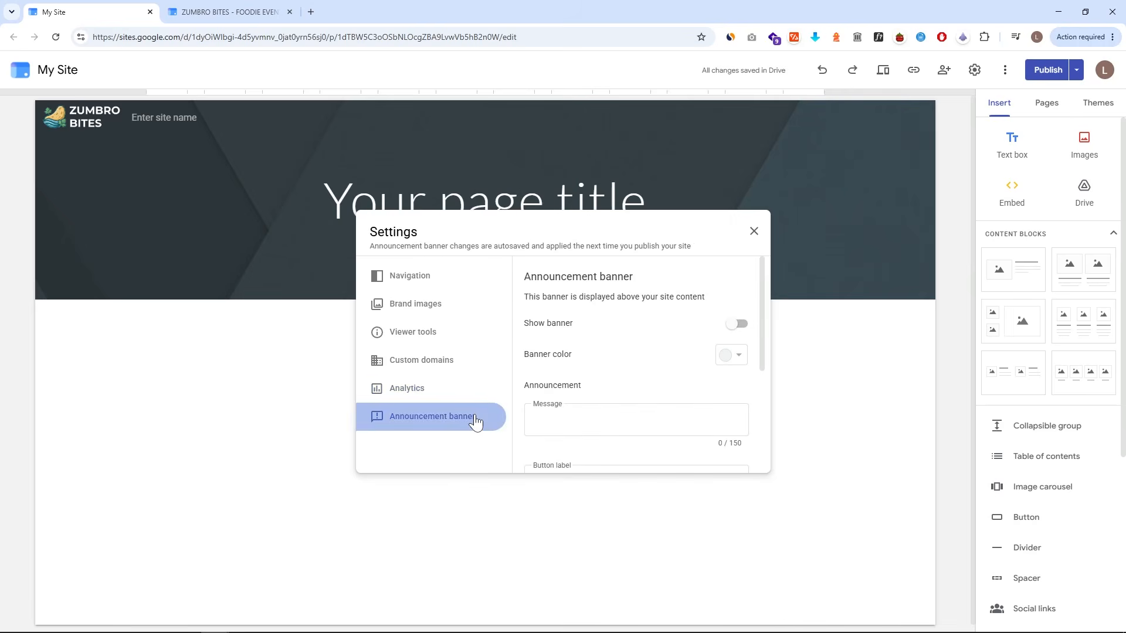
click(736, 324)
click(733, 355)
click(688, 393)
click(595, 425)
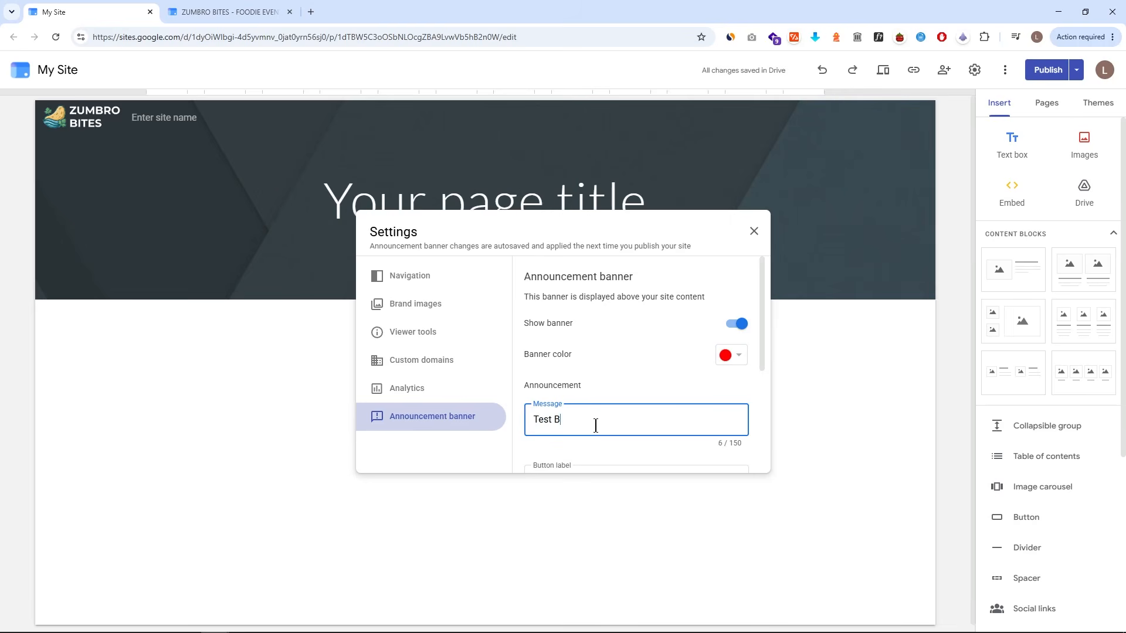
- Give the banner button the label Test and a link to the site's copied page URL, then close settings
scroll(610, 352, down, 3)
click(603, 311)
text(Test)
click(608, 361)
click(254, 38)
key(ctrl+c)
click(510, 352)
key(ctrl+v)
scroll(680, 422, down, 1)
click(756, 236)
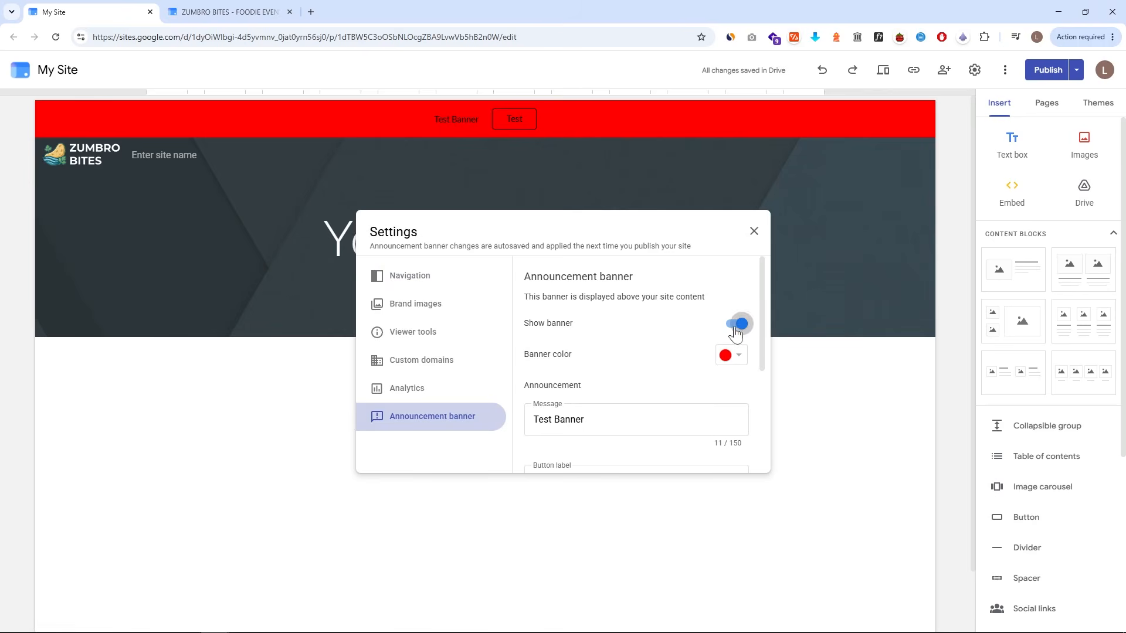
- Turn the announcement banner back off and close the settings dialog
click(734, 330)
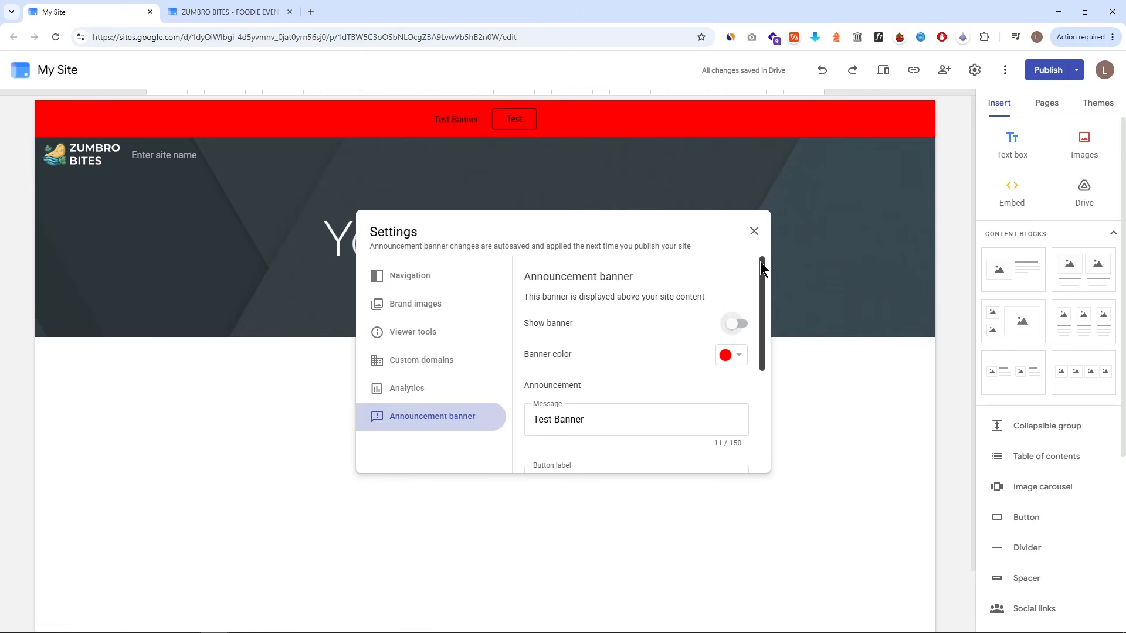
click(754, 232)
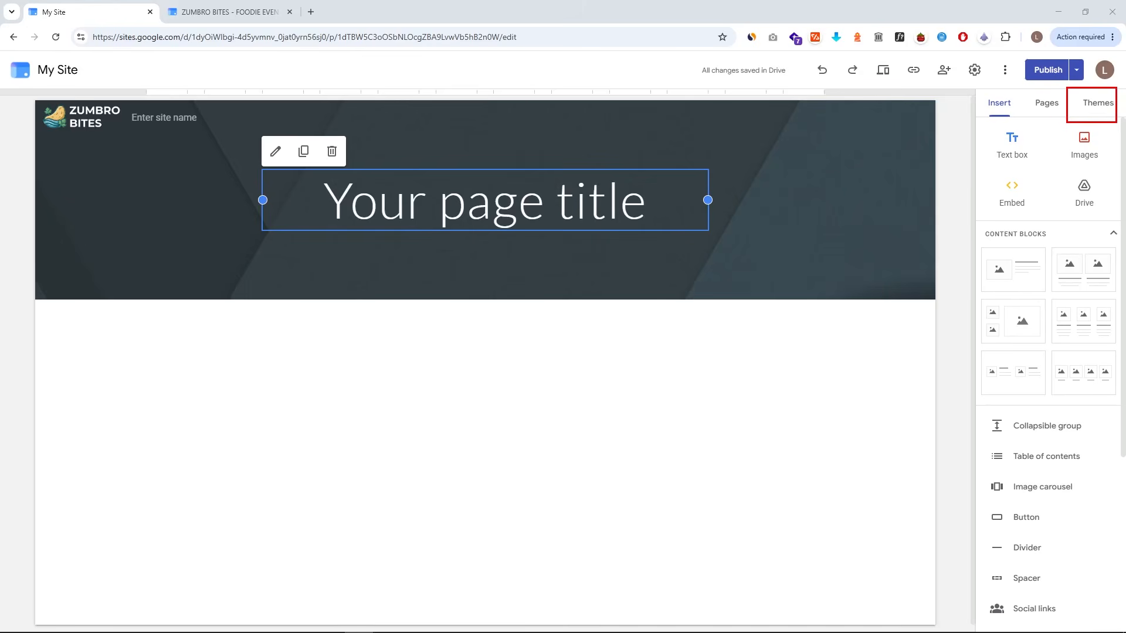
- Start a custom theme named My Theme and upload Favicon - ZB.png as its logo
click(1094, 114)
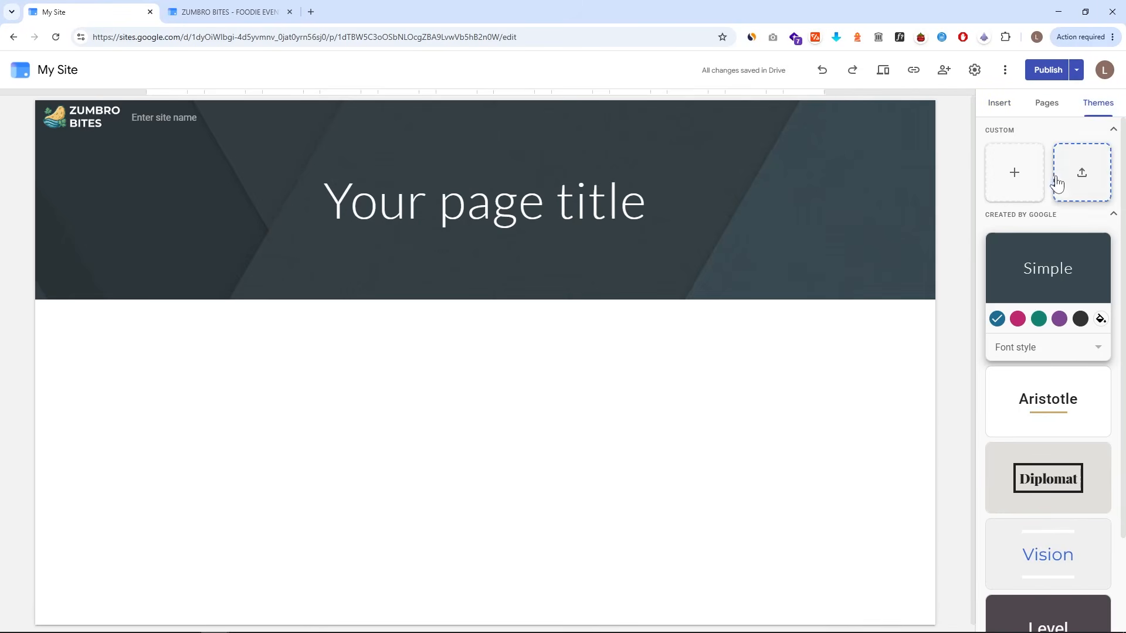
click(1004, 197)
text(My Theme)
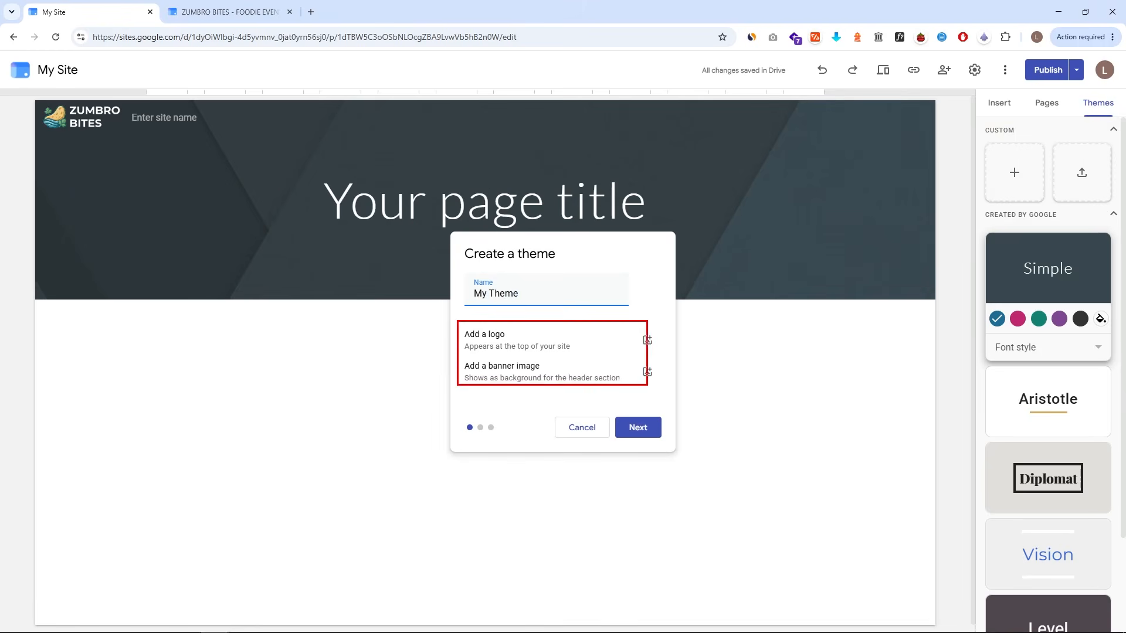
click(650, 345)
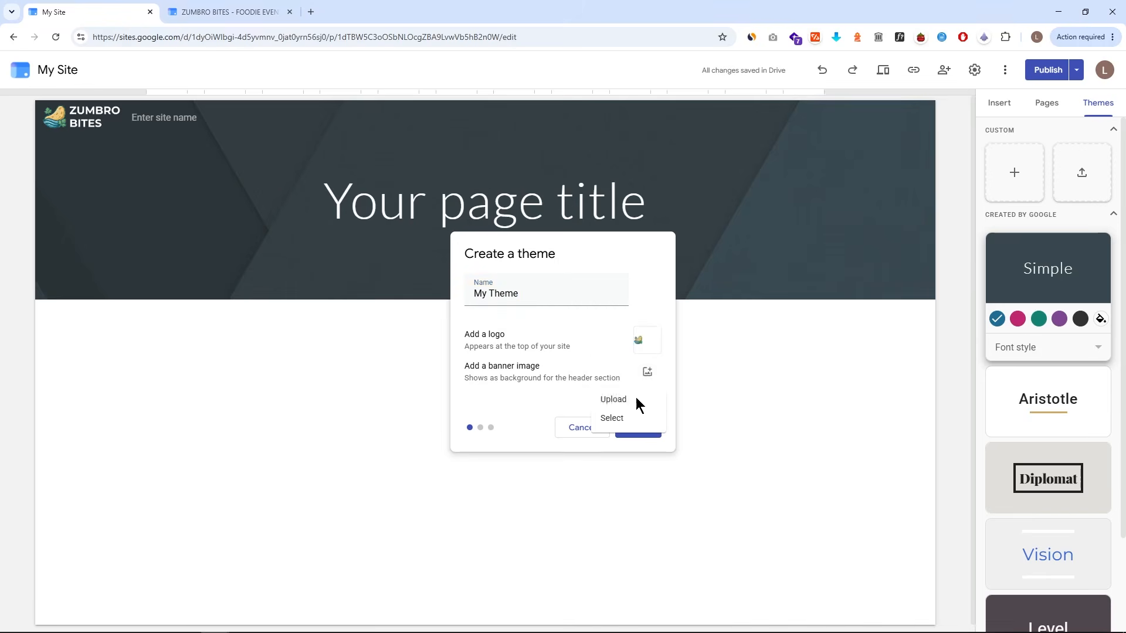
click(637, 404)
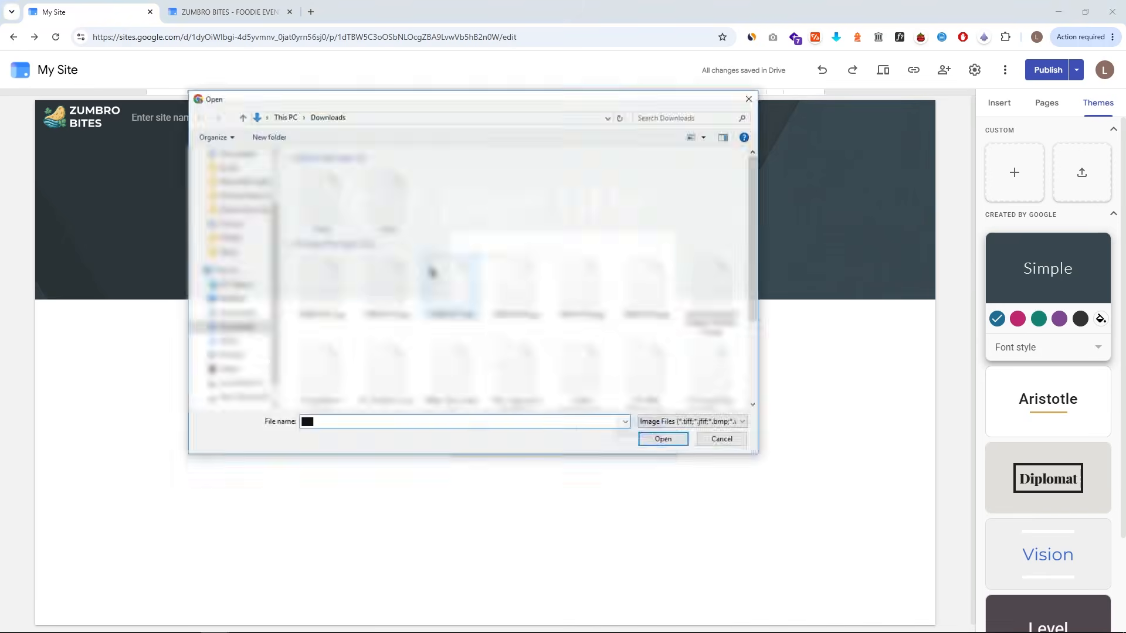
click(516, 200)
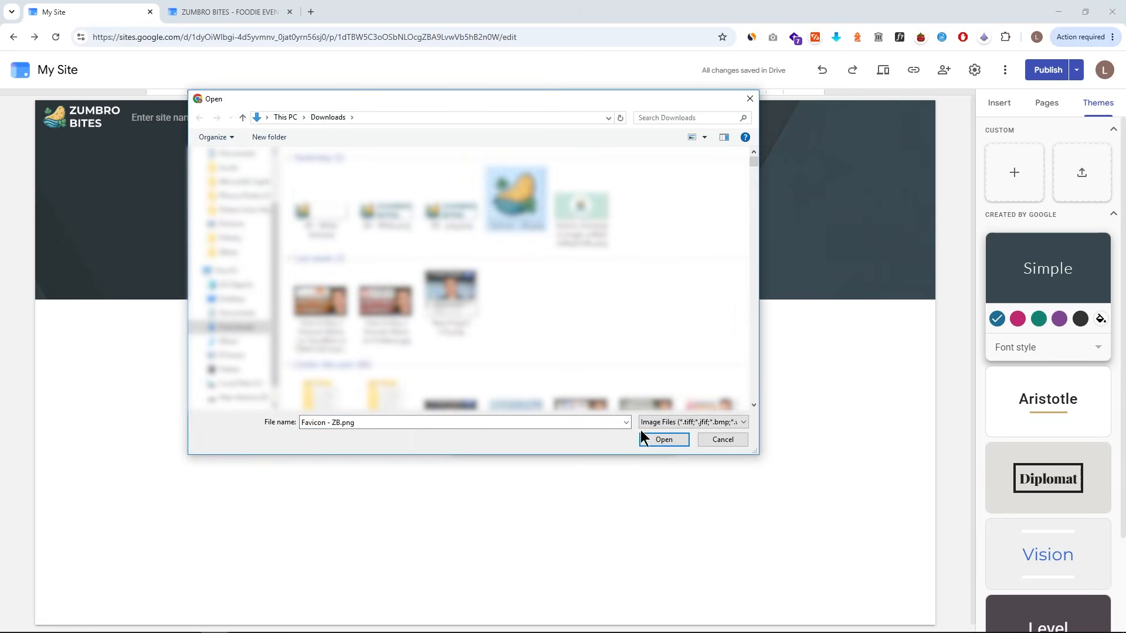
click(651, 438)
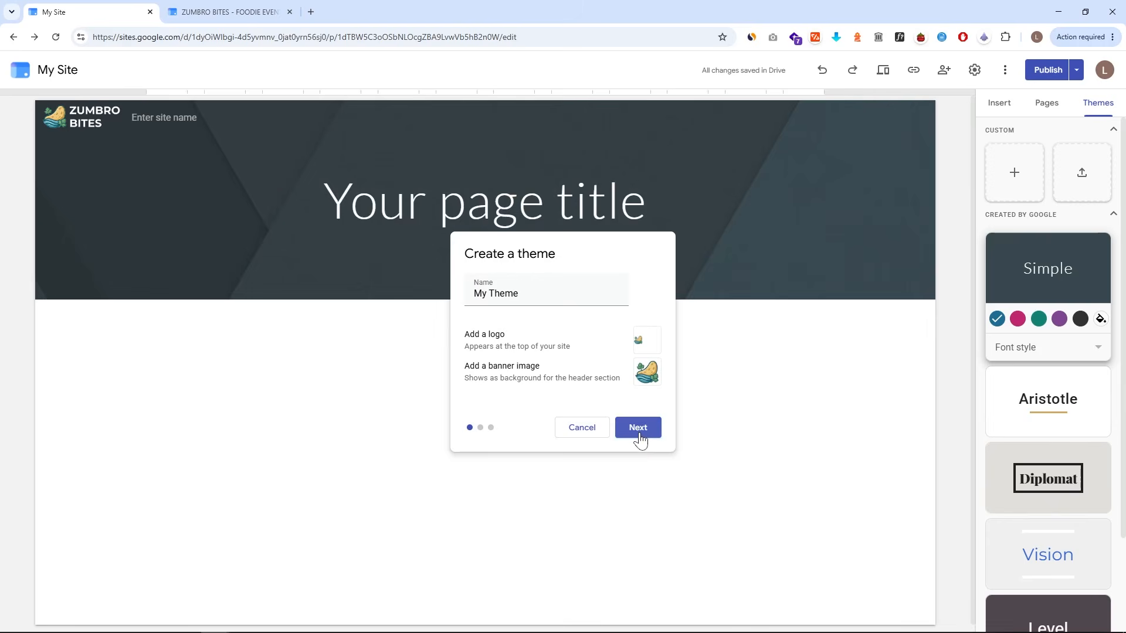
- Set the theme's custom colors to #D5E4D9, #387B5B and #384839
click(639, 437)
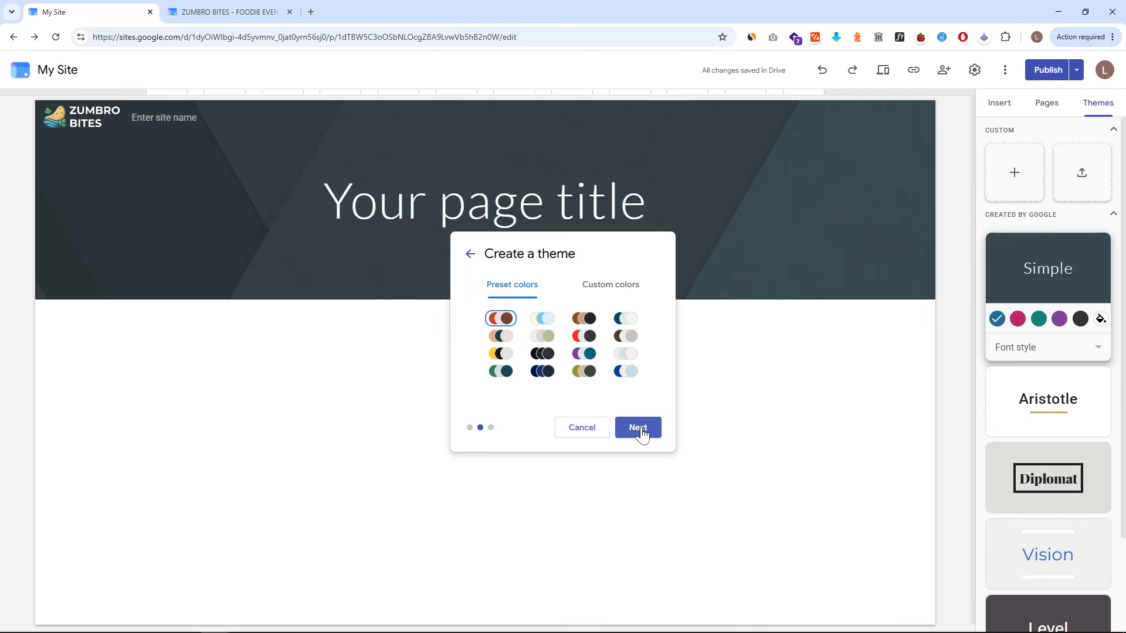
click(542, 320)
click(584, 322)
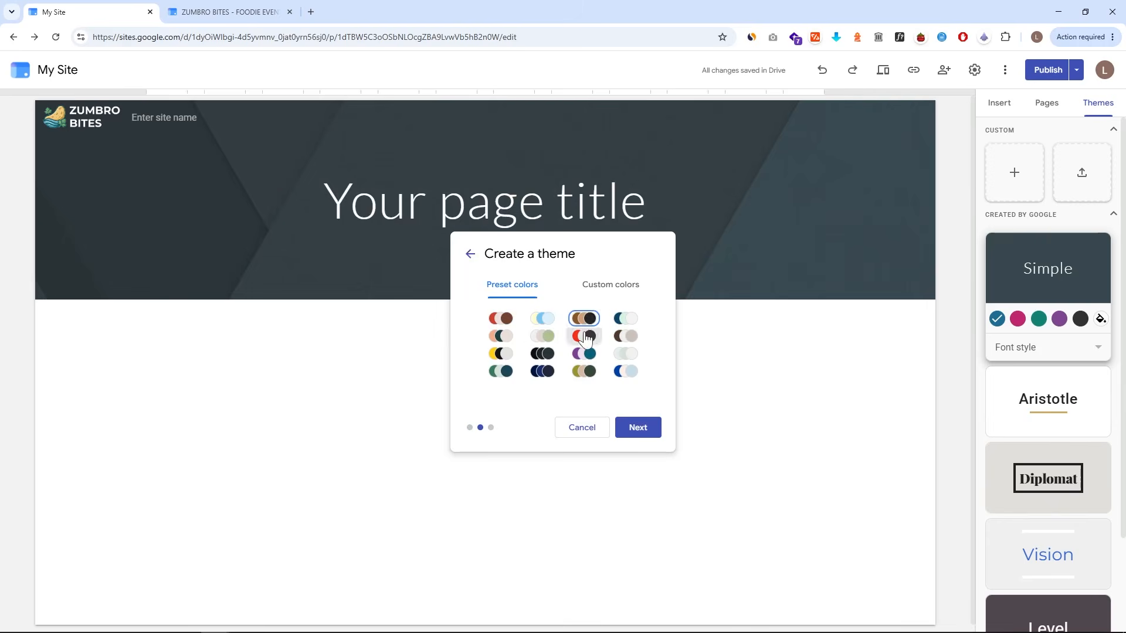
click(625, 371)
click(584, 371)
click(605, 299)
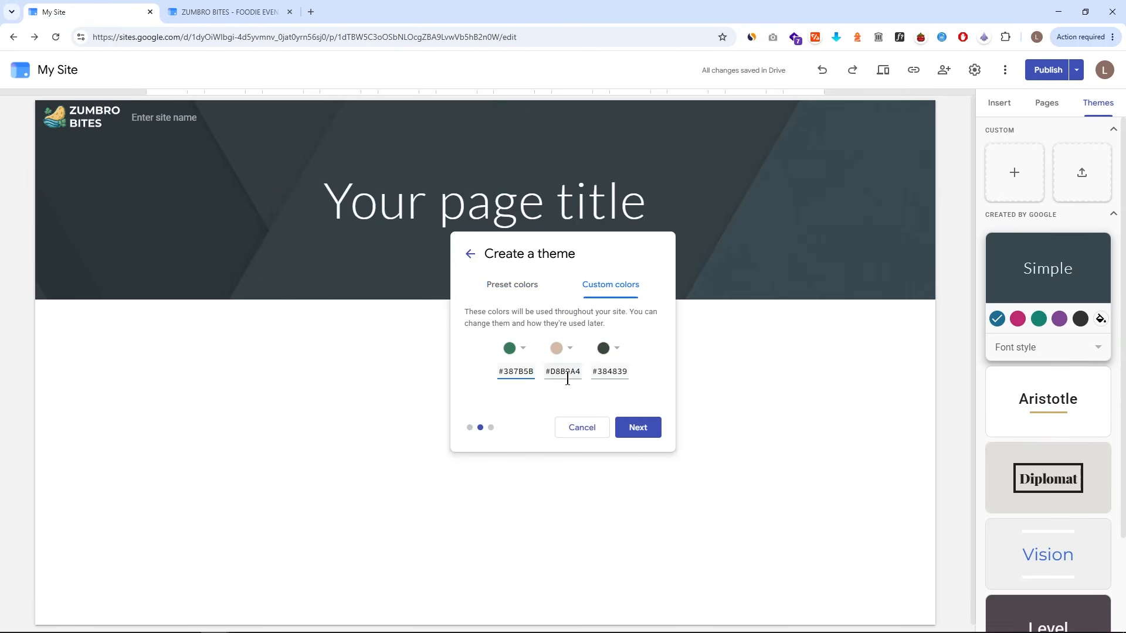
triple_click(567, 379)
key(ctrl+v)
triple_click(524, 373)
key(ctrl+v)
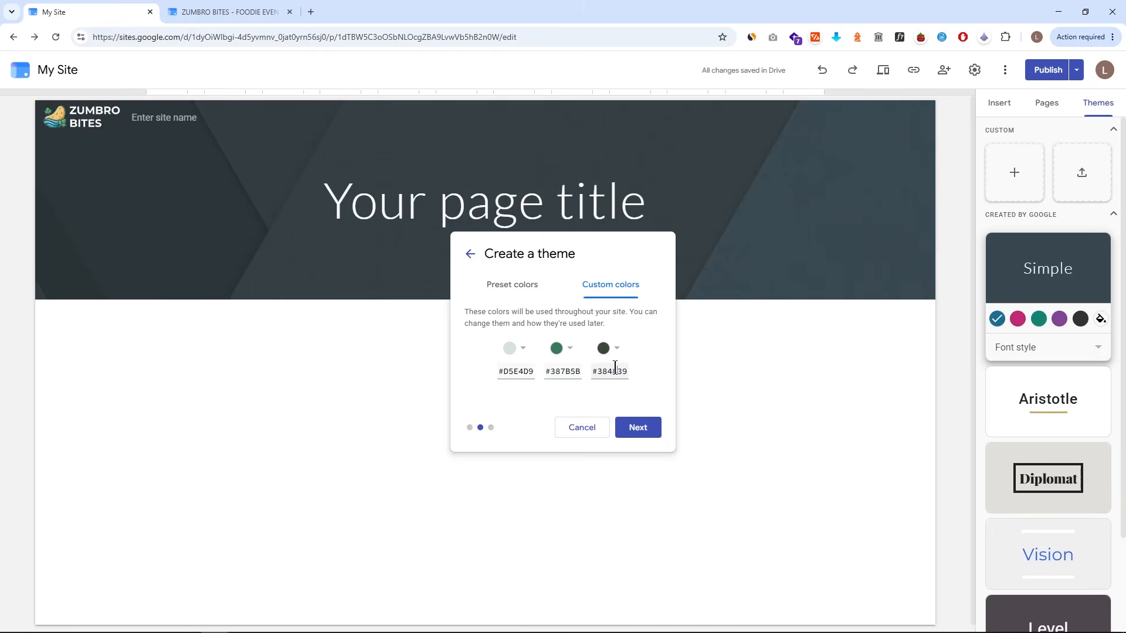
- Choose the titles and headings font and create the theme
click(643, 431)
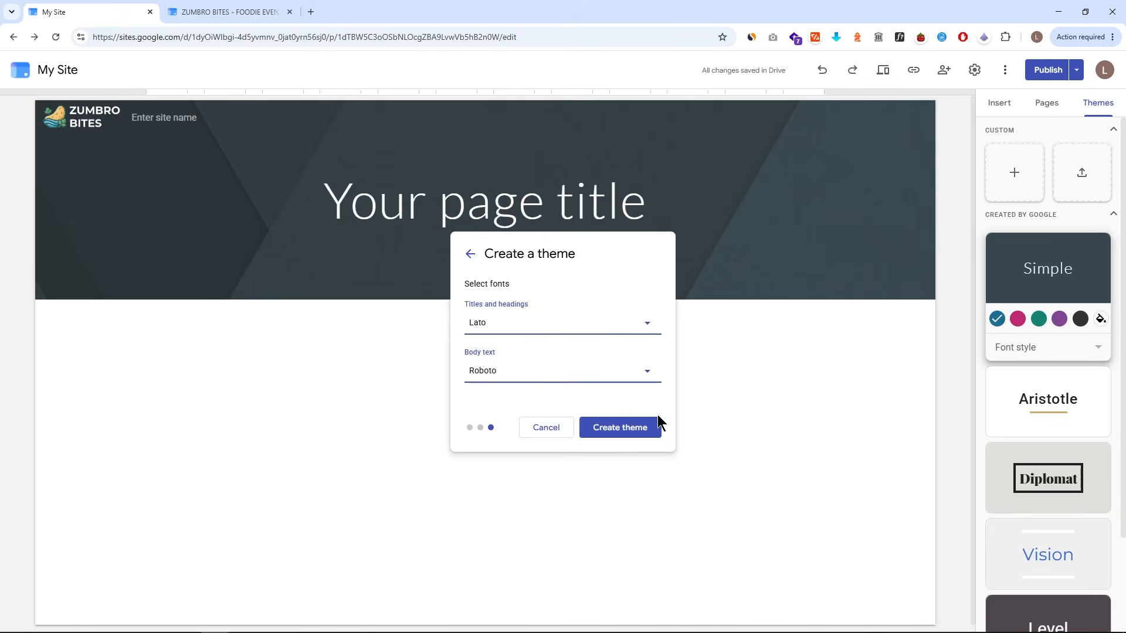
click(616, 323)
scroll(539, 399, down, 2)
click(606, 547)
click(627, 427)
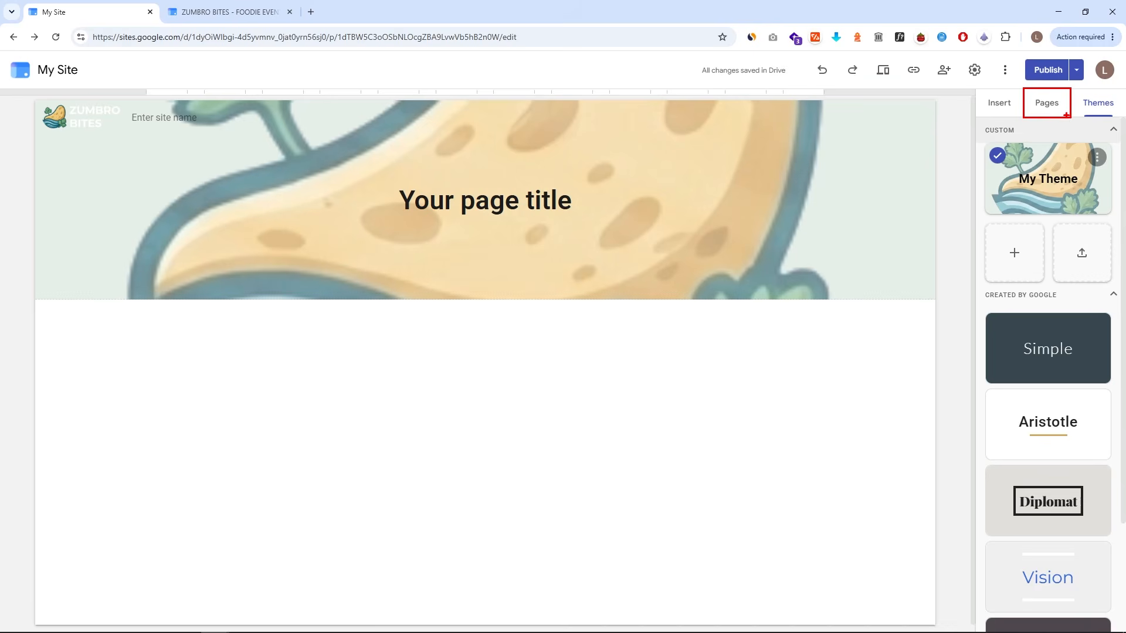
- Add two new pages named About Us and Contact Us to My Site
click(1046, 111)
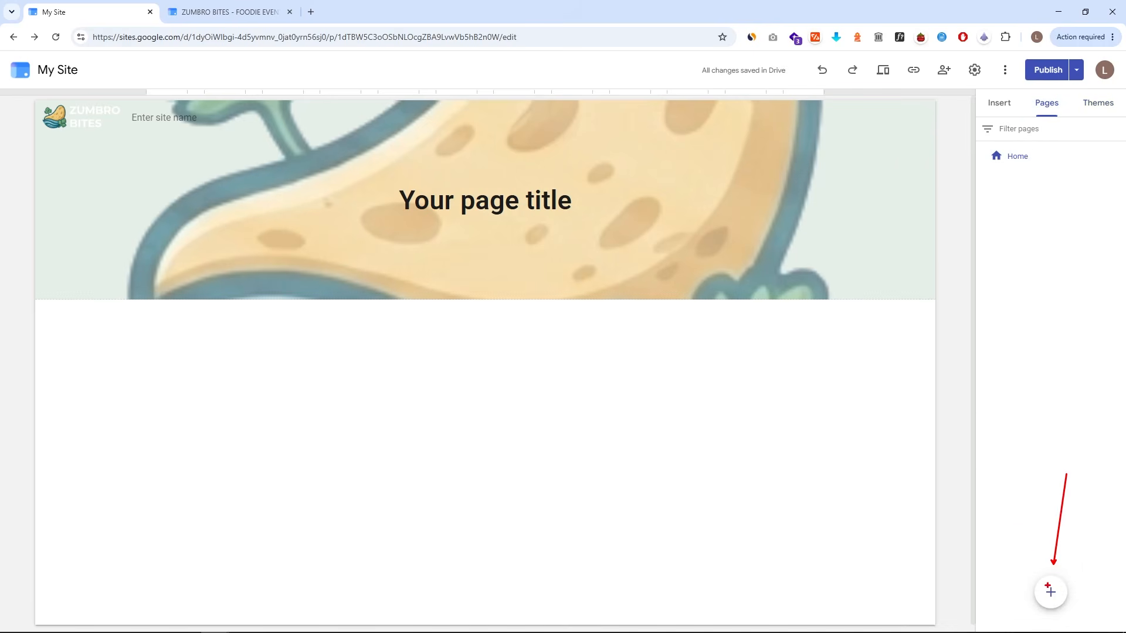
click(1050, 591)
text(About Us)
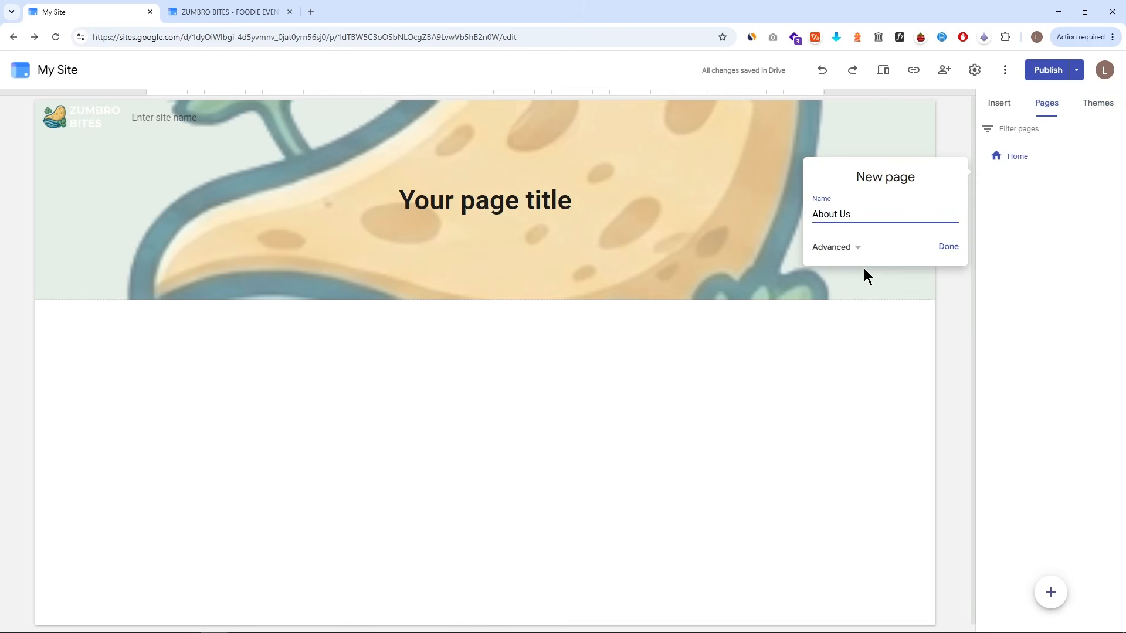
click(948, 246)
click(1050, 592)
text(Contact Us)
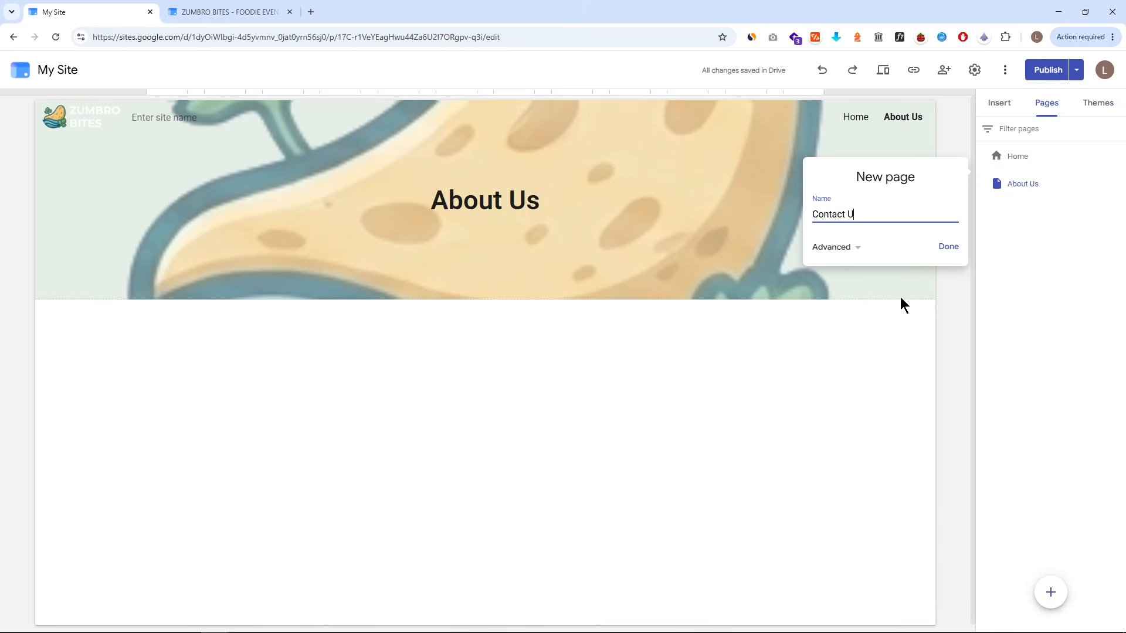
key(Return)
- Make the Contact Us page the site's homepage
click(1117, 184)
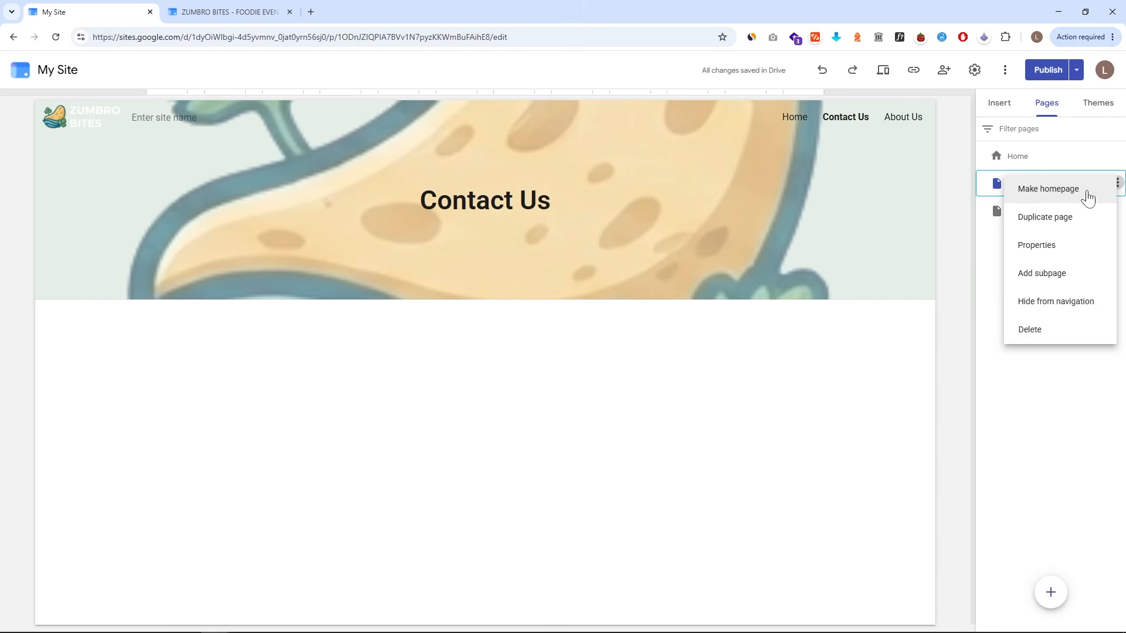
click(1086, 197)
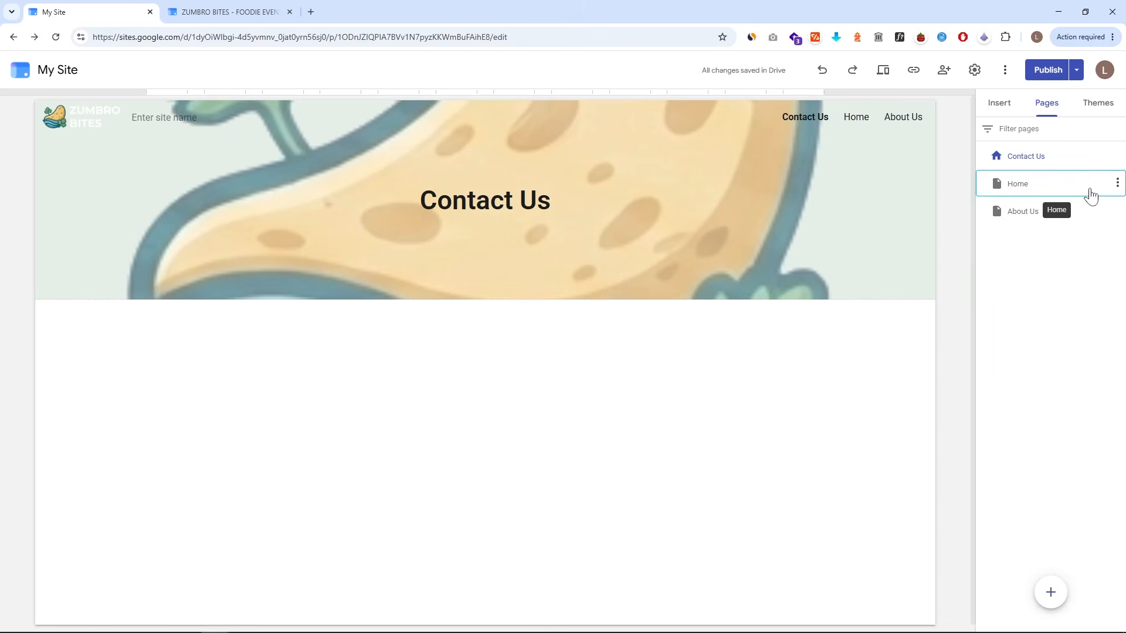
- In the ZUMBRO BITES site, duplicate the Home page and name the copy Home 2
key(ctrl+Tab)
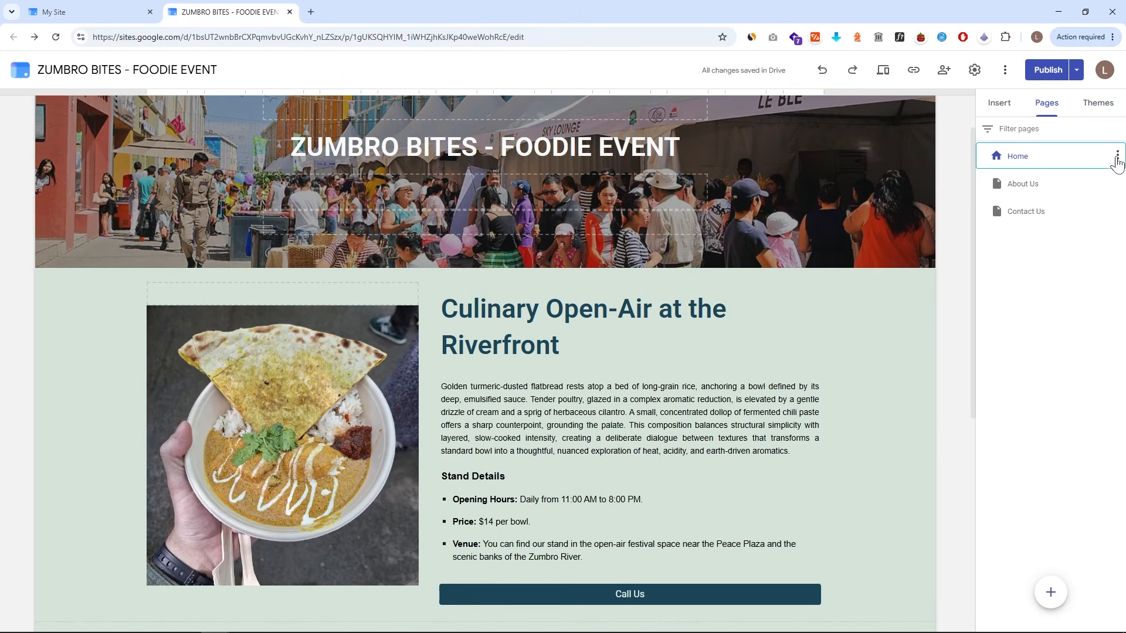
click(1116, 157)
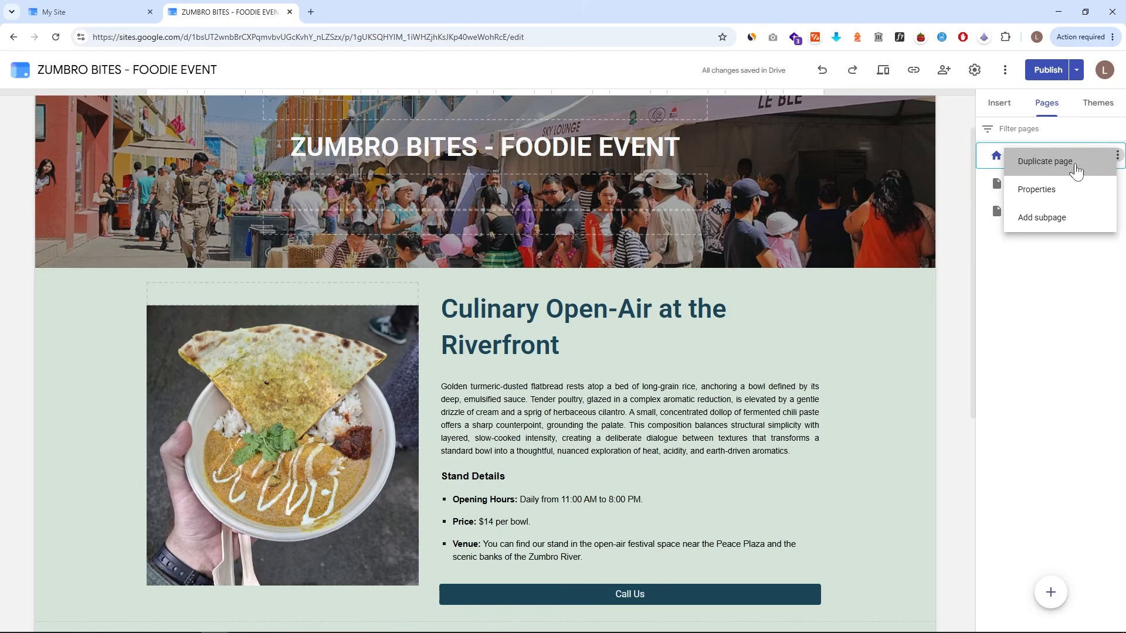
click(1073, 168)
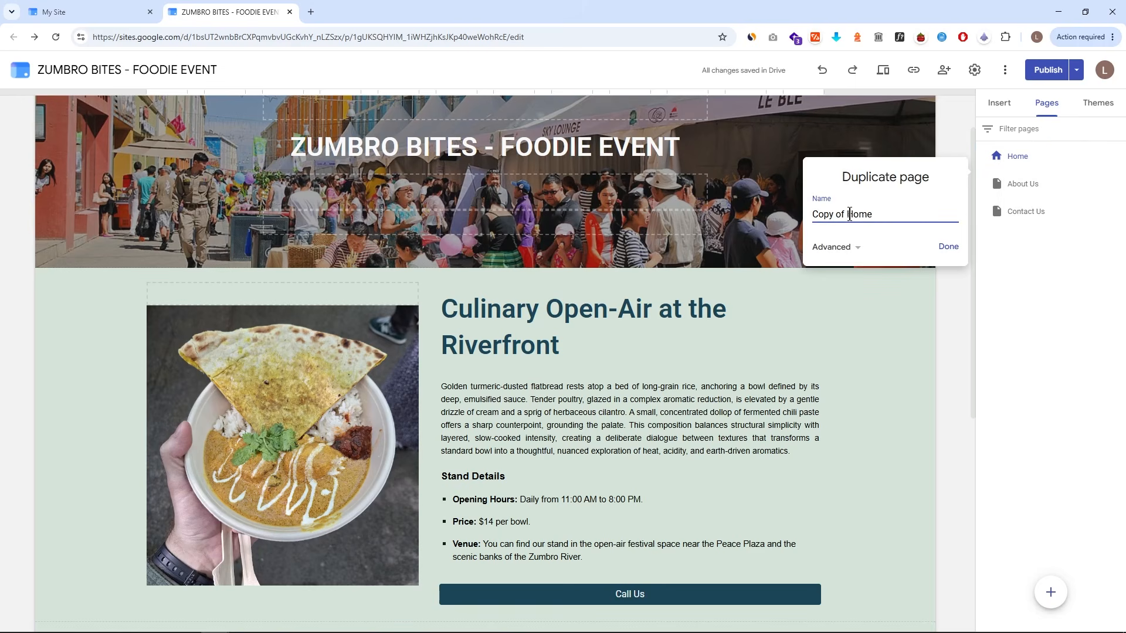
key(BackSpace)
text(2)
click(949, 247)
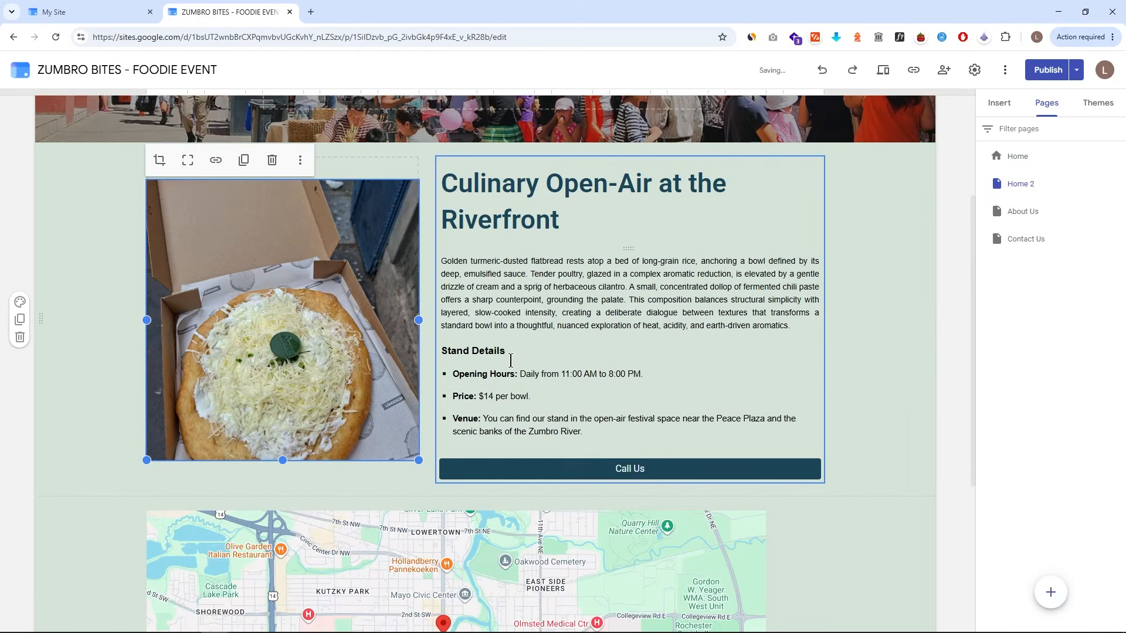
scroll(408, 363, up, 1)
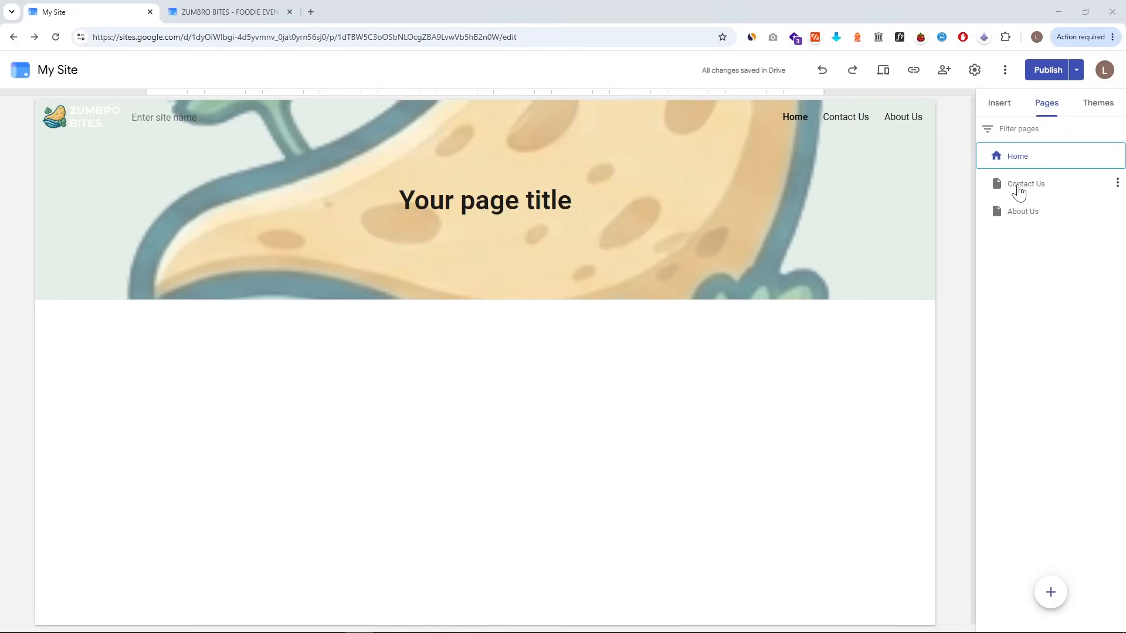
- Compare My Site's Home page header with the ZUMBRO BITES site's header
click(1021, 187)
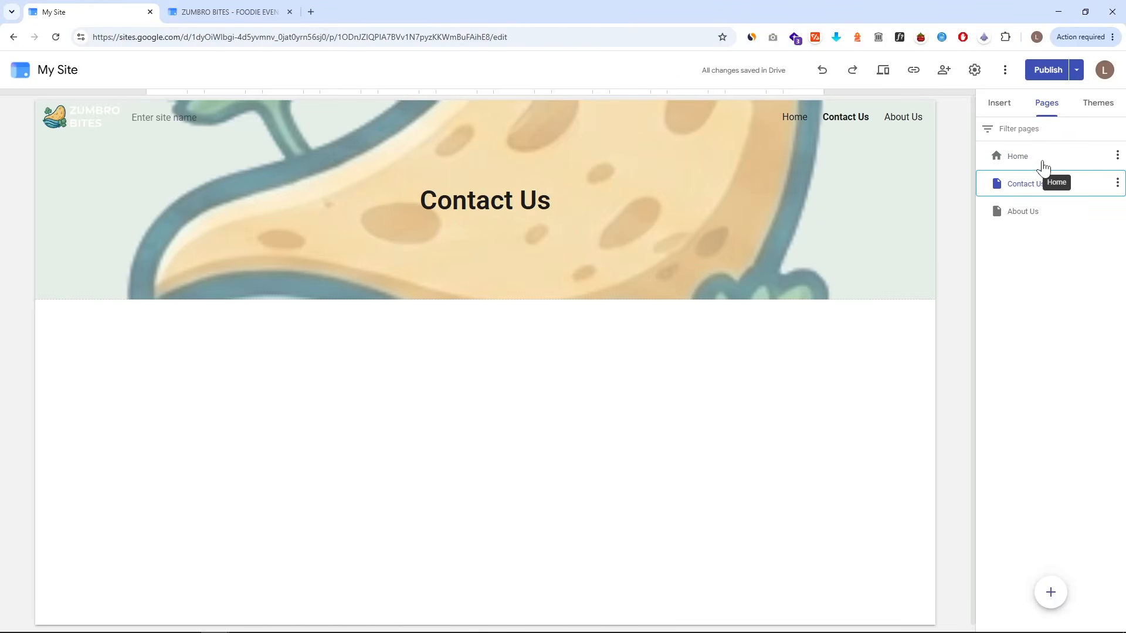
click(1043, 168)
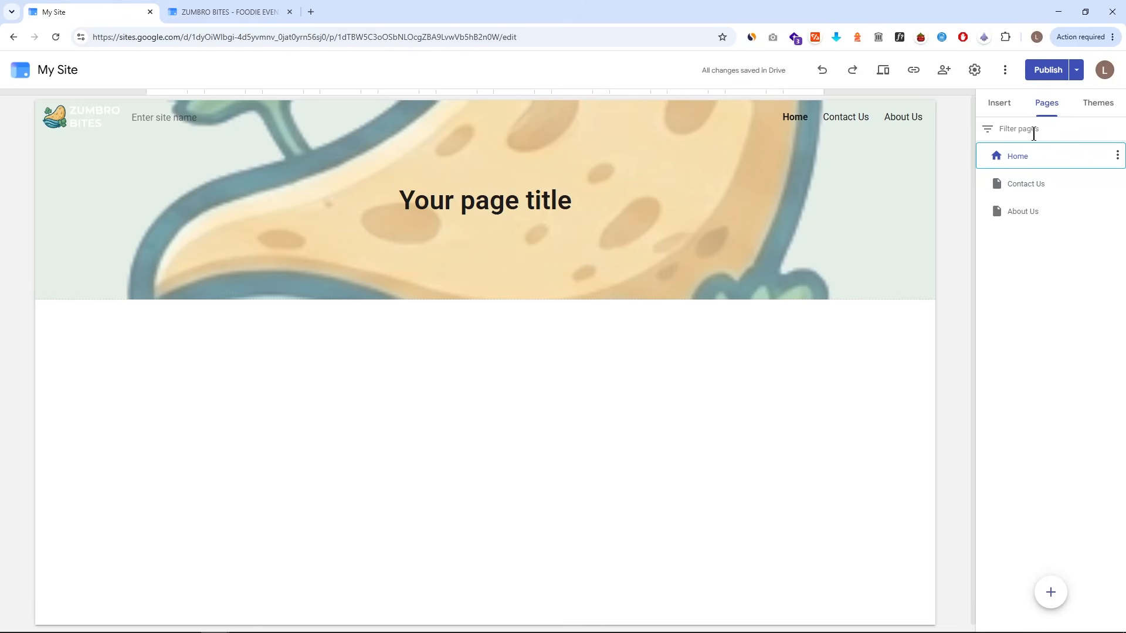
click(1008, 113)
drag(36, 100, 937, 301)
drag(539, 309, 539, 516)
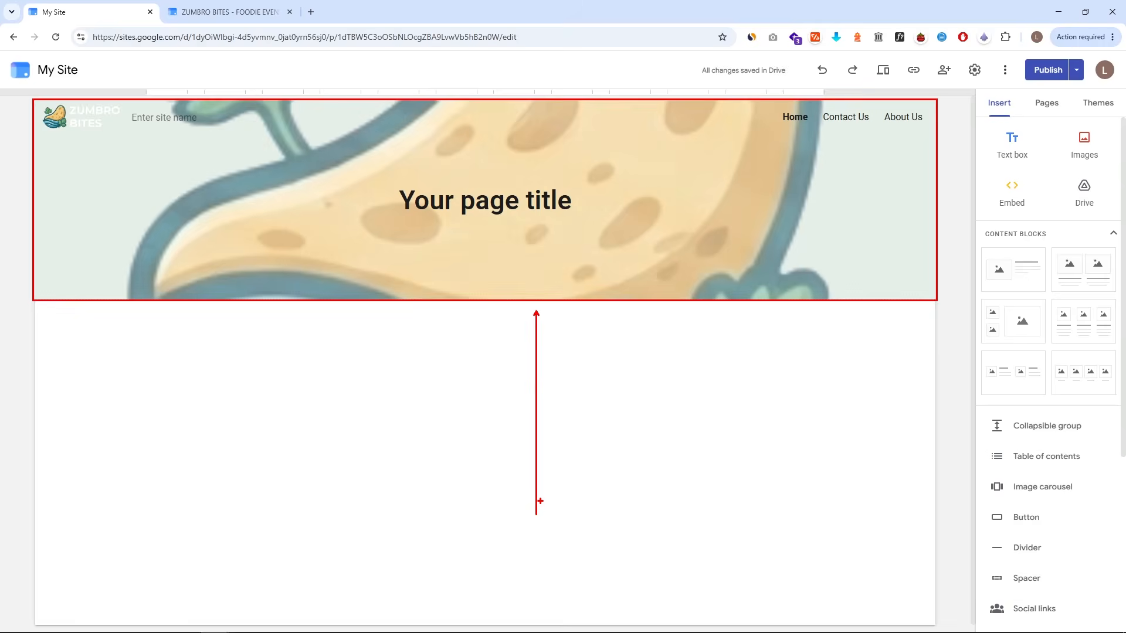
click(222, 15)
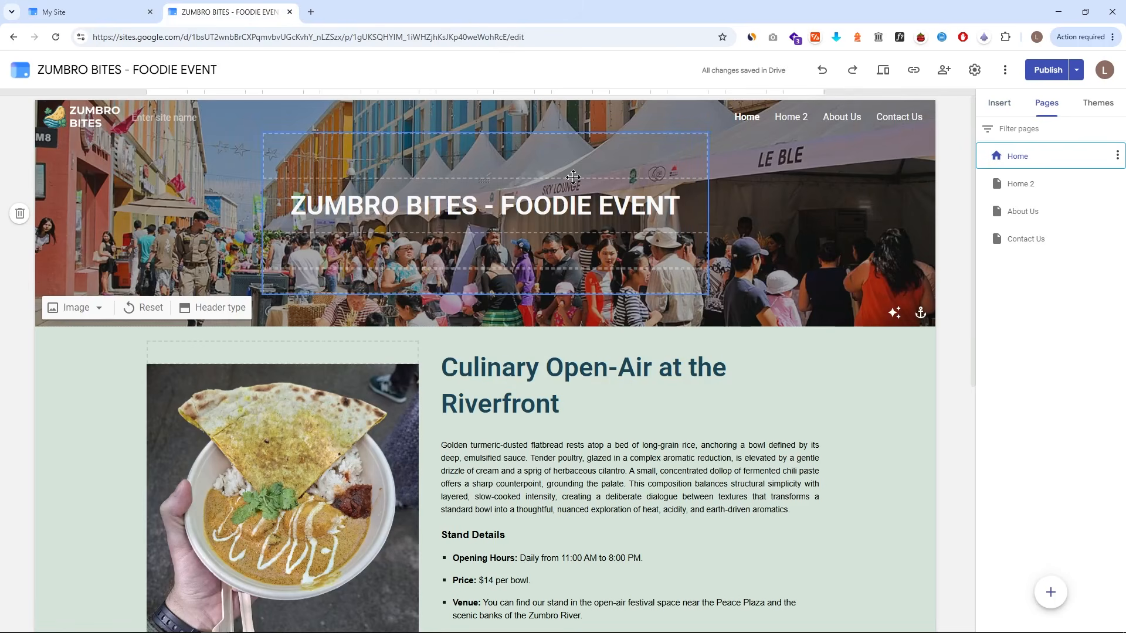
click(119, 8)
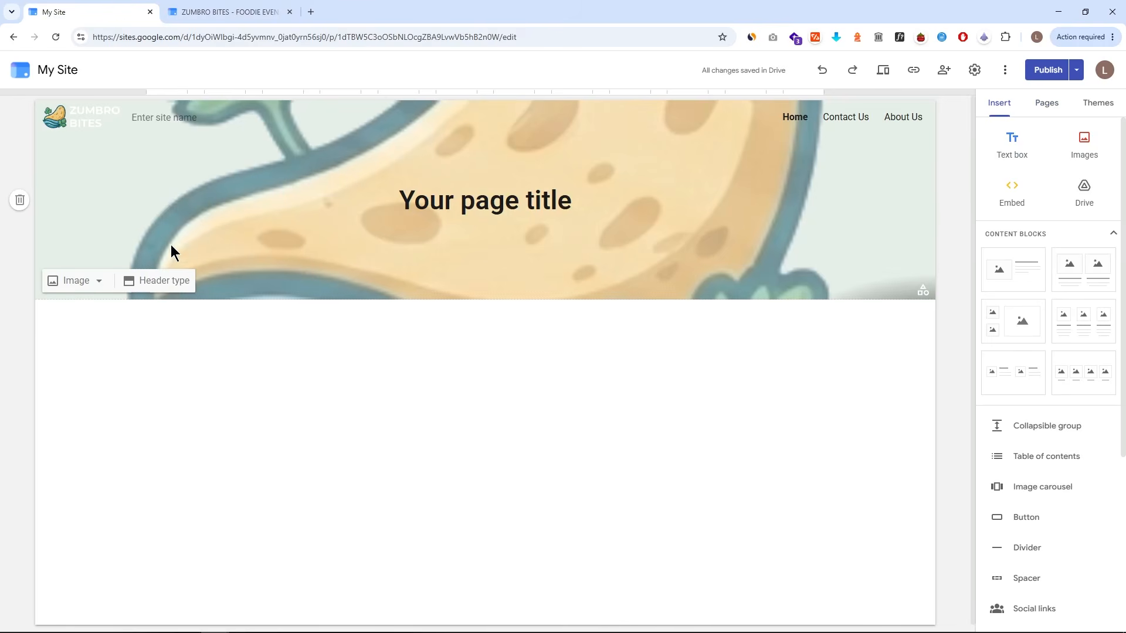
- Replace the header background with a festival street photo chosen from a Google Images search for food fest
click(80, 283)
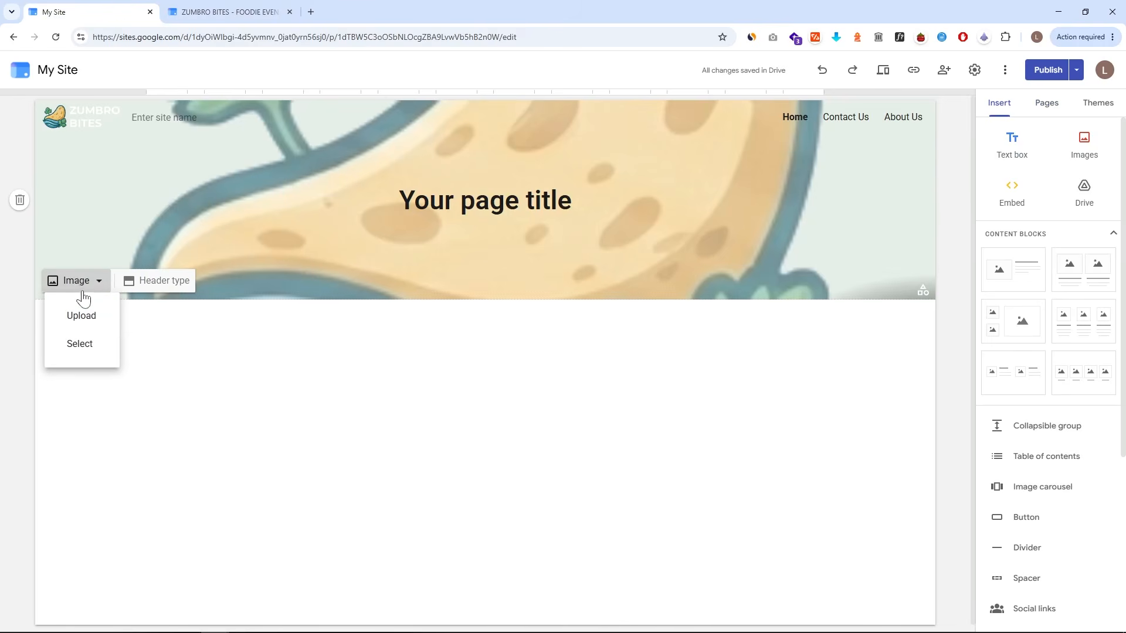
click(79, 344)
click(645, 486)
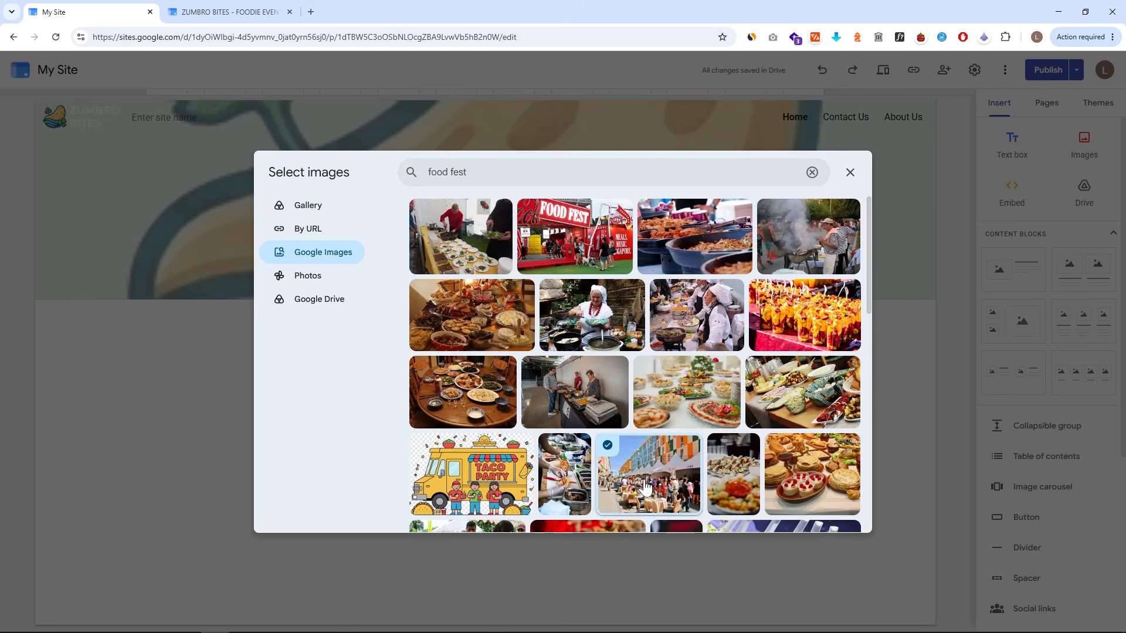
click(838, 515)
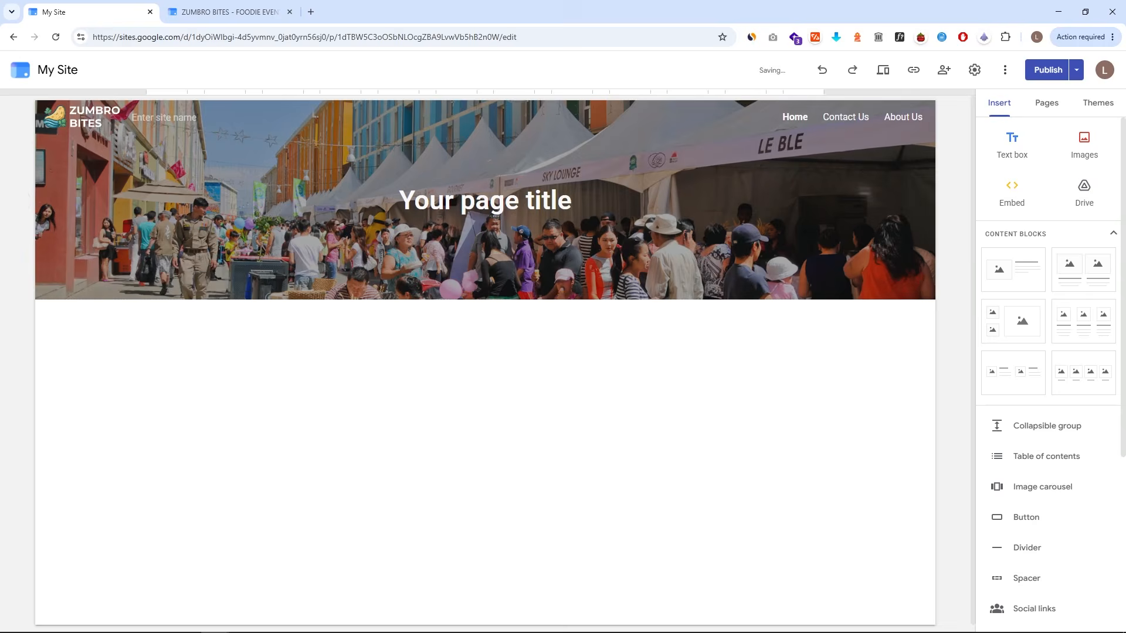
- Undo and then redo the header image change
click(822, 69)
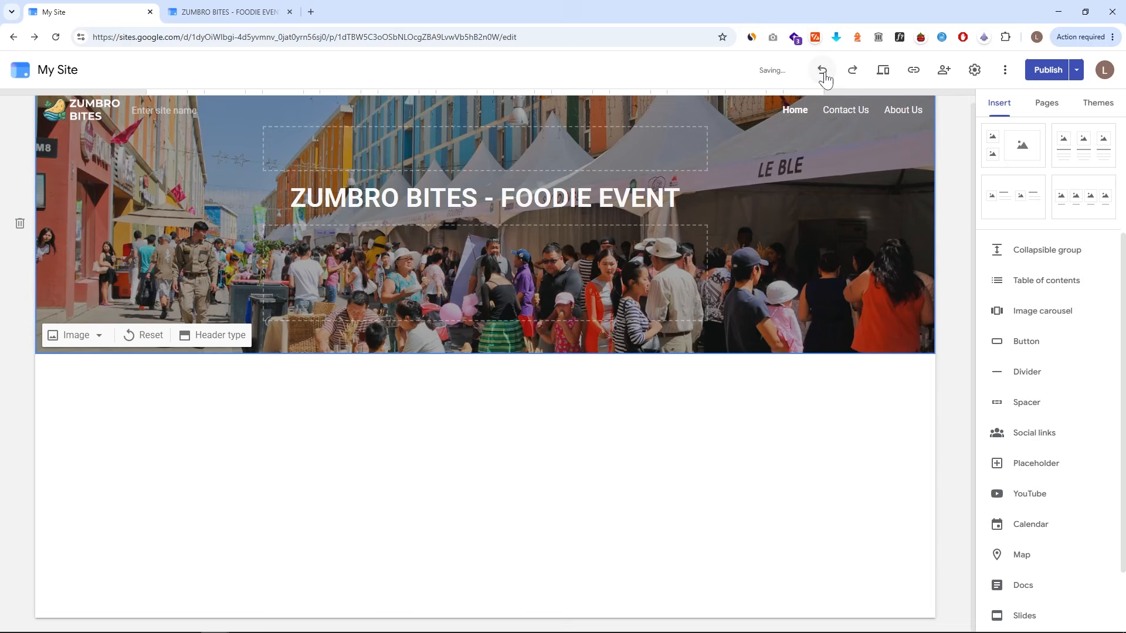
click(854, 71)
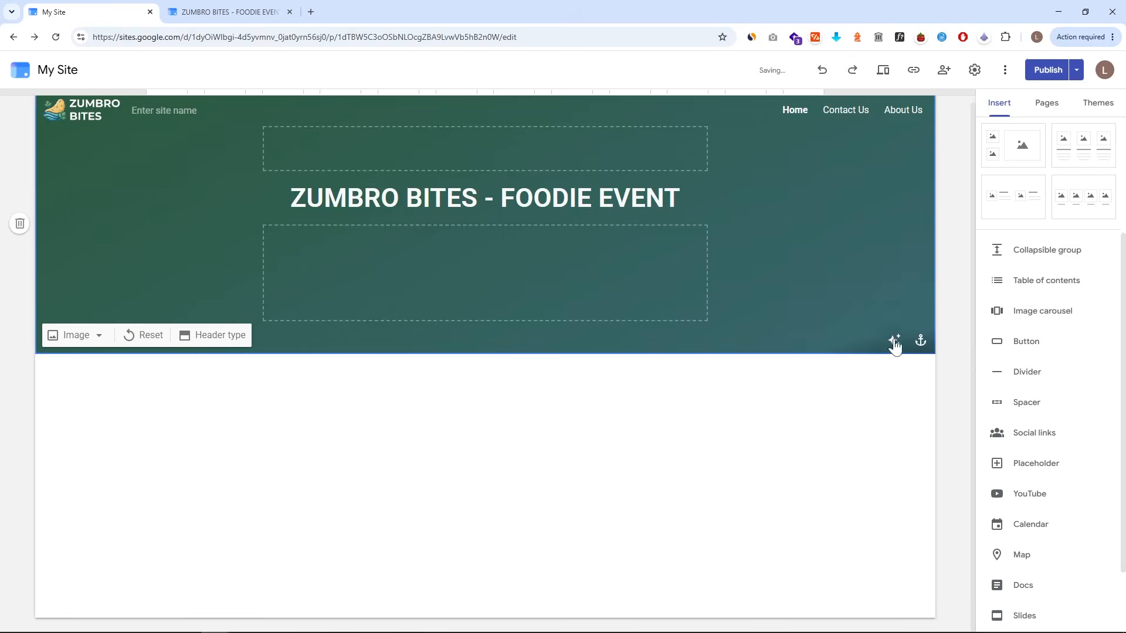
- Toggle the header image's readability adjustment on and off several times
click(894, 343)
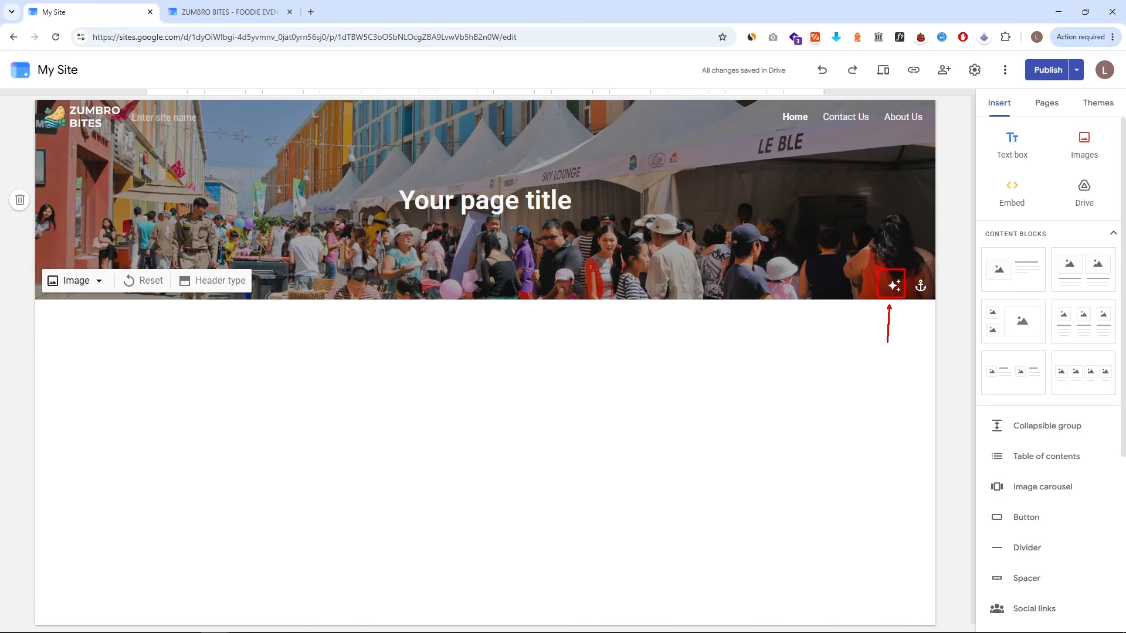
click(894, 286)
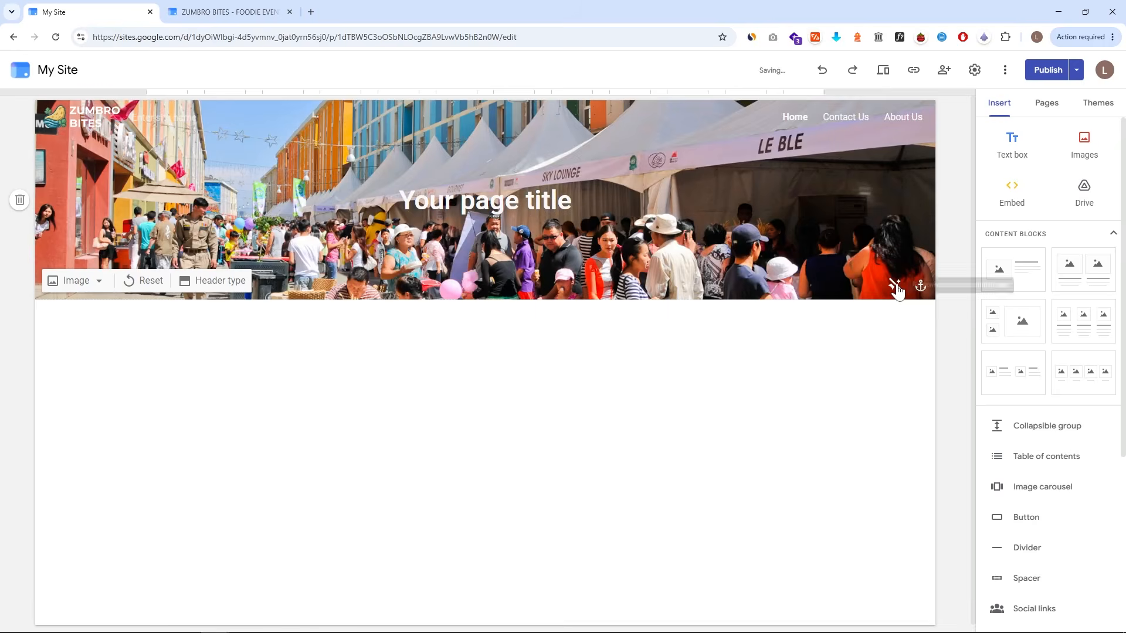
click(893, 286)
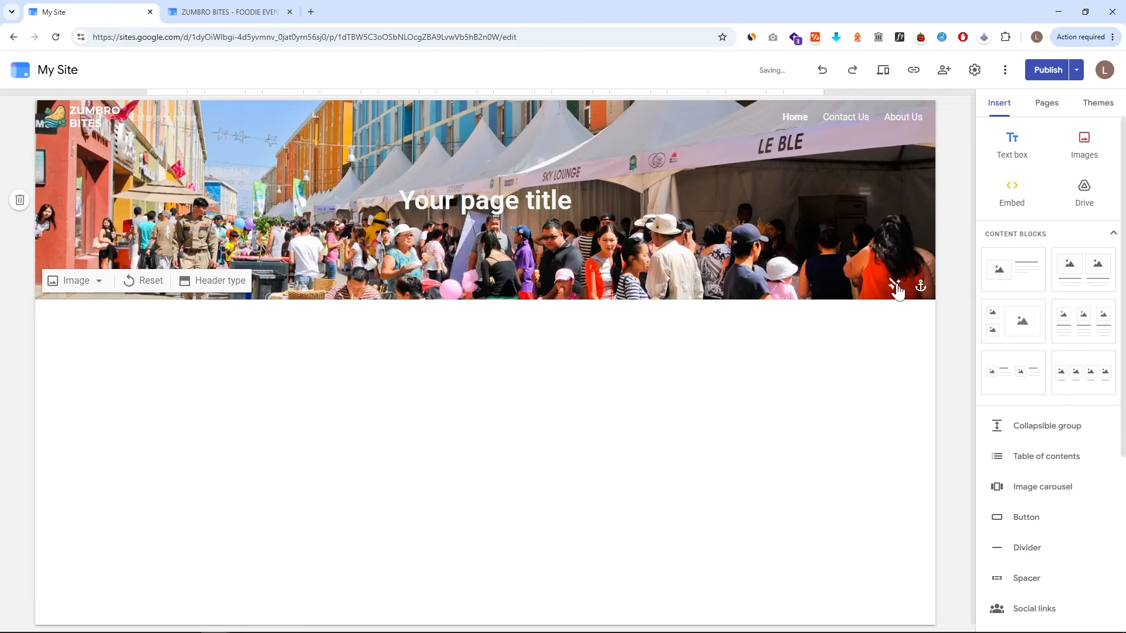
click(895, 288)
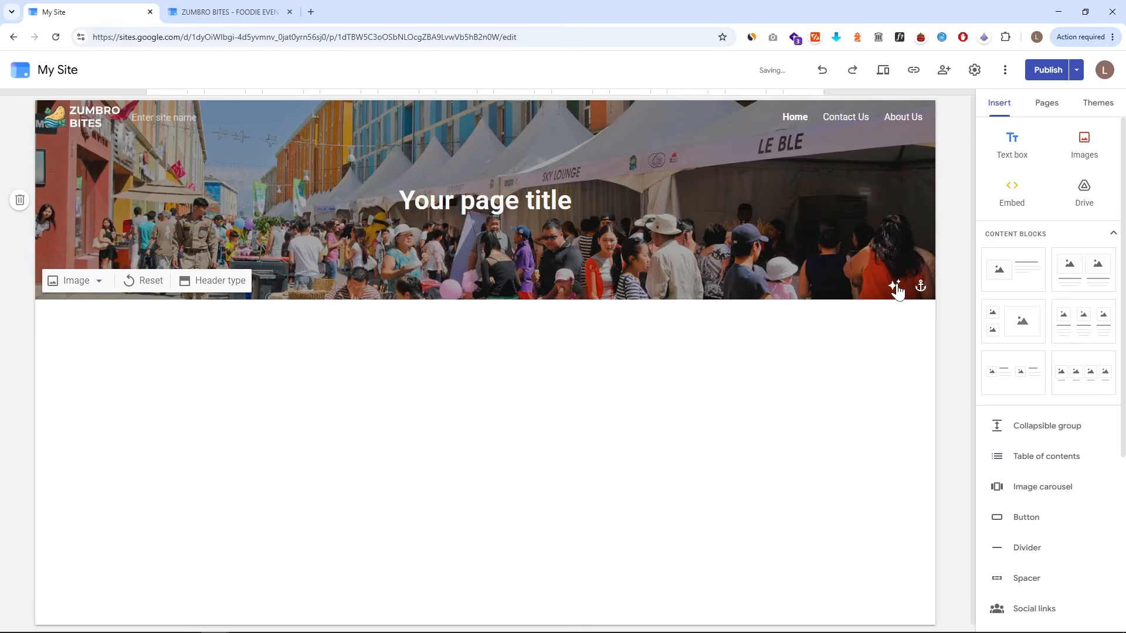
click(896, 287)
click(895, 287)
- Try the header image's anchor positions top and bottom, finishing with the centre anchor
click(921, 286)
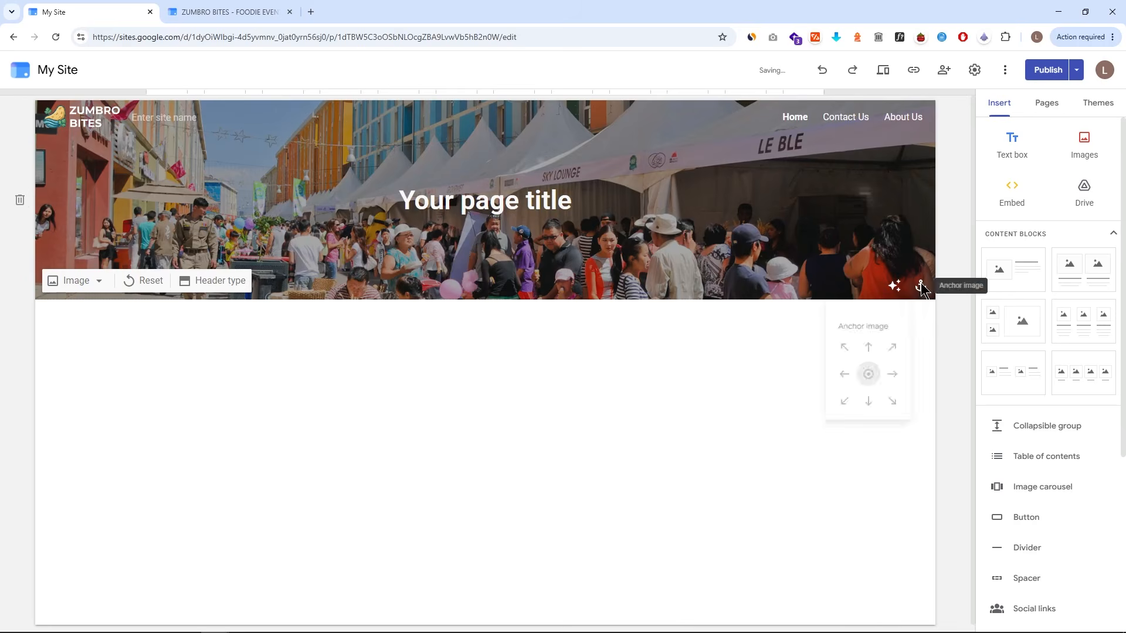
click(868, 345)
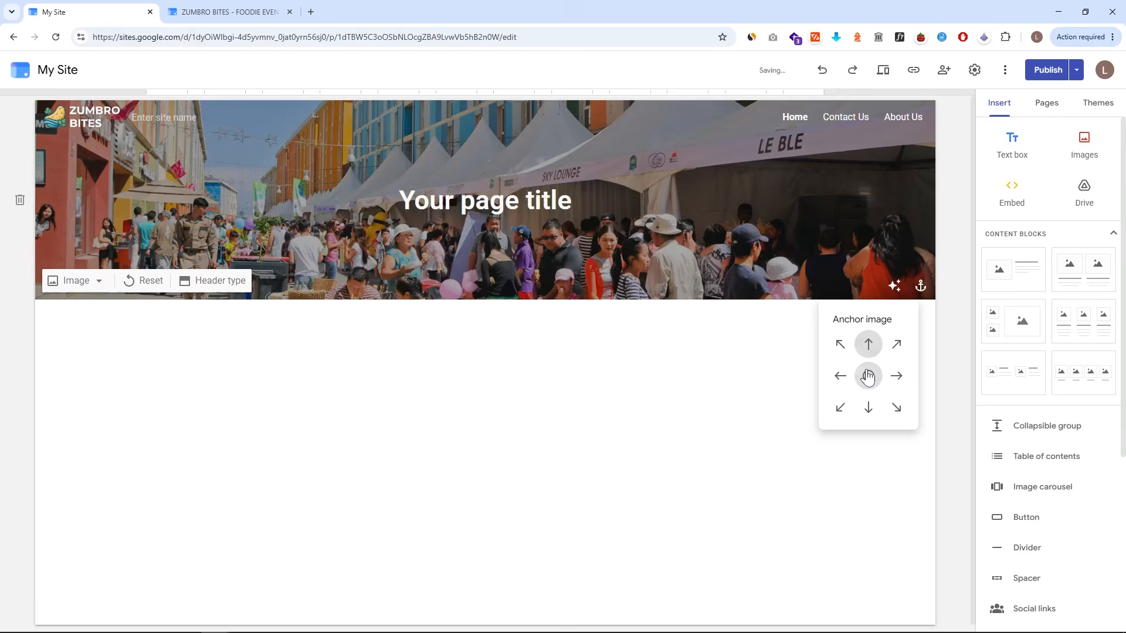
click(866, 407)
click(868, 346)
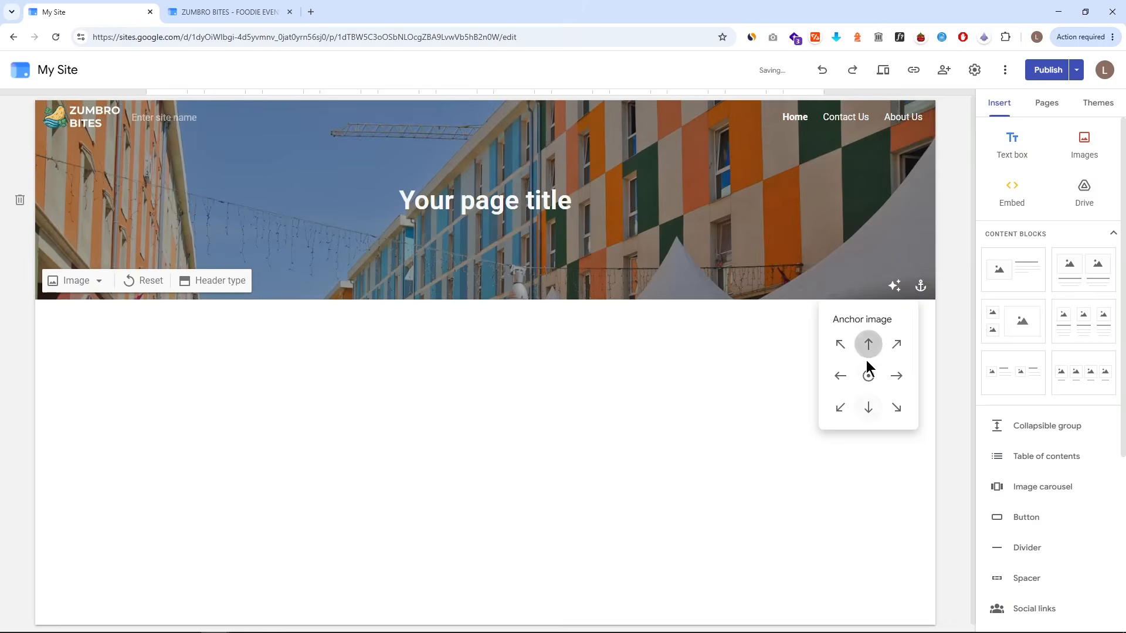
click(868, 375)
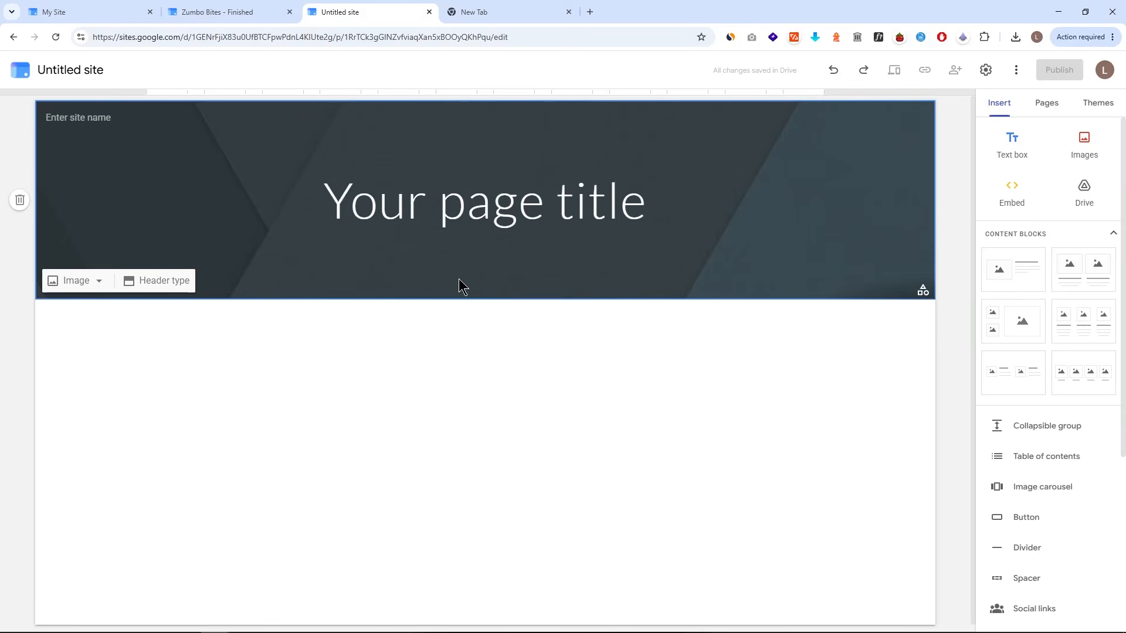
- On the untitled site, try the Aristotle, Diplomat and Level themes, finishing with the Impression theme
click(924, 292)
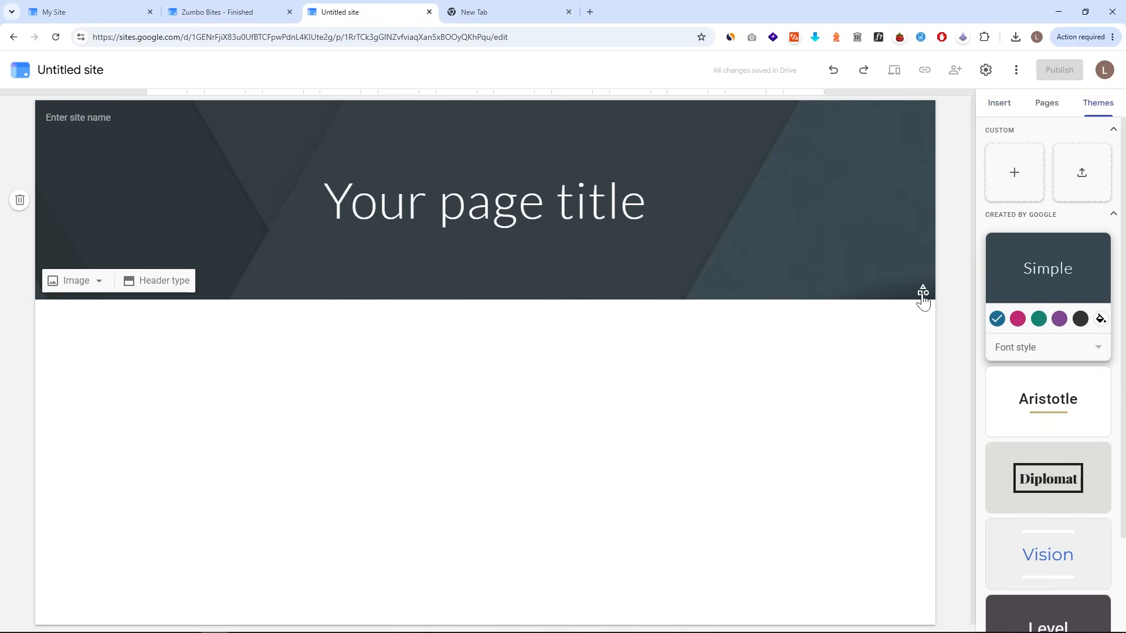
click(1025, 403)
click(1045, 477)
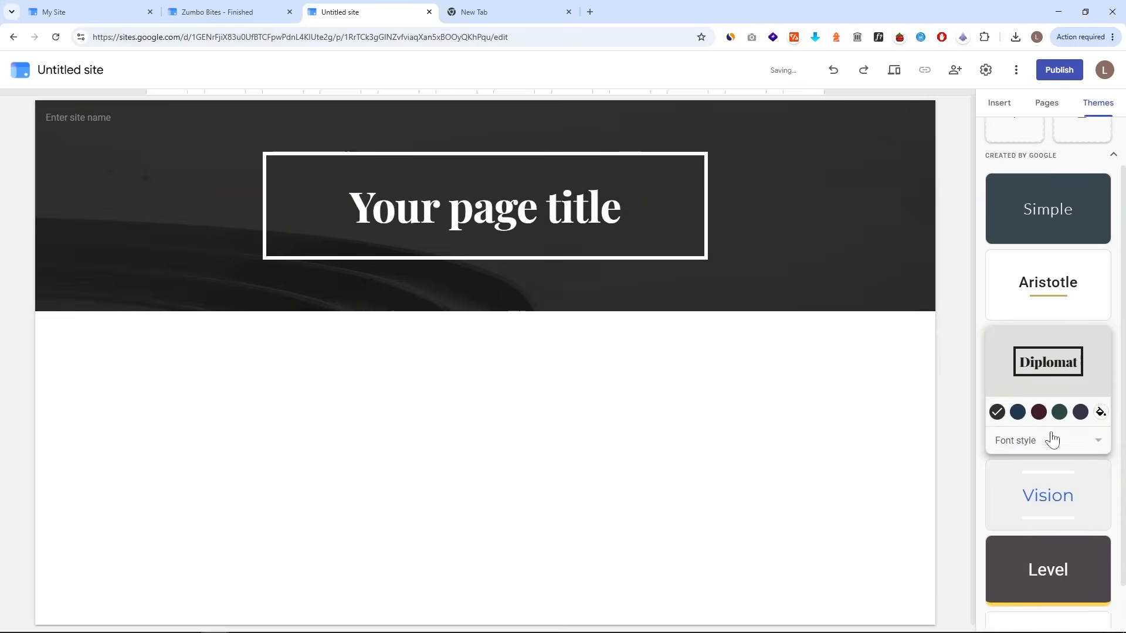
scroll(1052, 439, down, 1)
click(1053, 442)
click(1060, 505)
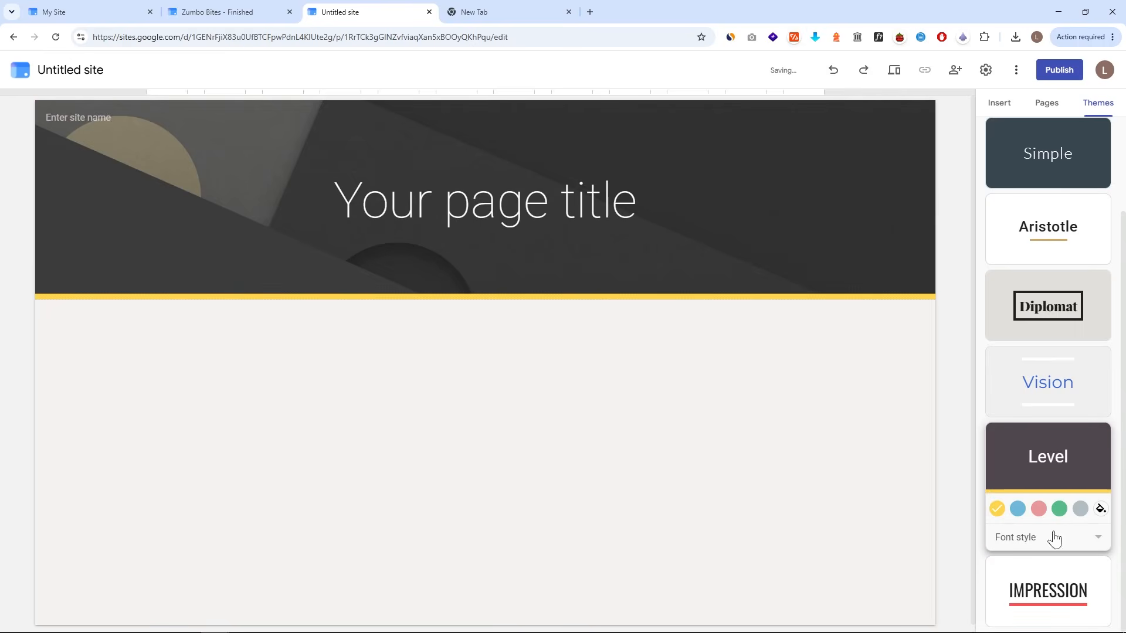
click(1043, 591)
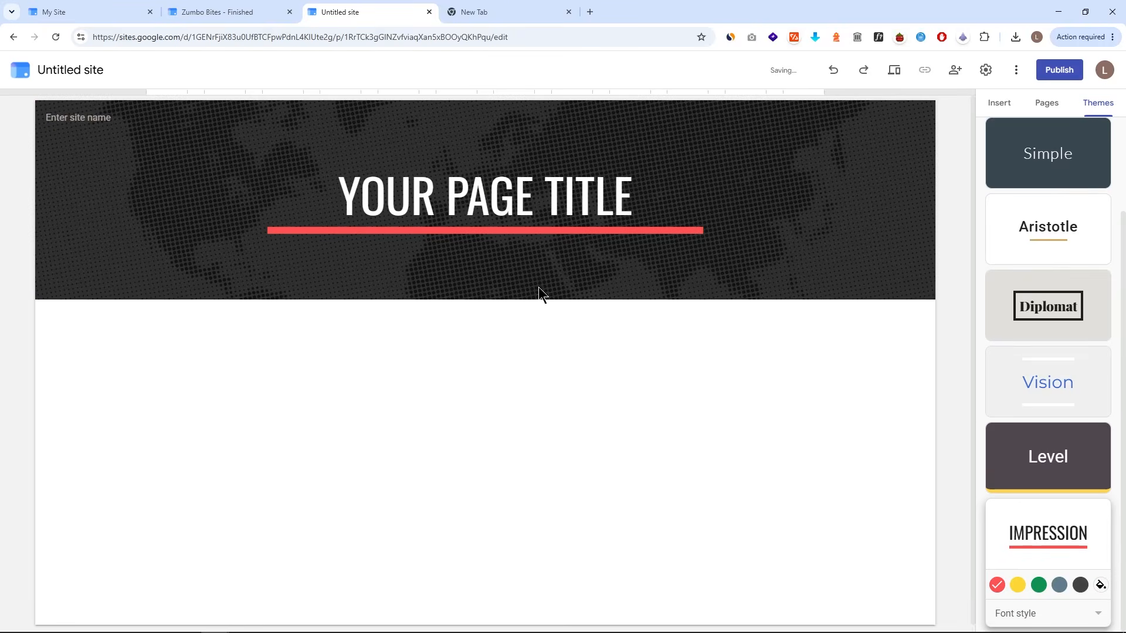
- Switch to Canva and download the Caffee by Luka website design as a JPG image
click(88, 279)
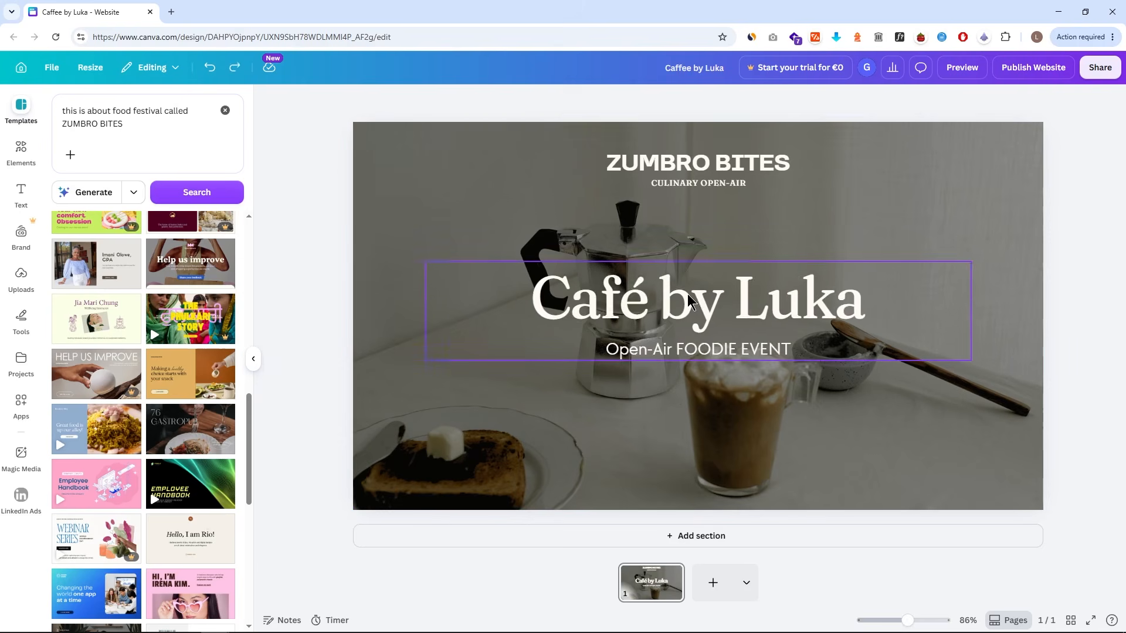
click(681, 291)
drag(678, 289, 686, 291)
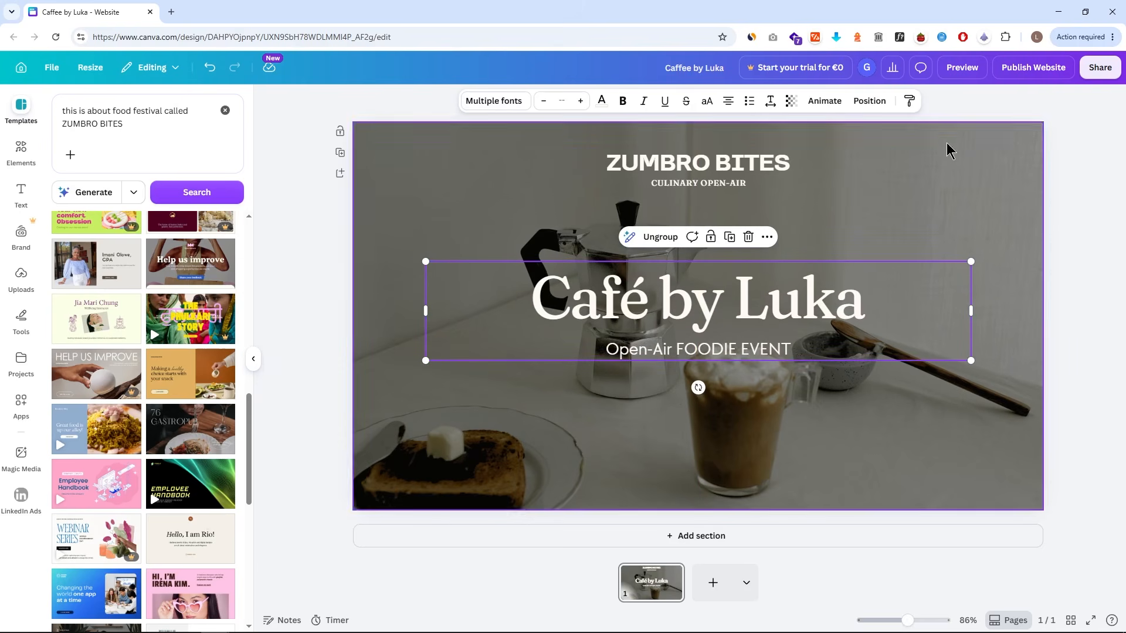
click(1100, 67)
click(915, 342)
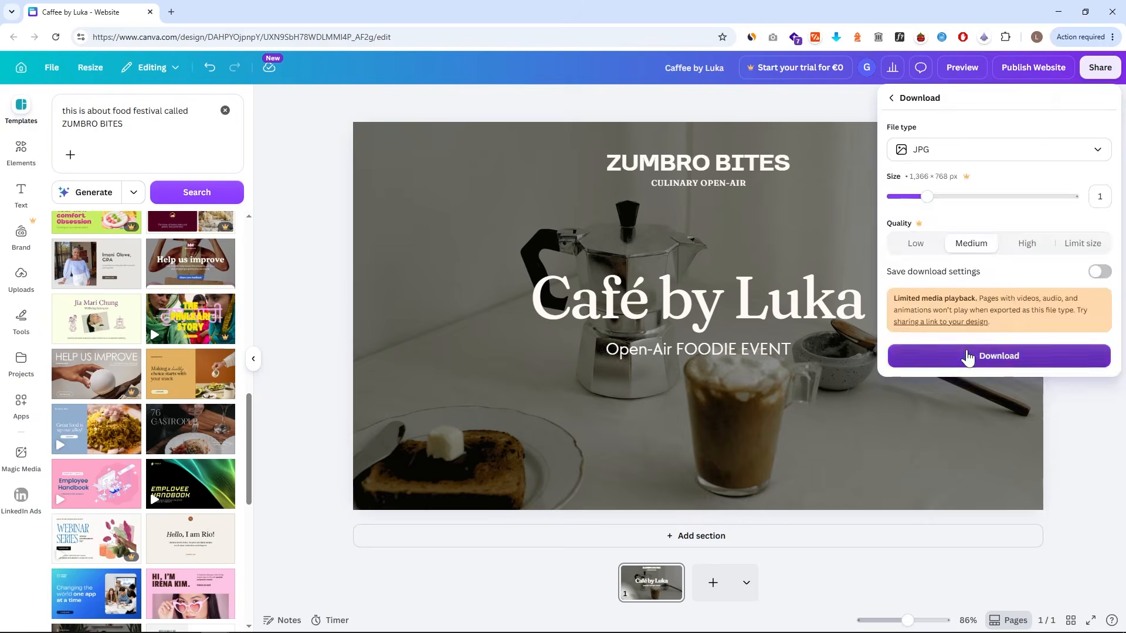
click(931, 355)
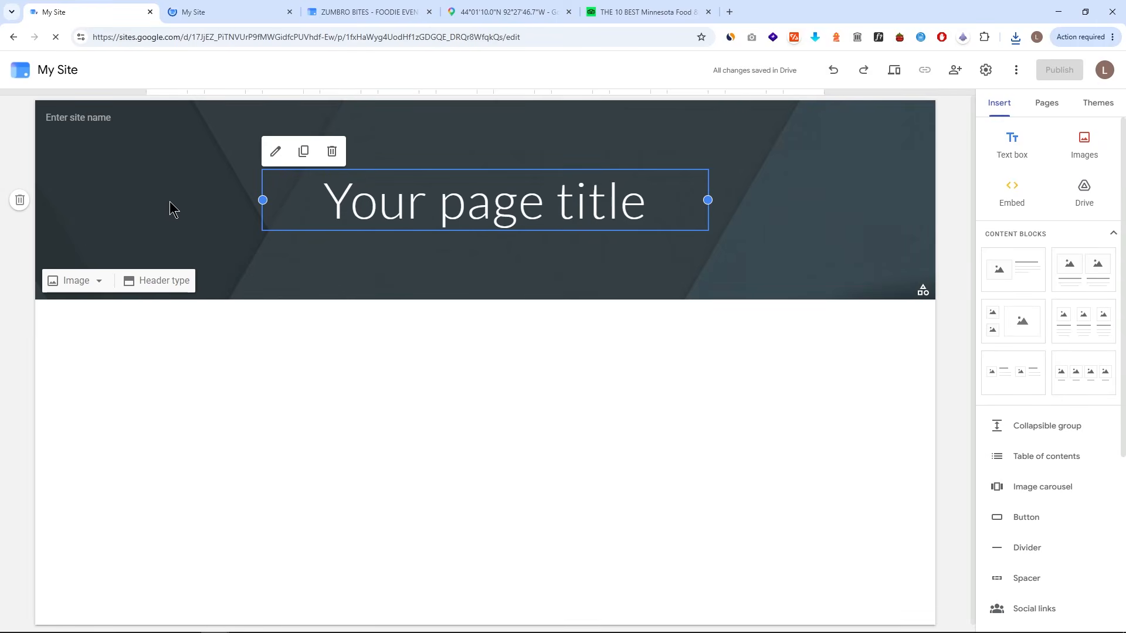
- In another My Site, upload the downloaded Canva design as the header background image
click(120, 218)
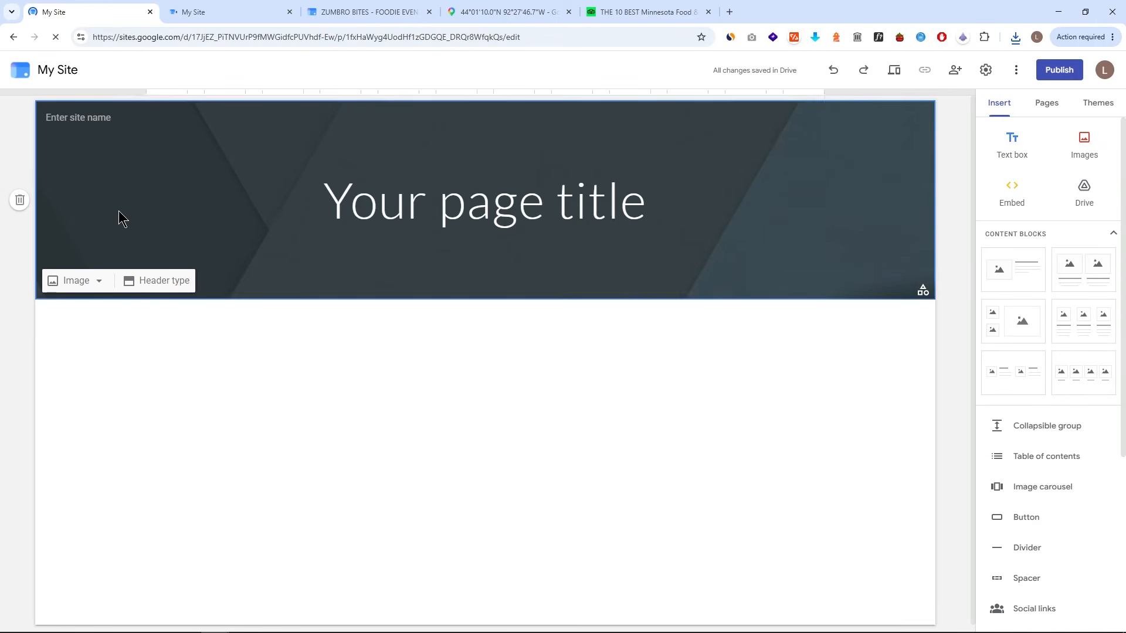
click(95, 282)
click(91, 313)
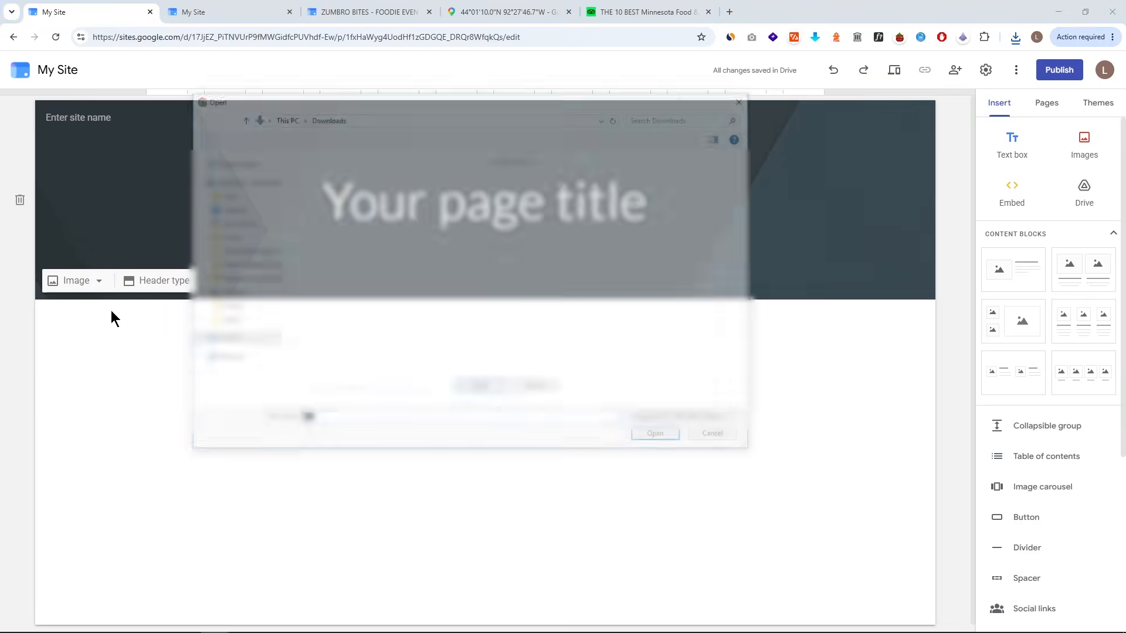
click(345, 218)
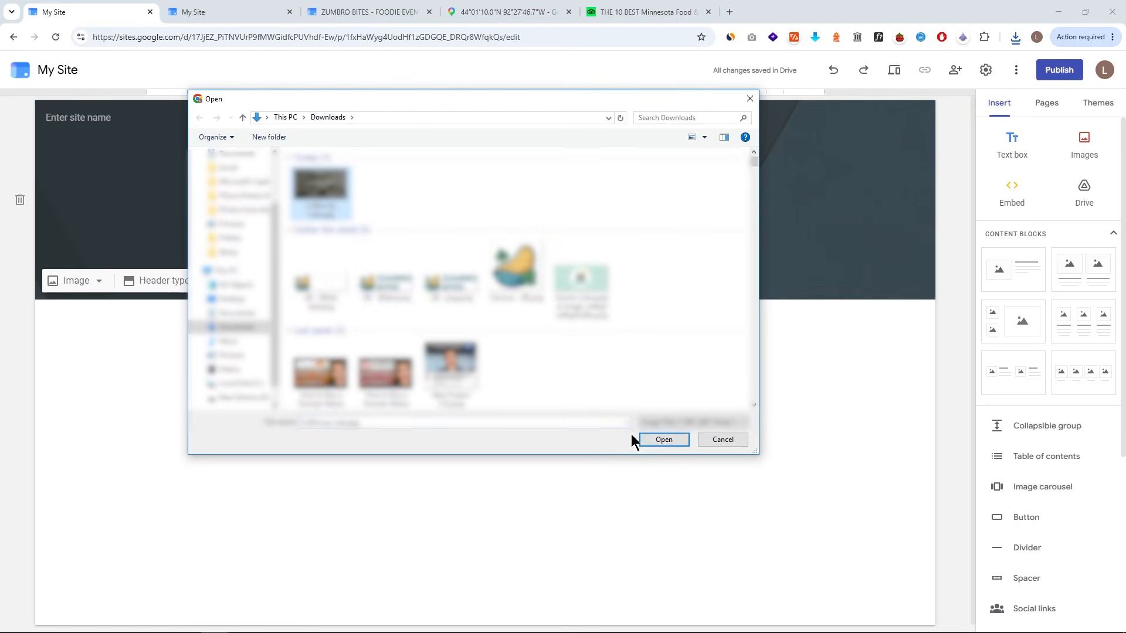
click(662, 440)
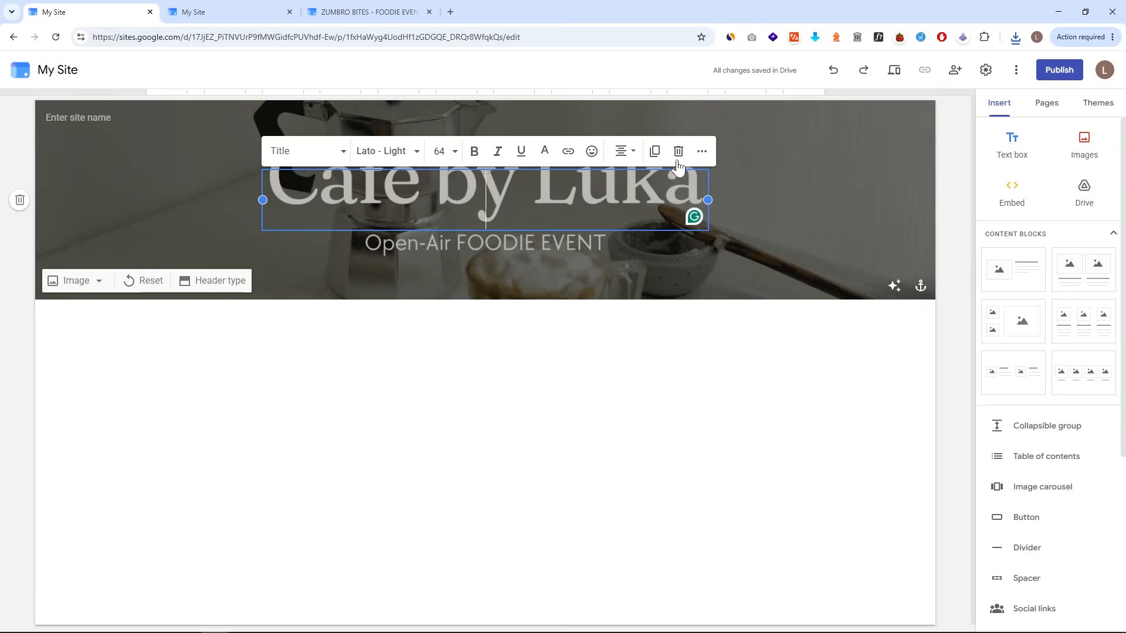
- Change that page's header type to Cover
click(680, 226)
click(208, 281)
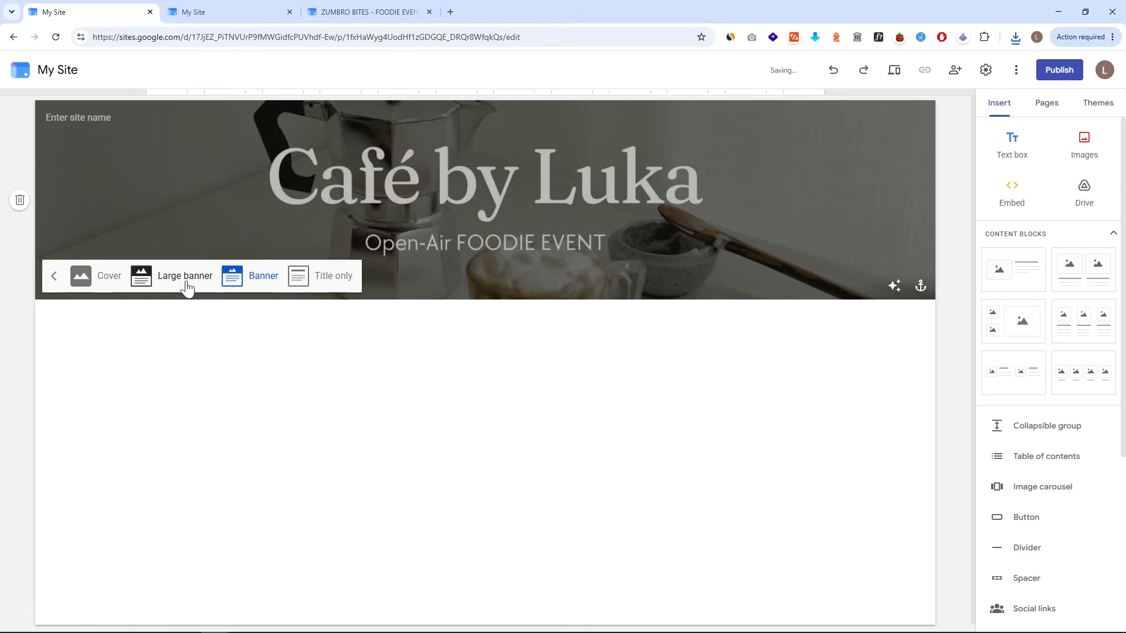
click(106, 281)
- On the ZUMBRO BITES home page, cycle the header through Title only, Cover, Large banner and Banner types
scroll(463, 287, down, 1)
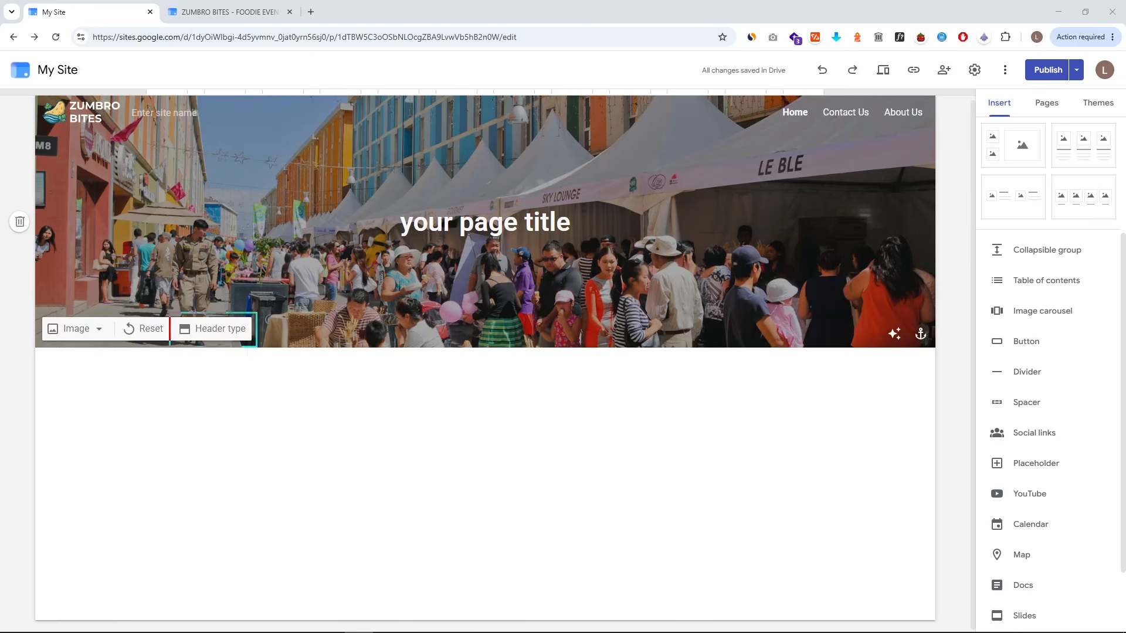
click(221, 330)
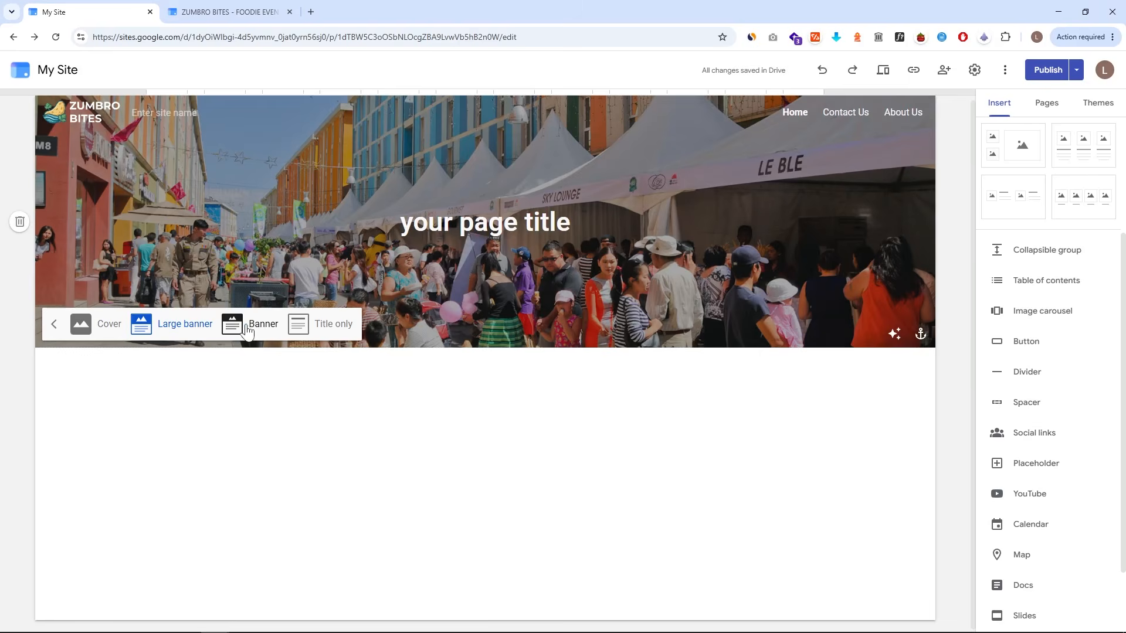
click(322, 323)
click(262, 191)
click(141, 269)
click(109, 324)
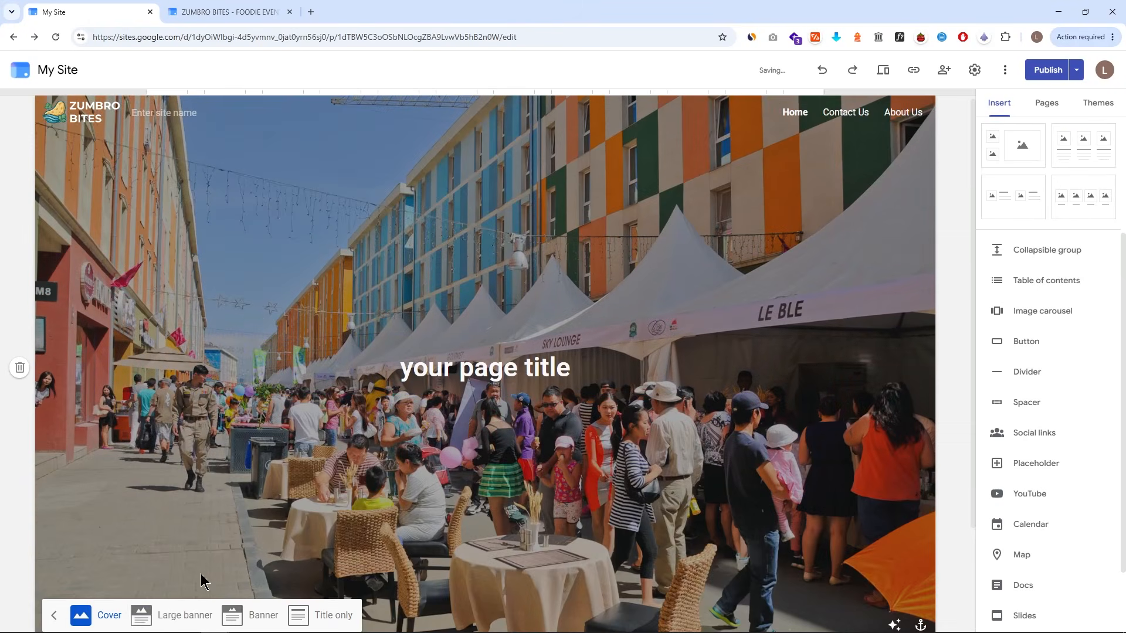
click(176, 614)
click(253, 323)
click(322, 274)
click(235, 191)
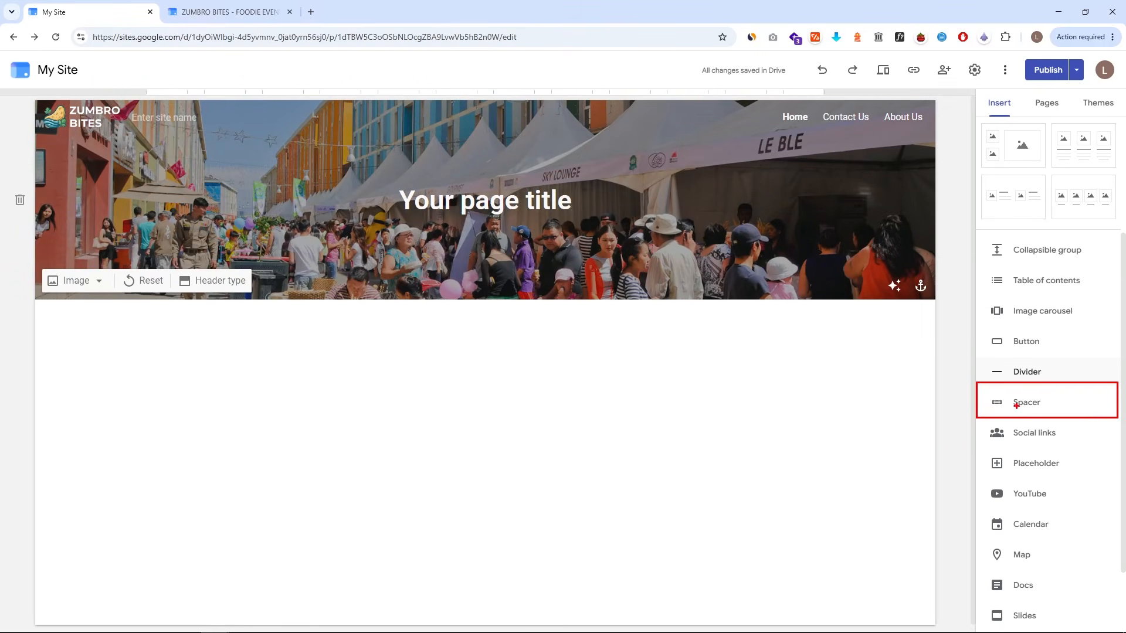
- Try inserting a spacer by dragging it into the header section
click(1016, 406)
drag(539, 314, 531, 183)
click(997, 406)
drag(558, 324, 540, 268)
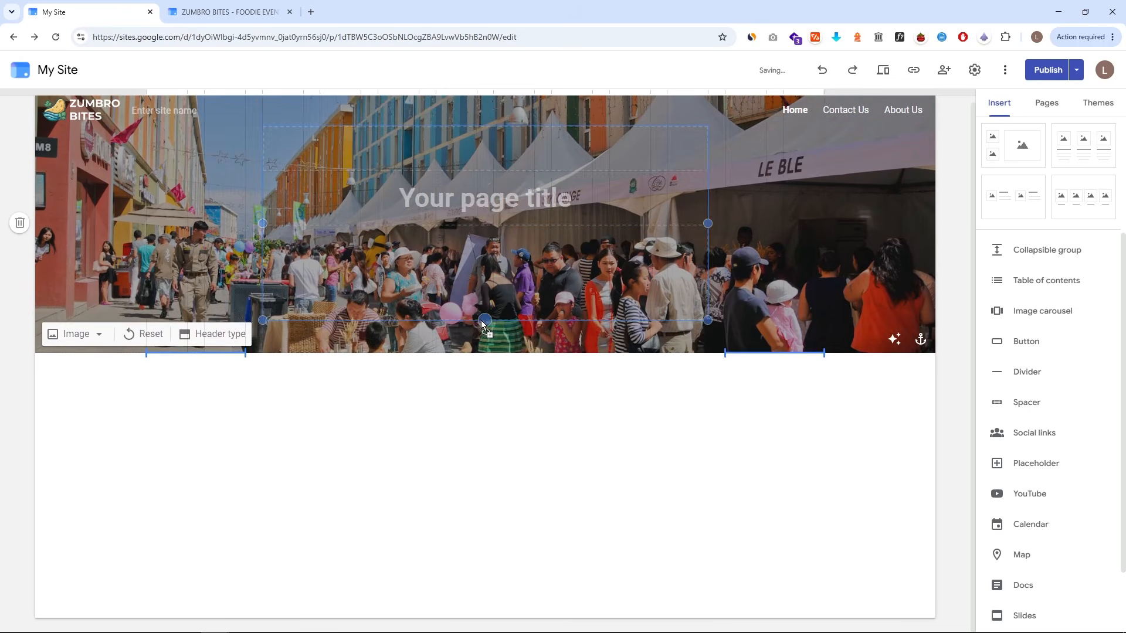
click(545, 375)
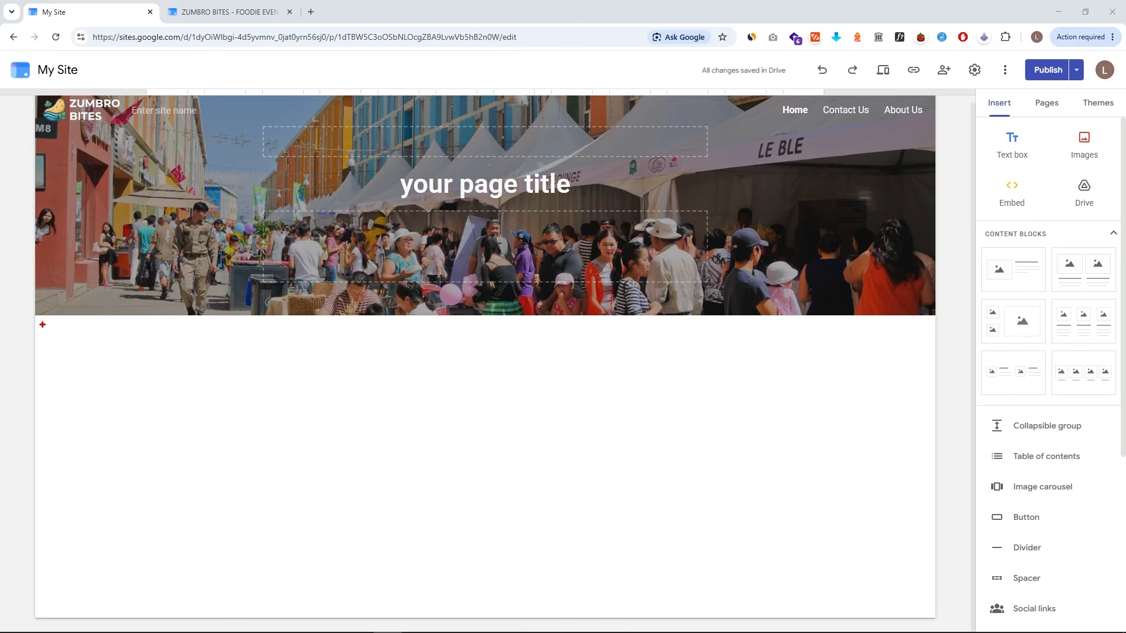
- Add an image and a text box reading Text in the empty area below the header
drag(39, 321, 927, 608)
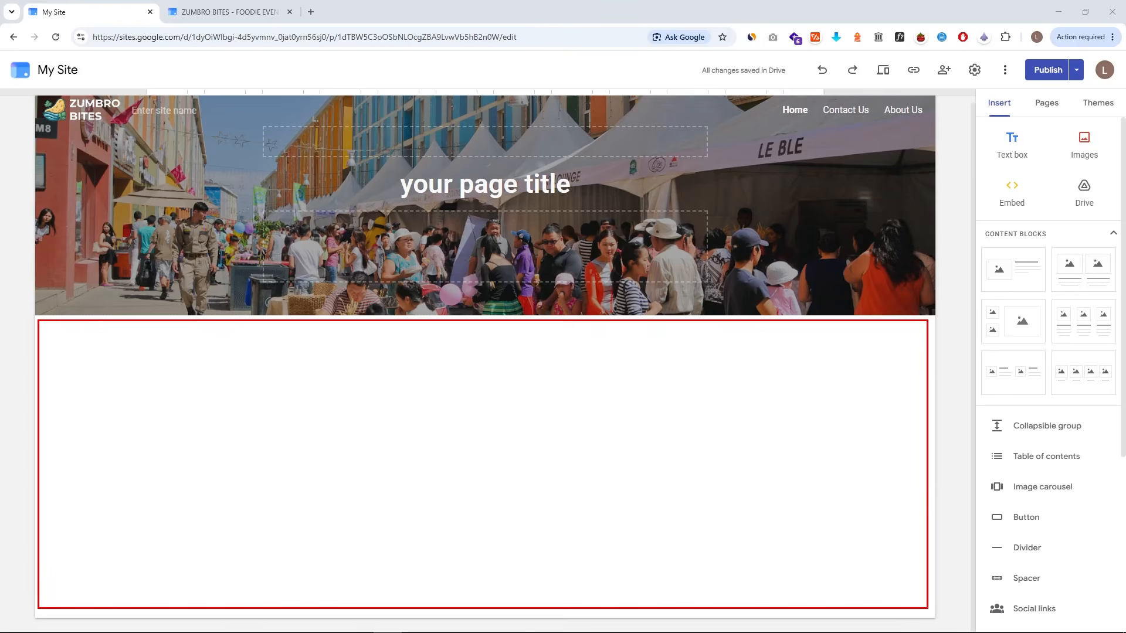
key(Escape)
click(1082, 154)
click(1013, 149)
text(Text)
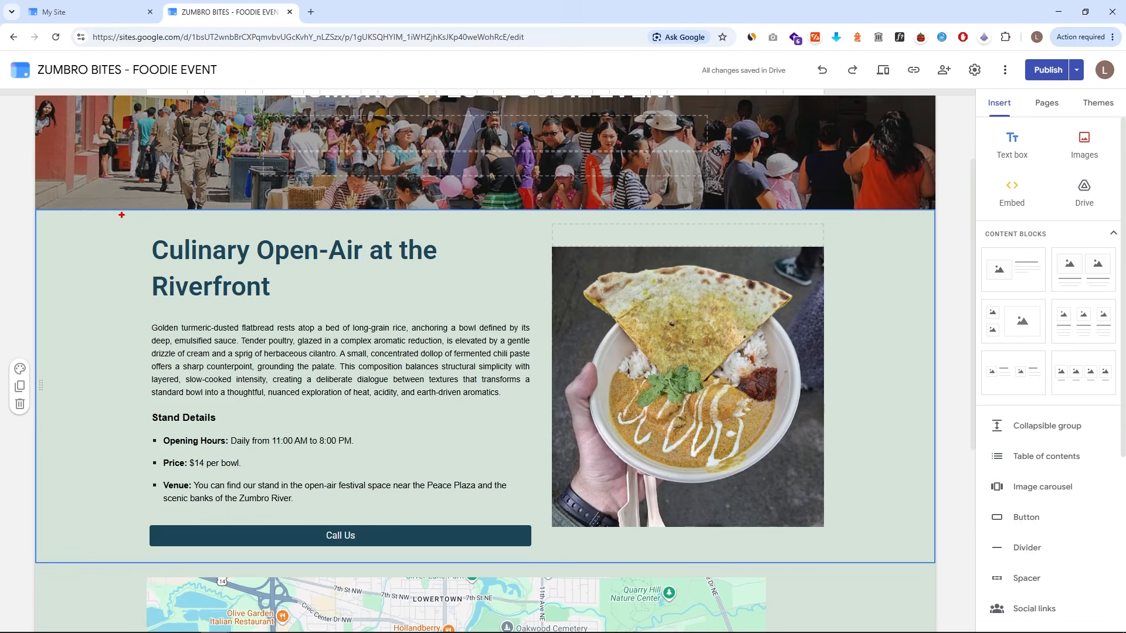
mouse_move(121, 216)
mouse_down()
mouse_move(635, 485)
mouse_move(831, 566)
mouse_up()
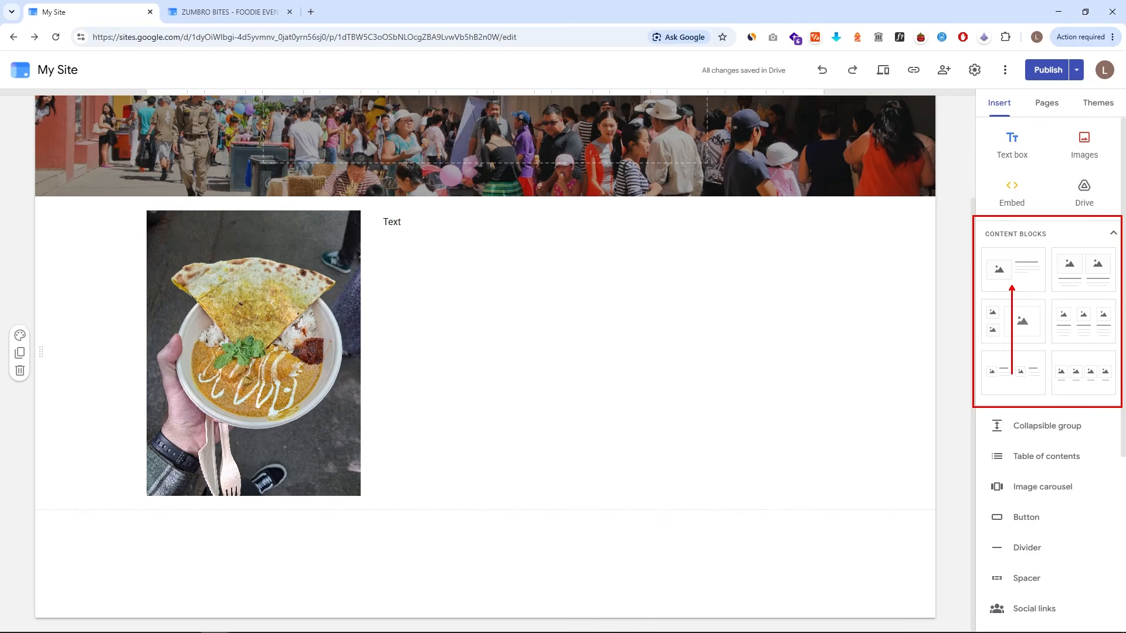
- Add an image-and-text content block and swap it so the text sits left and the image placeholder right
click(1012, 271)
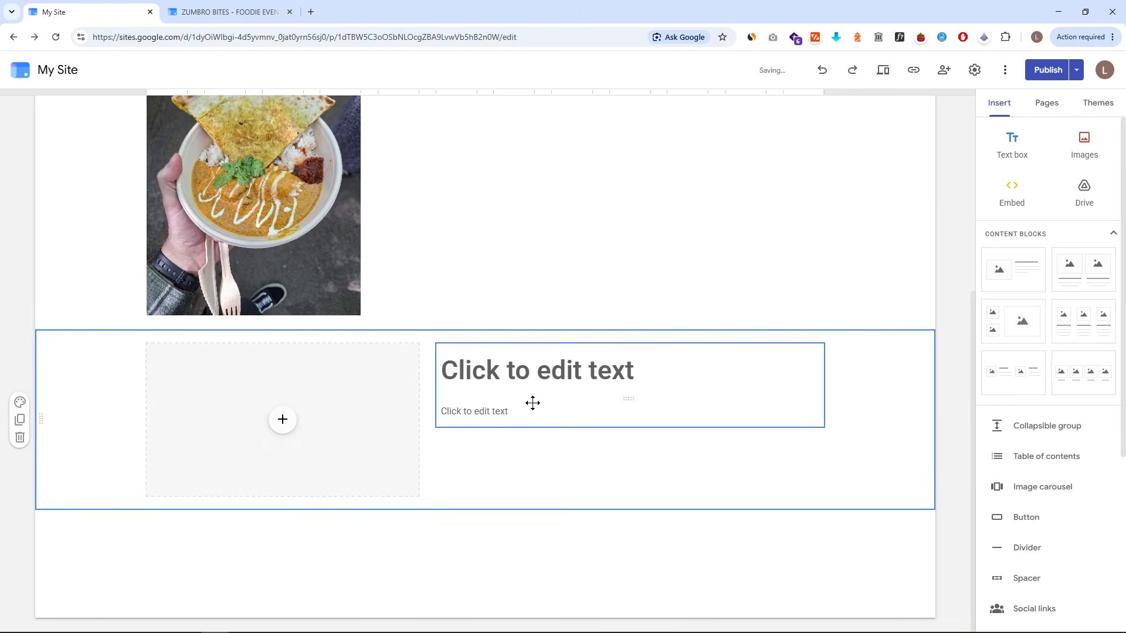
drag(342, 387, 829, 397)
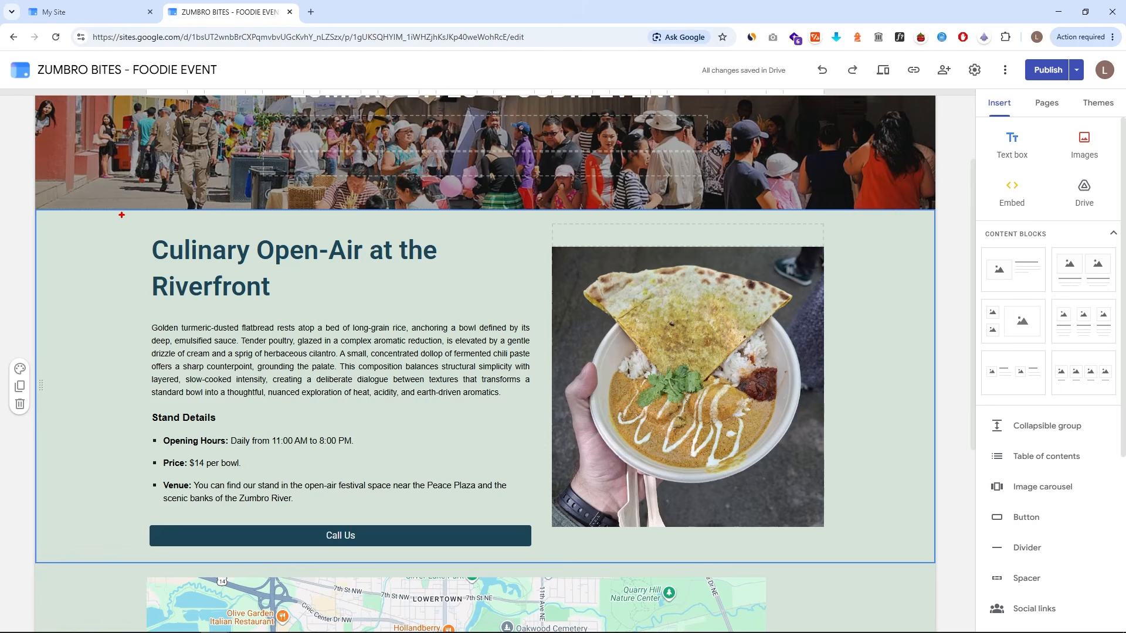
mouse_move(121, 215)
mouse_down()
mouse_move(650, 493)
mouse_move(838, 567)
mouse_move(875, 559)
mouse_up()
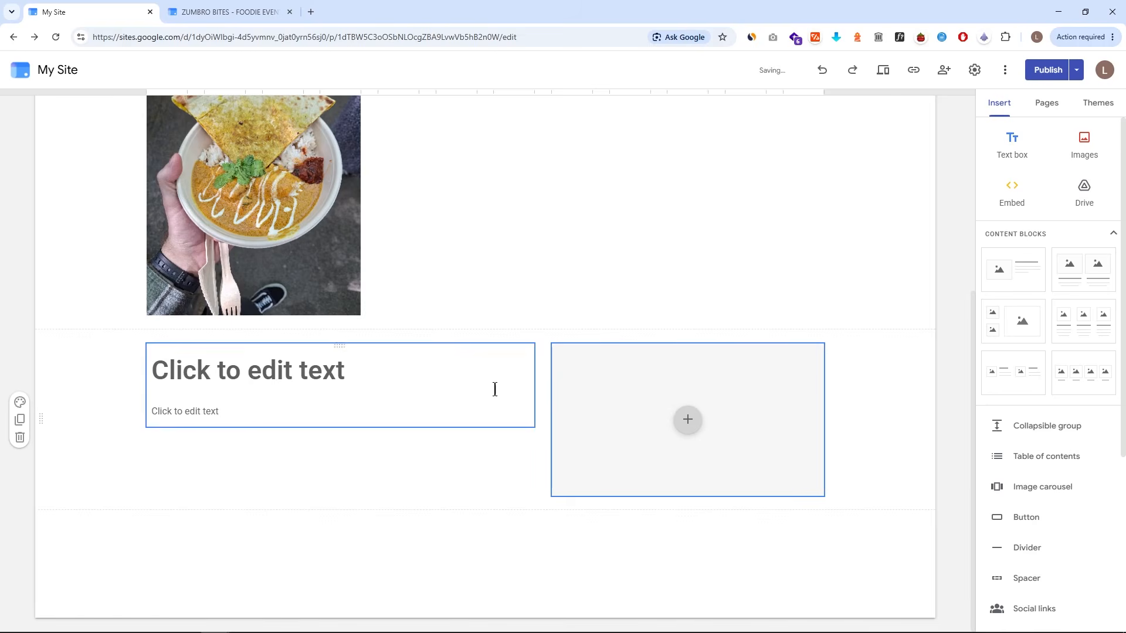
- Insert a food photo from Google Photos into the block's image placeholder and resize it taller
click(688, 423)
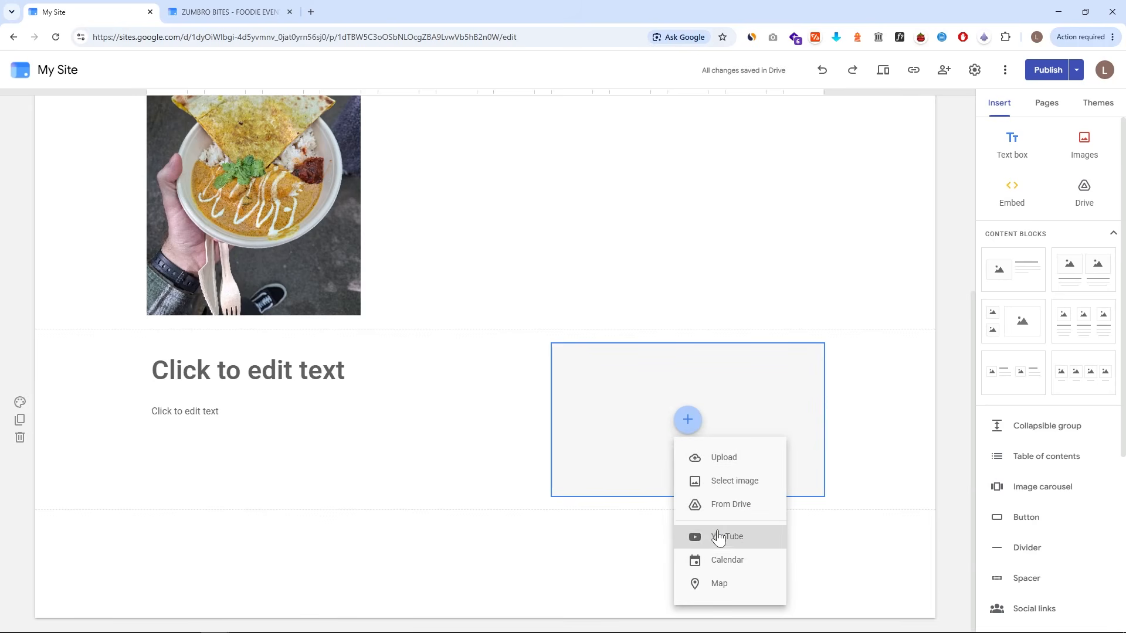
click(721, 482)
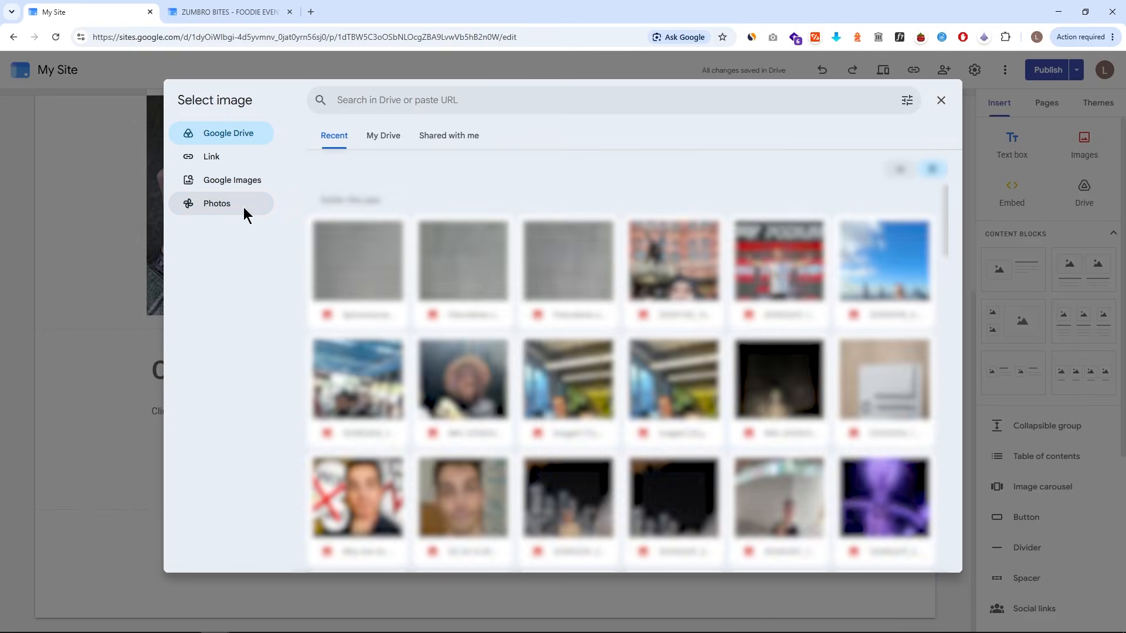
click(244, 205)
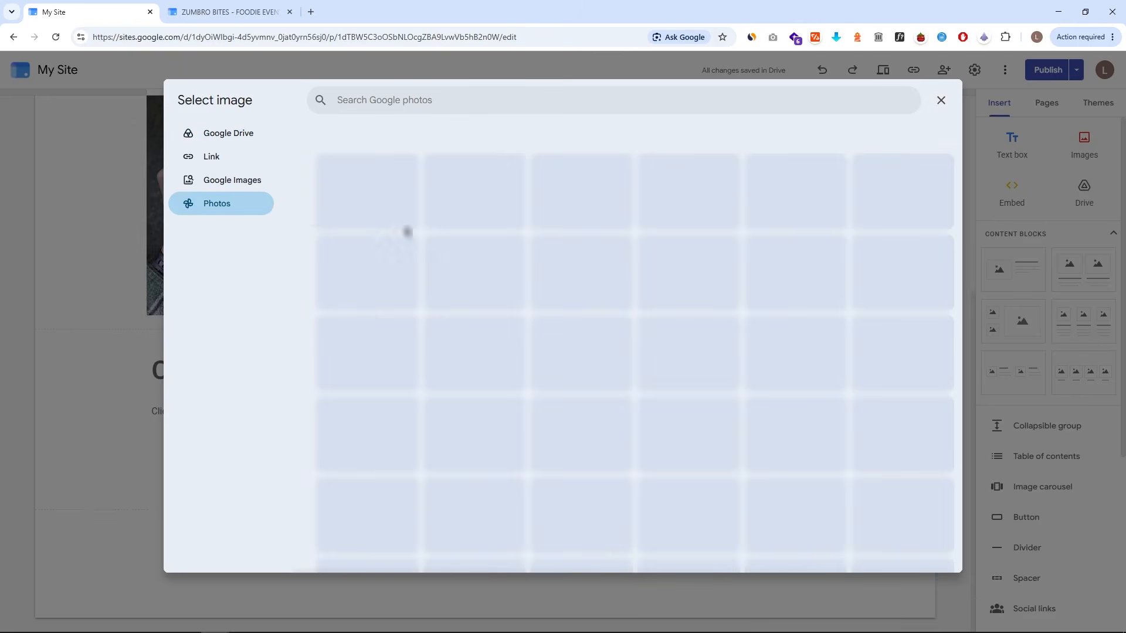
click(733, 200)
click(926, 559)
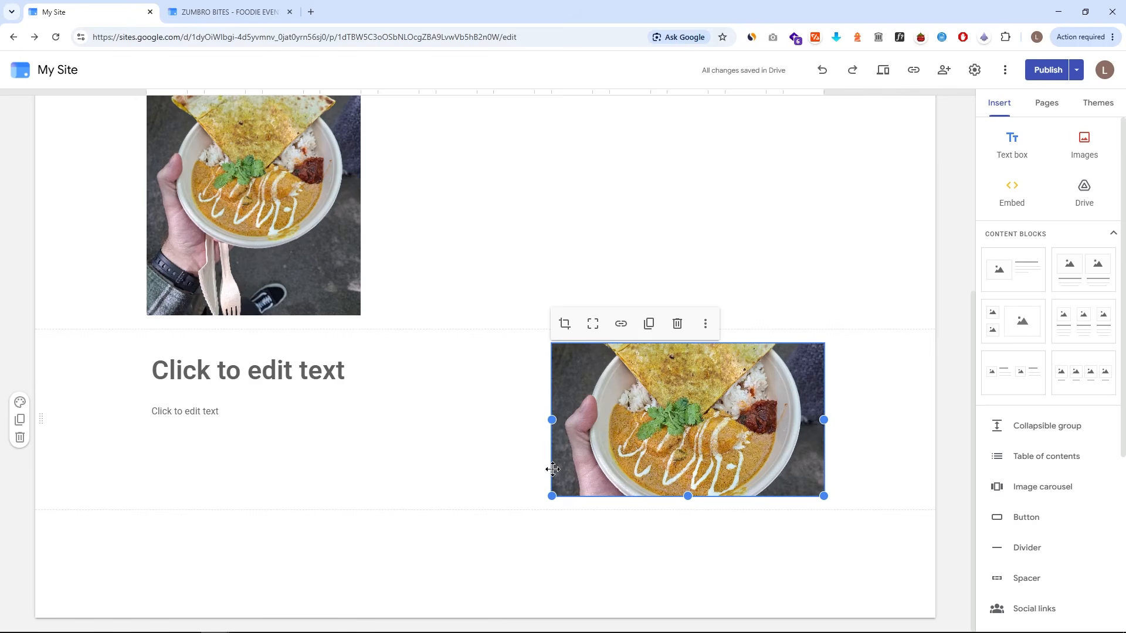
mouse_move(552, 497)
mouse_down()
mouse_move(586, 479)
mouse_move(551, 496)
mouse_up()
drag(688, 497, 677, 608)
scroll(672, 590, down, 1)
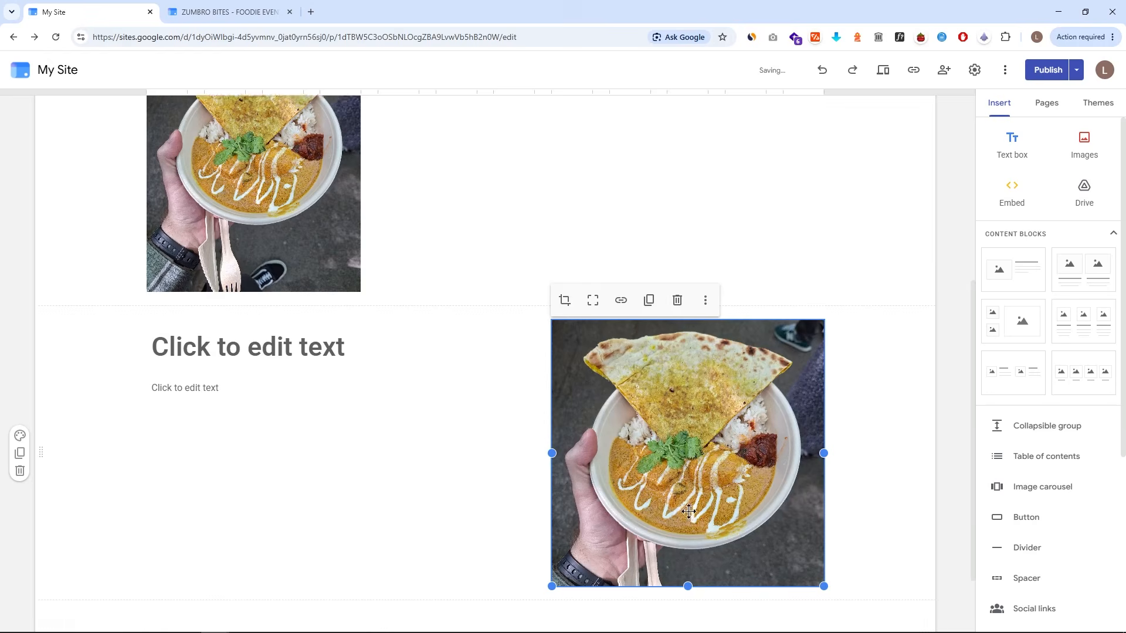
drag(821, 550, 686, 435)
drag(707, 494, 769, 532)
- Delete the earlier section containing the first food image and the Text box
scroll(381, 310, up, 4)
click(339, 329)
key(Delete)
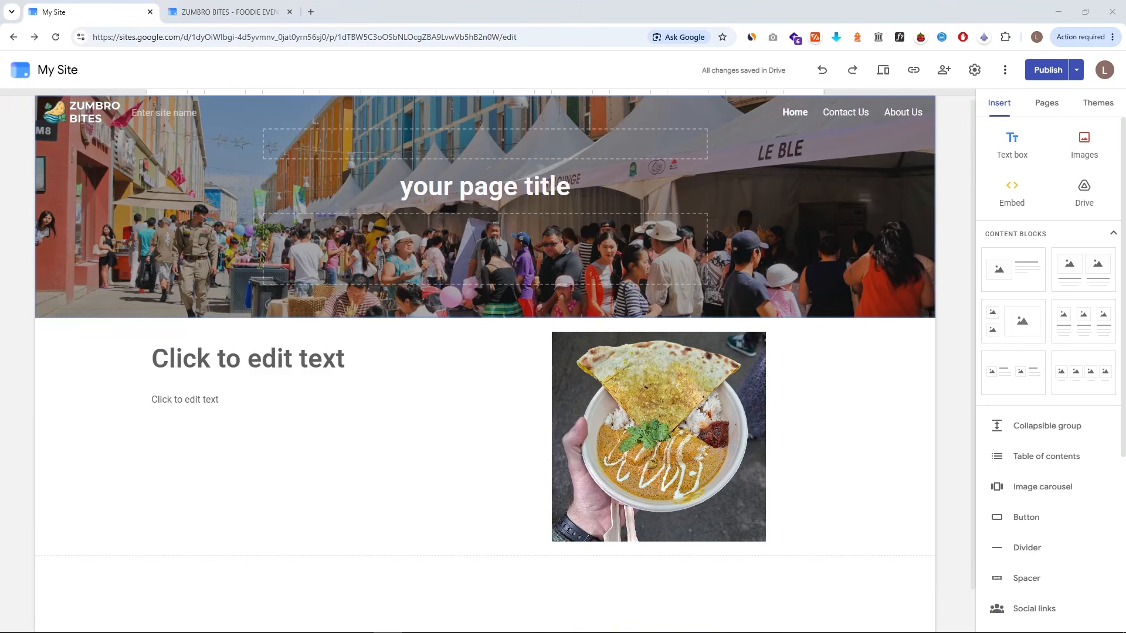
- Enter the block's title as Culinary Open-Air at the Riverfront
click(234, 360)
text(Culinary Open-Air)
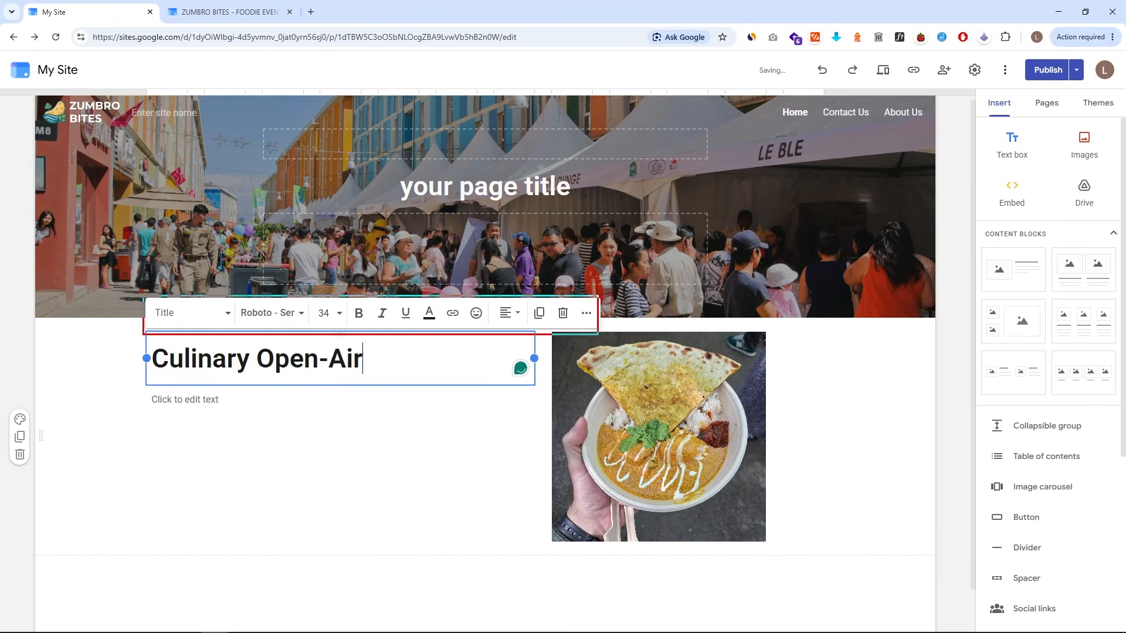
click(214, 312)
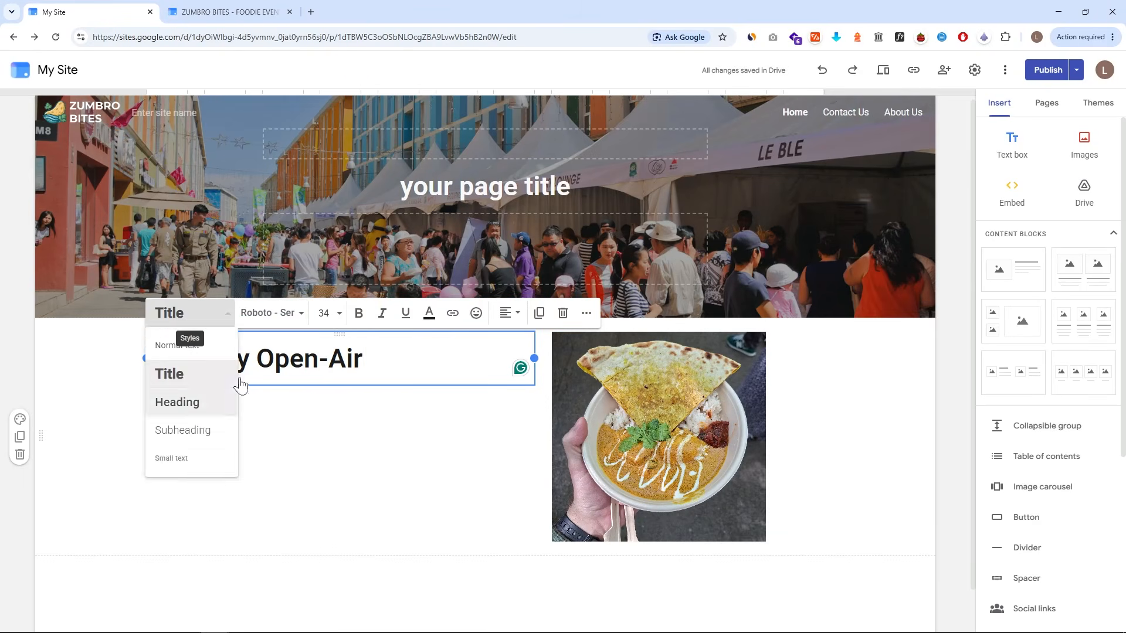
click(270, 312)
click(324, 312)
click(429, 312)
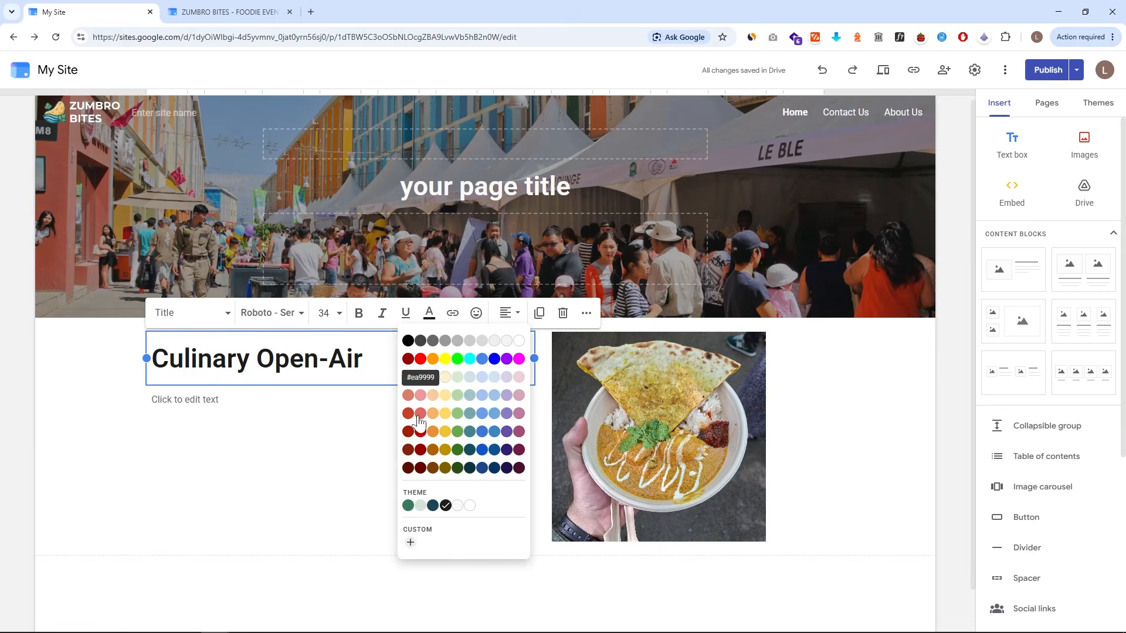
click(450, 338)
click(450, 339)
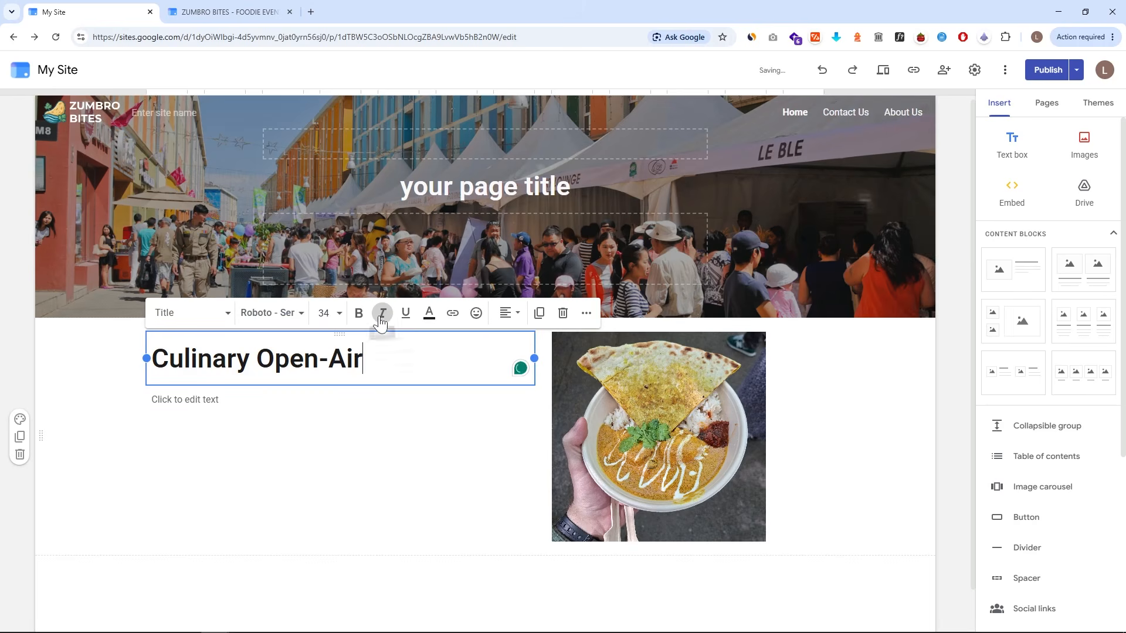
click(431, 322)
click(416, 357)
drag(357, 357, 154, 357)
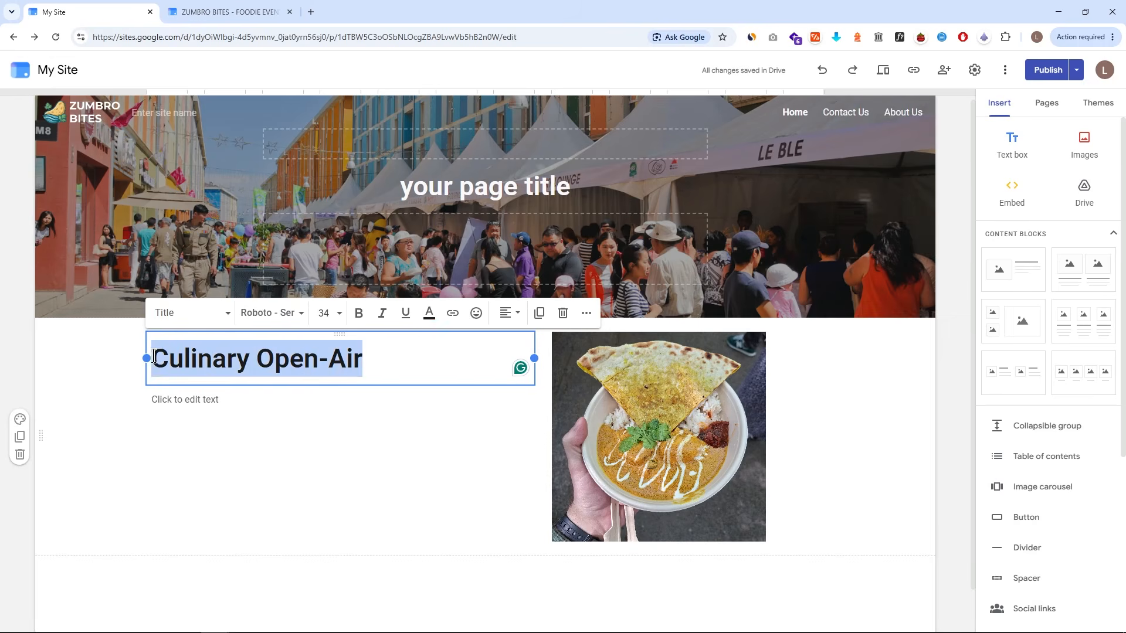
click(428, 328)
click(417, 357)
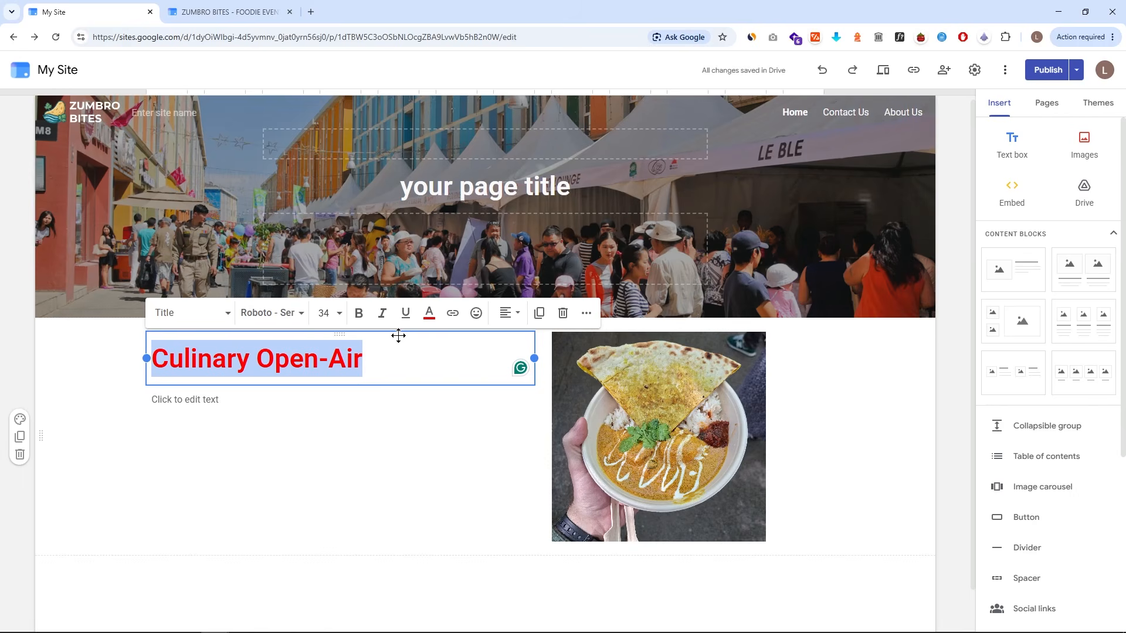
click(311, 498)
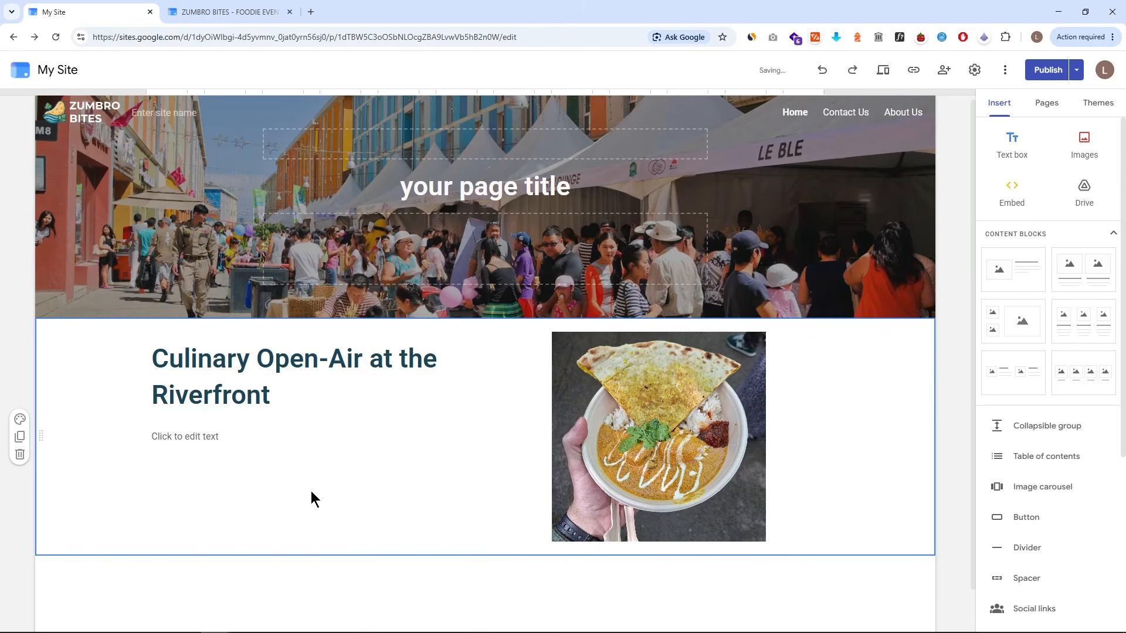
- Insert a button named Find Out More linking to the pasted TripAdvisor attractions URL
scroll(1067, 411, down, 5)
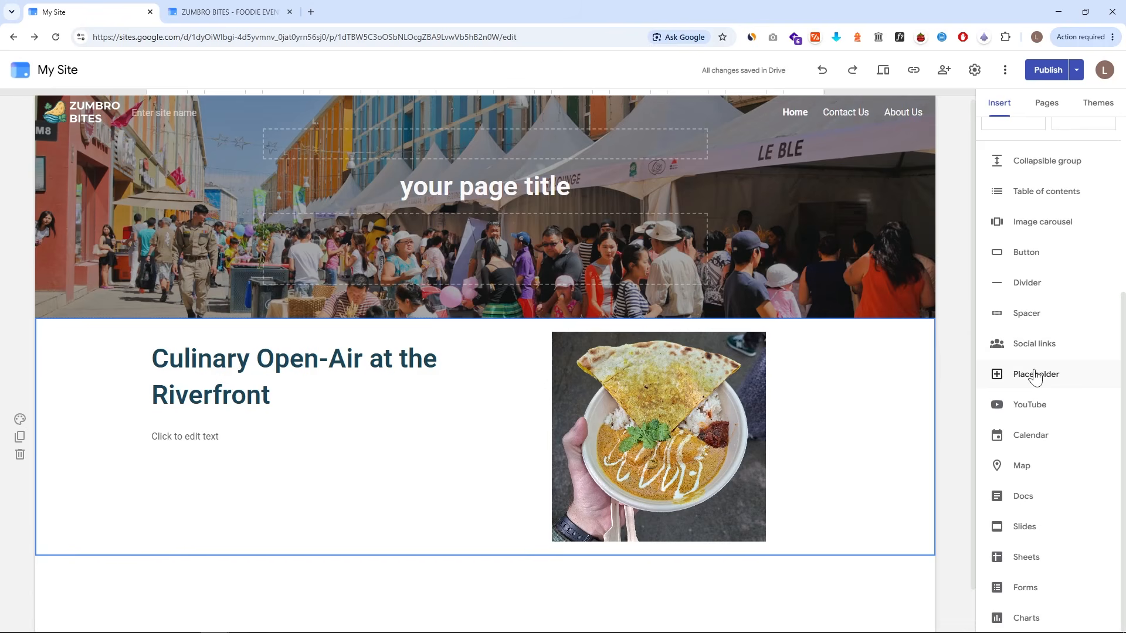
drag(978, 236, 1117, 266)
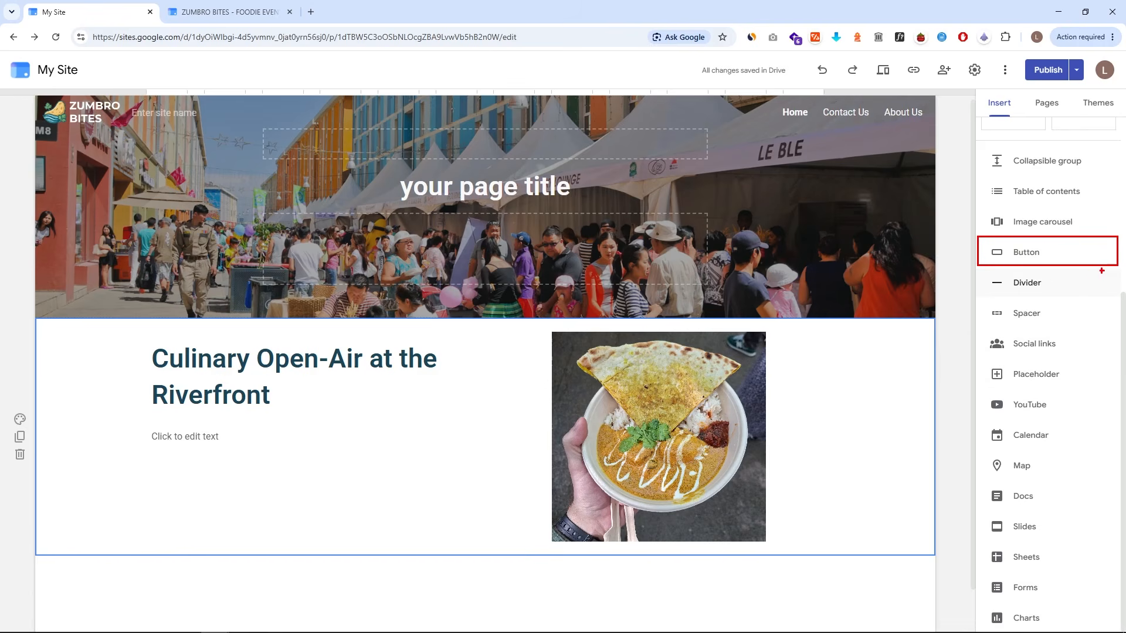
click(1034, 263)
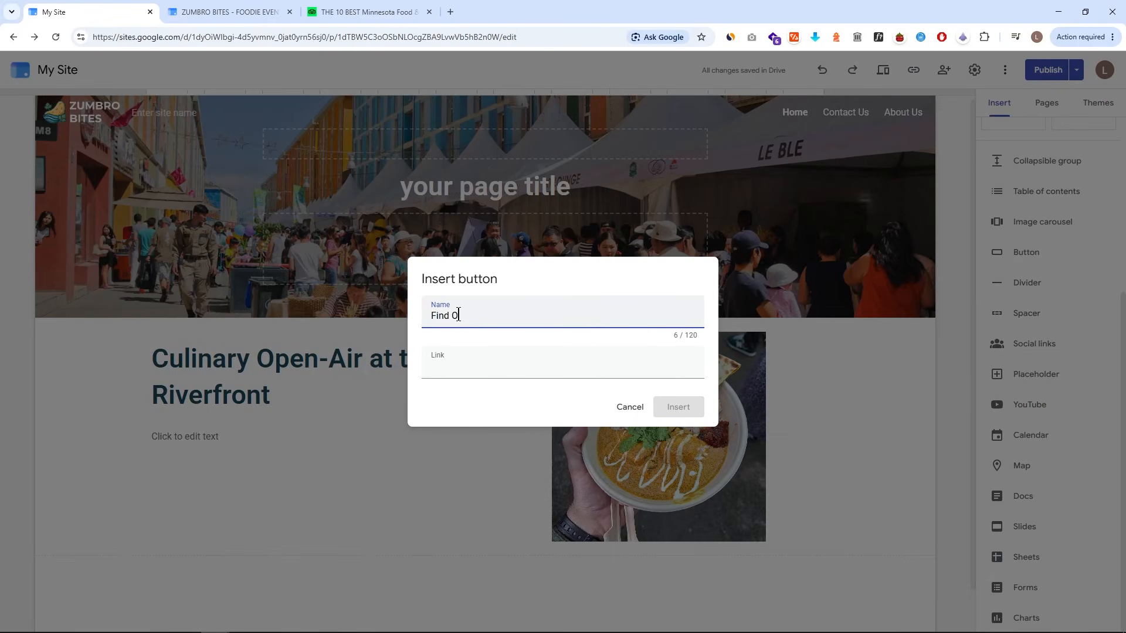
click(462, 370)
text(https://www.tripadvisor.com/Attractions-g28944-Activities-c36-Minnesota.html)
click(694, 413)
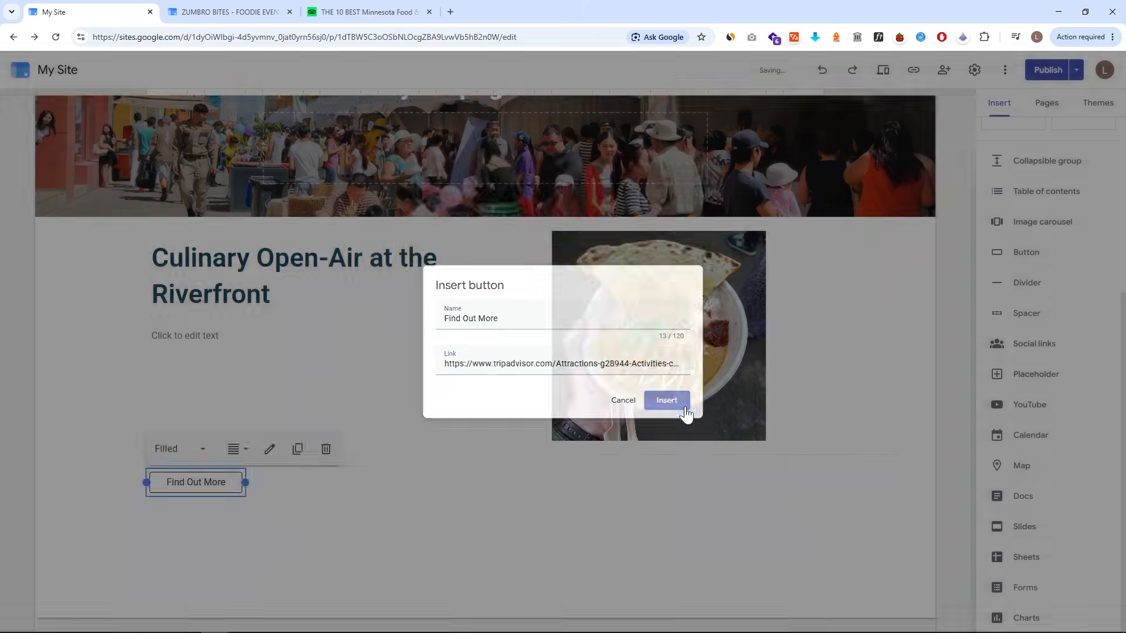
- Move the Find Out More button into the text column under the title and open its edit dialog
drag(214, 470, 304, 424)
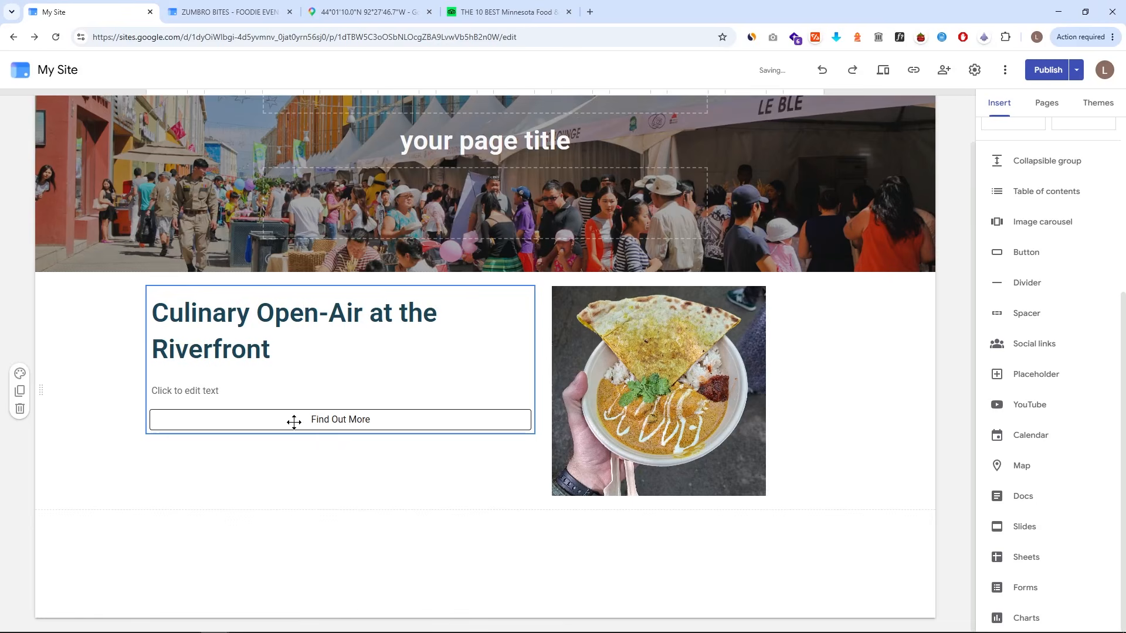
click(287, 423)
click(270, 387)
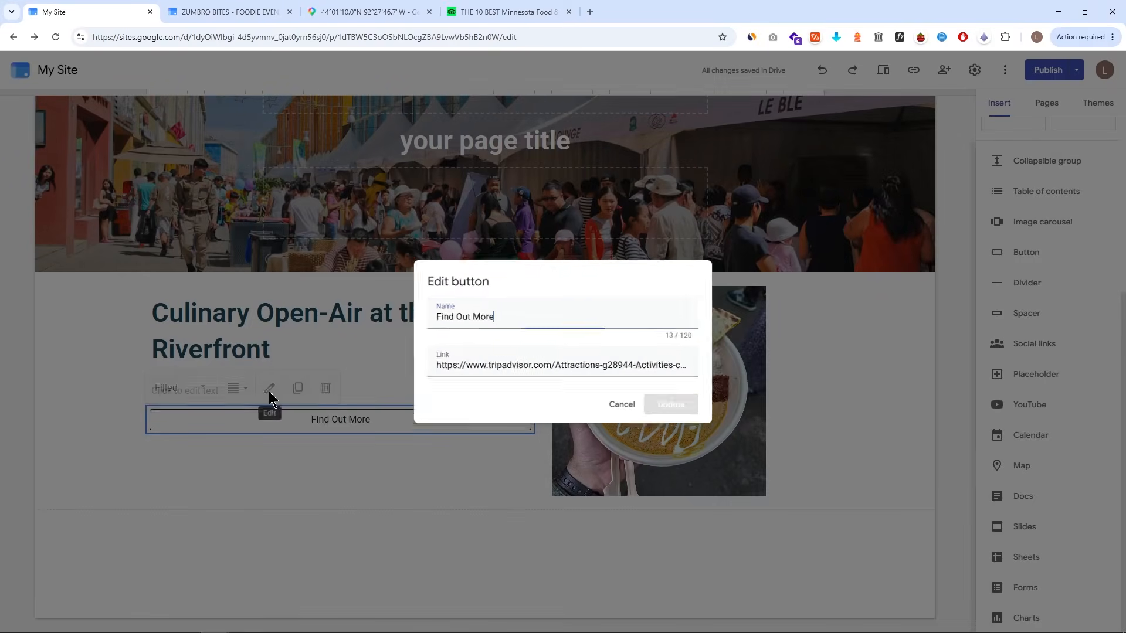
- Insert a map located at 2G9P+QRF Rochester, Minnesota, USA and stretch it across the page width
scroll(1050, 353, up, 5)
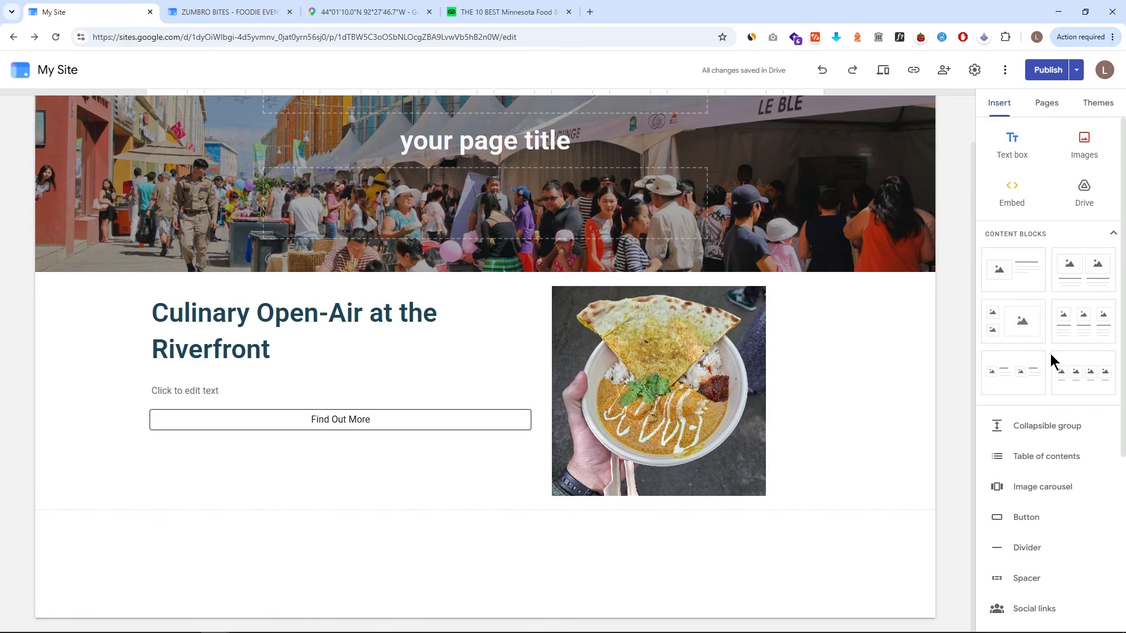
scroll(1022, 329, down, 1)
scroll(1023, 328, down, 4)
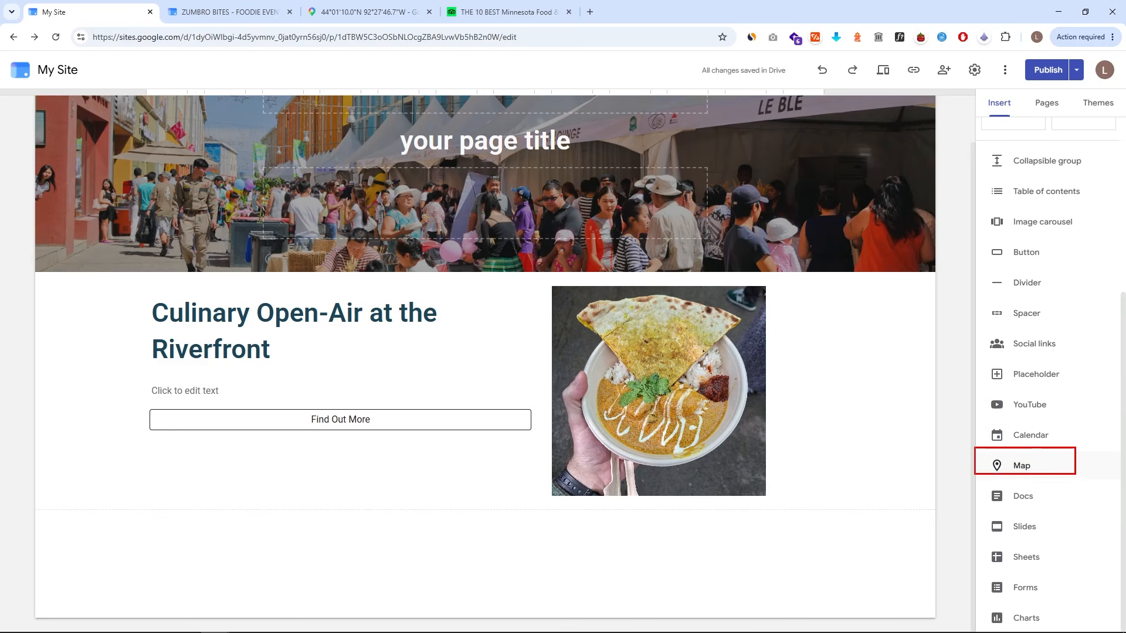
click(1031, 476)
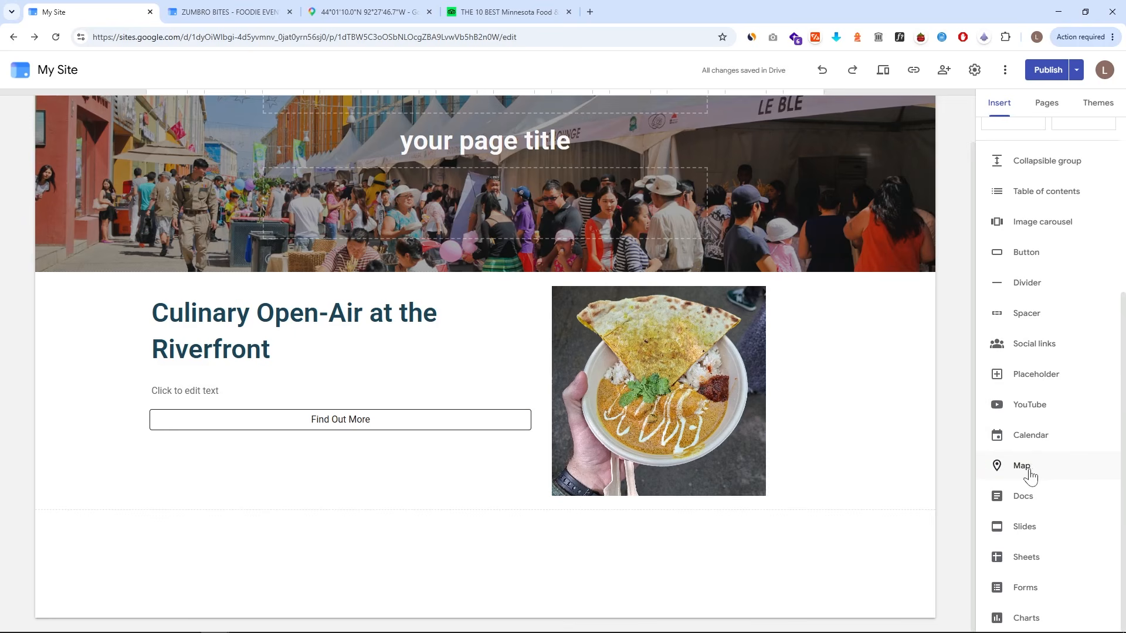
scroll(396, 342, up, 5)
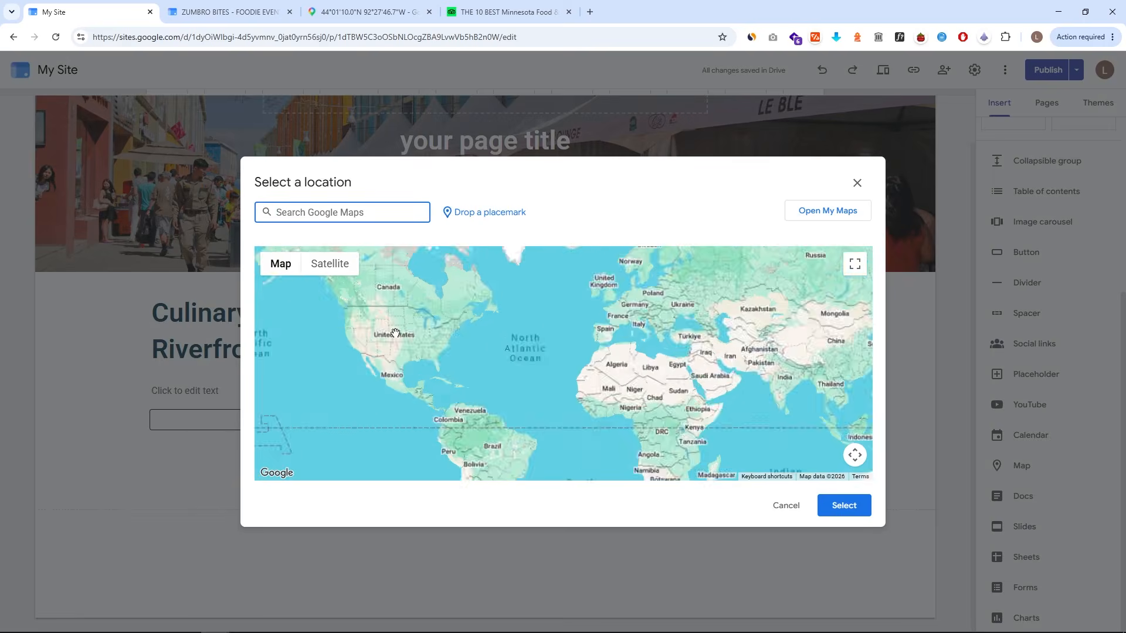
scroll(516, 333, up, 4)
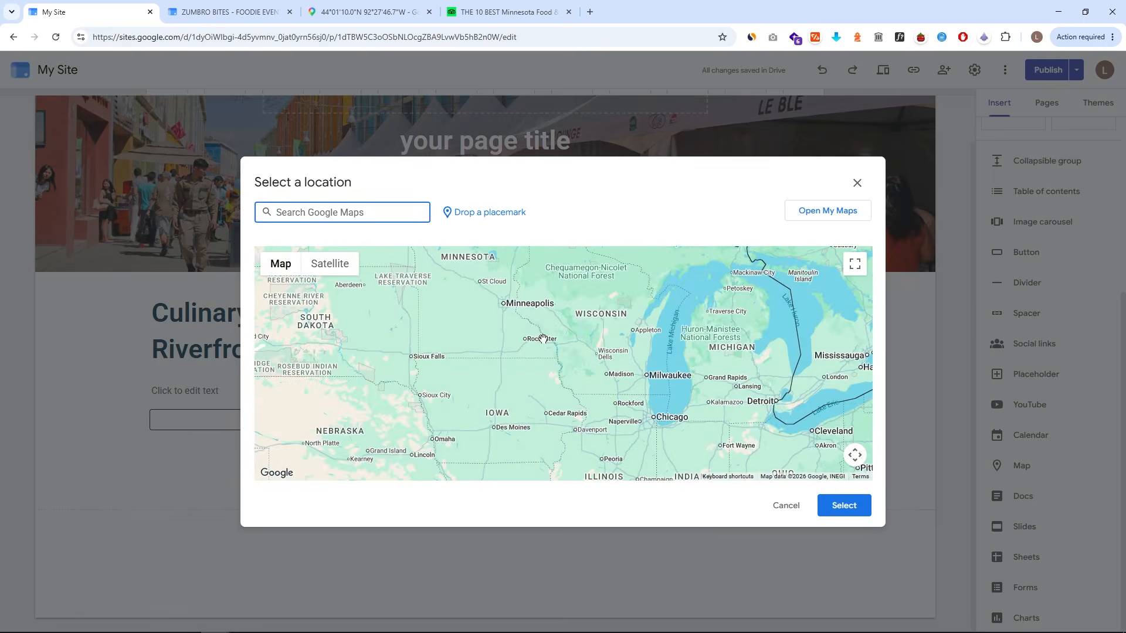
scroll(530, 336, up, 4)
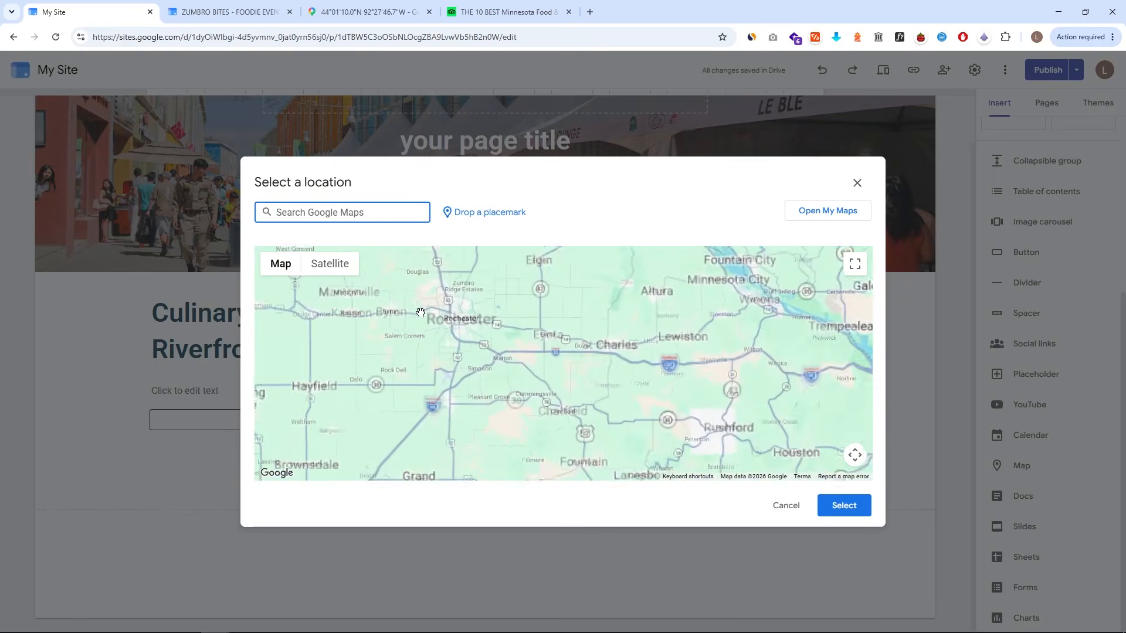
scroll(447, 300, up, 4)
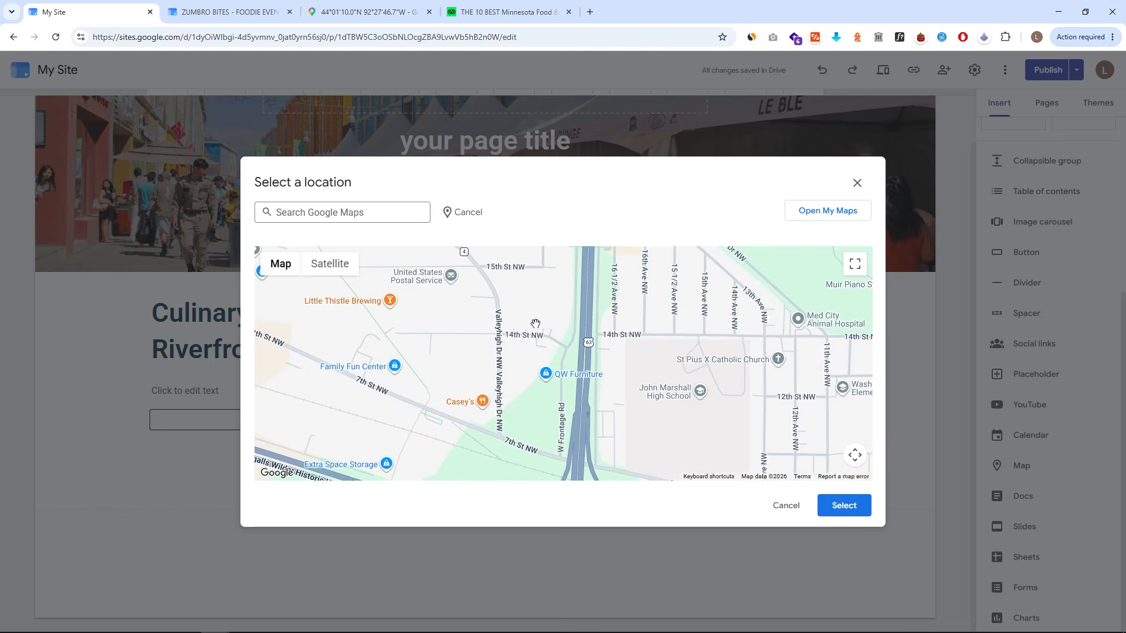
drag(535, 323, 534, 344)
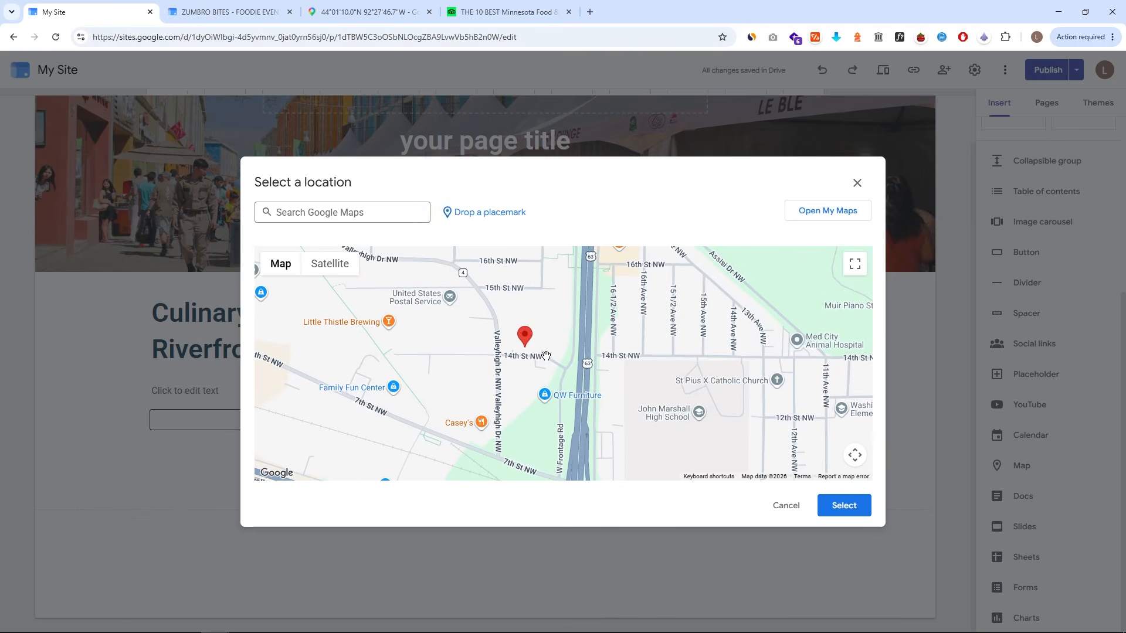
click(390, 212)
text(2G9P+QRF Rochester, Minnesota, USA)
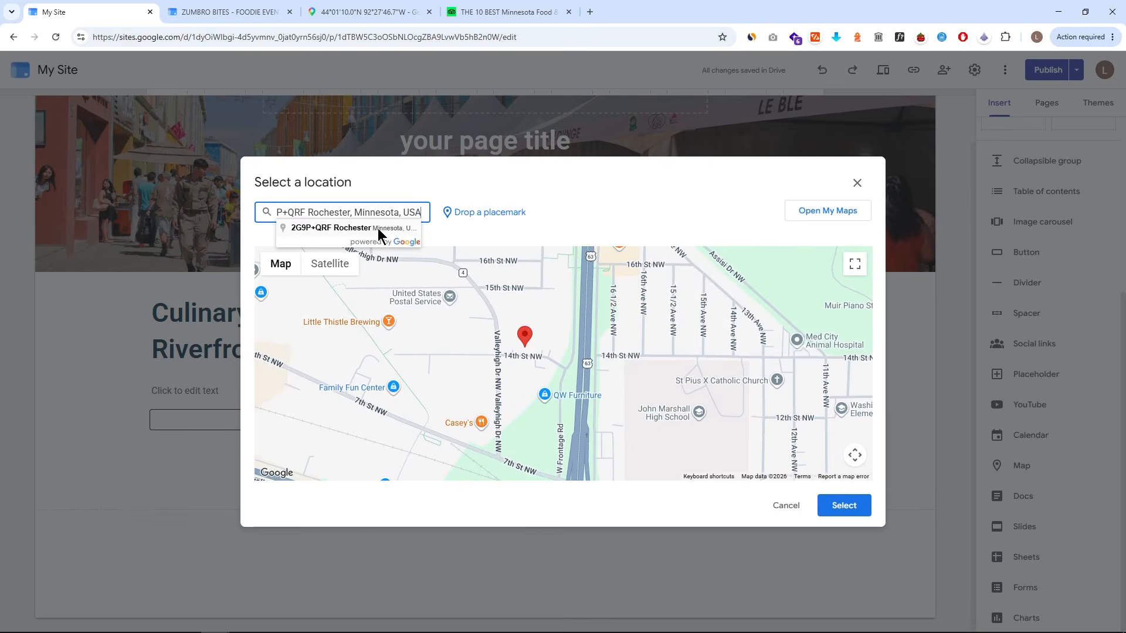
click(378, 229)
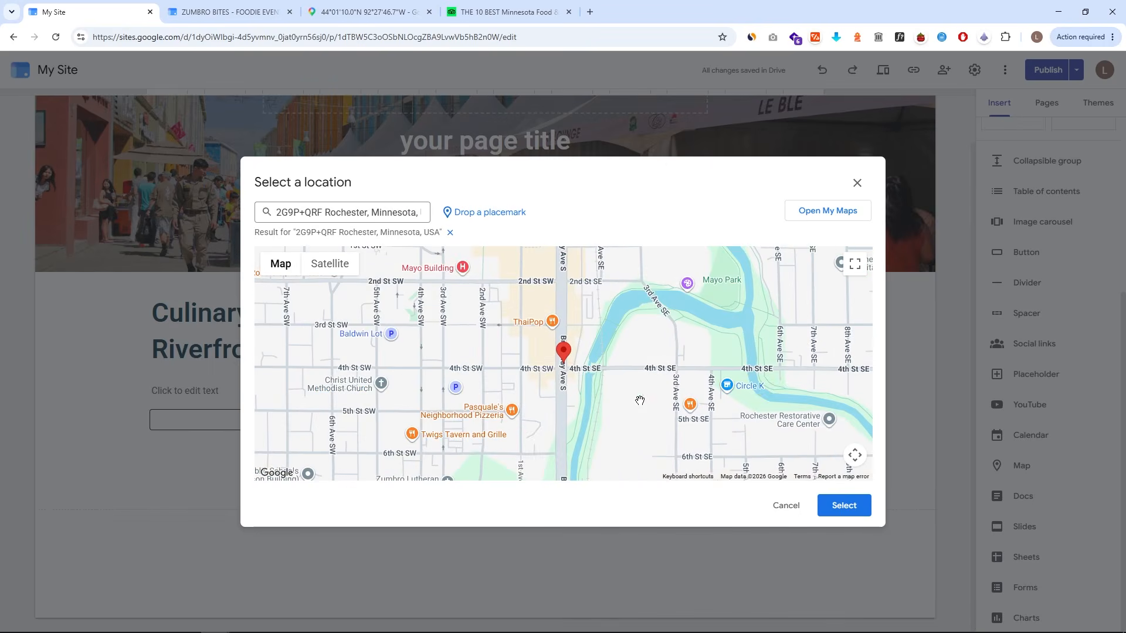
click(842, 508)
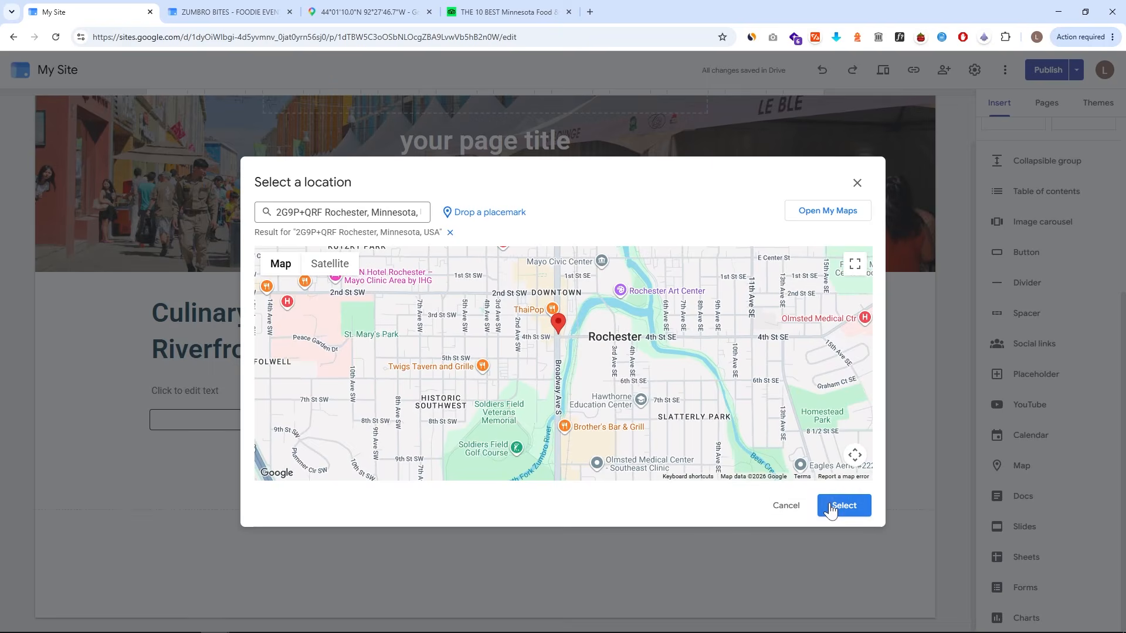
click(842, 505)
drag(503, 374, 877, 389)
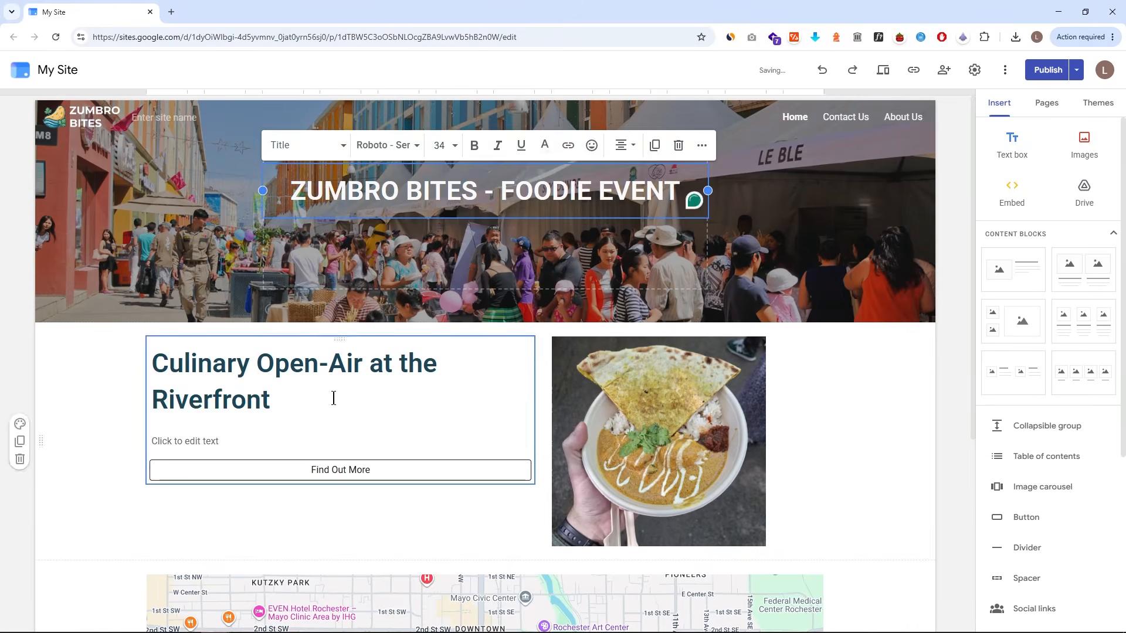
- Paste the dish description and Stand Details list into the body text box under the title
click(334, 441)
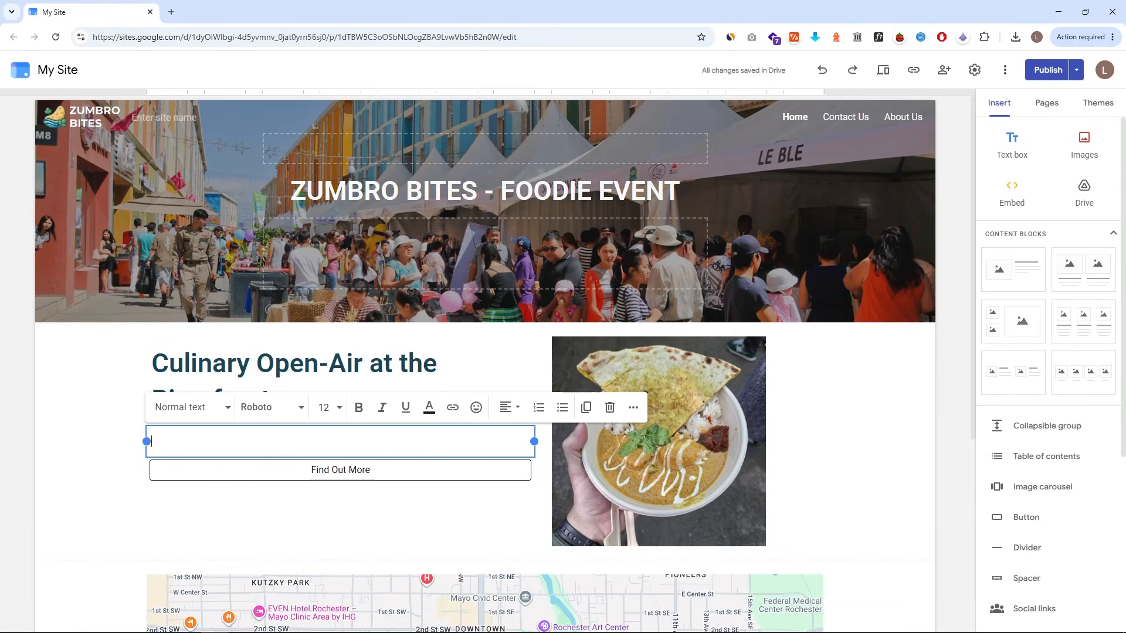
click(252, 438)
text(Golden turmeric-dusted flatbread rests atop a bed of long-grain rice, anchoring a bowl defined by its deep, emulsified sauce. Tender poultry, glazed in a complex aromatic reduction, is elevated by a gentle drizzle of cream and a sprig of herbaceous cilantro. A small, concentrated dollop of fermented chili paste offers a sharp counterpoint, grounding the palate. This composition balances structural simplicity with layered, slow-cooked intensity, creating a deliberate dialogue between textures that transforms a standard bowl into a thoughtful, nuanced exploration of heat, acidity, and earth-driven aromatics. Stand Details Opening Hours: Daily from 11:00 AM to 8:00 PM. Price: $14 per bowl. Venue: You can find our stand in the open-air festival space near the Peace Plaza and the scenic banks of the Zumbro River.)
- Enlarge the food photo to match the height of the text column
click(804, 448)
scroll(803, 448, down, 1)
click(720, 440)
drag(765, 487, 874, 591)
- Insert a spacer between the Find Out More button and the map
scroll(1045, 467, down, 3)
click(1025, 402)
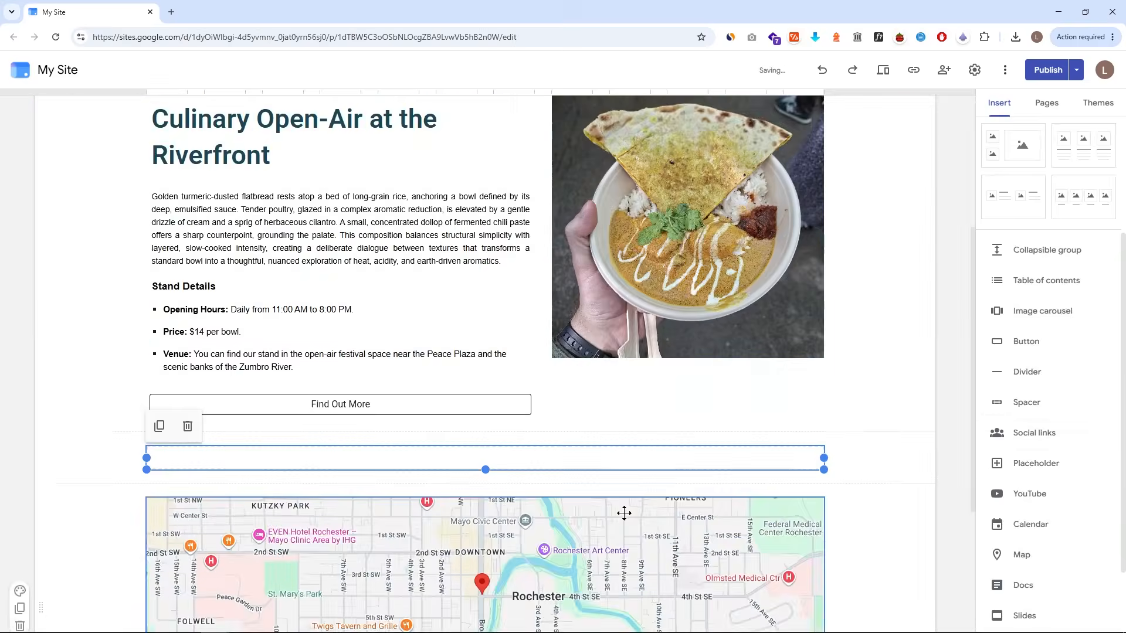
- Edit the custom theme so the page sections get a light green background
scroll(623, 513, up, 2)
drag(626, 577, 632, 231)
scroll(75, 367, up, 1)
click(1098, 103)
click(1094, 153)
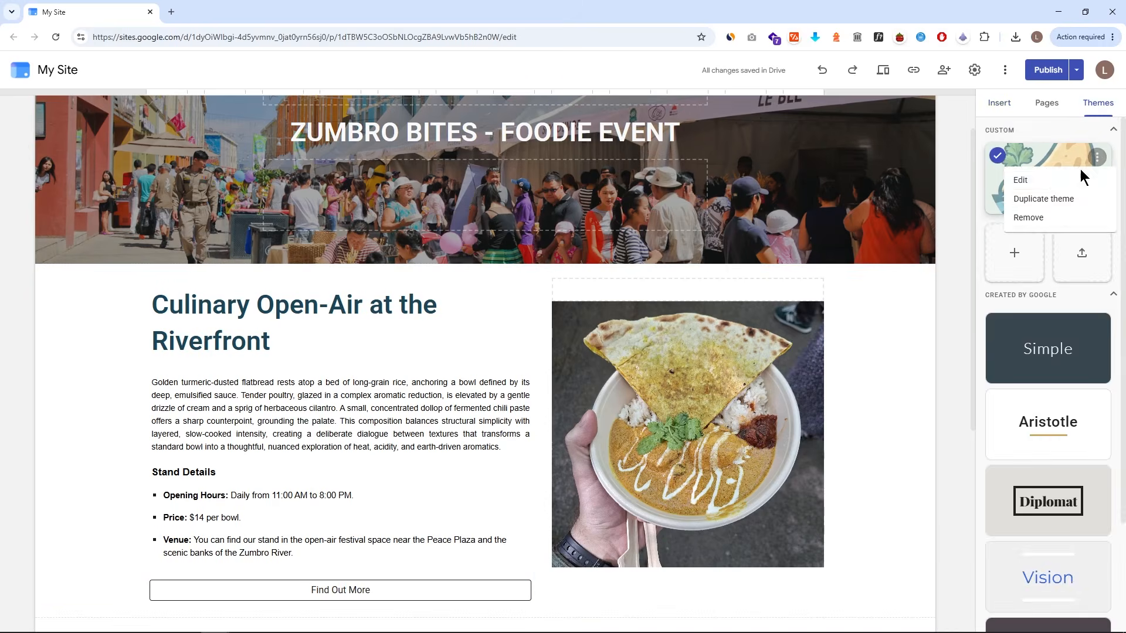
click(1023, 181)
click(1094, 351)
click(982, 539)
click(999, 103)
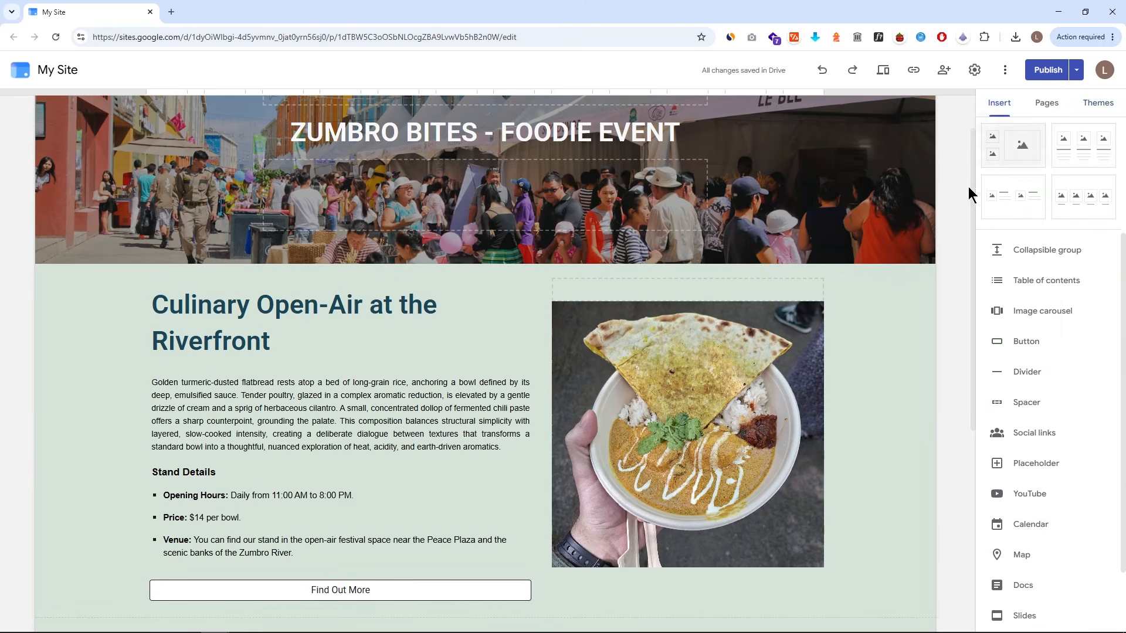
scroll(969, 186, up, 1)
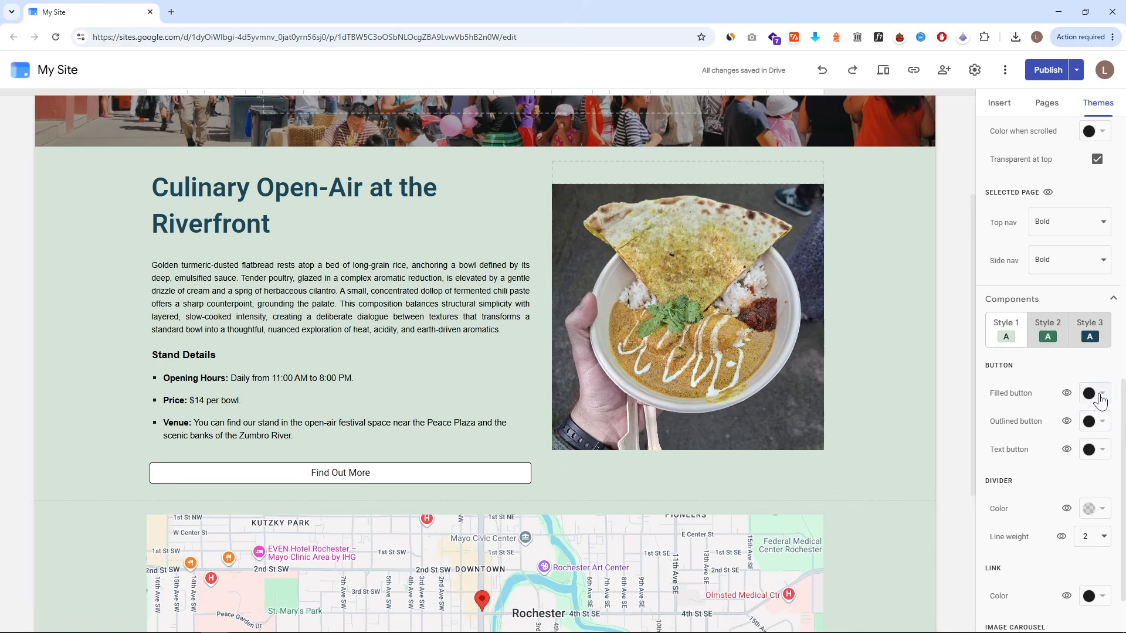
click(1100, 397)
click(995, 355)
scroll(959, 362, up, 2)
scroll(991, 351, up, 3)
scroll(645, 328, down, 3)
scroll(248, 162, up, 4)
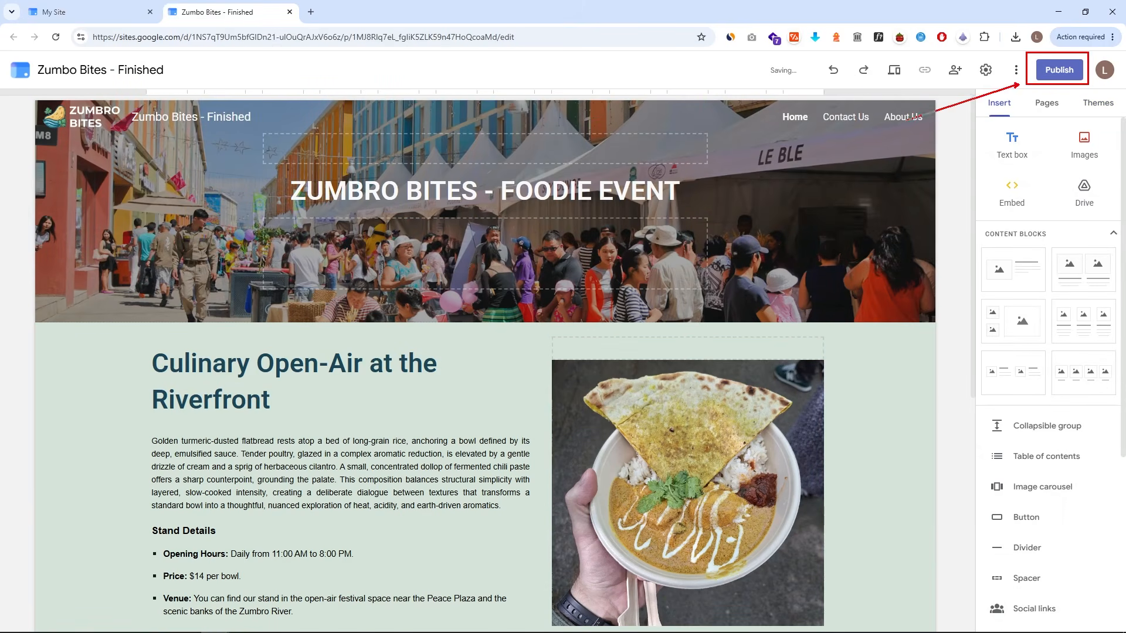
- Open the publish dialog and set the site's web address to zumbo-bites
click(1058, 70)
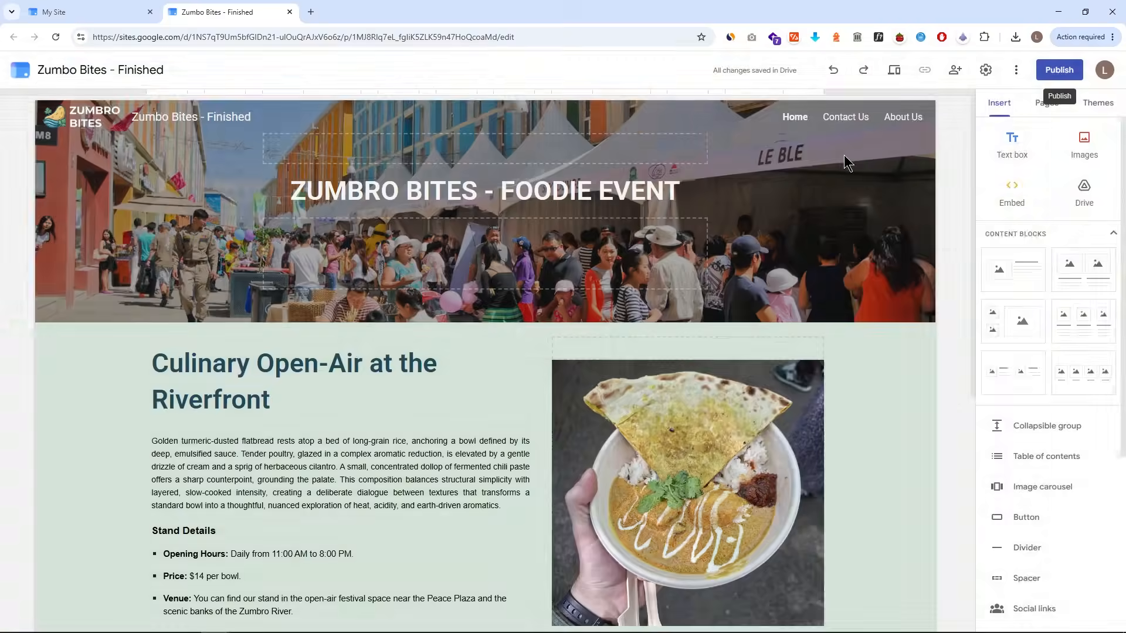
drag(421, 250, 317, 257)
text(my)
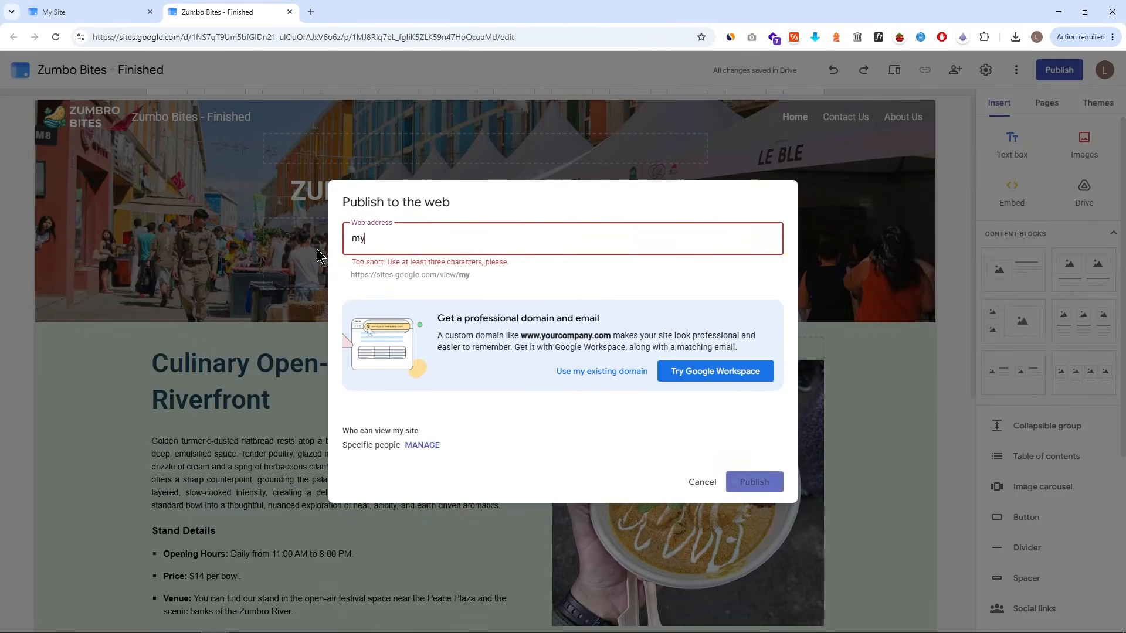
text(site)
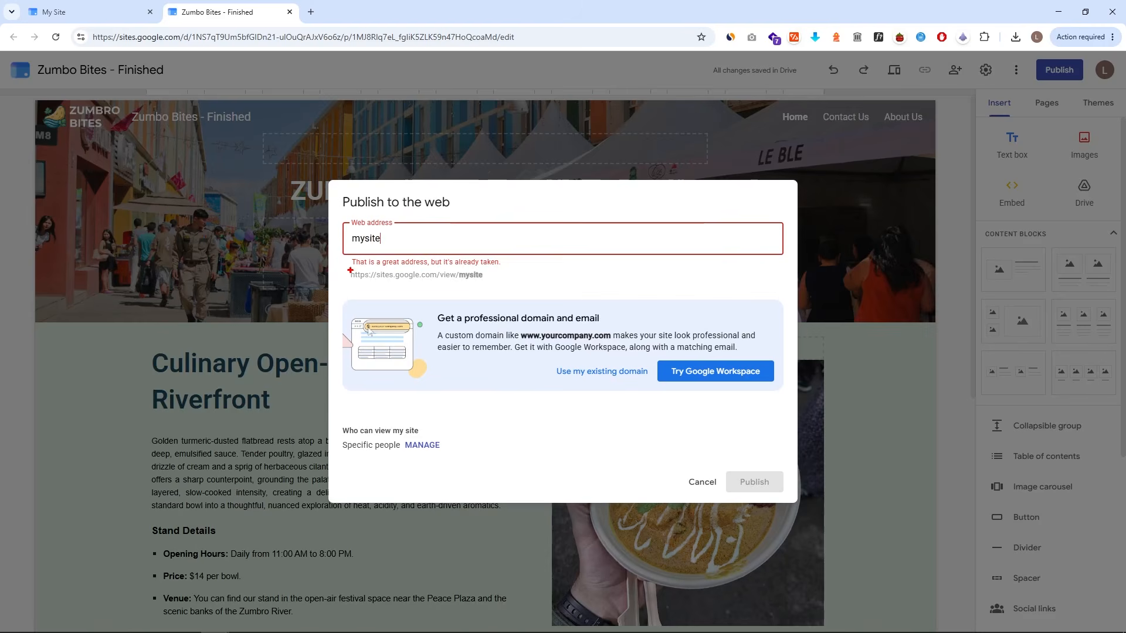
drag(344, 256, 507, 268)
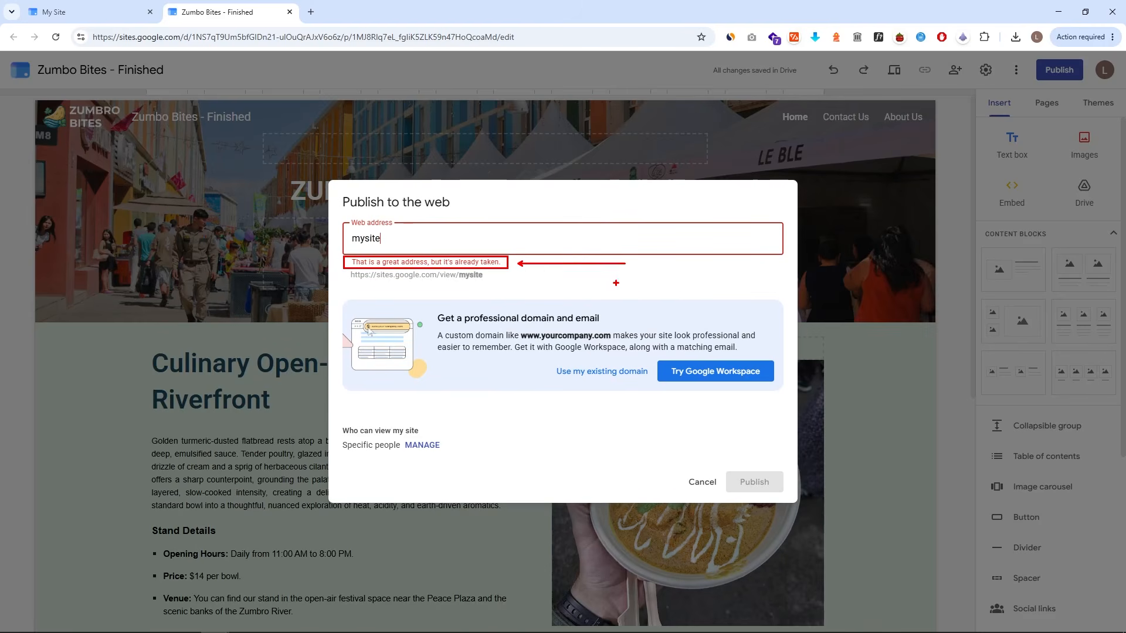
key(ctrl+a)
text(zumbo-bites-finished)
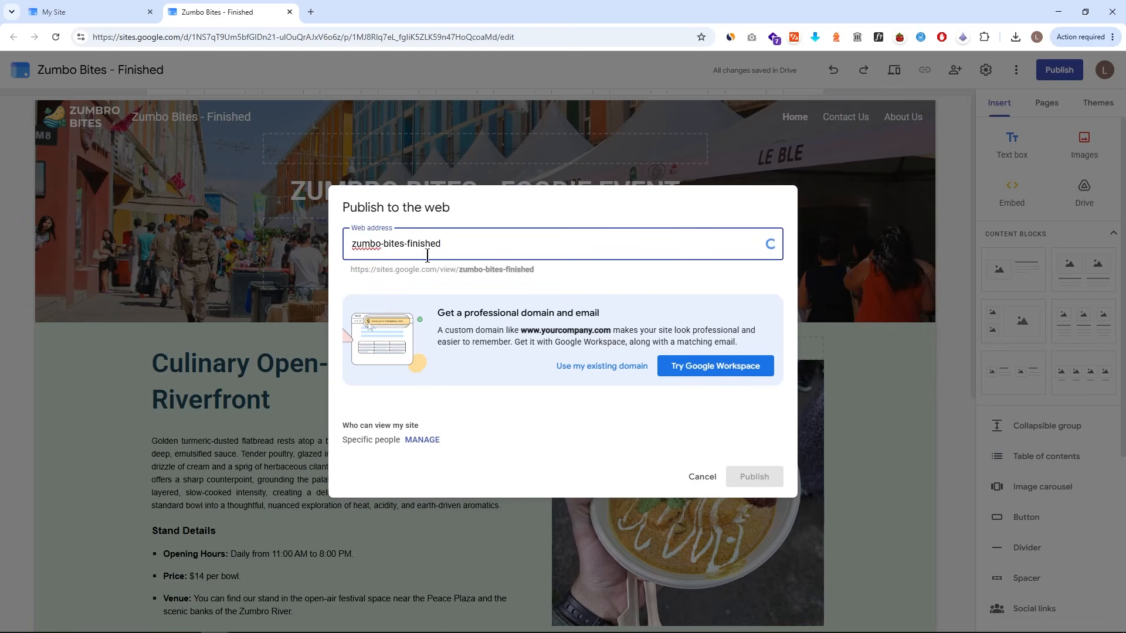
key(BackSpace)
key(BackSpace)
key(BackSpace)
key(BackSpace)
key(BackSpace)
key(BackSpace)
key(BackSpace)
key(BackSpace)
key(BackSpace)
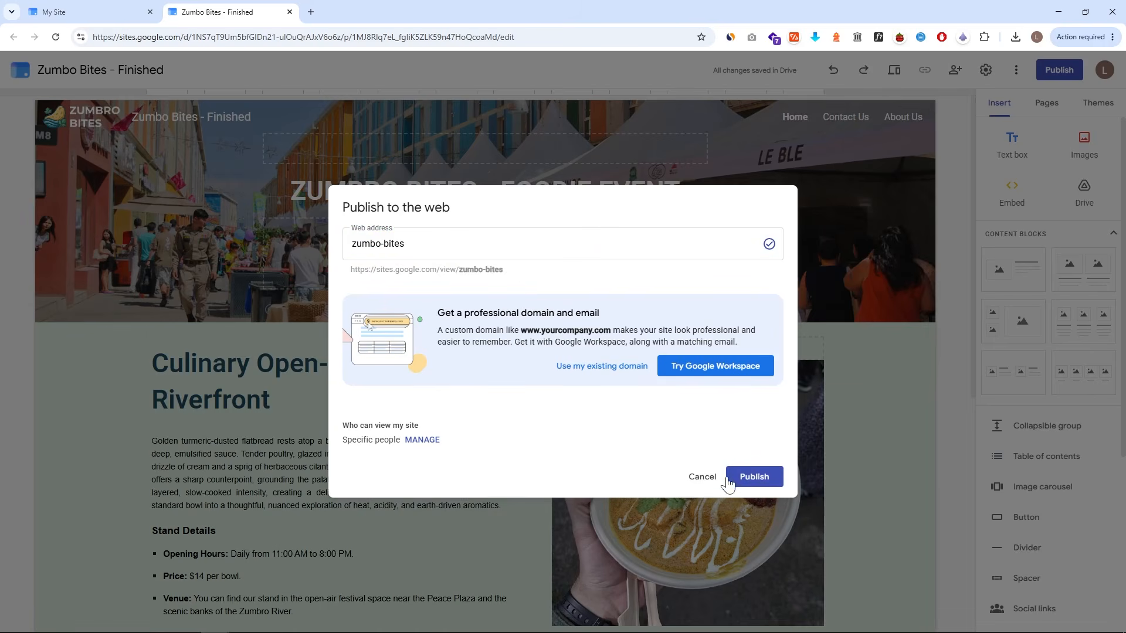
- Open the site's sharing settings from the publish dialog
click(422, 441)
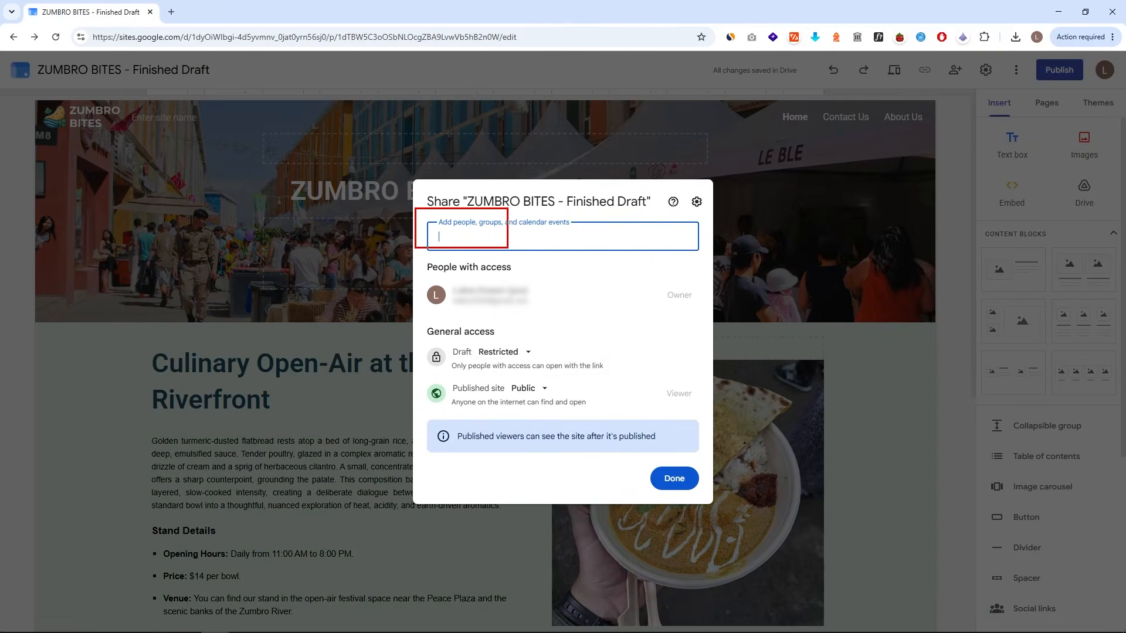
click(649, 234)
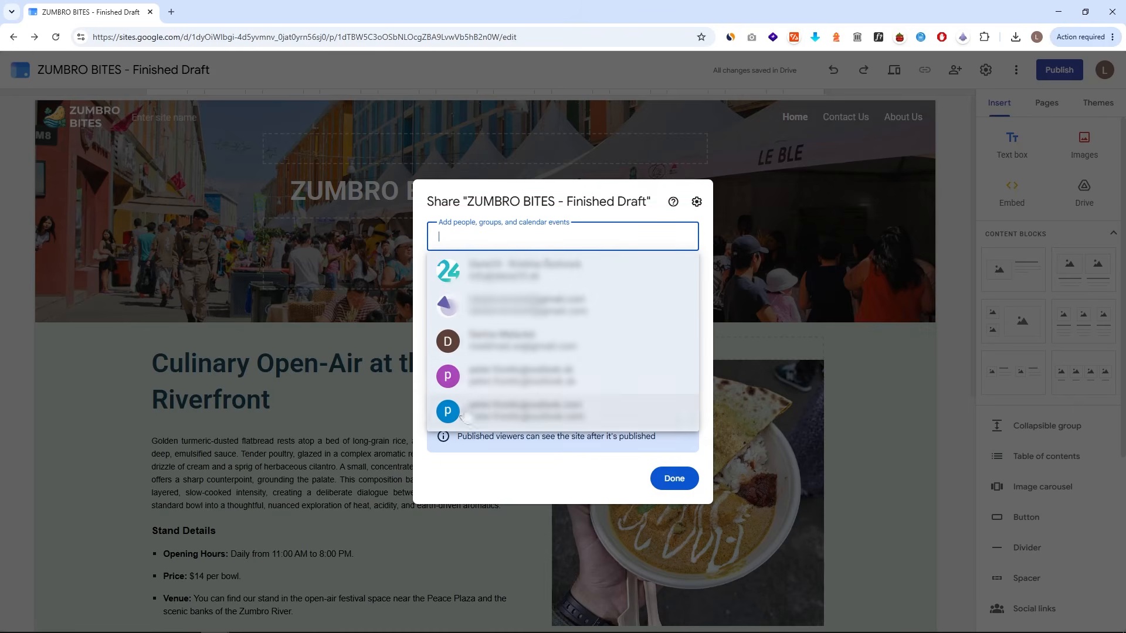
click(490, 206)
- Switch draft access to Anyone with the link, then back to Restricted
click(507, 355)
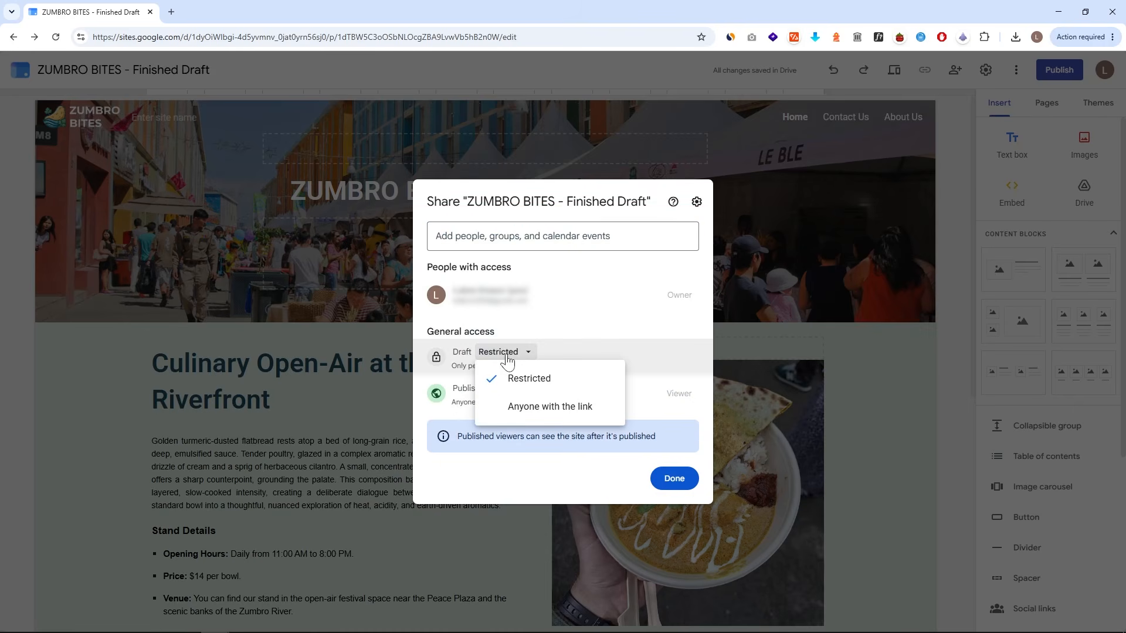
click(515, 406)
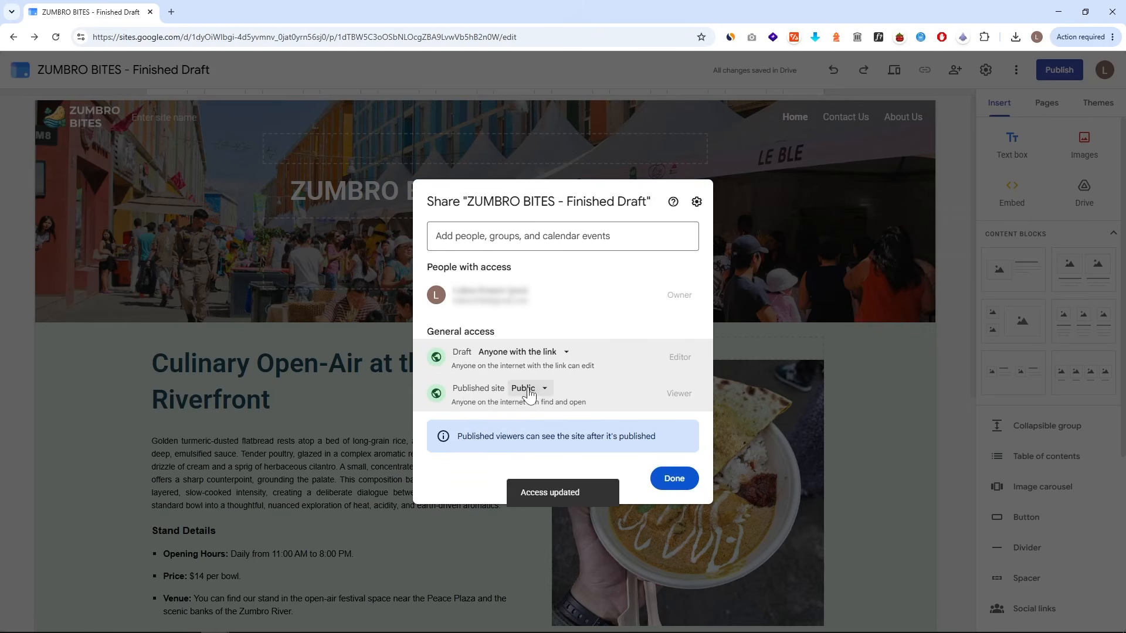
click(532, 394)
click(491, 416)
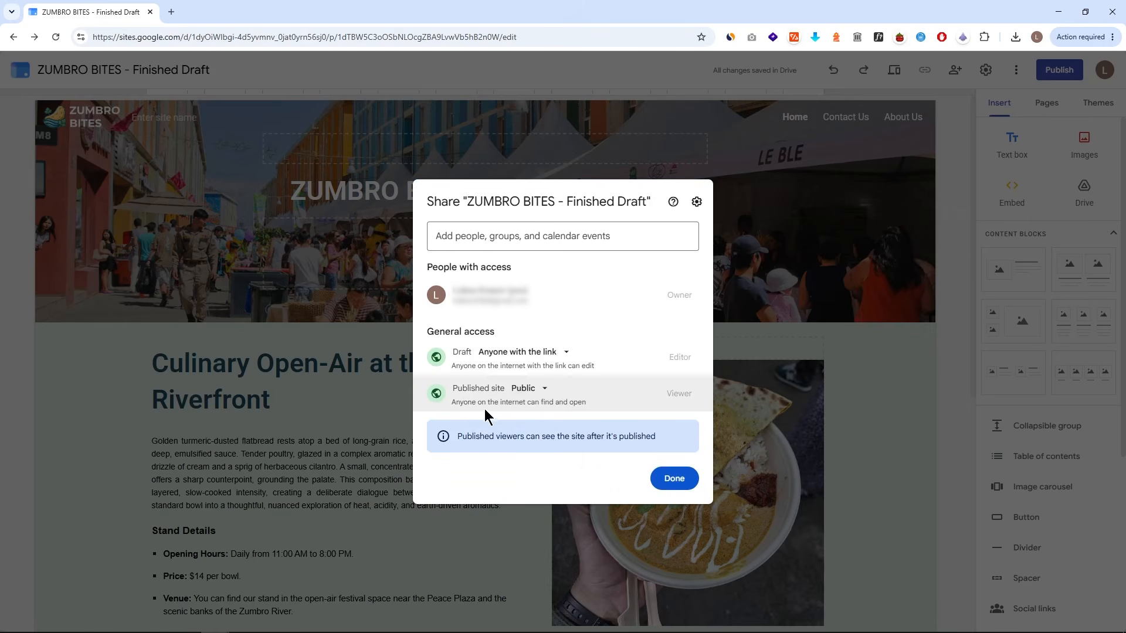
click(561, 355)
click(554, 417)
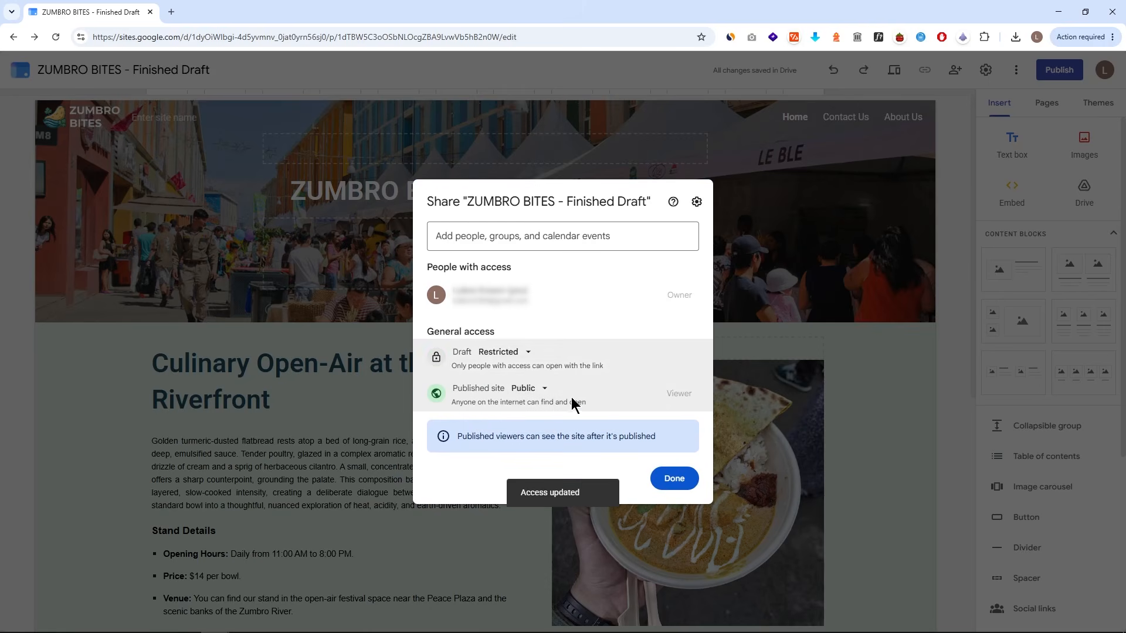
- Set the published site's access to Public and close the sharing settings
click(527, 389)
click(552, 453)
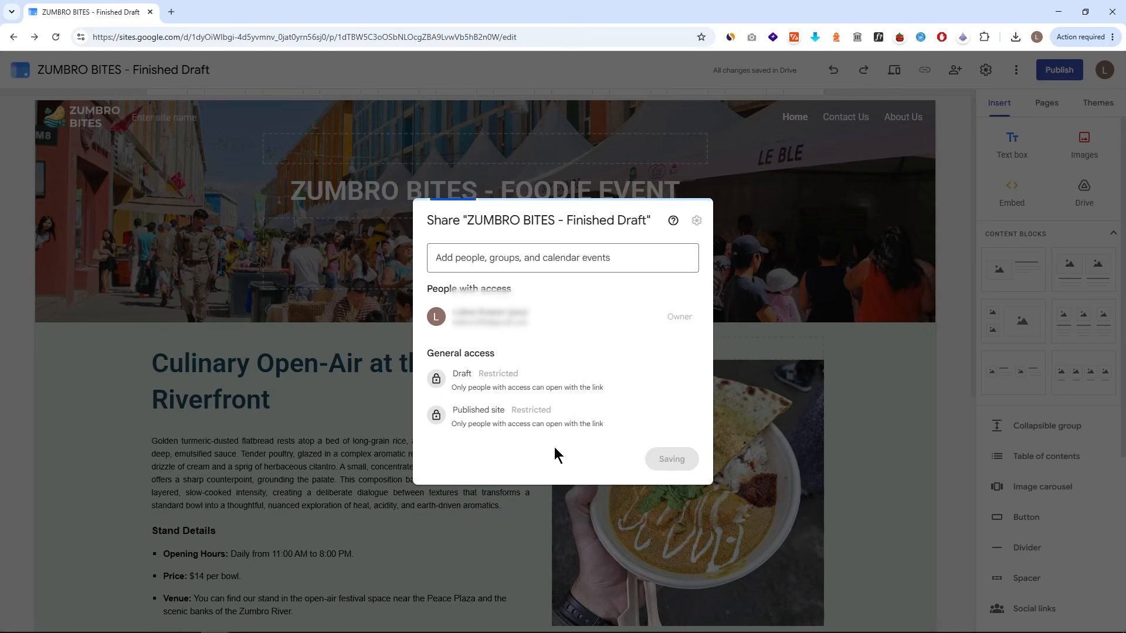
text(https://sites.google.com/view/zumbro-bites-draft/home)
key(Return)
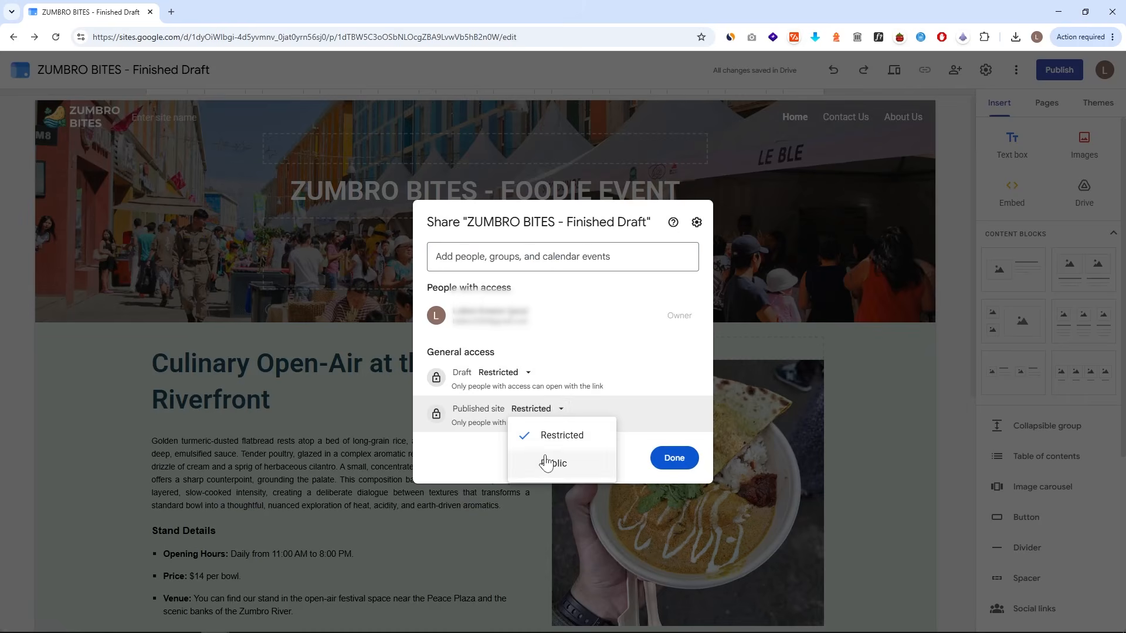
click(551, 459)
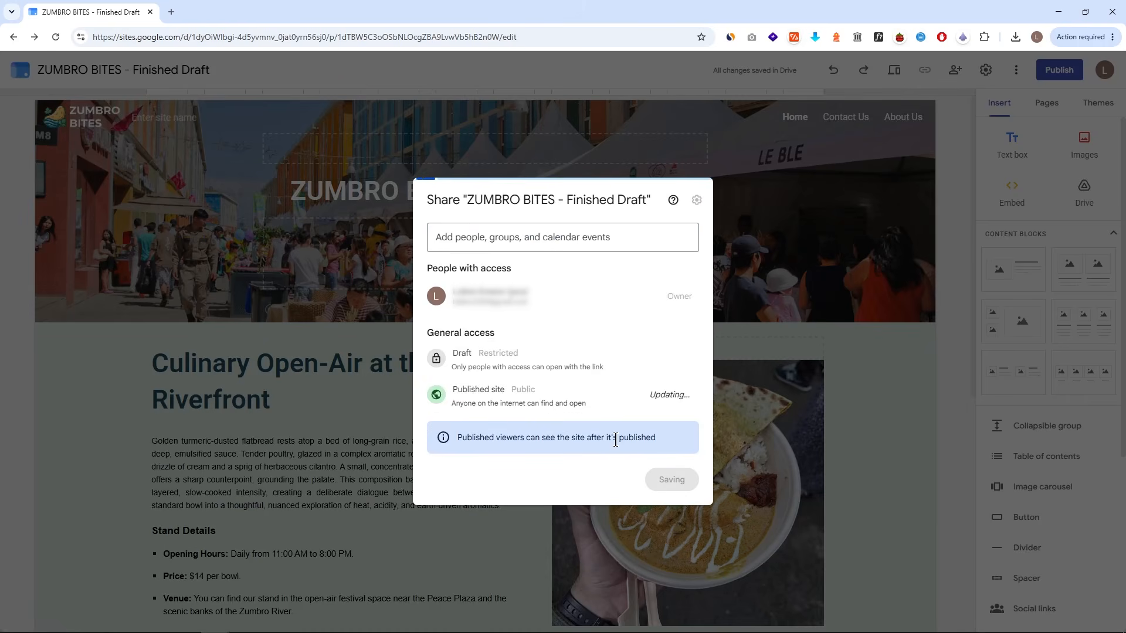
click(674, 478)
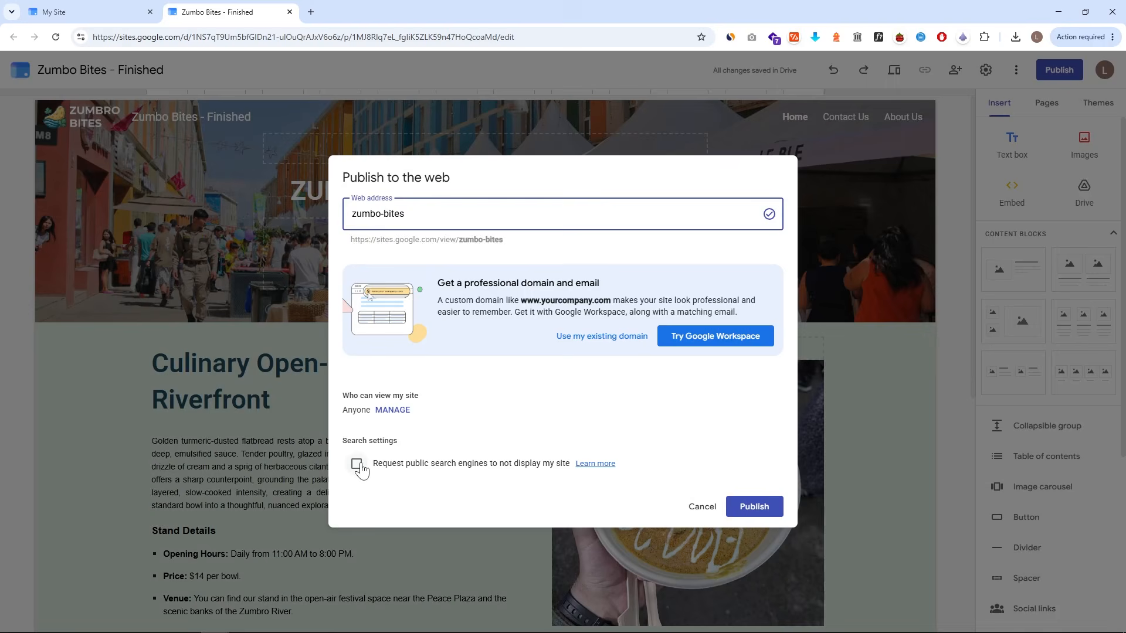
- Publish the site without requesting search engines to hide it
click(357, 465)
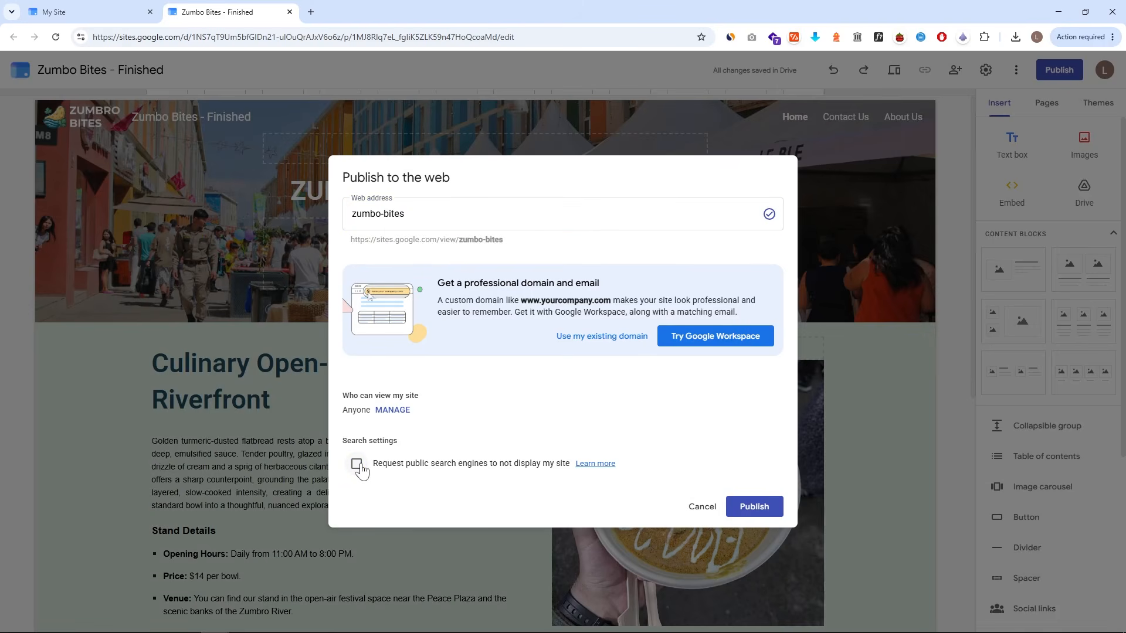
click(357, 464)
click(357, 464)
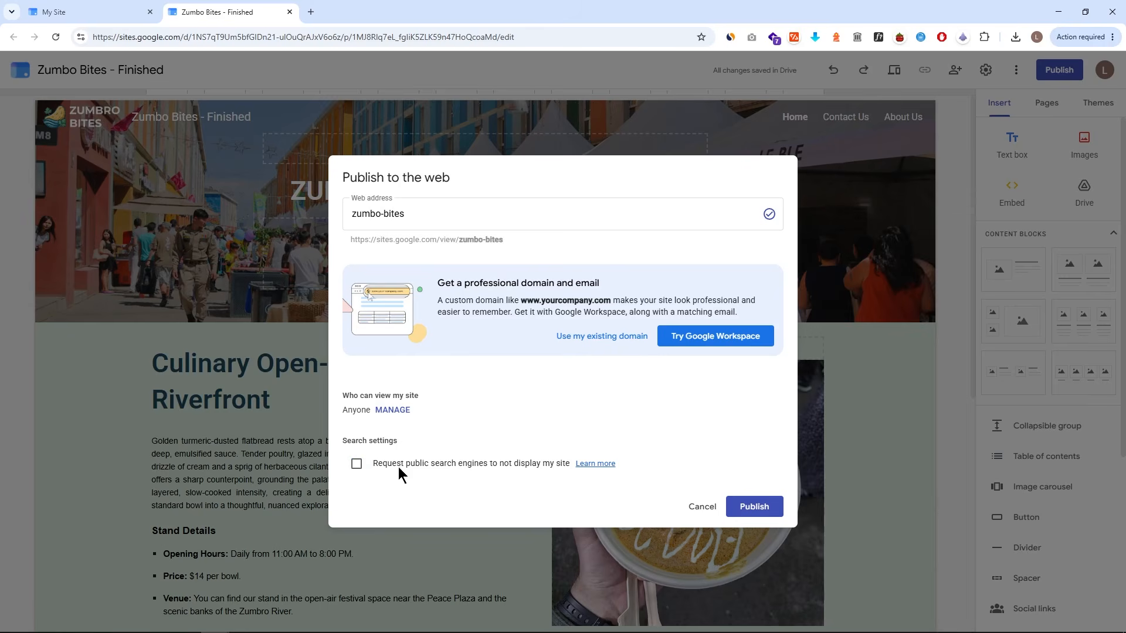
click(754, 507)
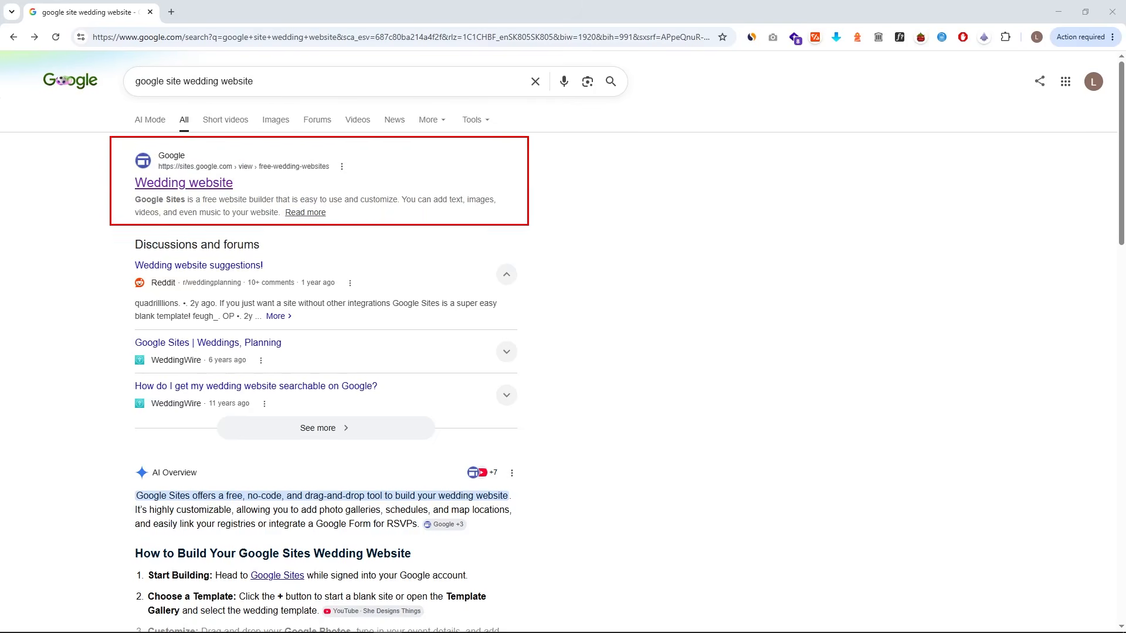
- Open the Wedding website example from the search results and scroll through it
click(189, 182)
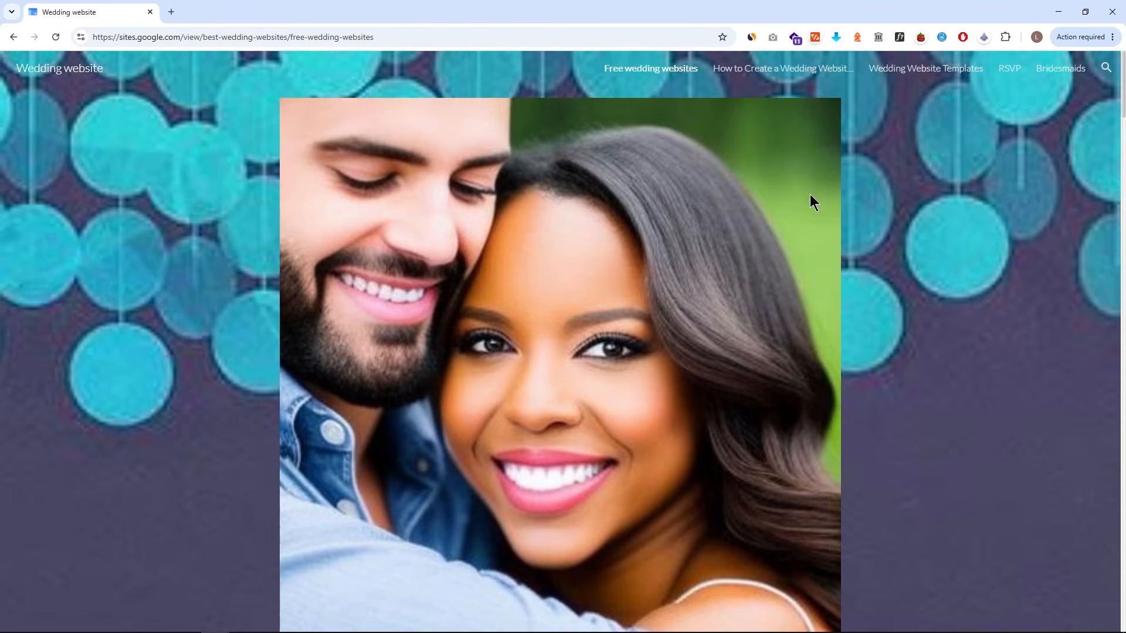
scroll(831, 197, down, 4)
scroll(831, 197, down, 20)
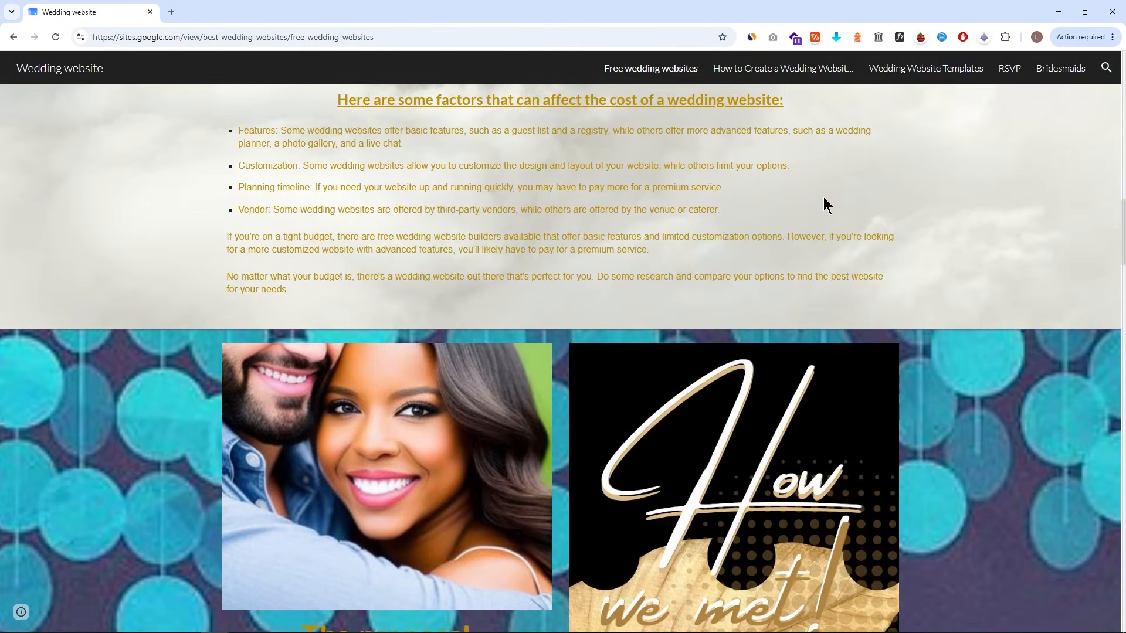
scroll(933, 212, down, 15)
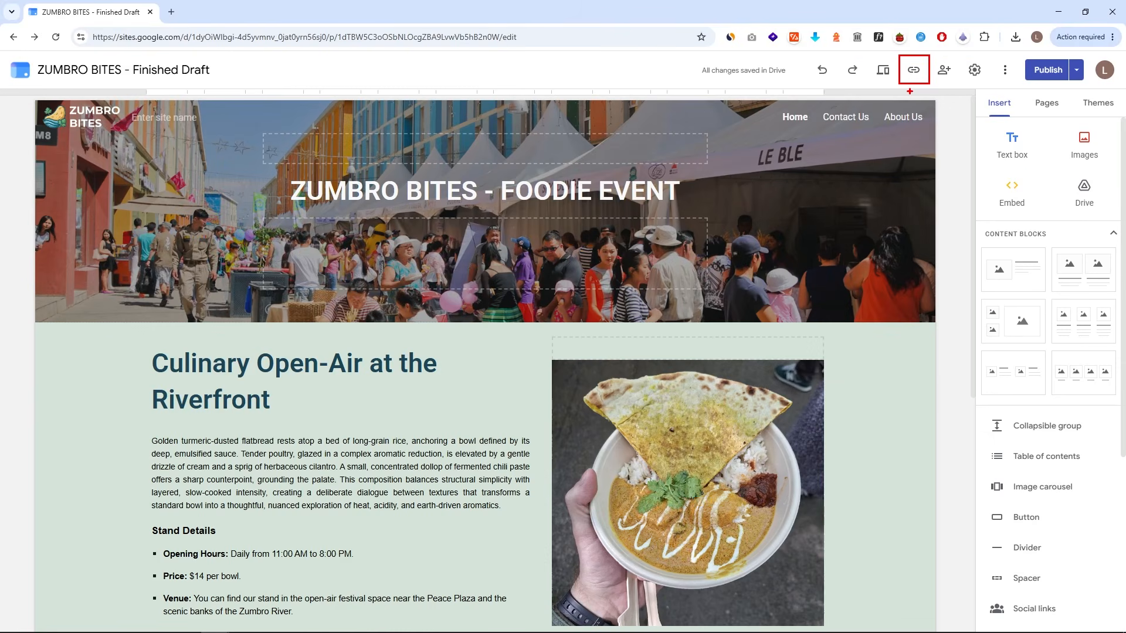
- Copy the published site link and view the live site in a new incognito window
click(914, 71)
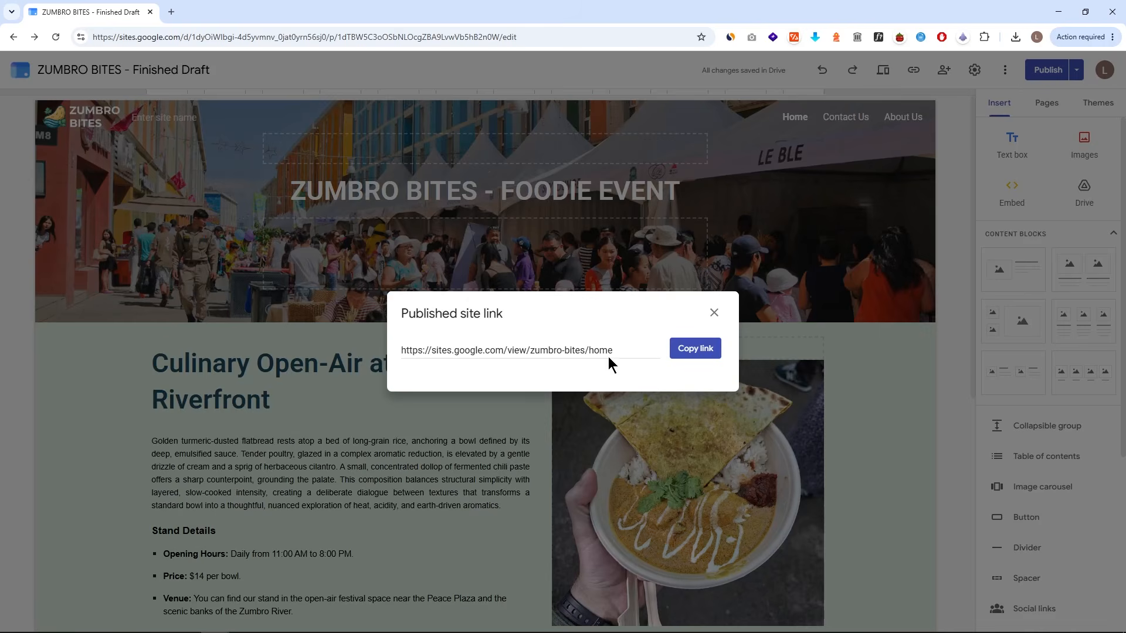
click(697, 350)
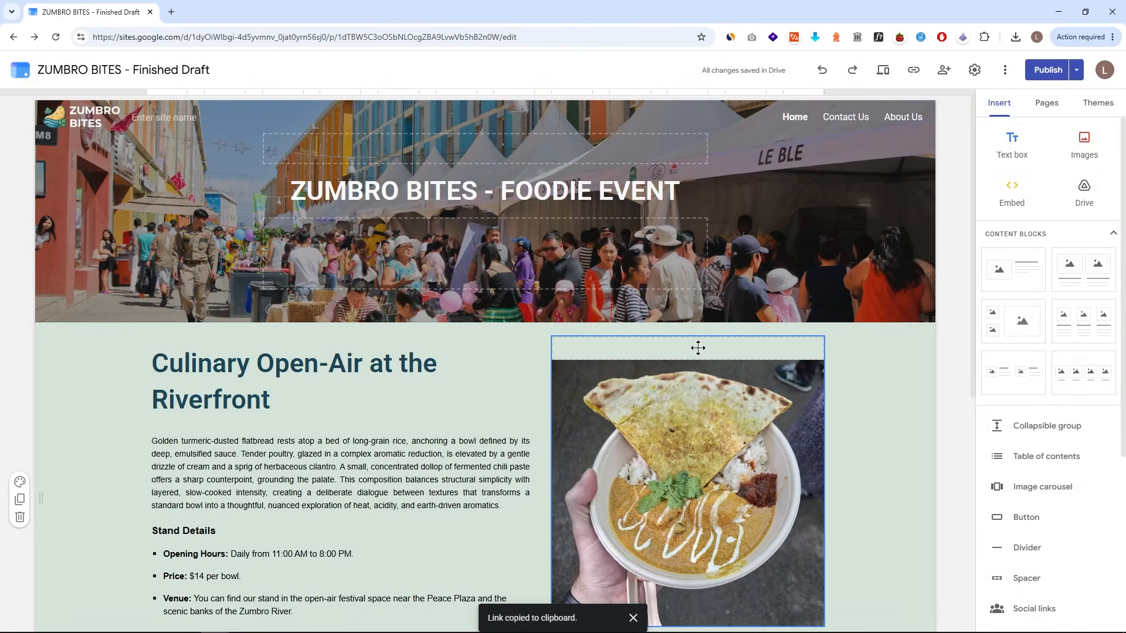
key(ctrl+shift+n)
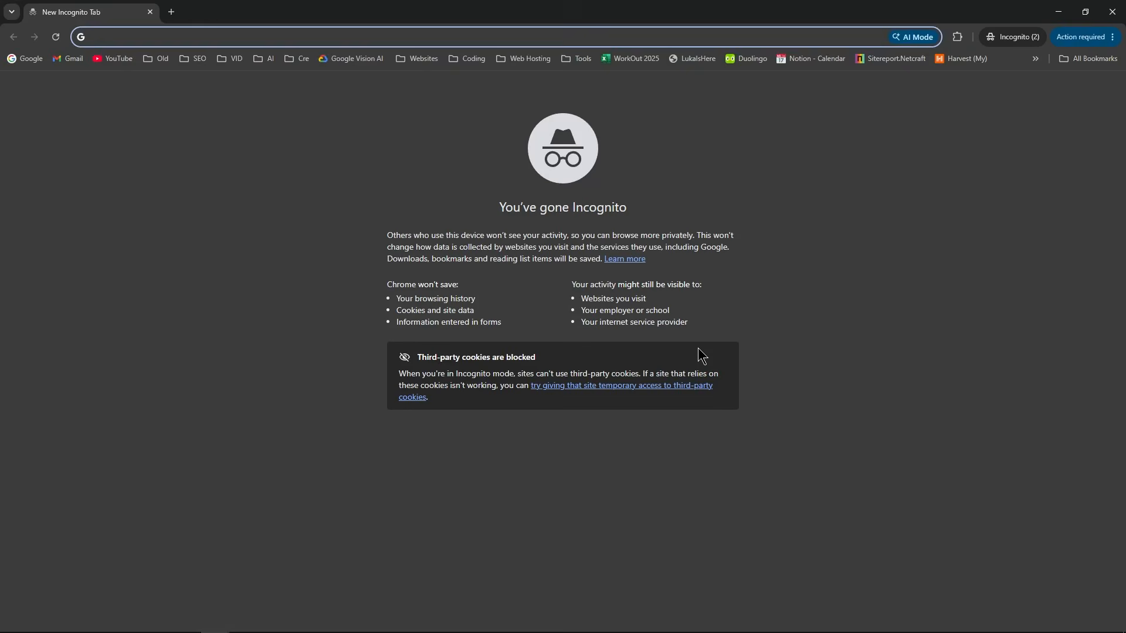
key(ctrl+v)
key(Return)
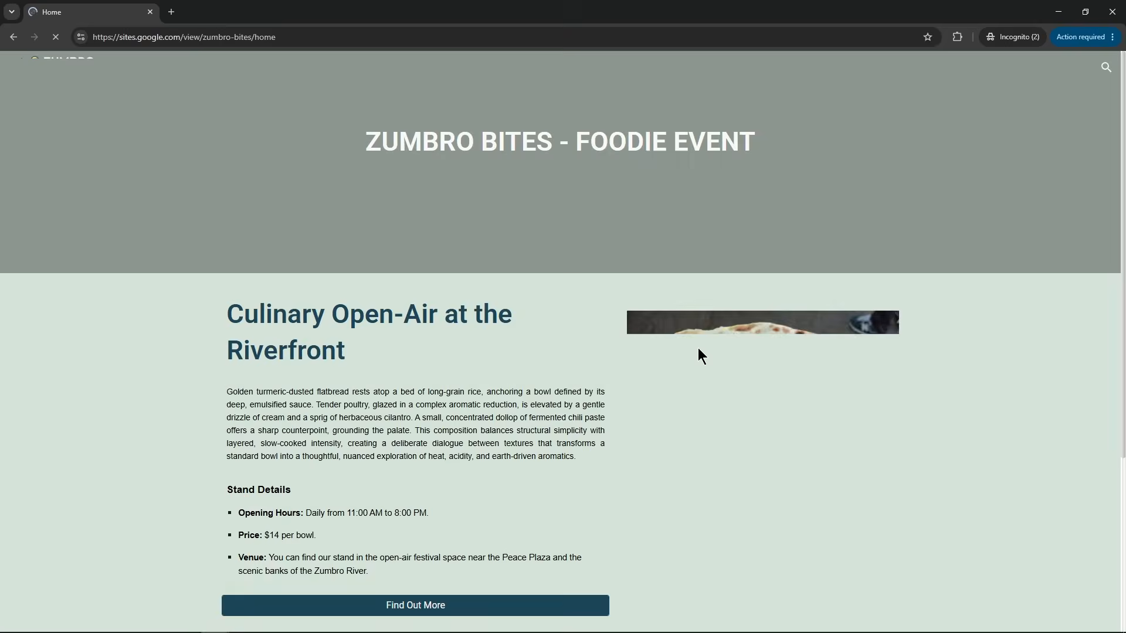
scroll(577, 320, down, 3)
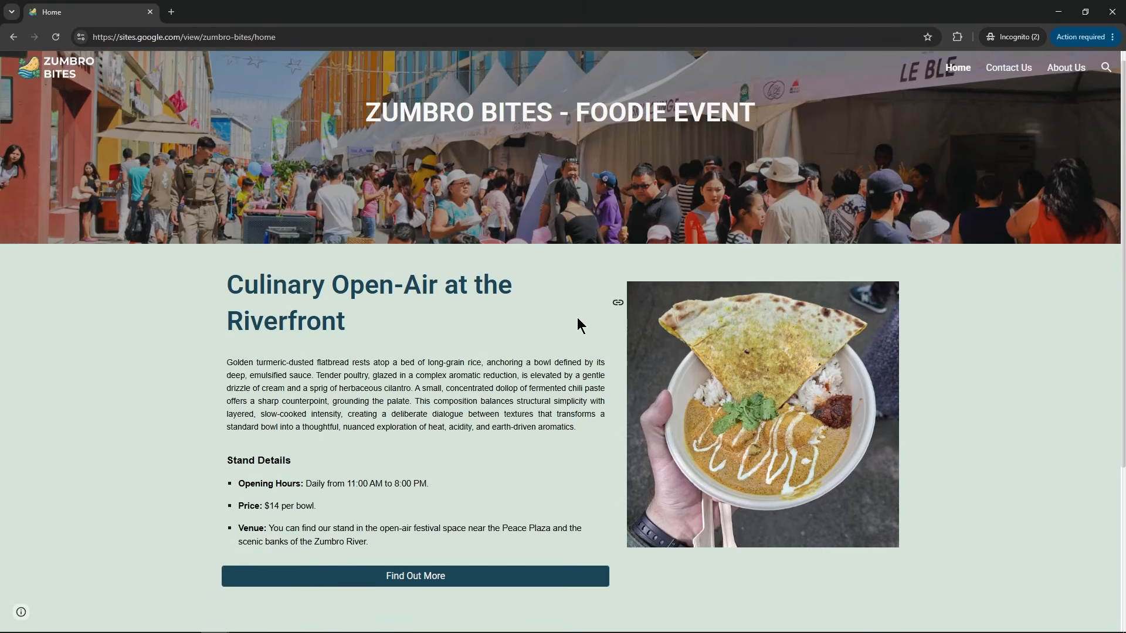
scroll(610, 288, down, 1)
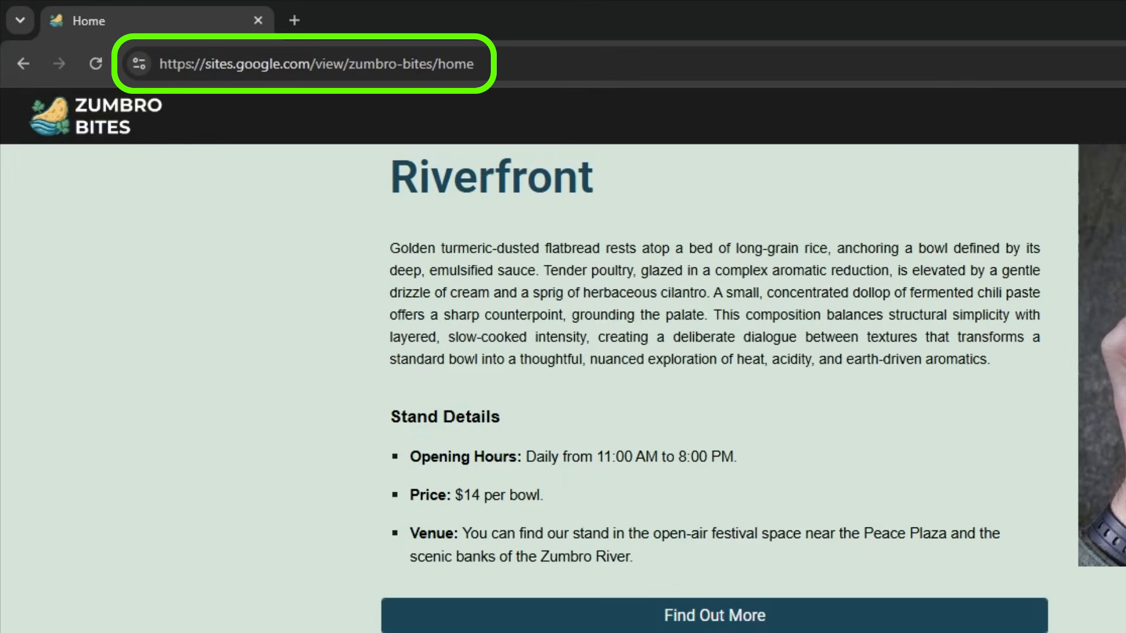
scroll(563, 358, up, 5)
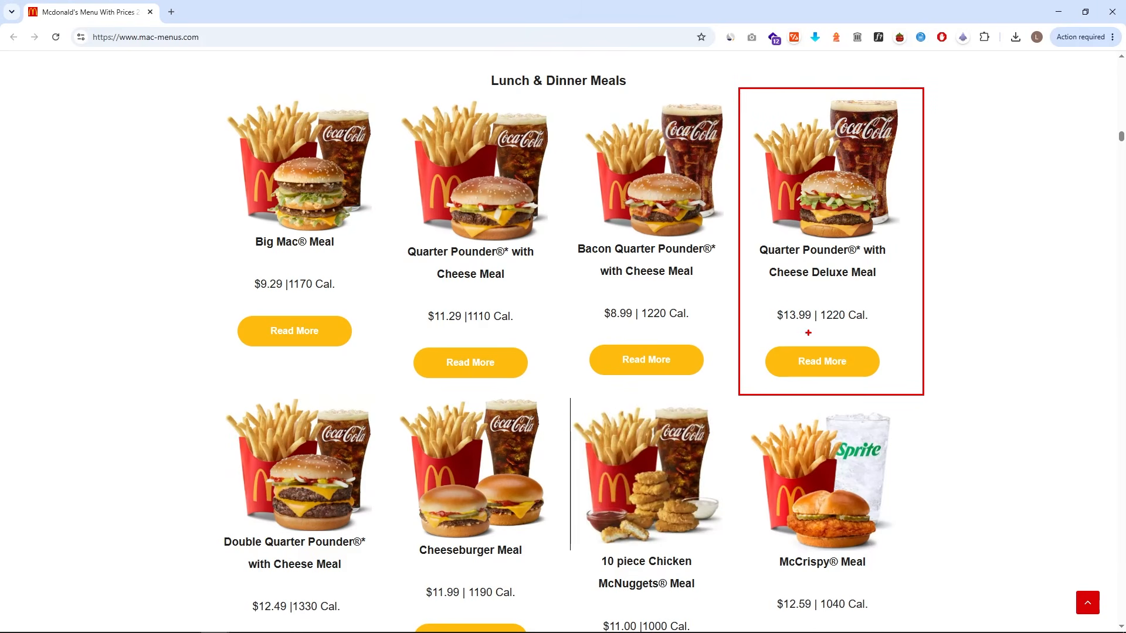
- Search Namecheap for the custom domain zumbrobites.com
drag(765, 304, 823, 326)
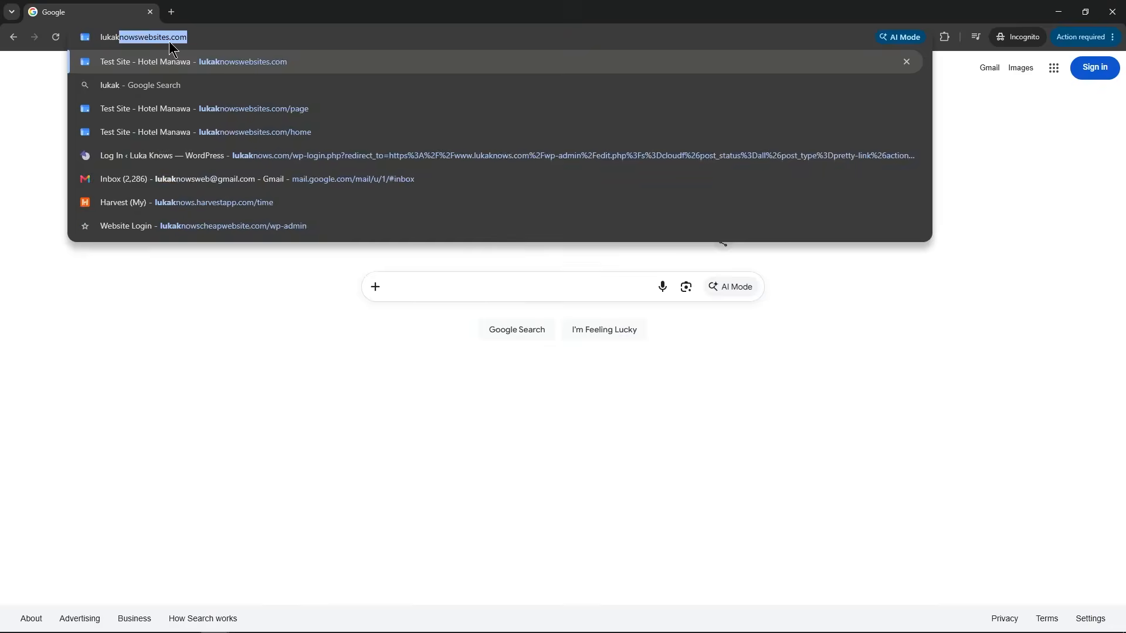
key(Return)
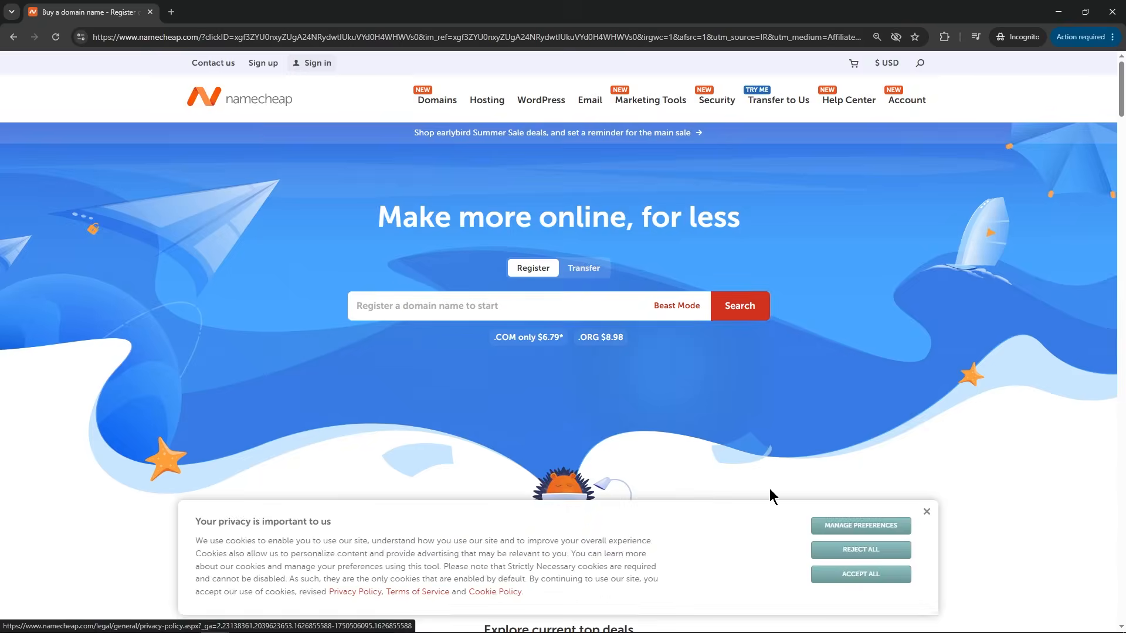
text(apple.com)
key(Return)
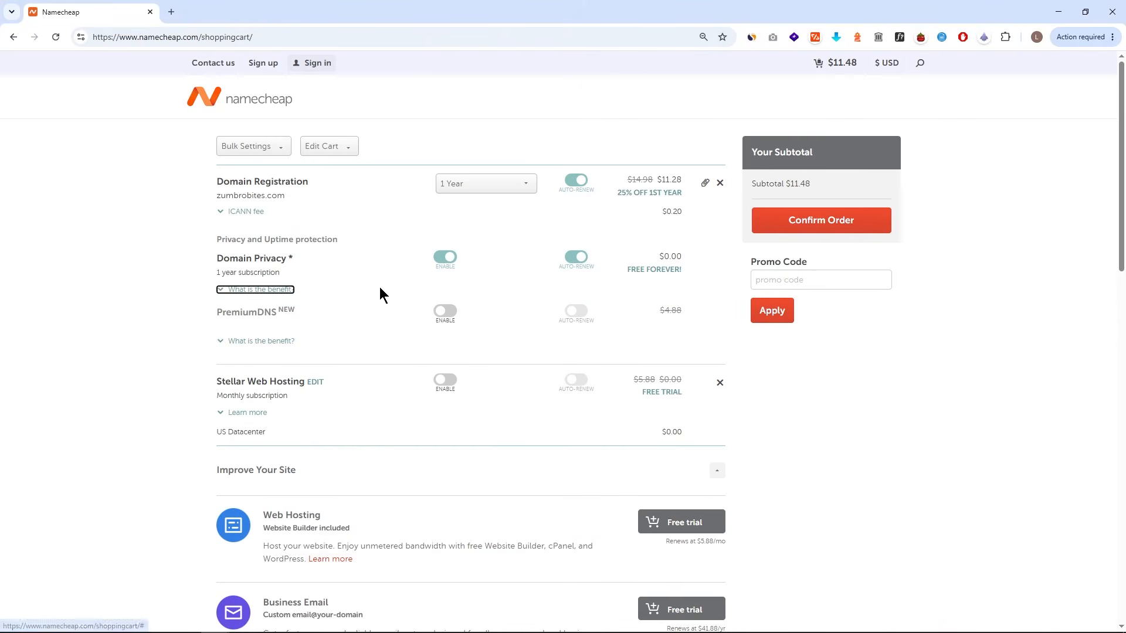
- Remove the Stellar Web Hosting trial from the cart and try different registration periods for the domain
click(720, 382)
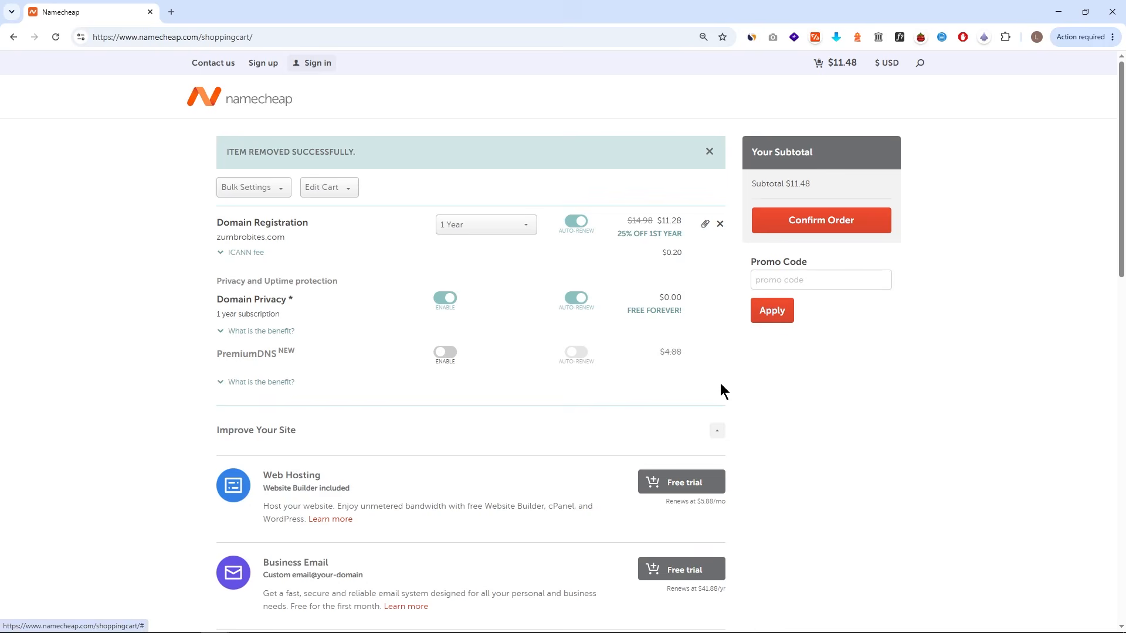
click(527, 229)
scroll(508, 281, down, 2)
click(503, 326)
click(510, 227)
scroll(496, 301, up, 1)
click(495, 304)
click(496, 227)
click(486, 290)
click(494, 227)
click(495, 305)
click(495, 226)
- Confirm the order and proceed to pay for the zumbrobites.com registration
click(802, 226)
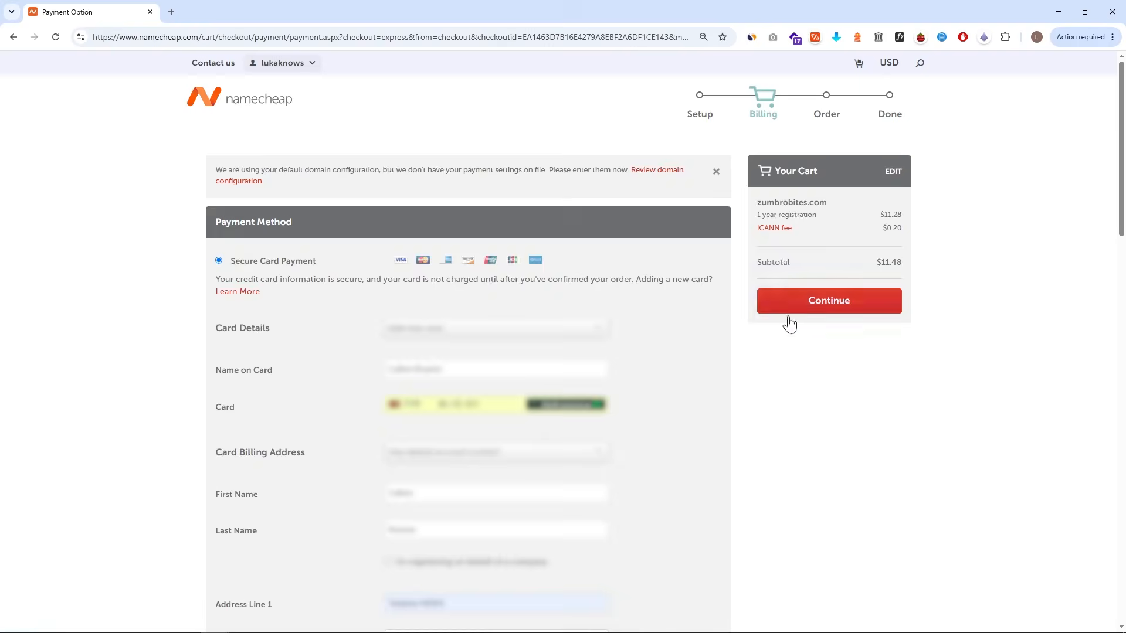
click(788, 316)
click(831, 245)
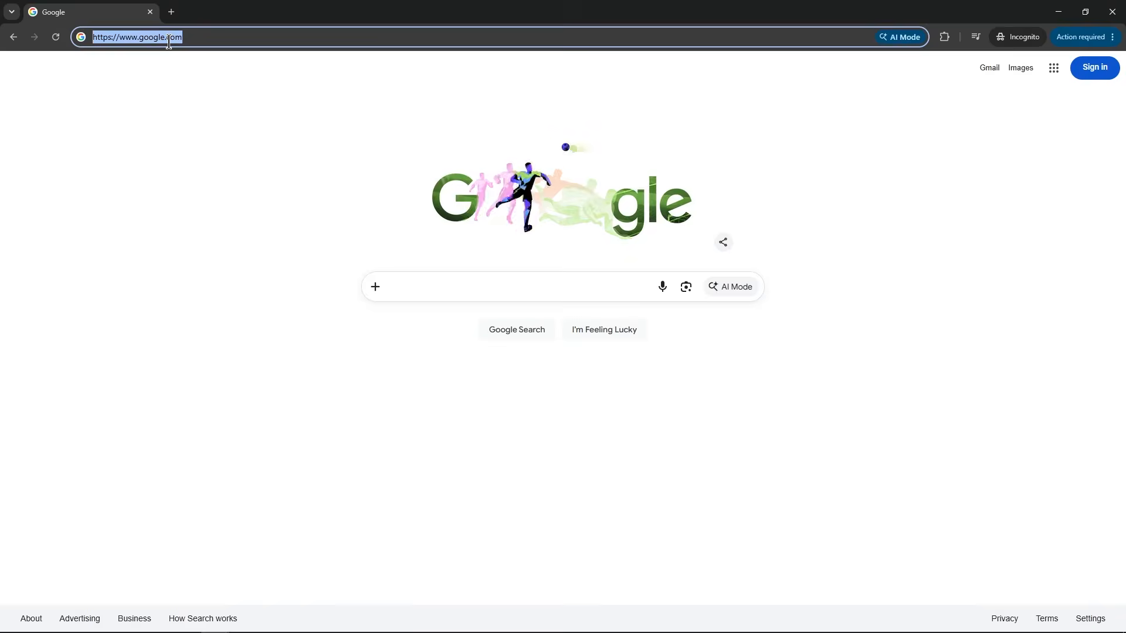
- Open the lukaknows.com/namecheap link in the incognito window to reach Namecheap
text(lukaknow)
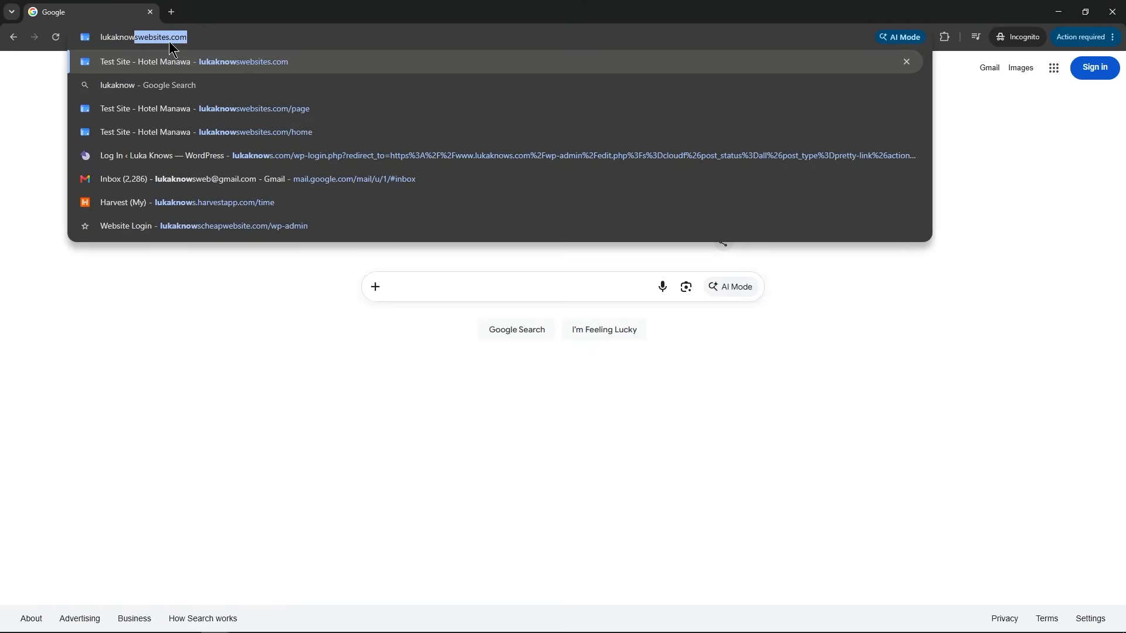
text(s.com/namecheap)
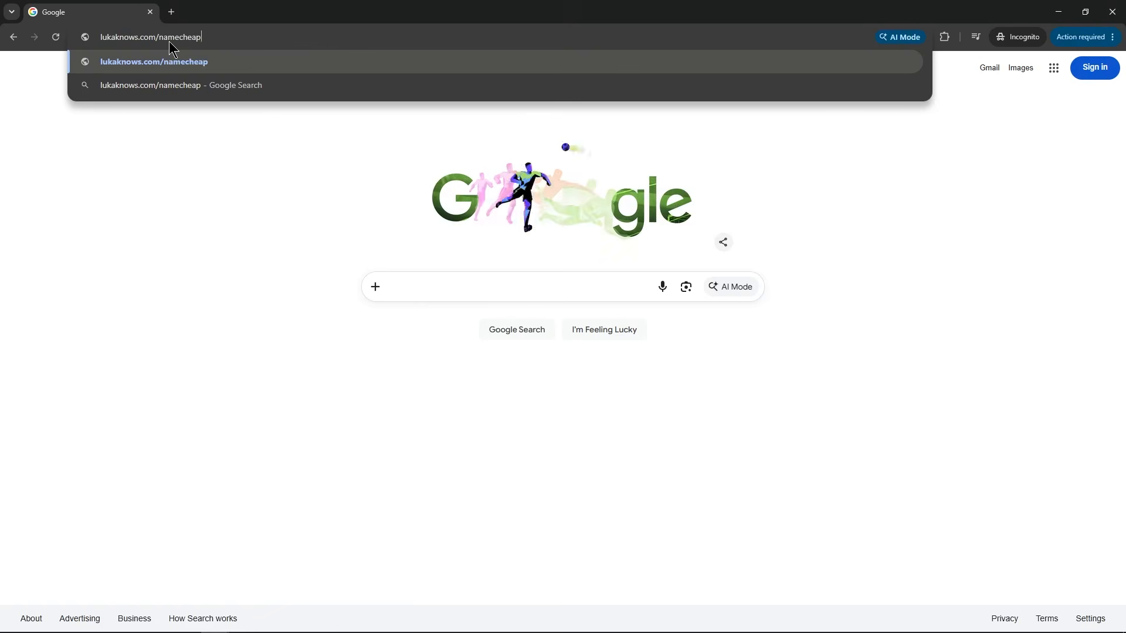
key(Return)
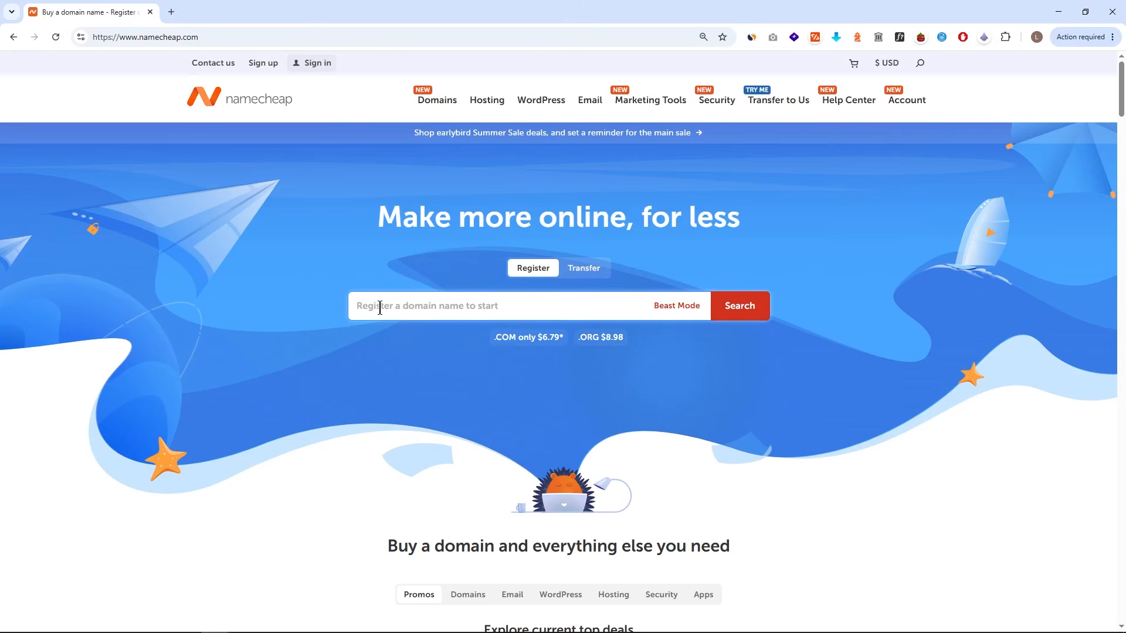
- Search Namecheap for the domain apple.com
text(apple.com)
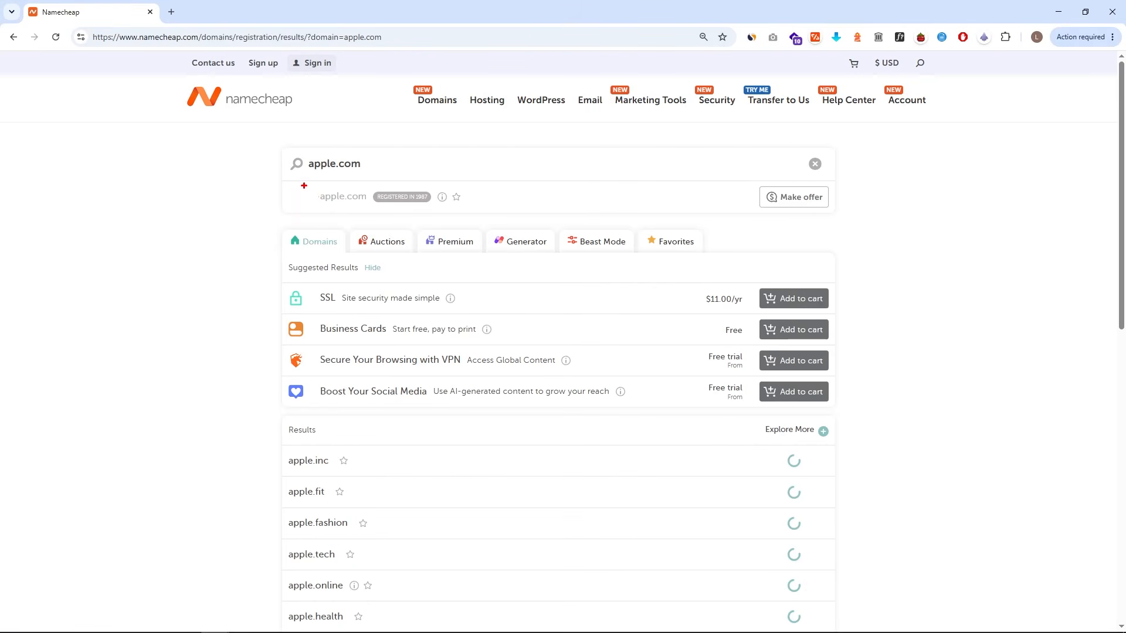
mouse_move(301, 183)
mouse_down()
mouse_move(477, 212)
mouse_move(521, 181)
mouse_up()
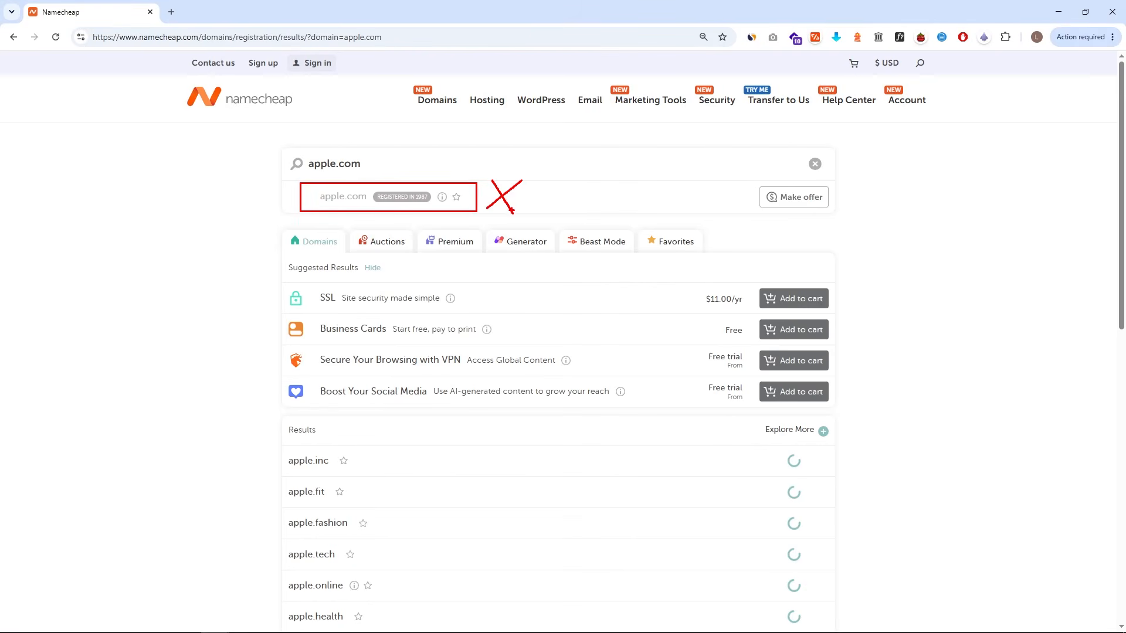
- Search for zumbrobites.com, add the domain to the cart and open the shopping cart
text(zum)
text(brobites.com)
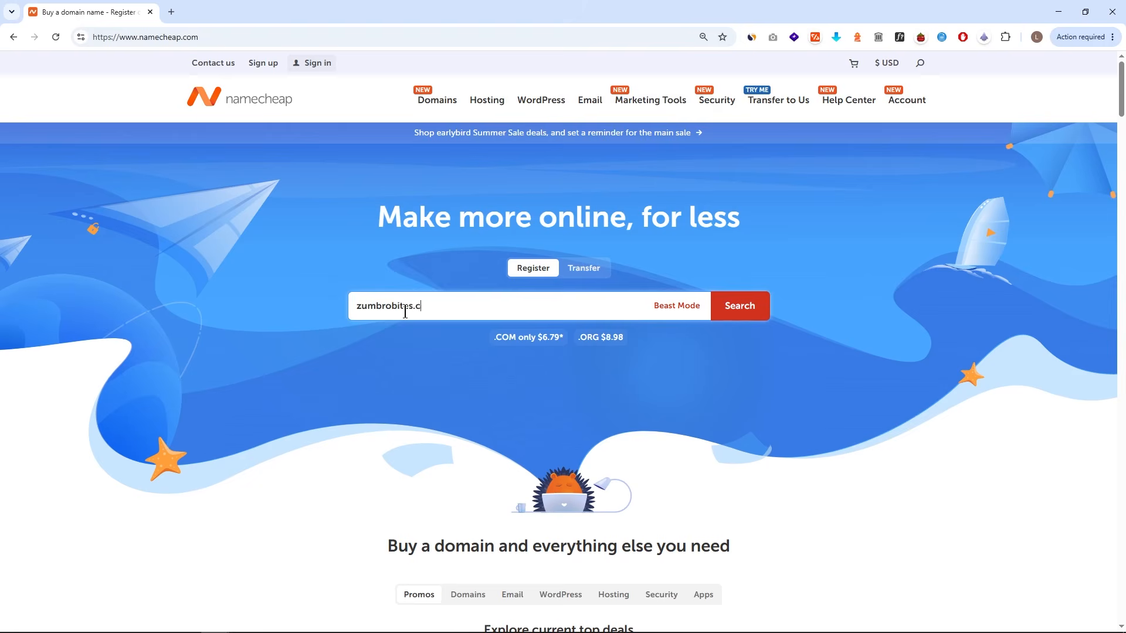
click(751, 307)
click(790, 198)
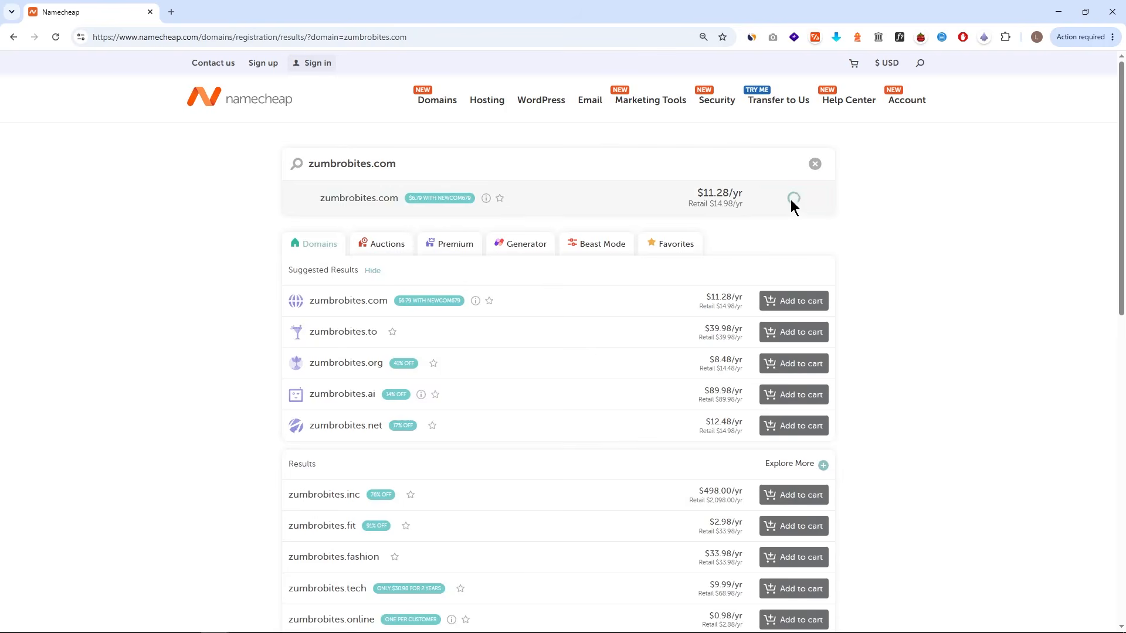
click(867, 612)
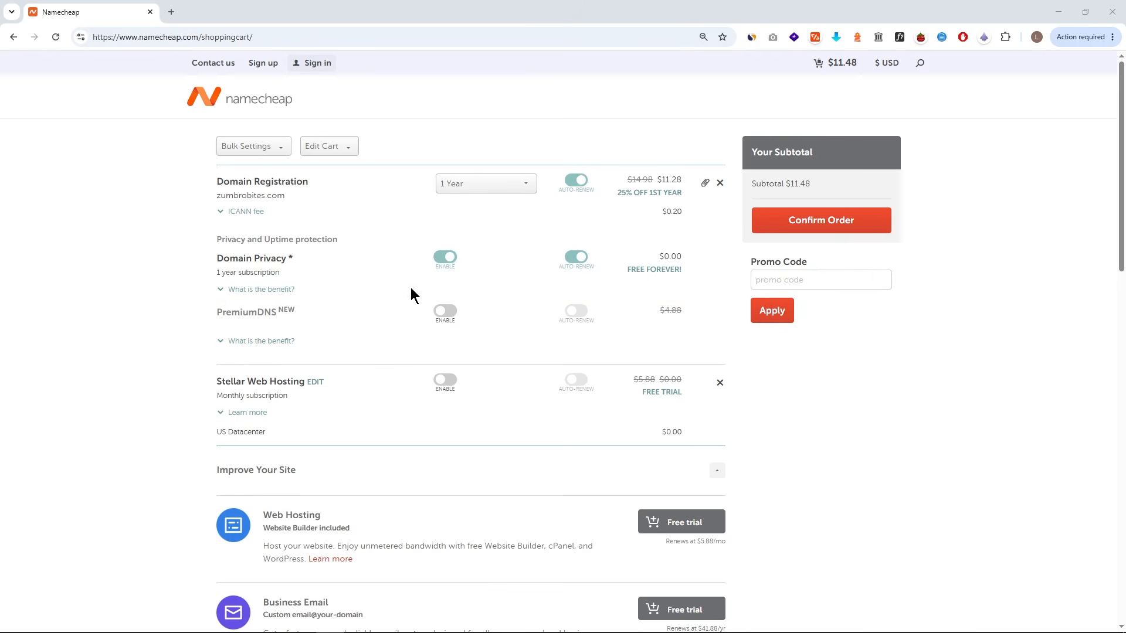
- Remove the Stellar Web Hosting free trial from the cart, leaving Domain Privacy enabled
click(271, 291)
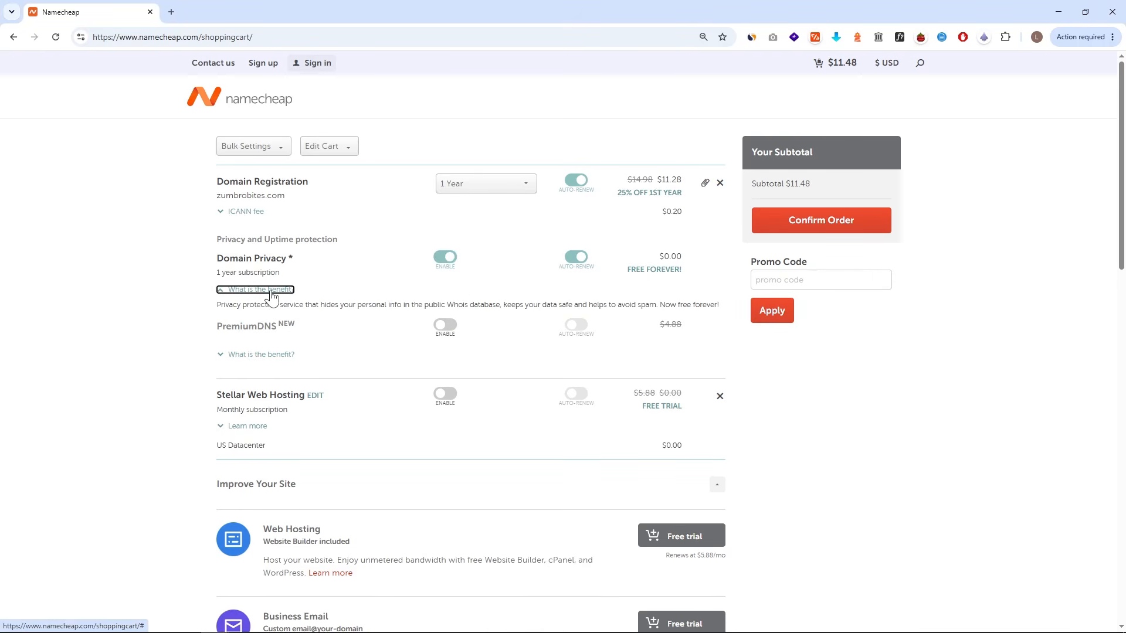
click(272, 291)
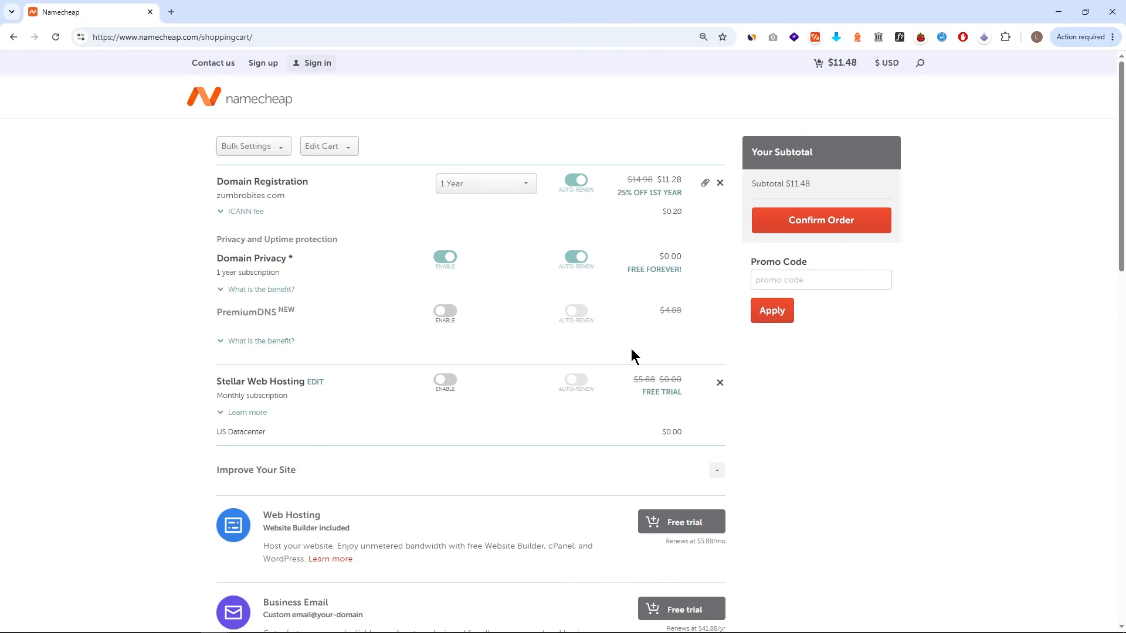
drag(620, 367, 695, 405)
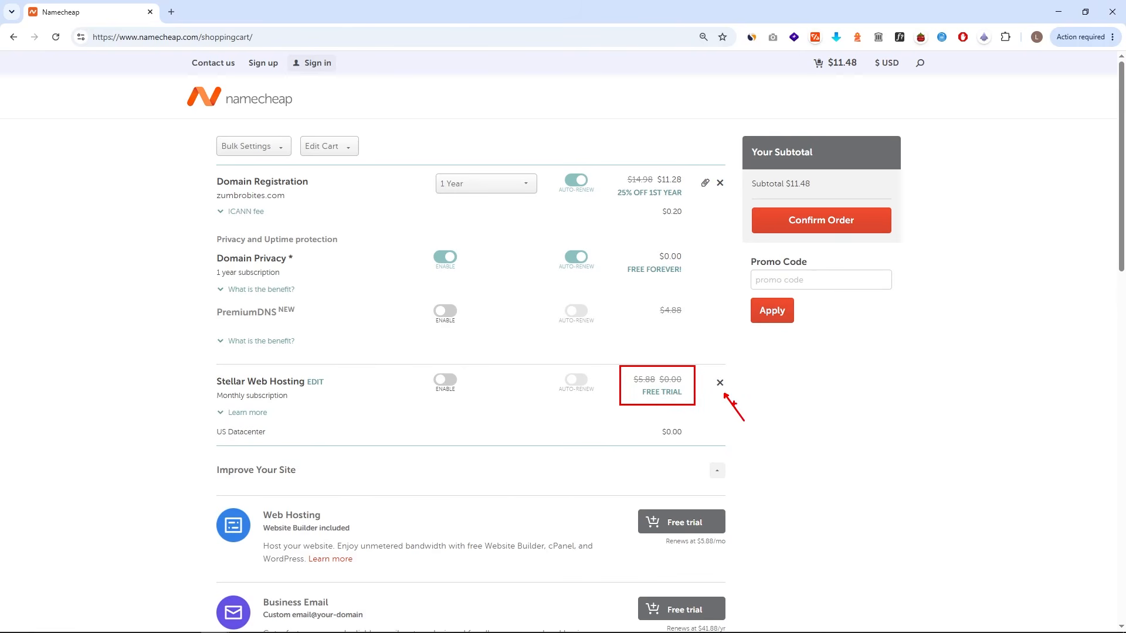
key(Escape)
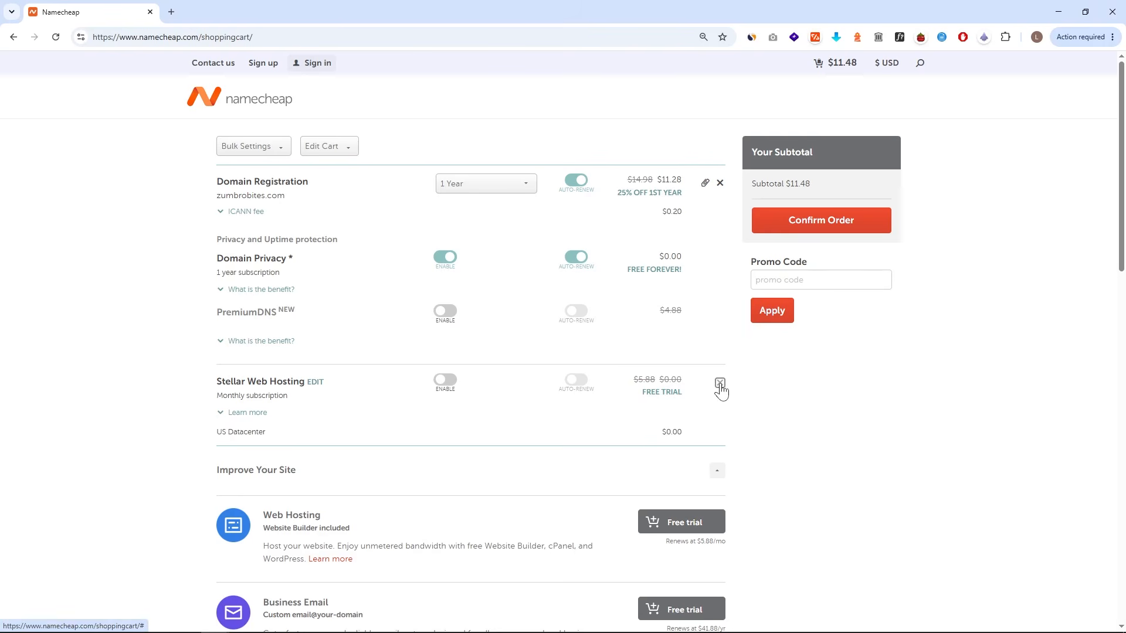
click(719, 384)
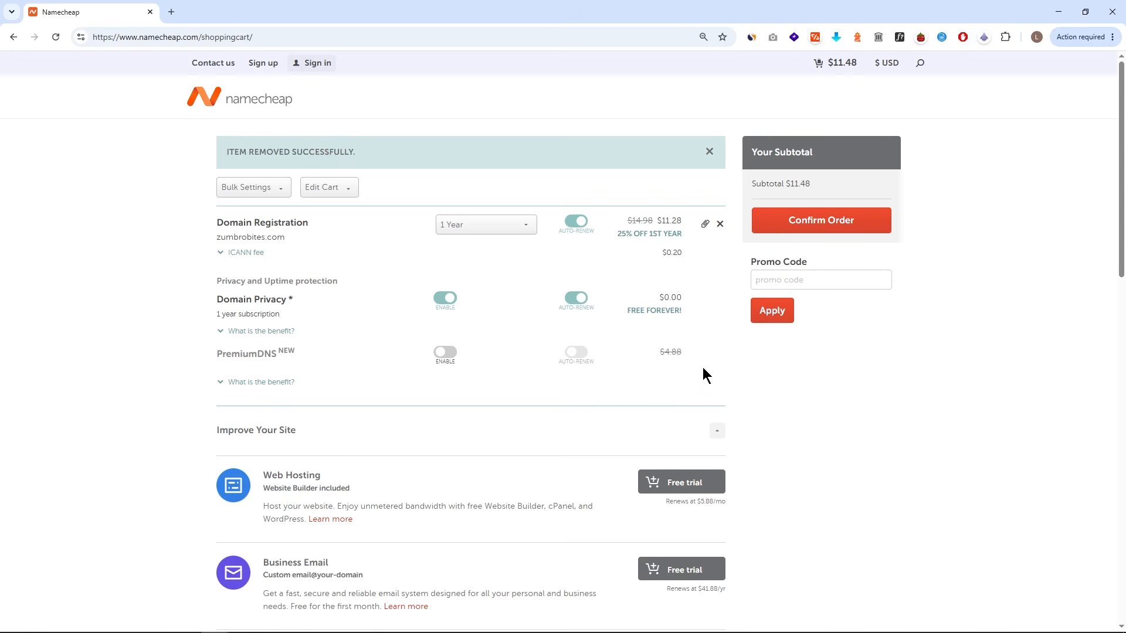
- Try registration periods of 6, 8, 9 and 10 years for the domain before returning to 1 Year
click(525, 226)
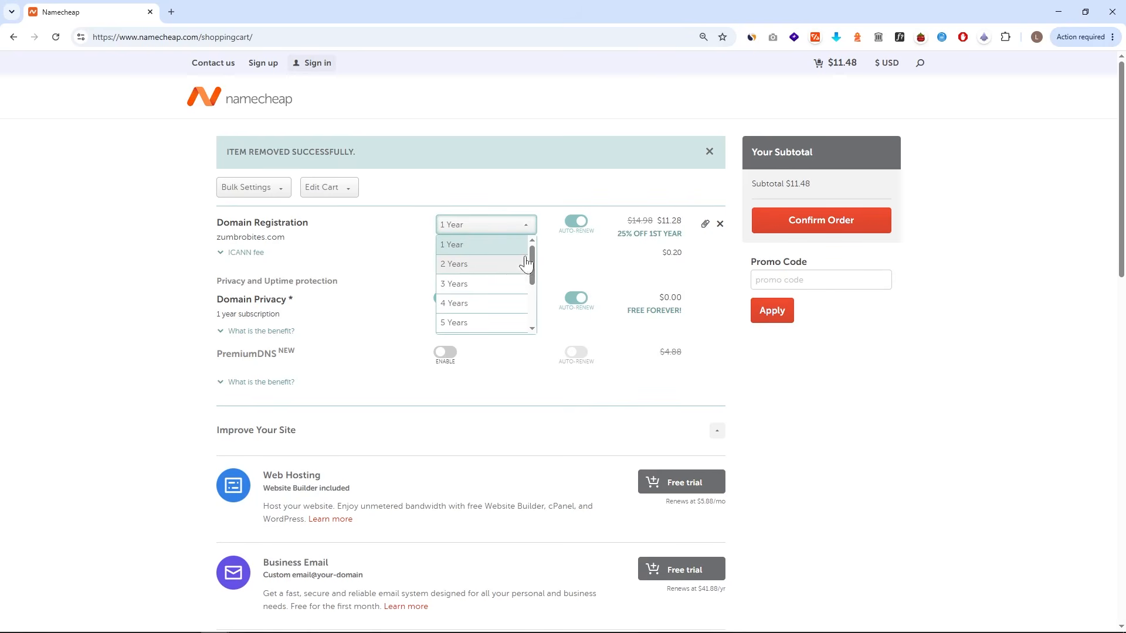
scroll(503, 305, down, 2)
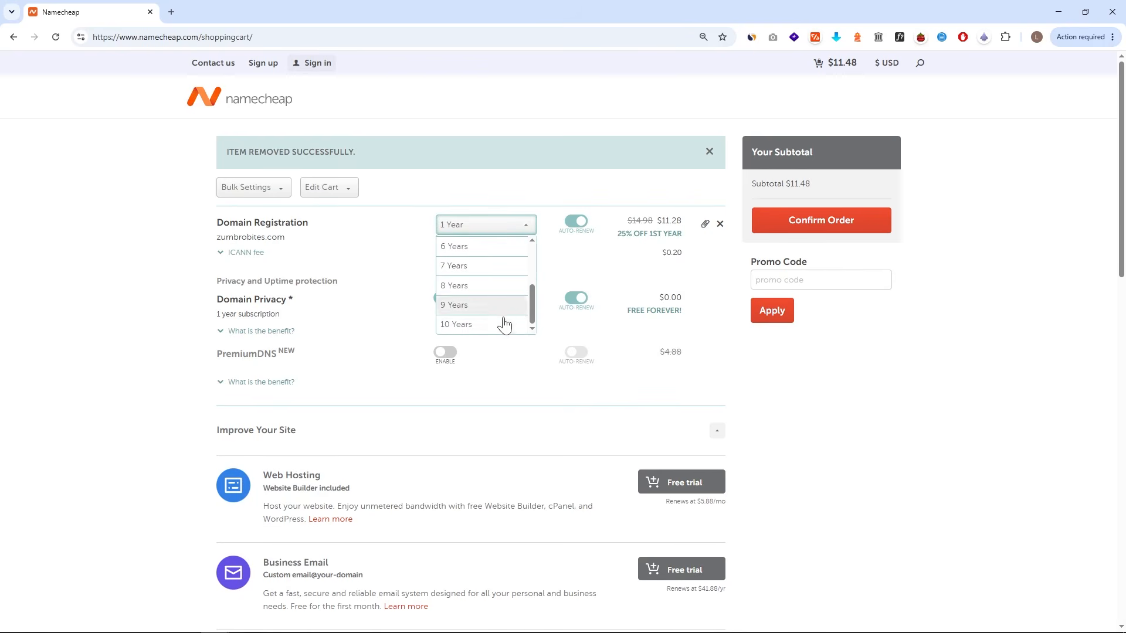
scroll(507, 295, up, 1)
scroll(503, 269, up, 1)
scroll(502, 292, down, 3)
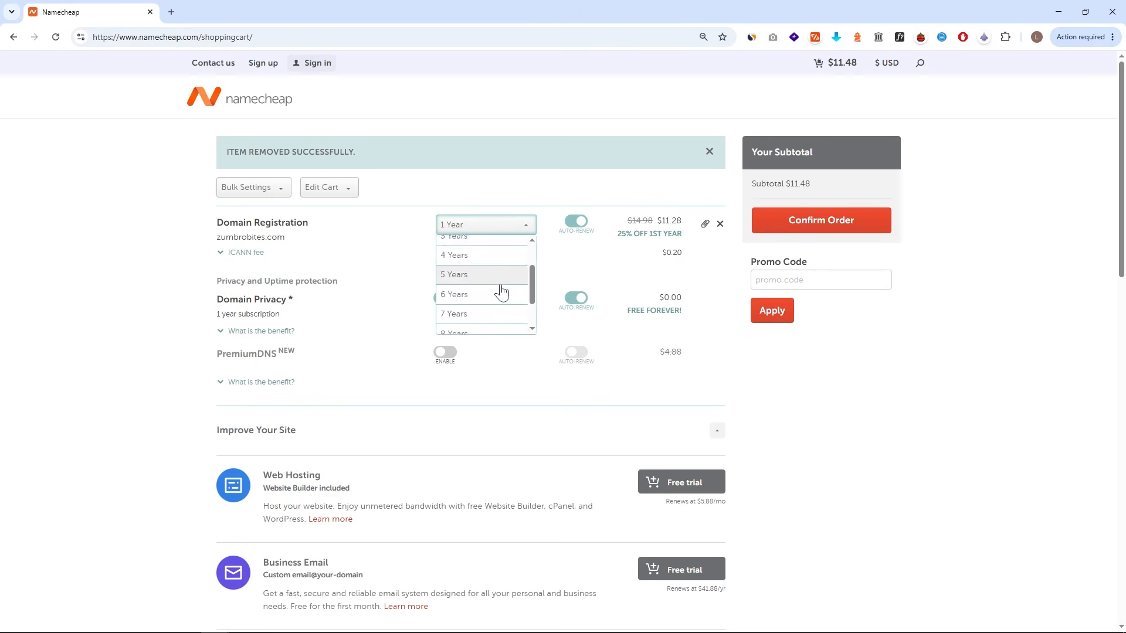
click(488, 320)
click(515, 231)
scroll(502, 289, up, 2)
click(500, 284)
click(511, 232)
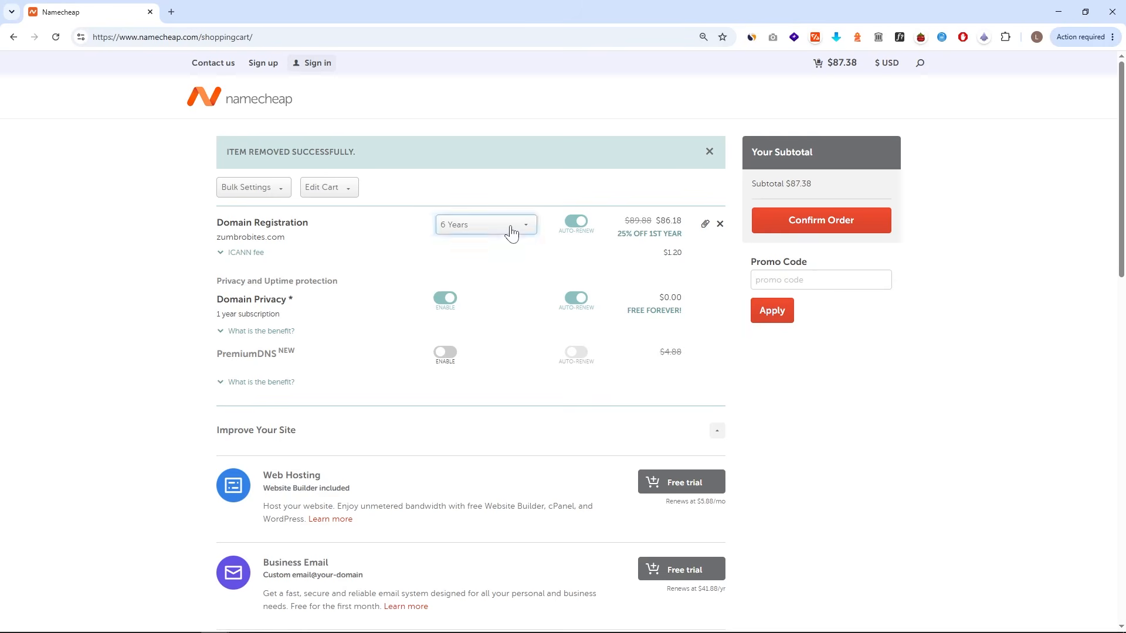
click(487, 287)
click(510, 228)
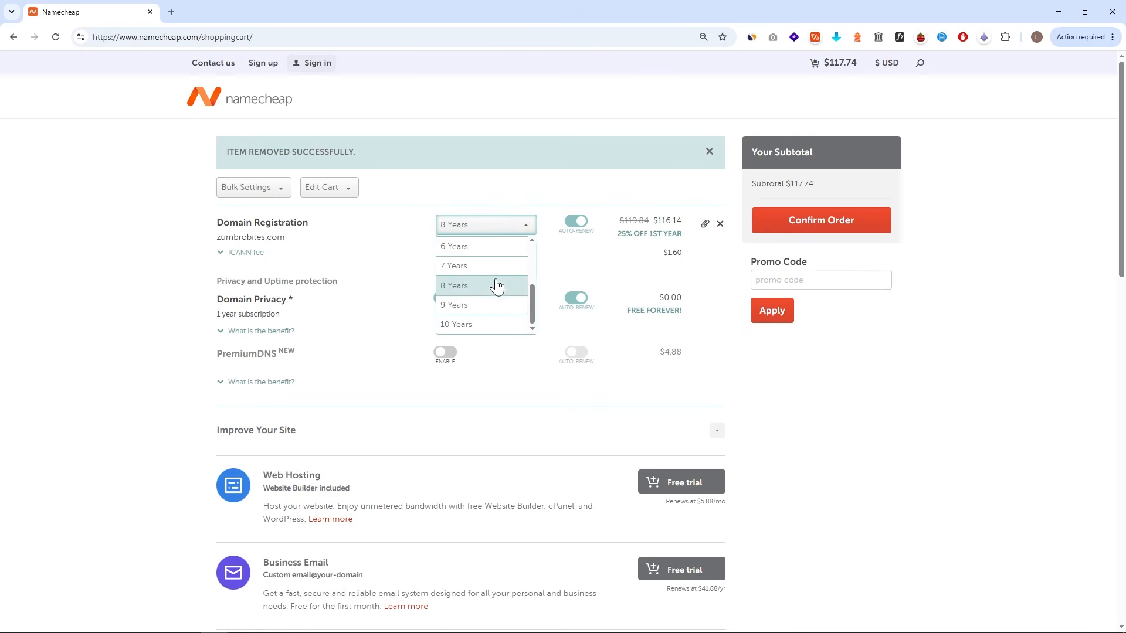
click(487, 306)
click(510, 230)
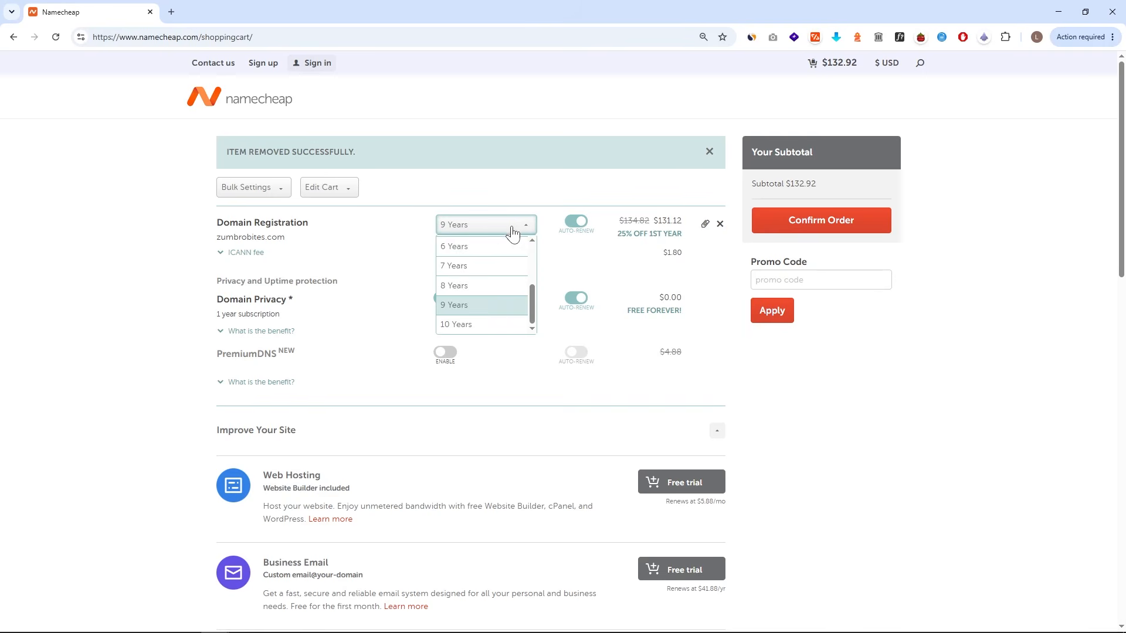
click(495, 325)
click(514, 230)
click(483, 246)
- Confirm the order, continue through sign-in and billing, and pay for the zumbrobites.com registration
click(803, 231)
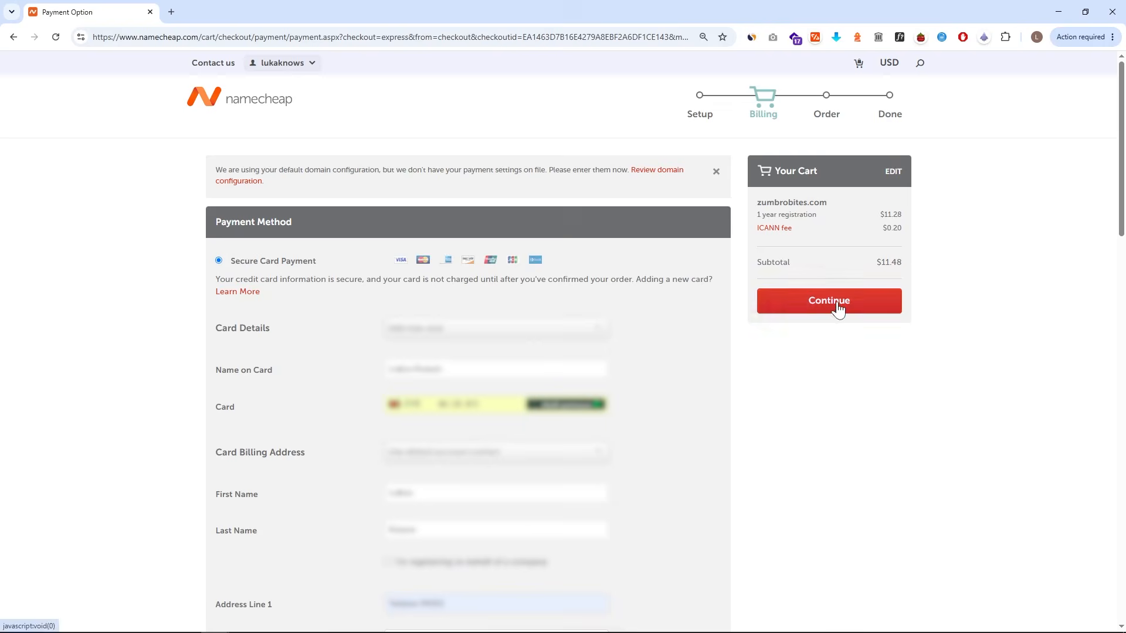
click(836, 306)
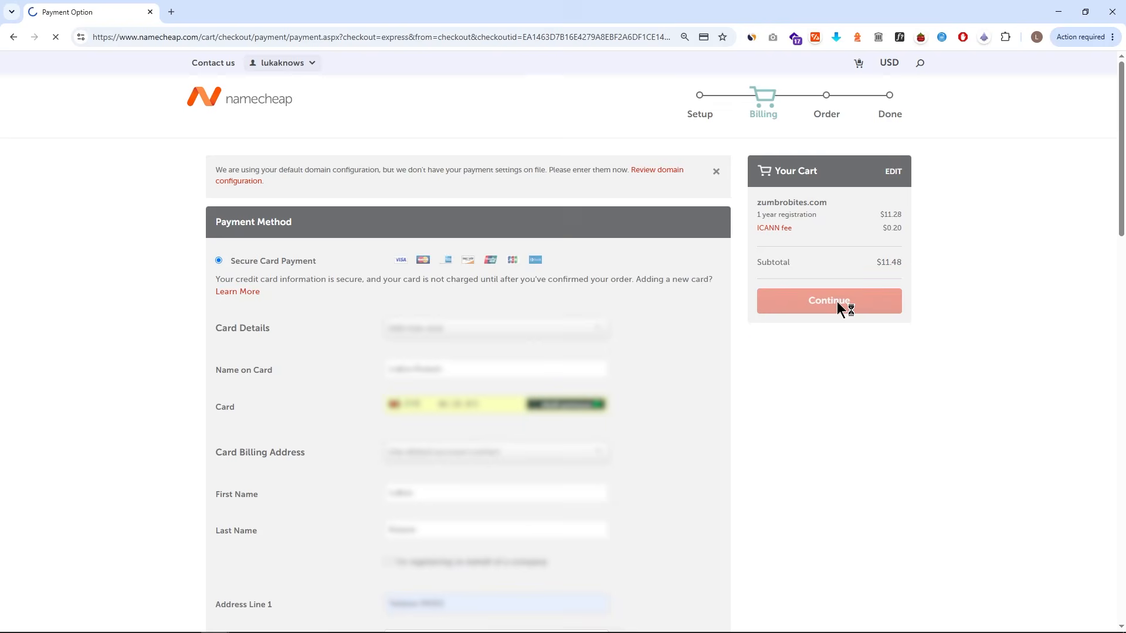
drag(260, 336, 320, 336)
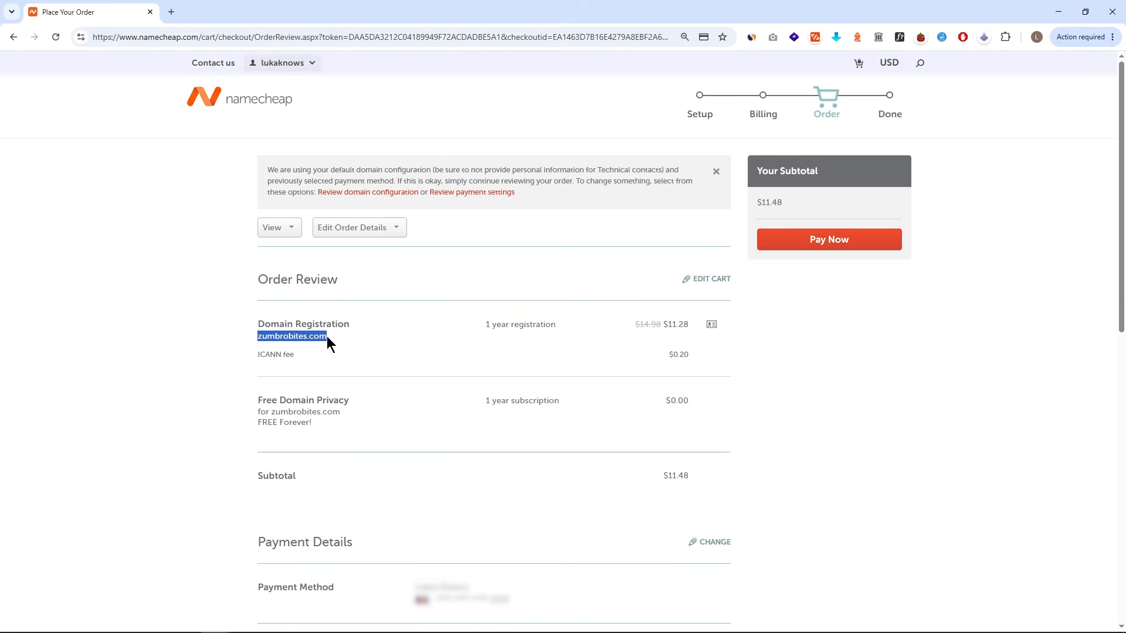
click(330, 337)
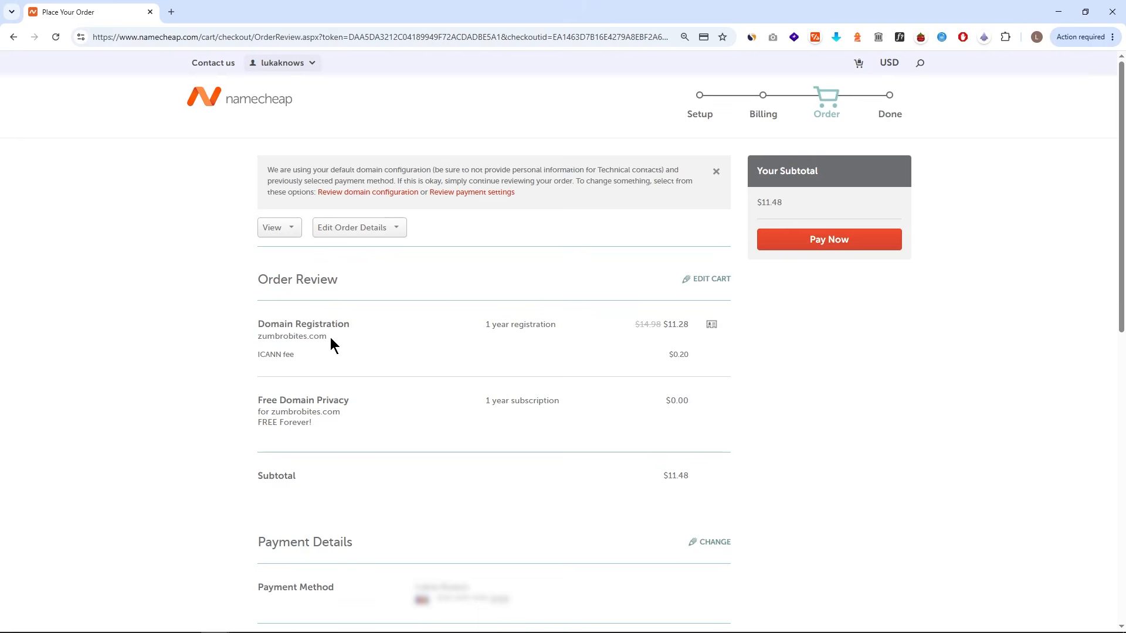
click(831, 245)
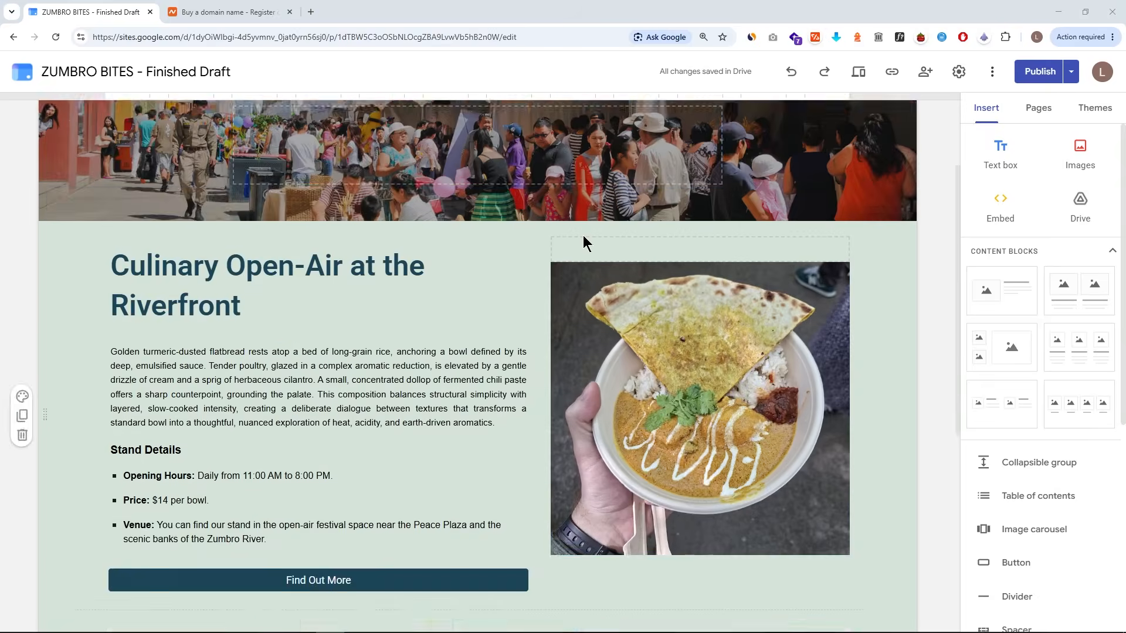
- Open the publish review for the Zumbro Bites site and return to the editor
scroll(756, 269, down, 7)
scroll(757, 269, up, 3)
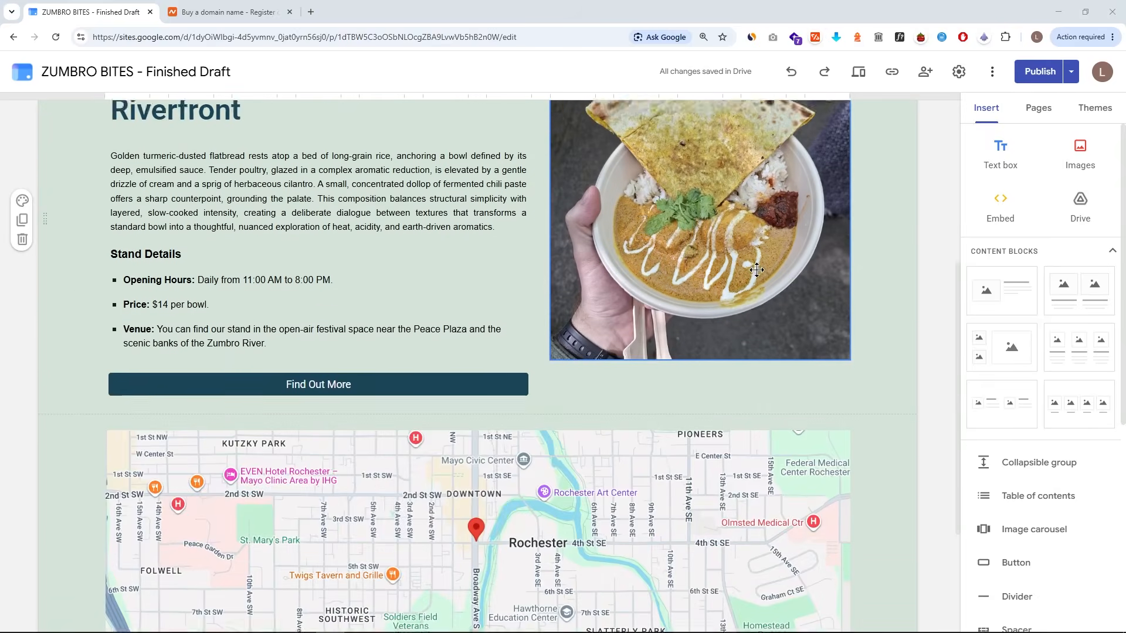
scroll(756, 270, up, 5)
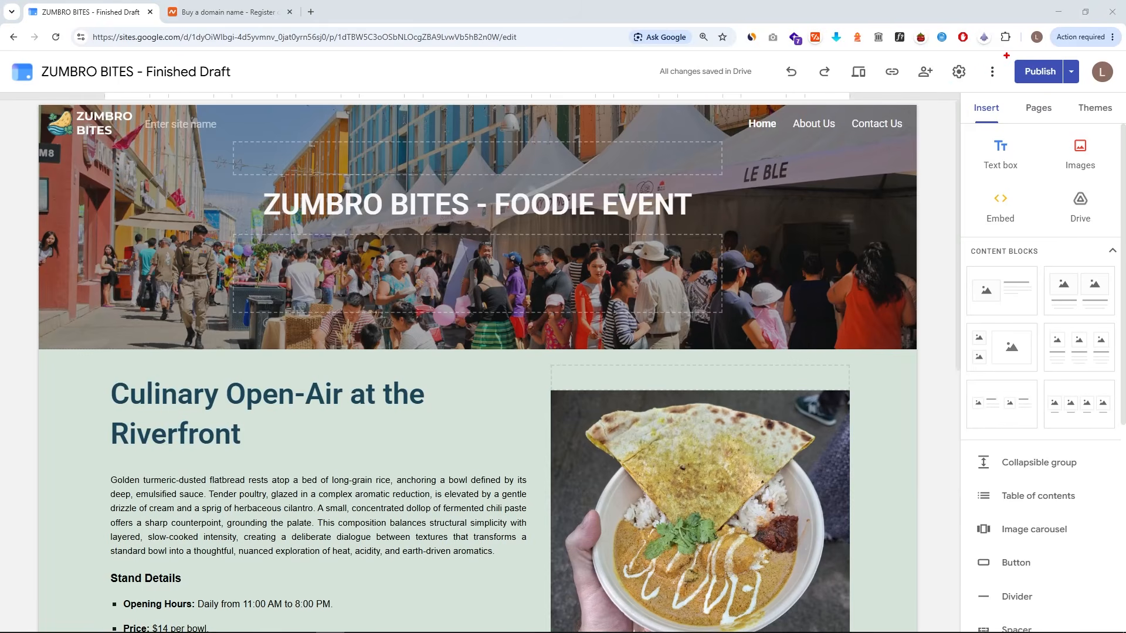
click(1039, 71)
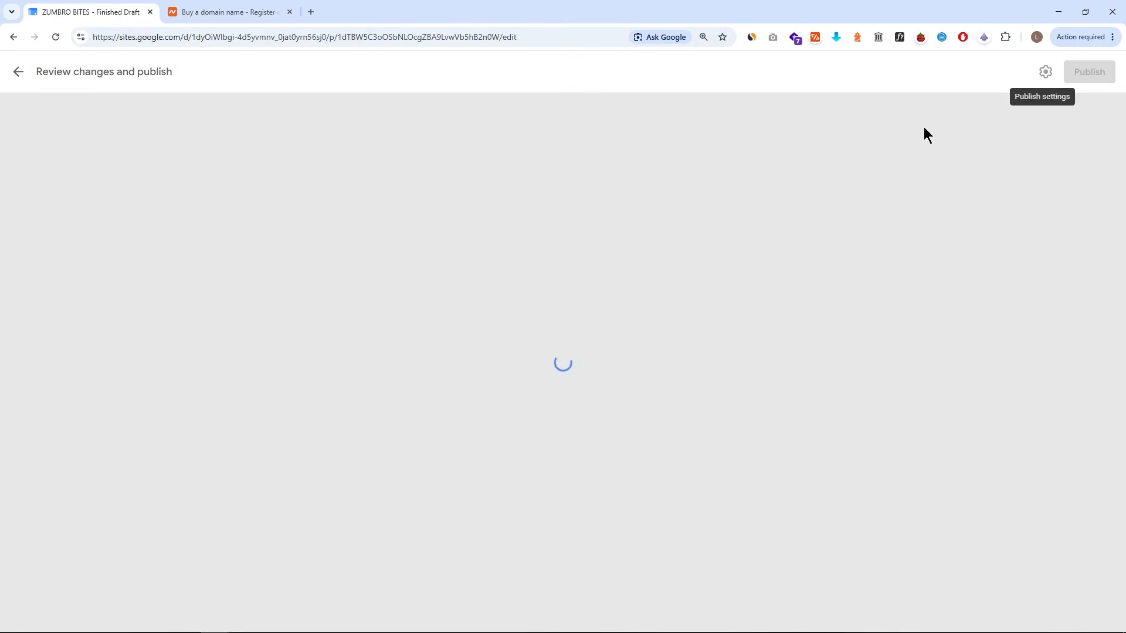
click(601, 372)
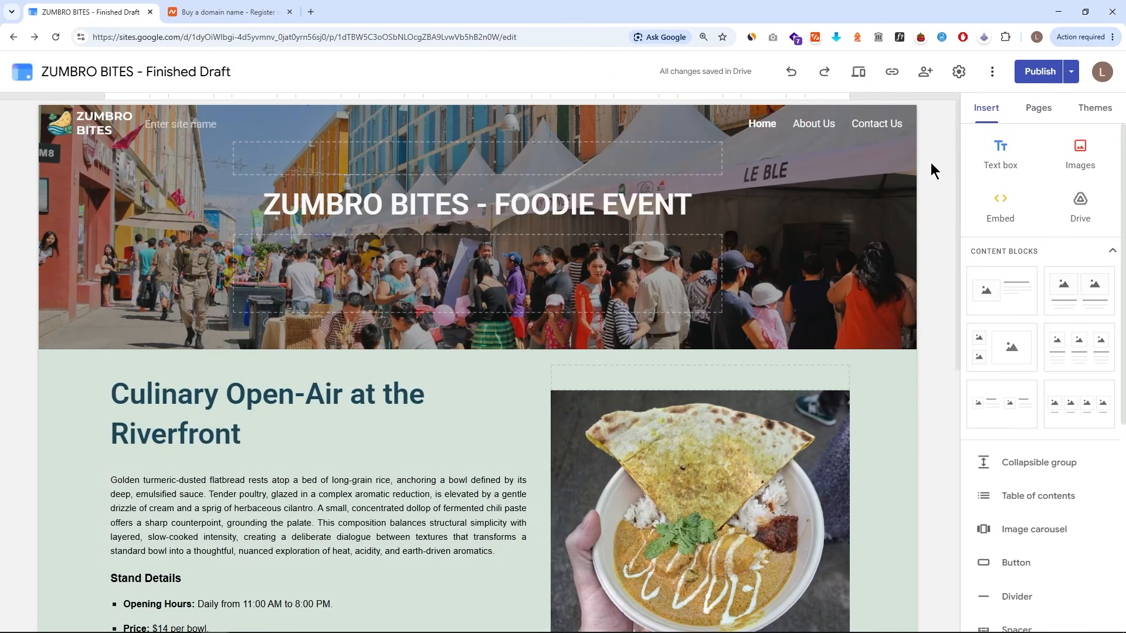
- In site Settings, start a custom domain setup and paste zumbrobites.com with the www prefix
click(958, 71)
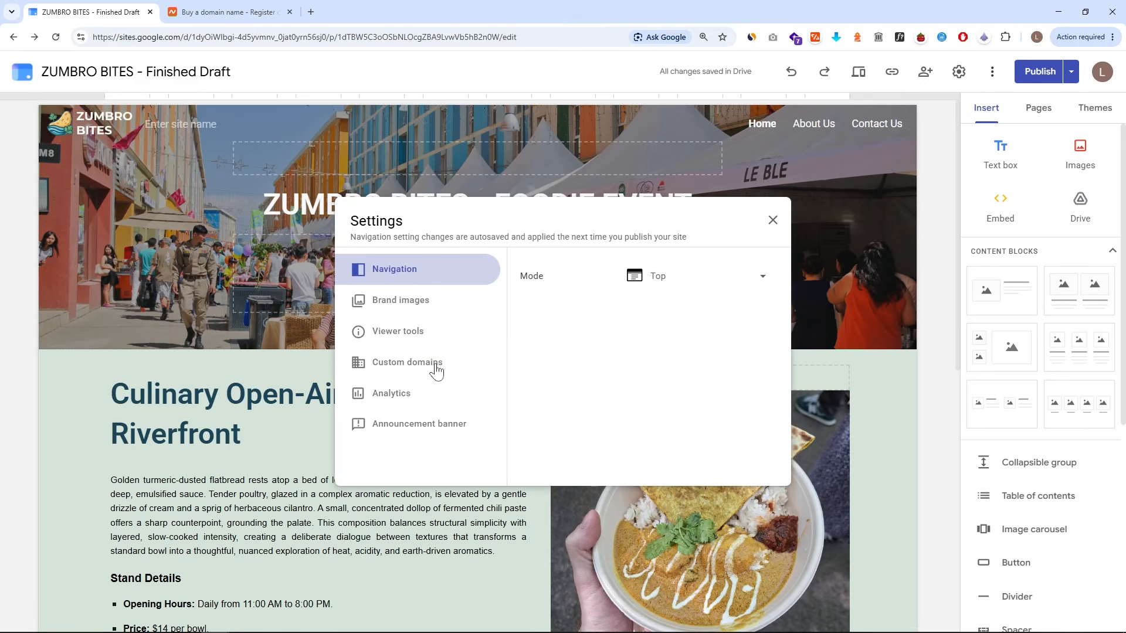
click(435, 365)
click(567, 347)
click(553, 317)
text(zumbrobites.com)
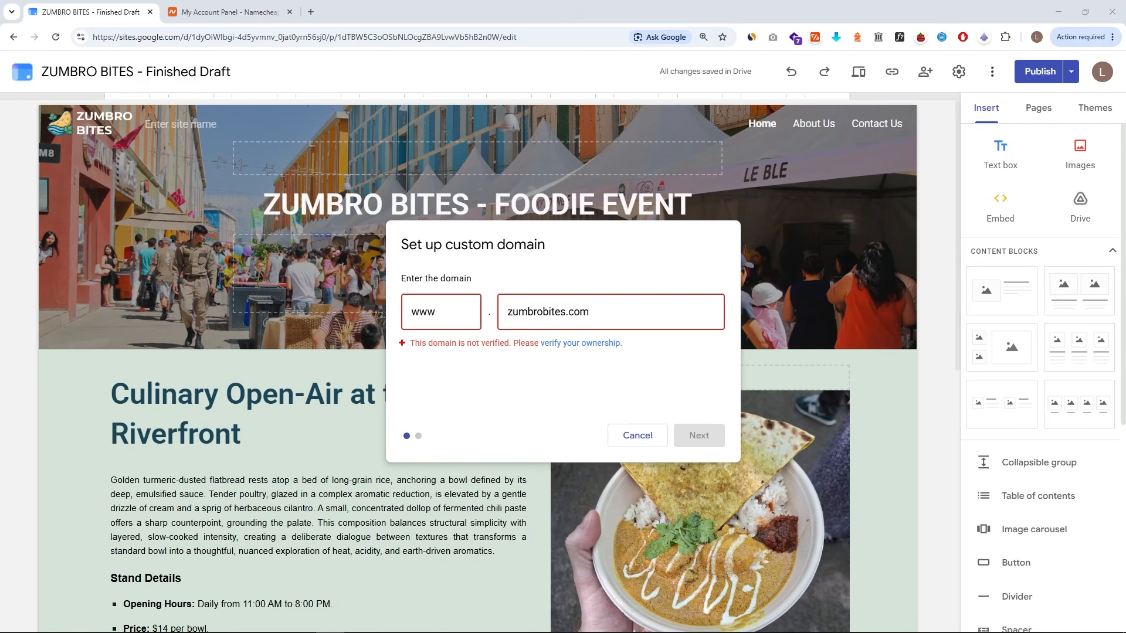
- Follow the ownership verification link to verify zumbrobites.com in Google Search Console
mouse_move(404, 334)
mouse_down()
mouse_move(510, 355)
mouse_move(628, 354)
mouse_move(611, 396)
mouse_up()
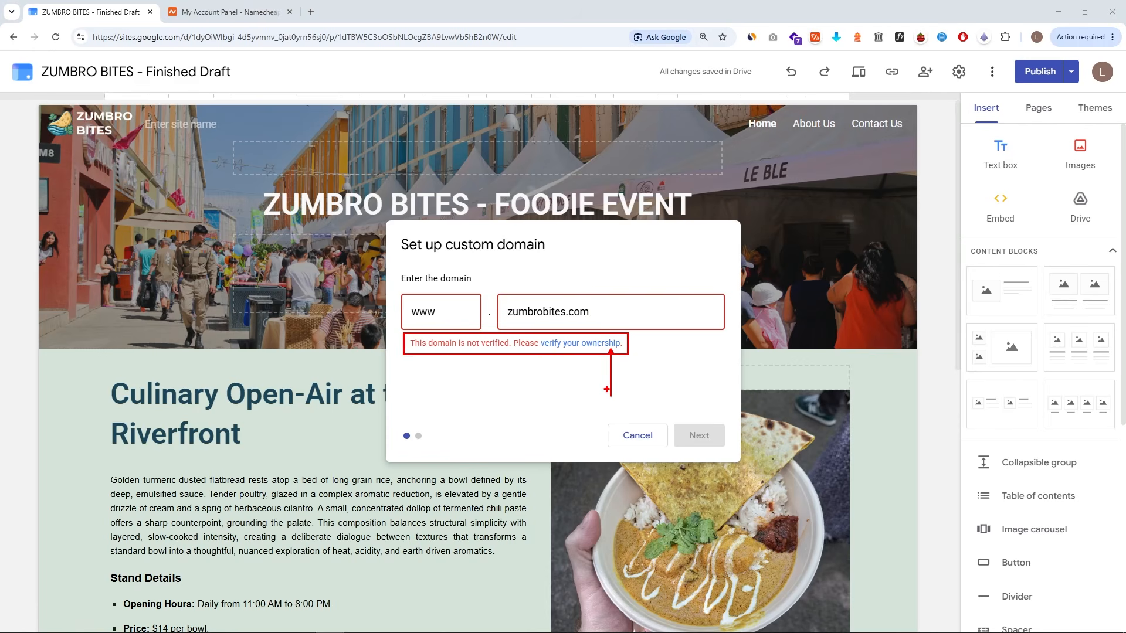
key(Escape)
click(604, 345)
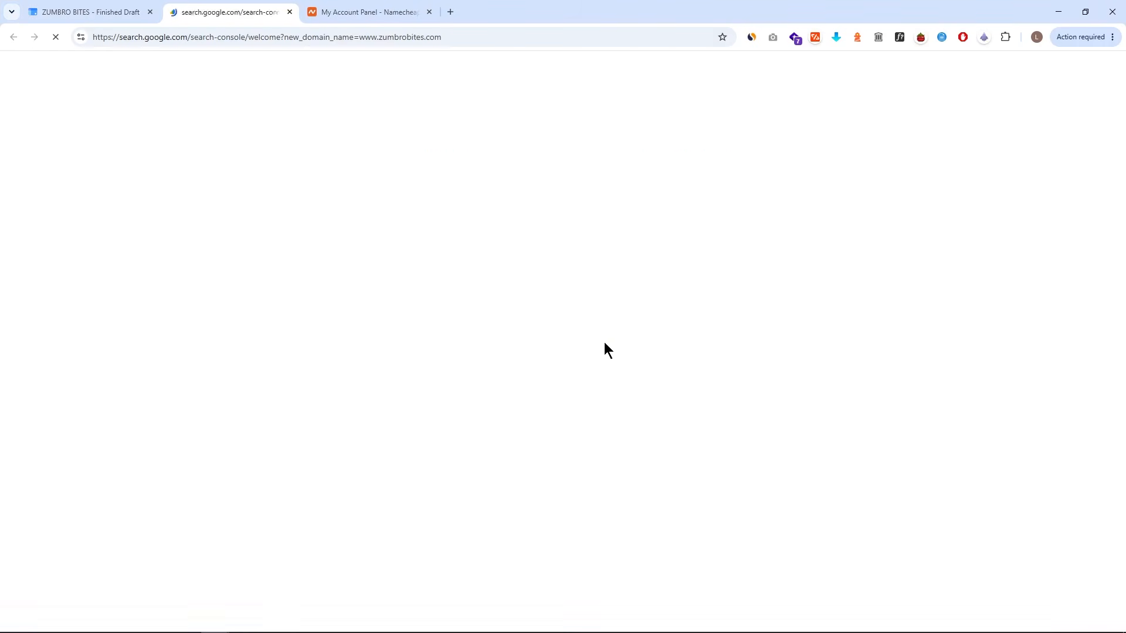
click(450, 420)
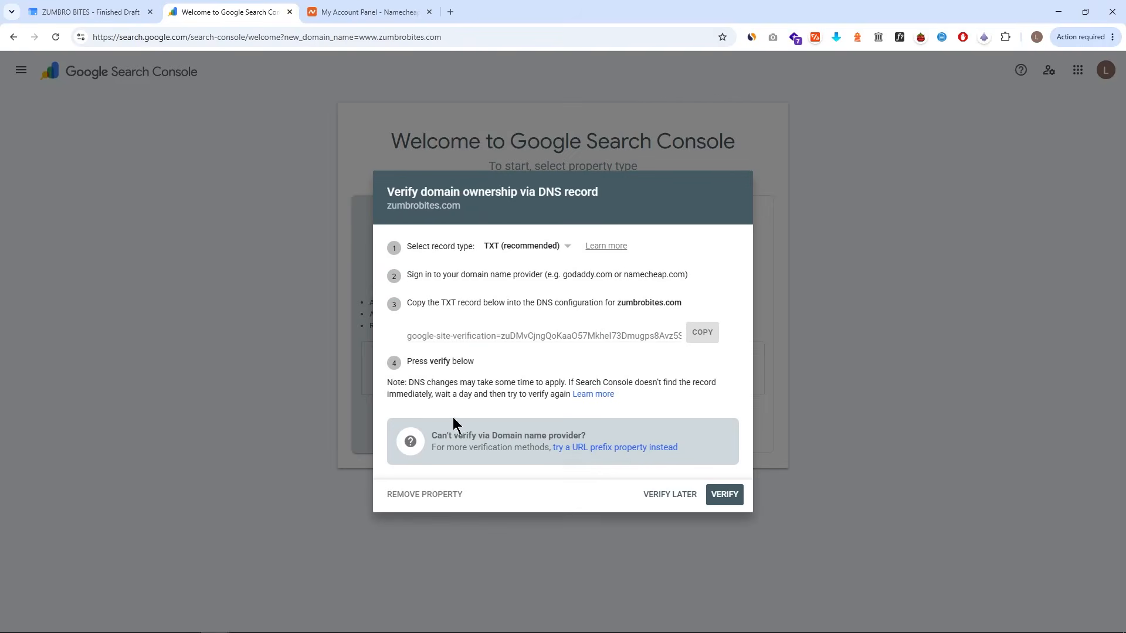
- Copy the TXT verification record for zumbrobites.com from the DNS verification dialog
drag(384, 295, 735, 354)
key(Escape)
click(702, 345)
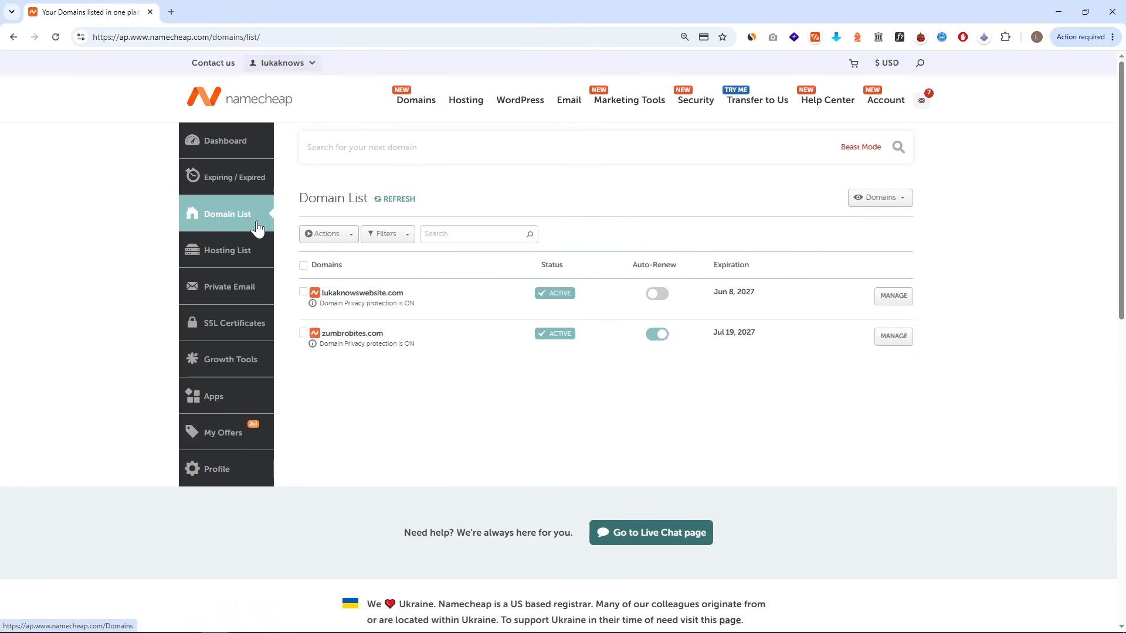
- Open Advanced DNS for zumbrobites.com in Namecheap and delete both existing host records
click(893, 444)
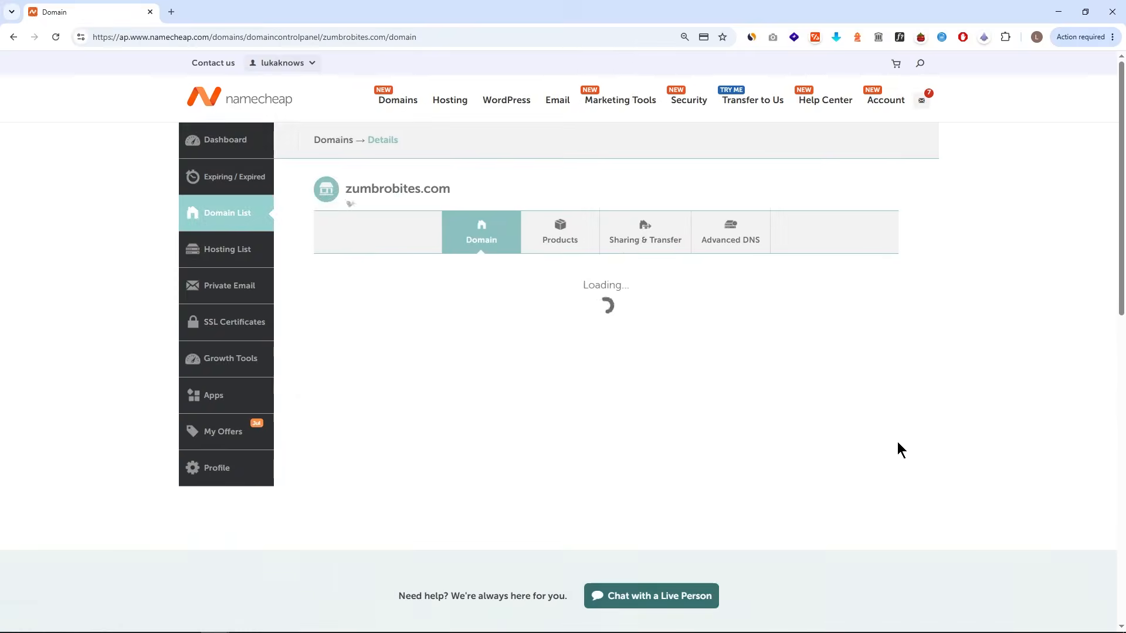
click(734, 239)
mouse_move(304, 394)
mouse_down()
mouse_move(445, 429)
mouse_move(734, 459)
mouse_up()
drag(865, 391, 901, 458)
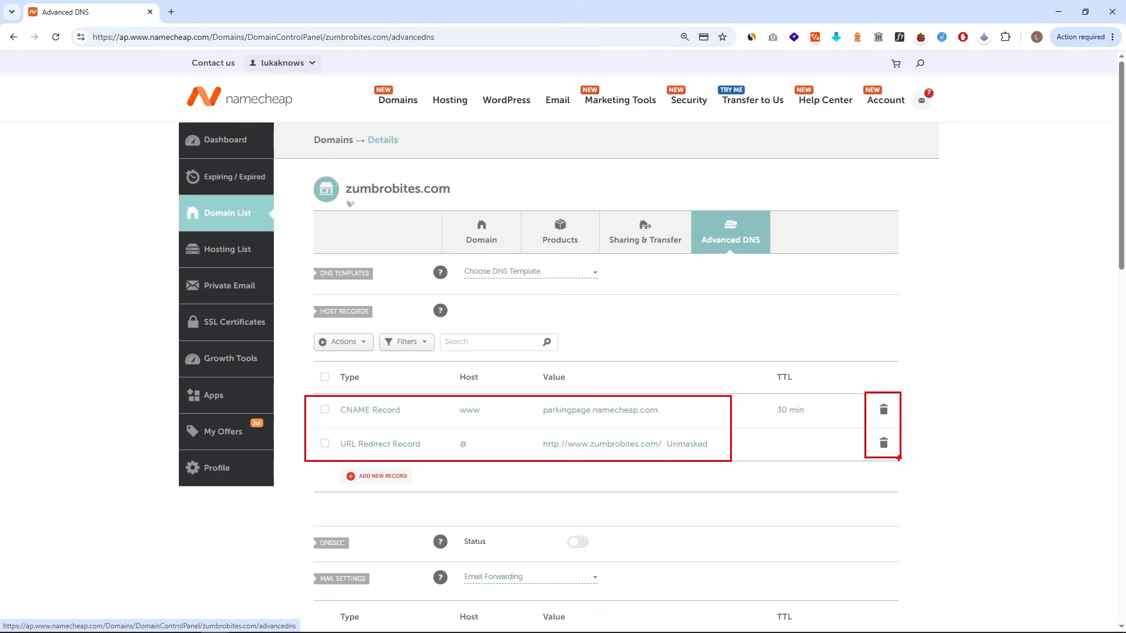
click(884, 409)
click(863, 454)
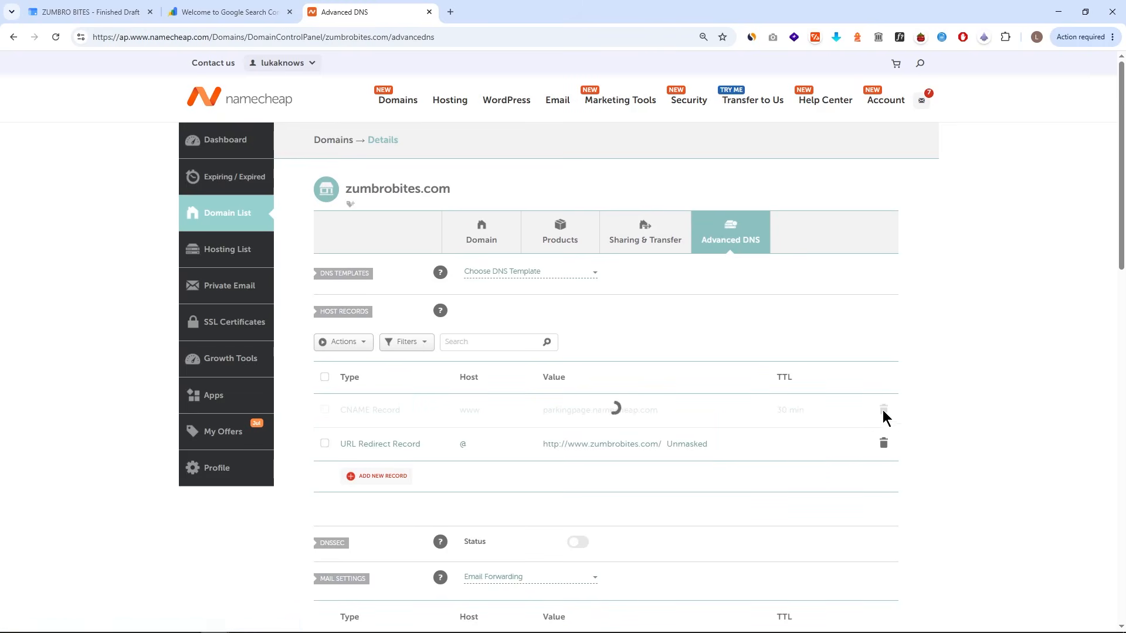
click(883, 409)
click(837, 460)
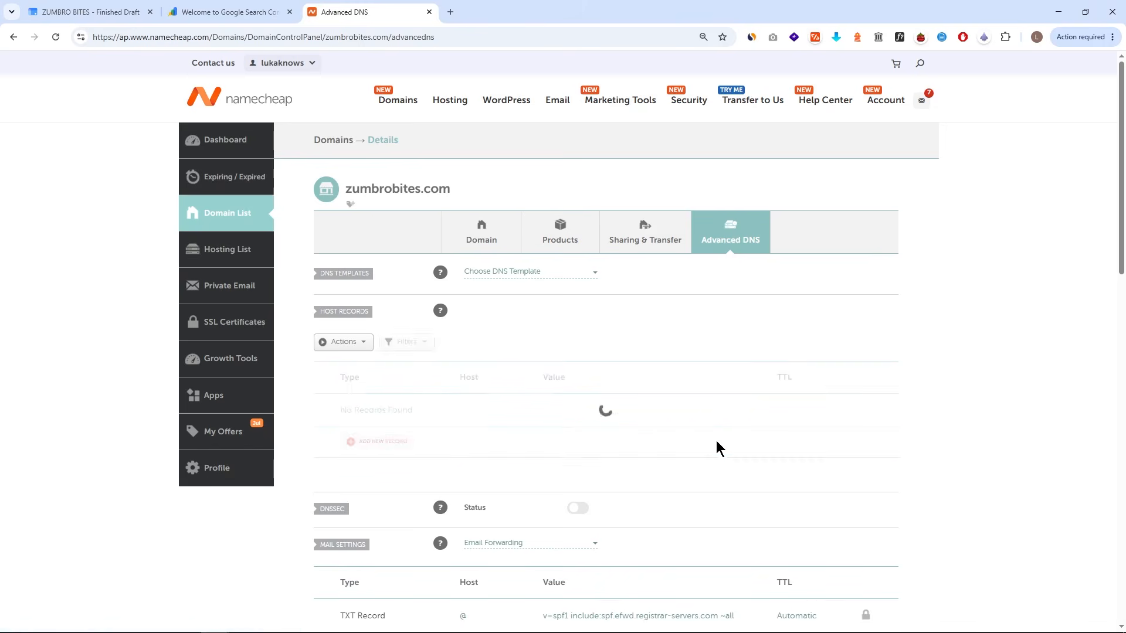
- Add a TXT Record with host @ and the pasted Google site verification value, and save it
drag(332, 425, 421, 457)
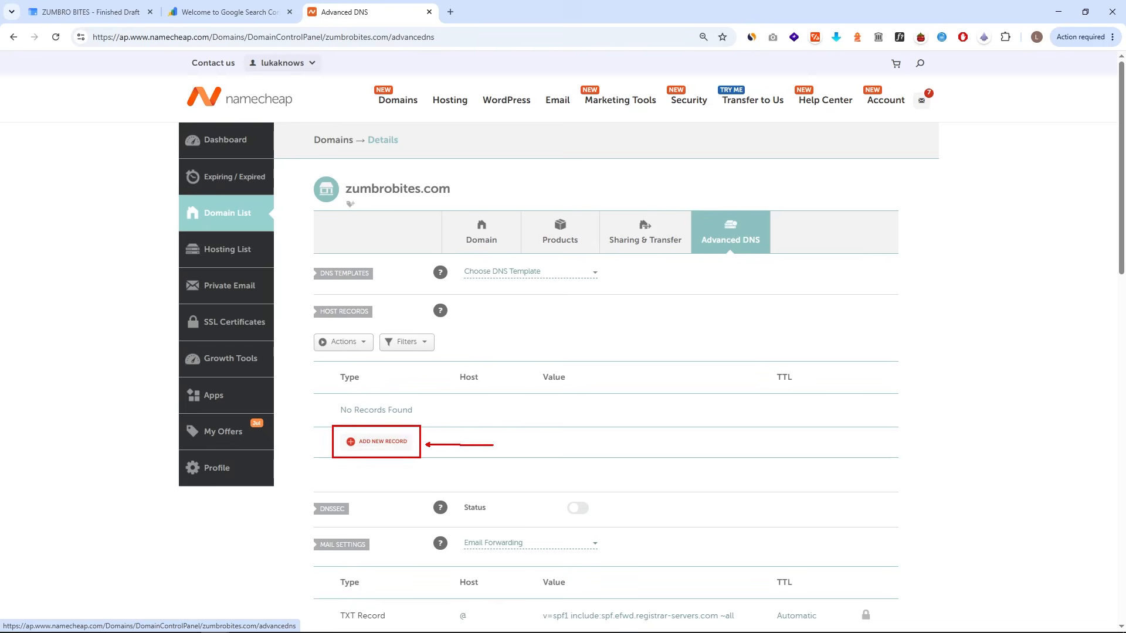
click(398, 441)
scroll(395, 442, down, 4)
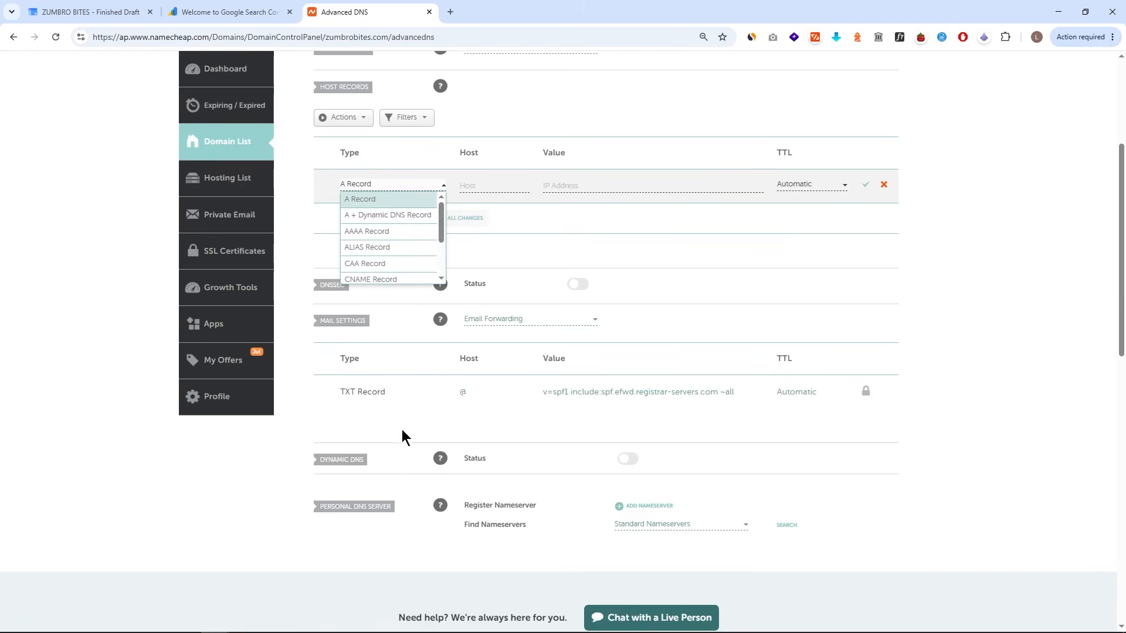
scroll(402, 234, down, 3)
drag(341, 250, 450, 268)
click(413, 261)
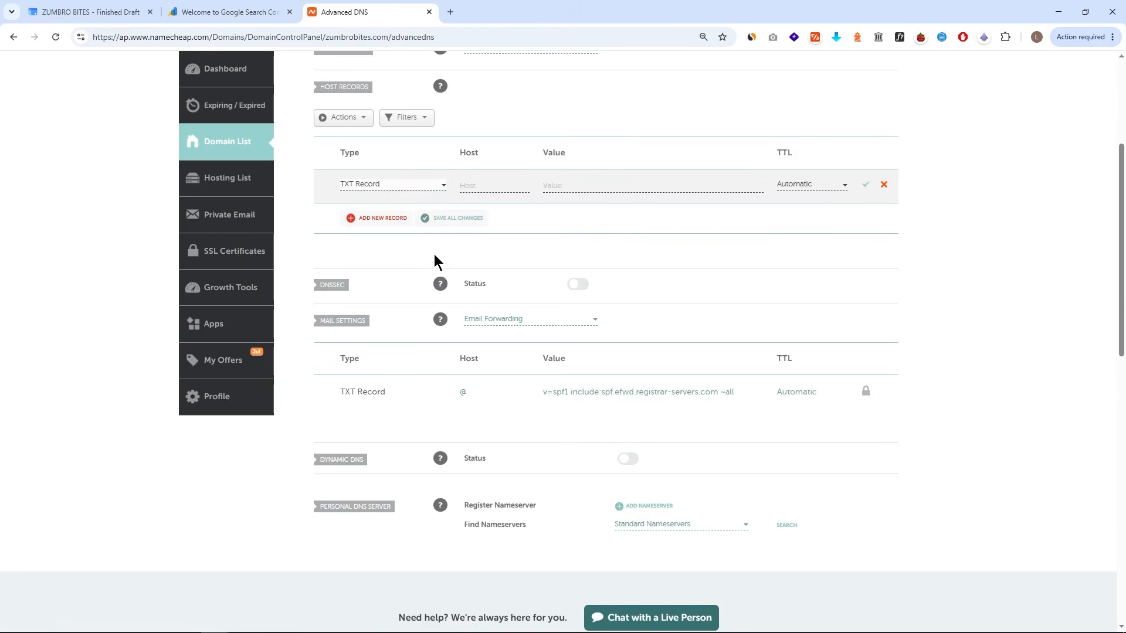
scroll(485, 279, up, 2)
click(487, 302)
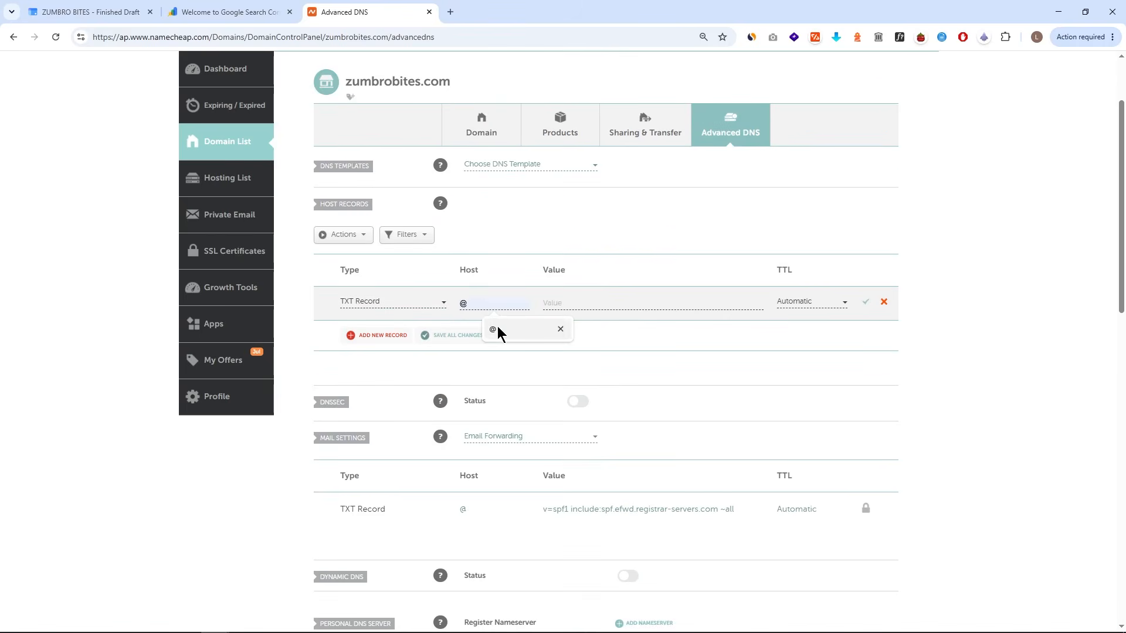
text(@)
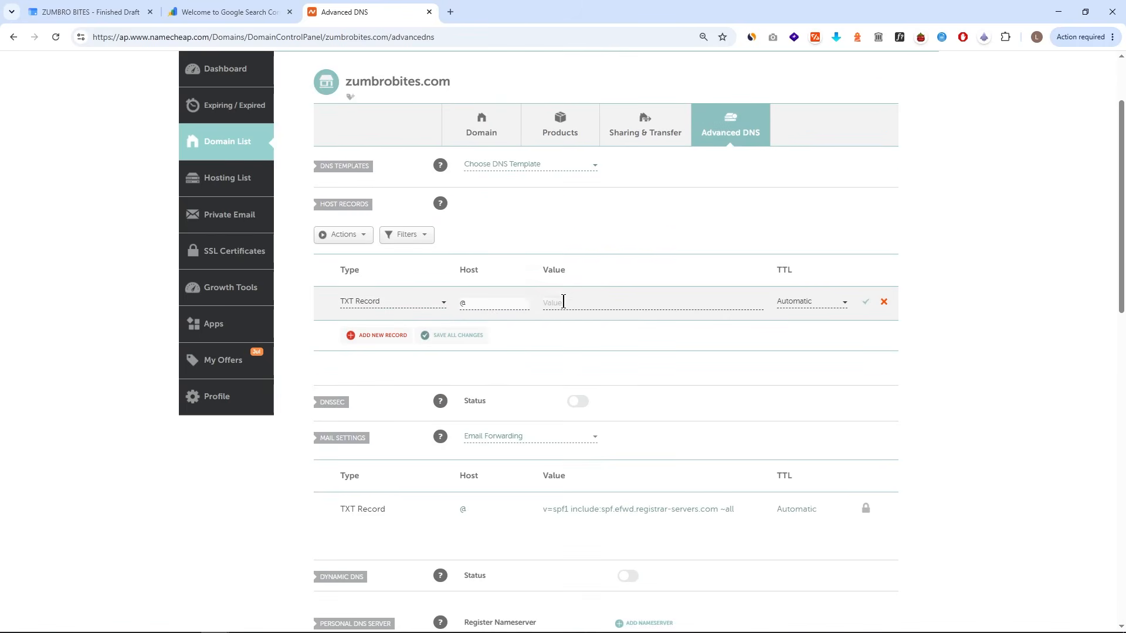
click(563, 302)
key(ctrl+v)
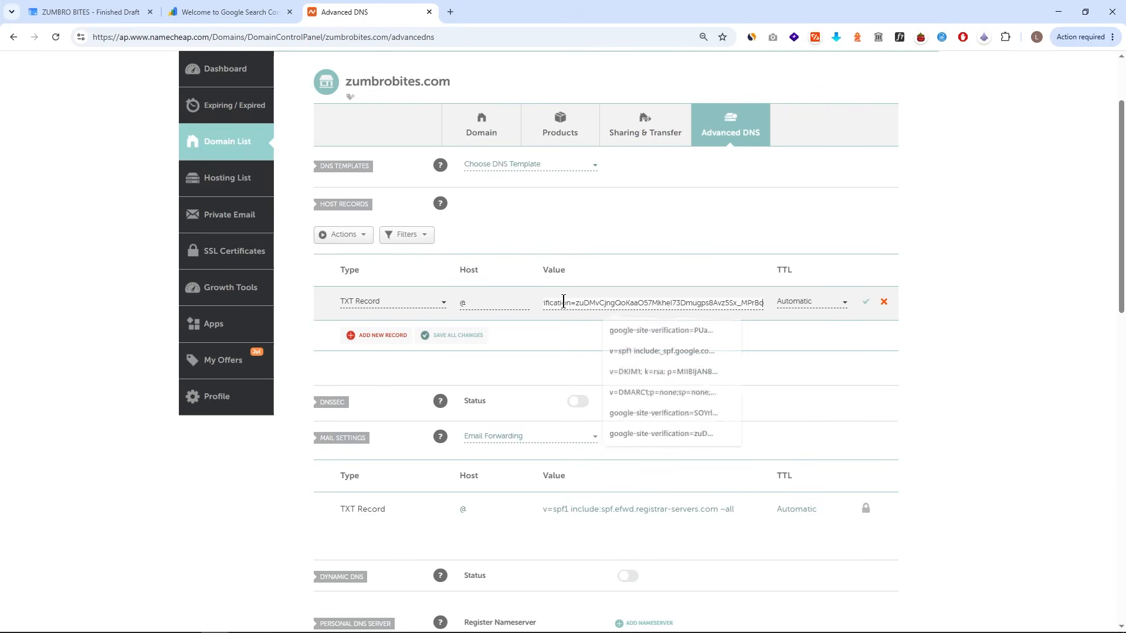
click(865, 302)
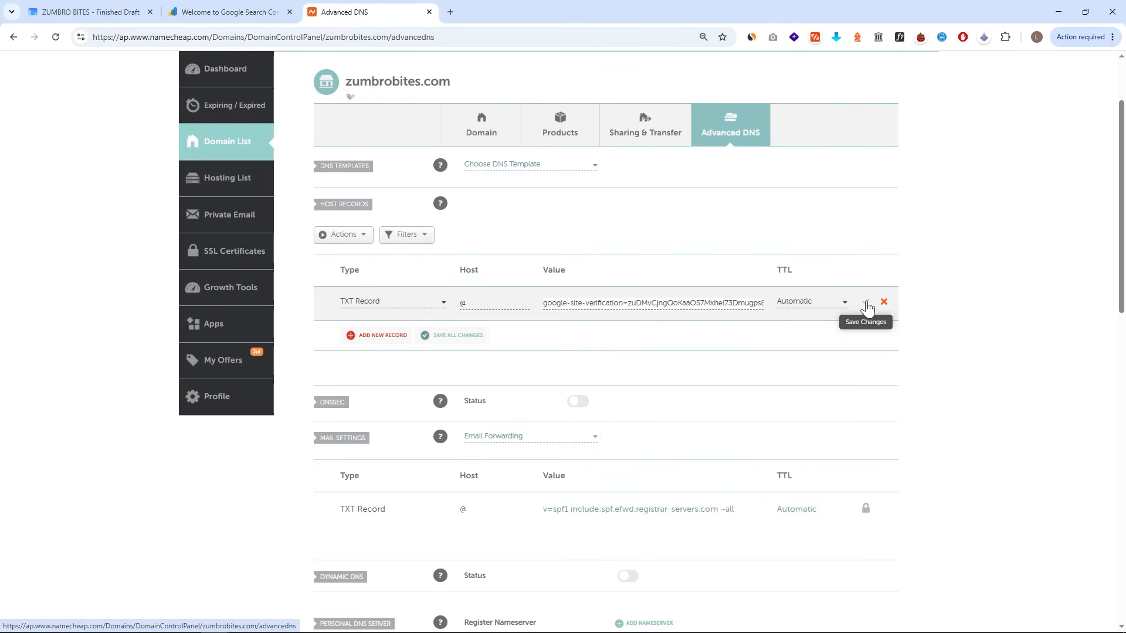
click(867, 304)
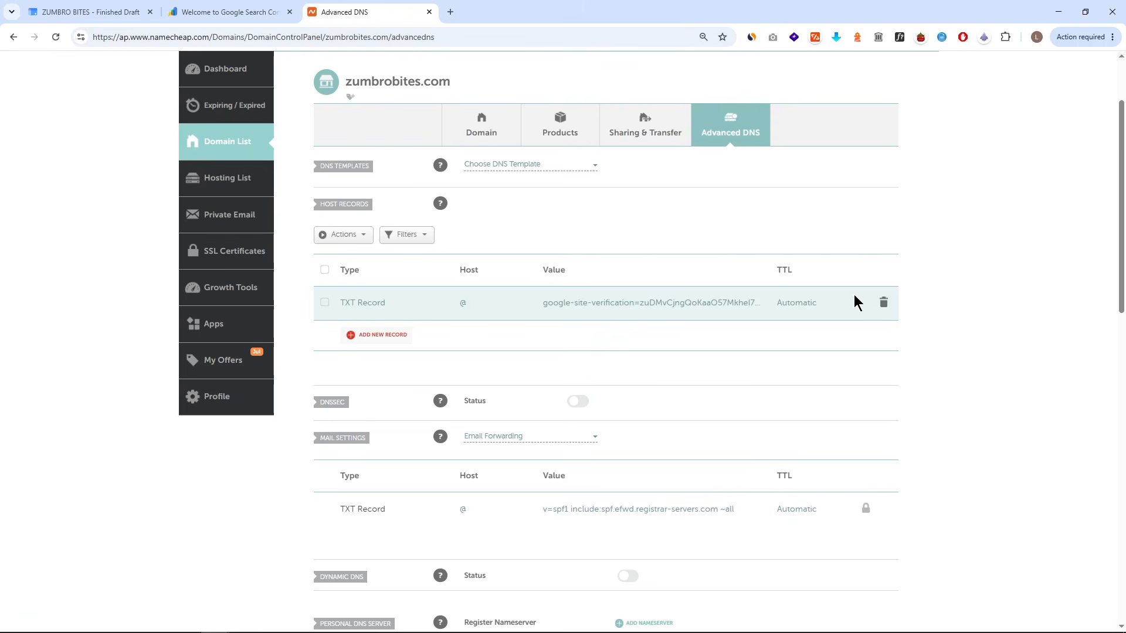
- Verify domain ownership in Search Console and close the Search Console tab
click(249, 8)
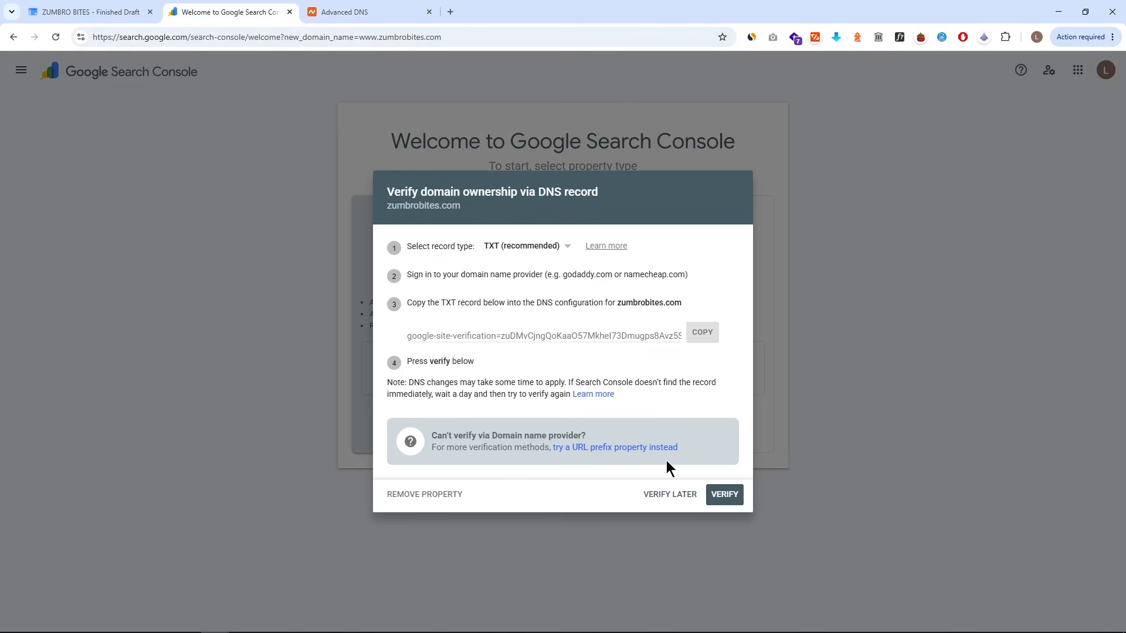
drag(729, 481, 729, 413)
click(725, 495)
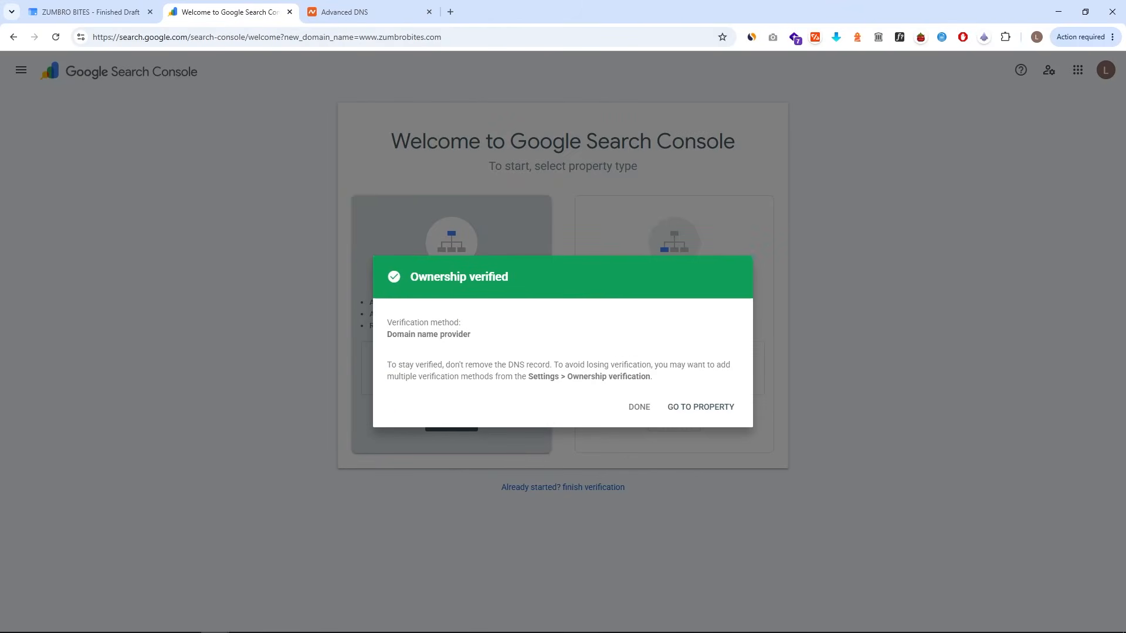
key(ctrl+w)
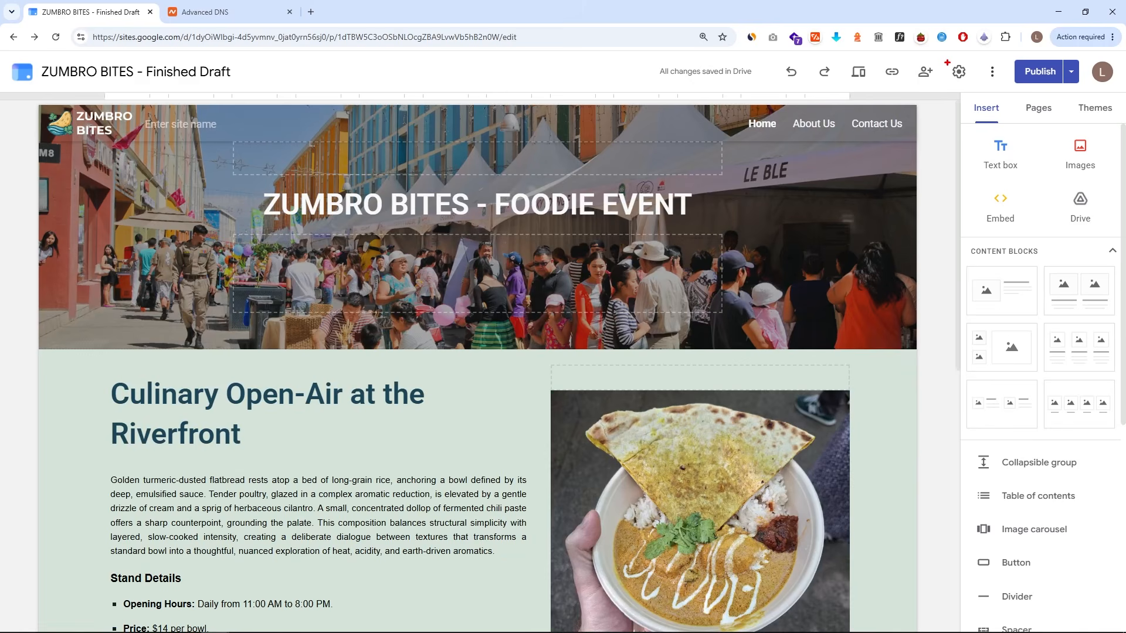
- Restart the custom domain setup in site Settings, paste zumbrobites.com with the www prefix, and continue
click(959, 71)
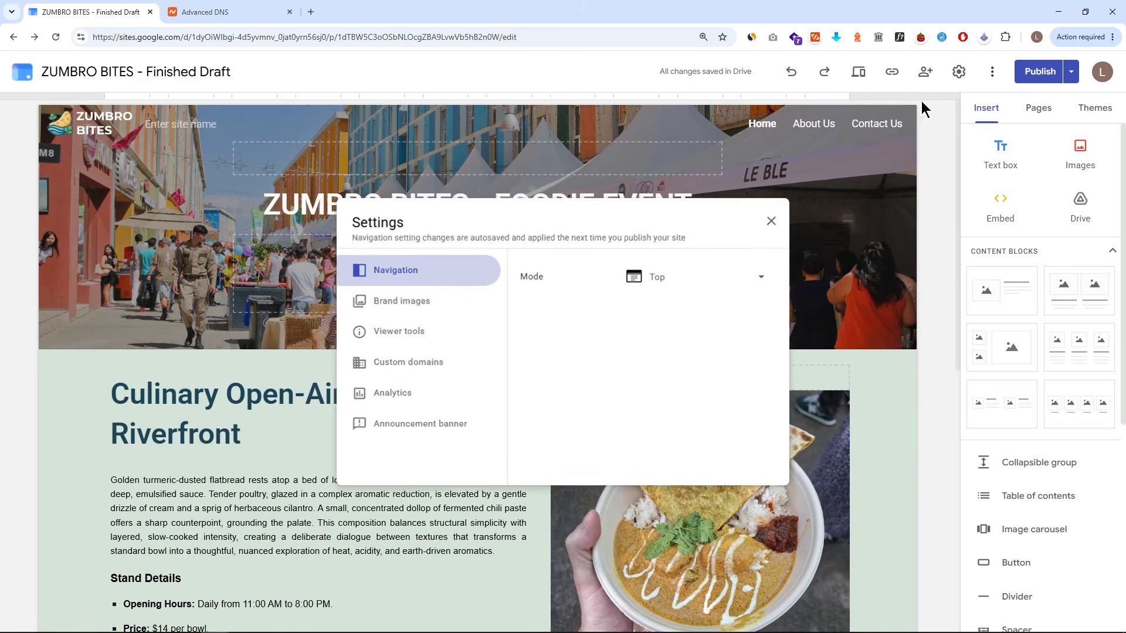
click(431, 368)
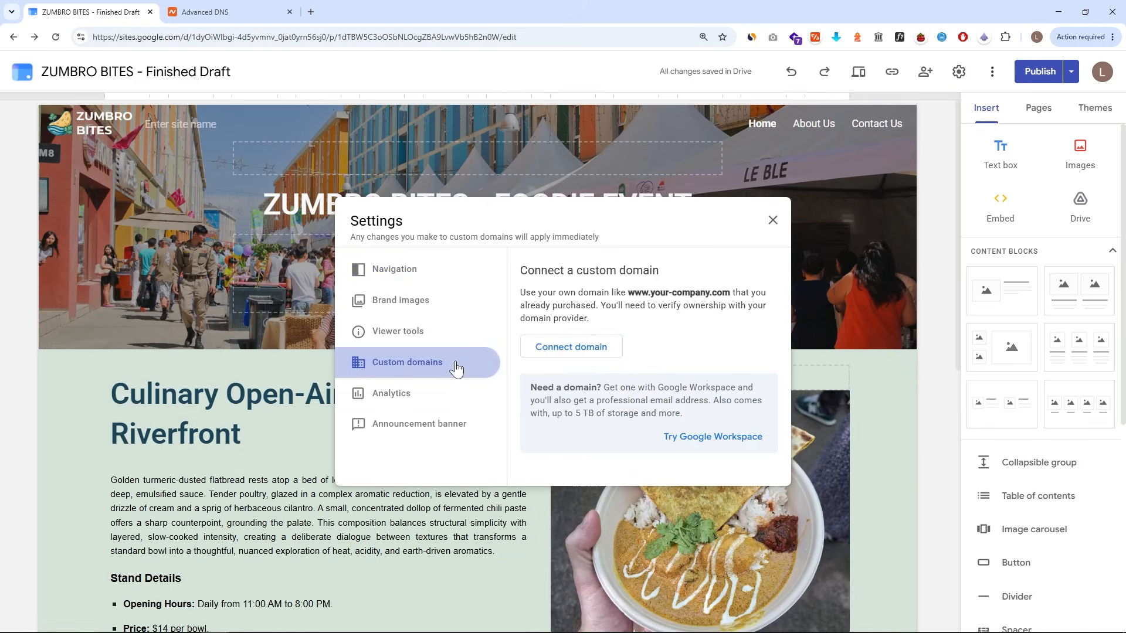
click(590, 352)
click(538, 319)
text(zumbrobites.com)
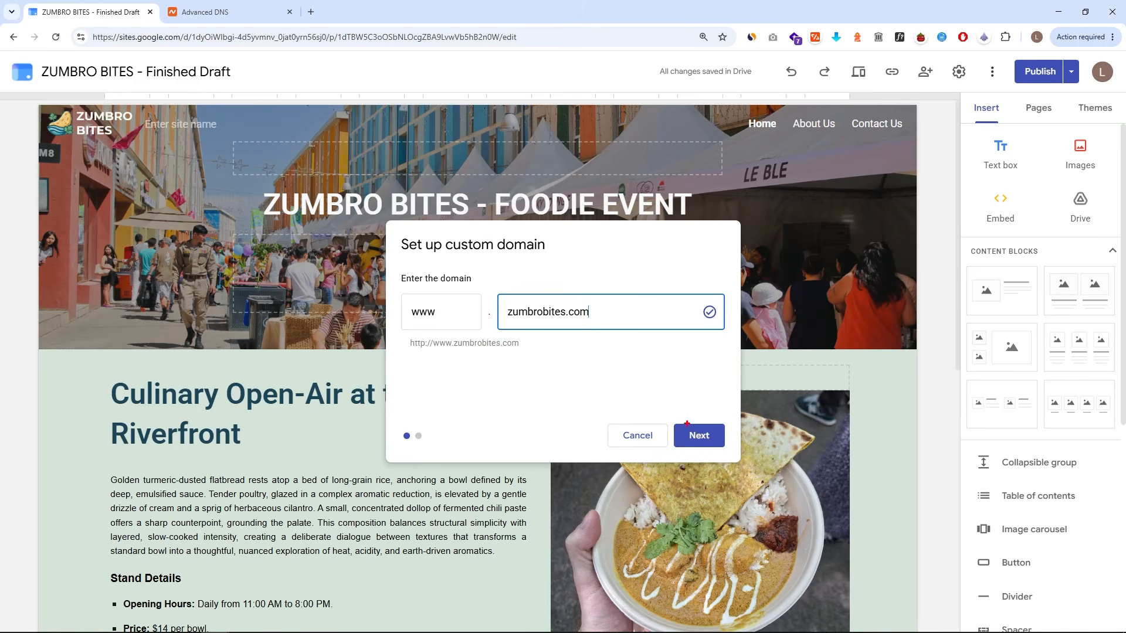
click(691, 434)
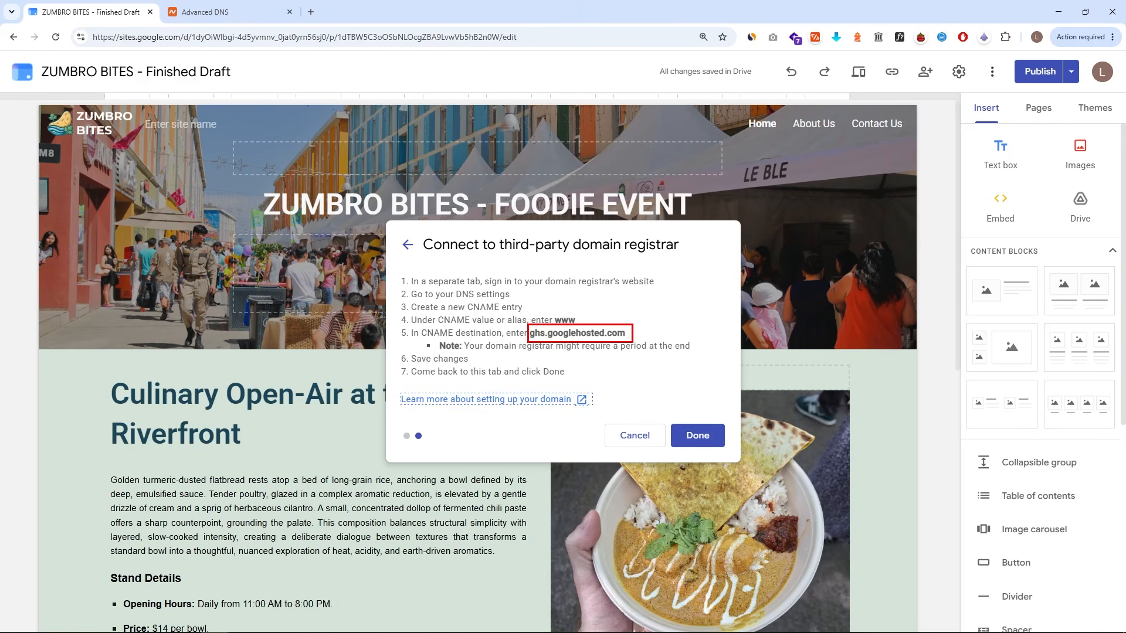
- Add a CNAME Record in Namecheap with host www pointing to ghs.googlehosted.com and save it
triple_click(613, 333)
click(626, 333)
drag(624, 332, 530, 335)
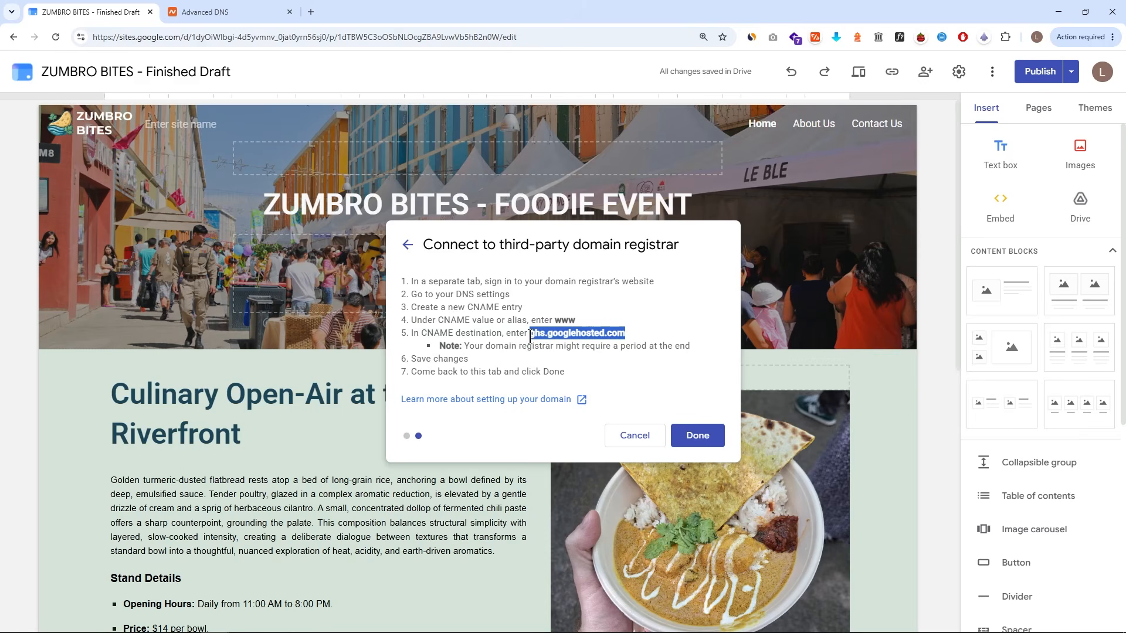
key(ctrl+Tab)
mouse_move(338, 431)
mouse_down()
mouse_move(417, 455)
mouse_move(504, 442)
mouse_up()
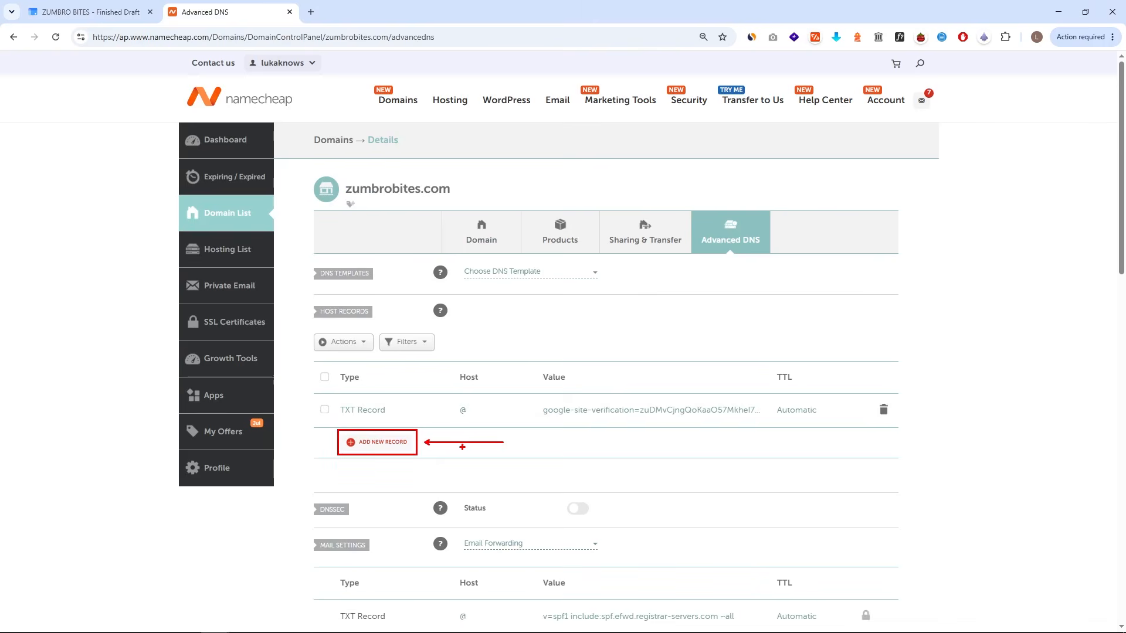
click(400, 442)
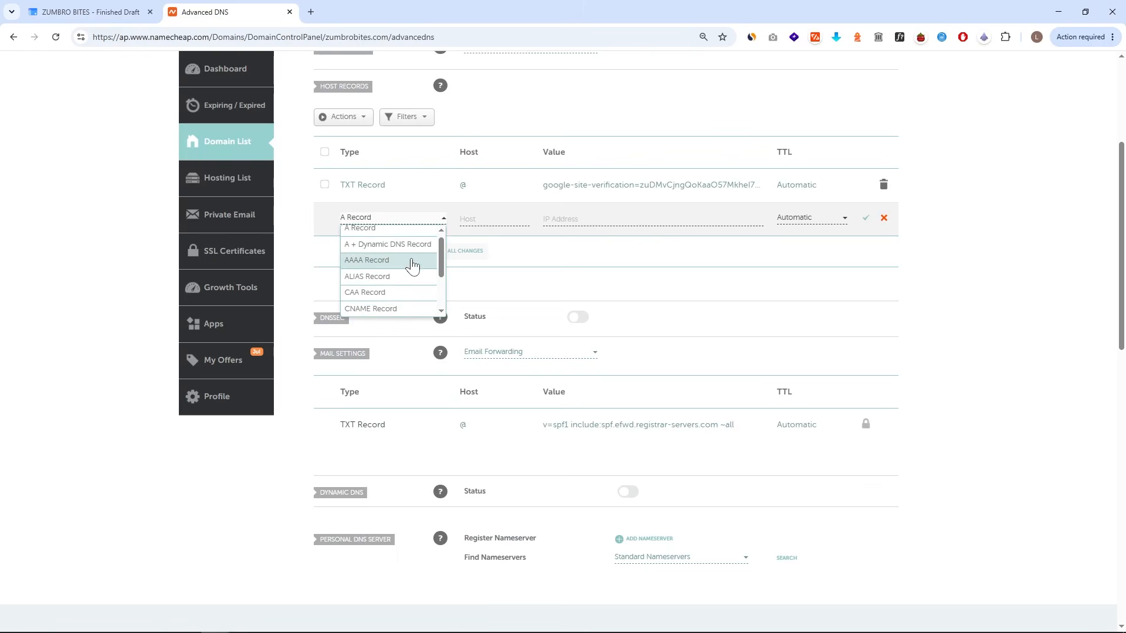
scroll(413, 261, down, 2)
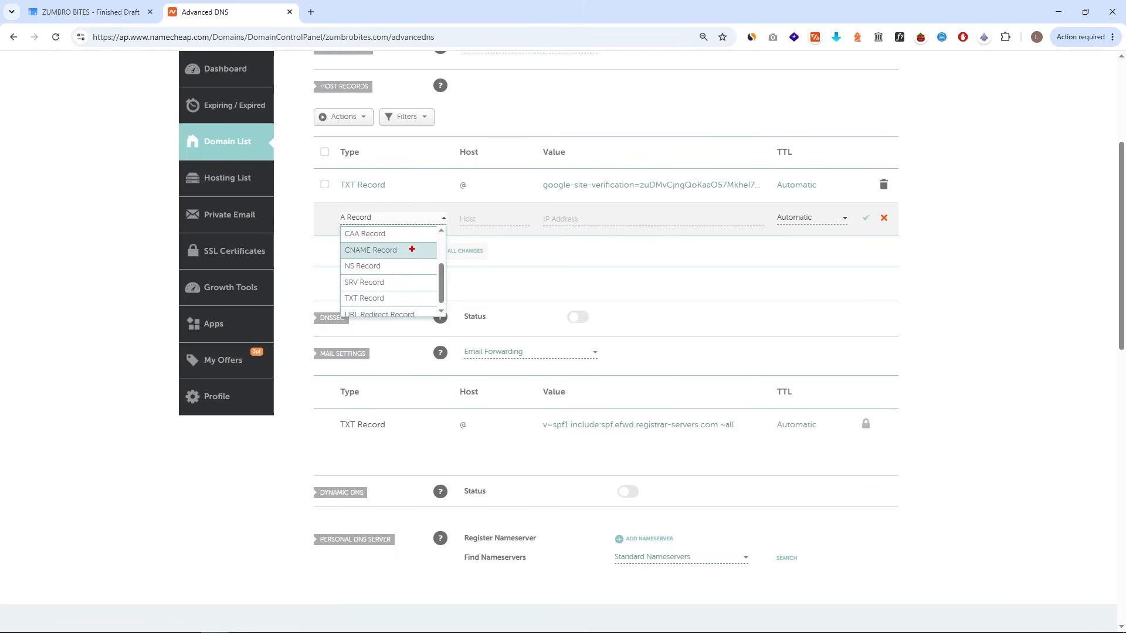
drag(338, 242, 434, 260)
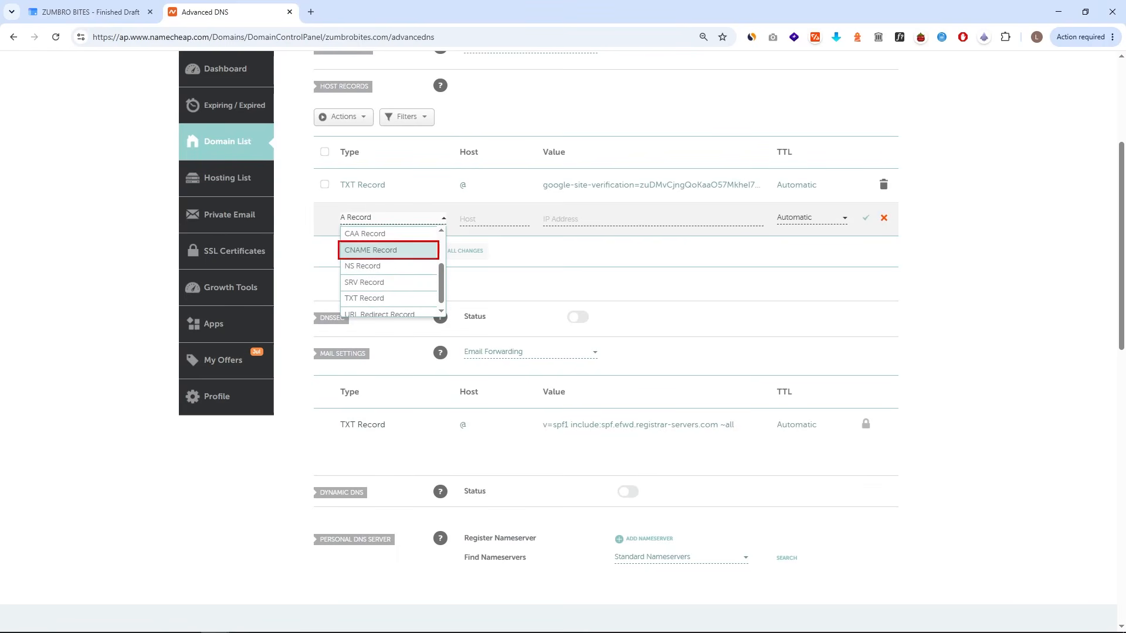
click(423, 256)
click(483, 217)
text(ww)
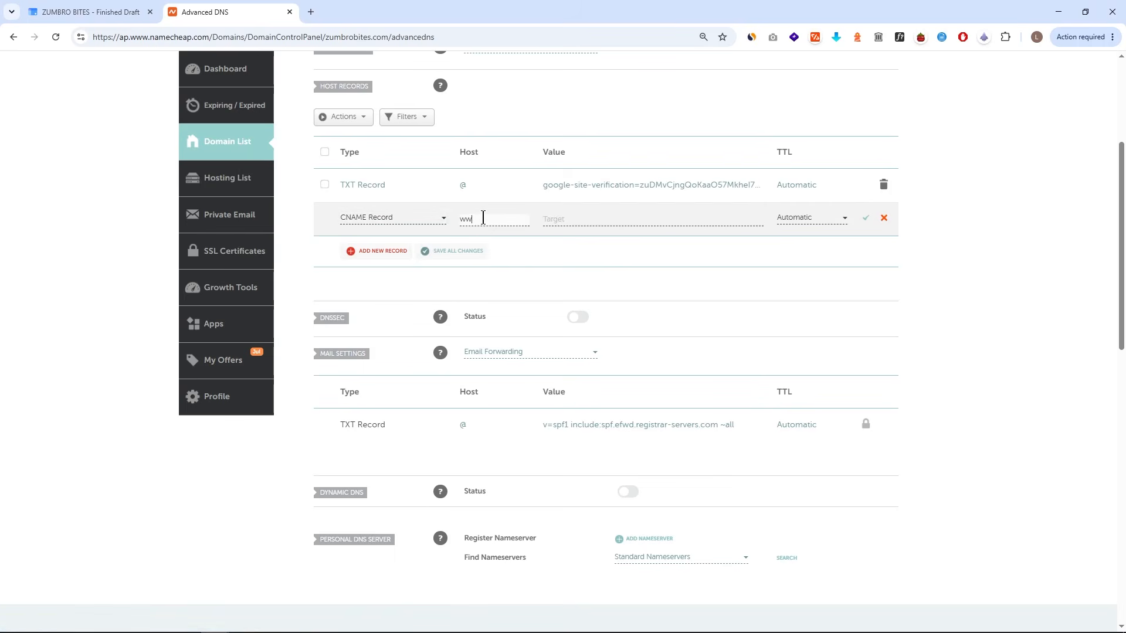
click(563, 215)
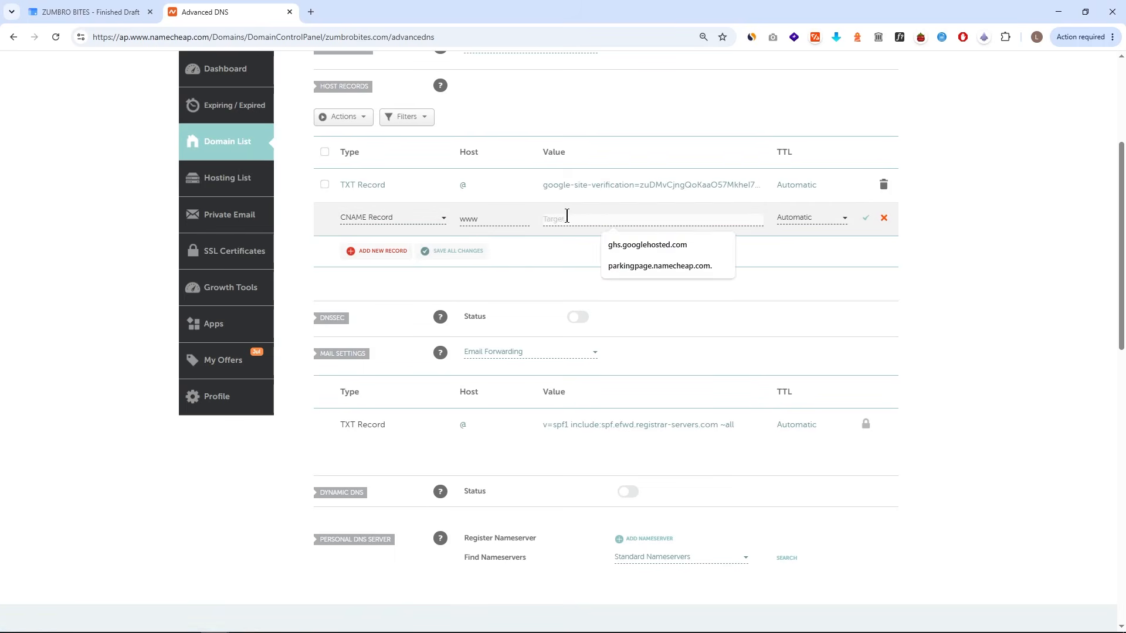
click(647, 245)
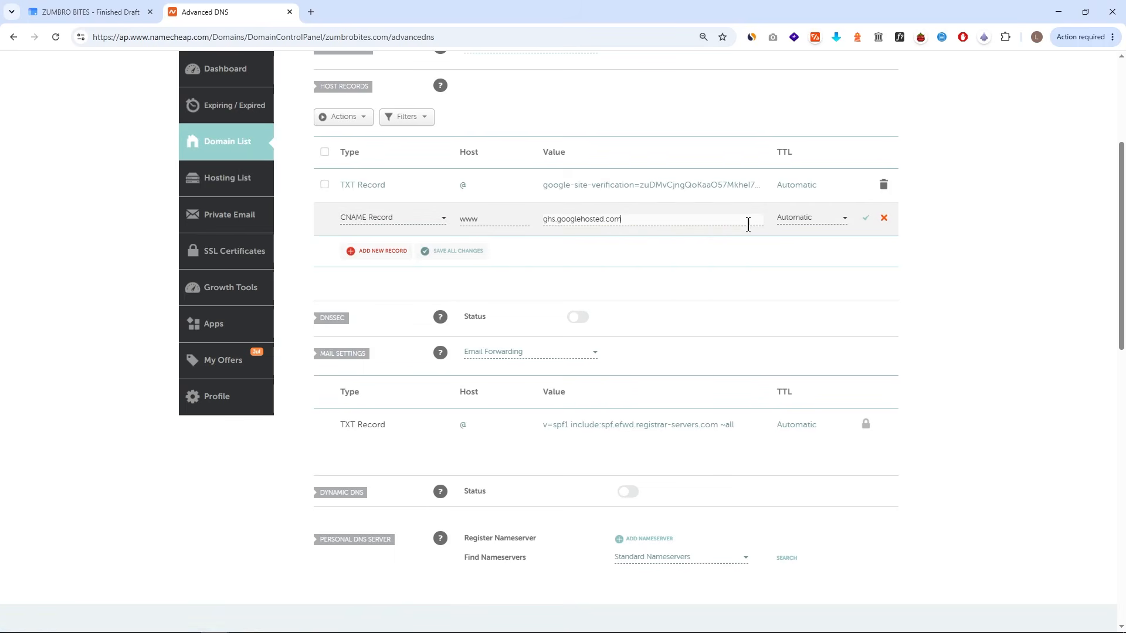
click(864, 221)
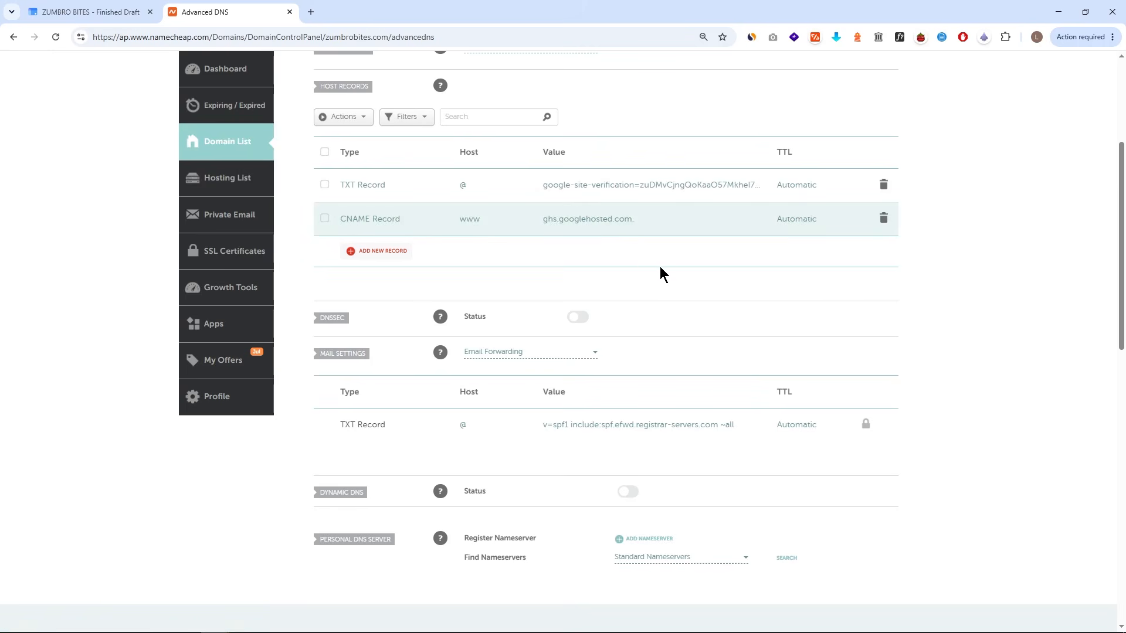
key(ctrl+shift+Tab)
click(689, 433)
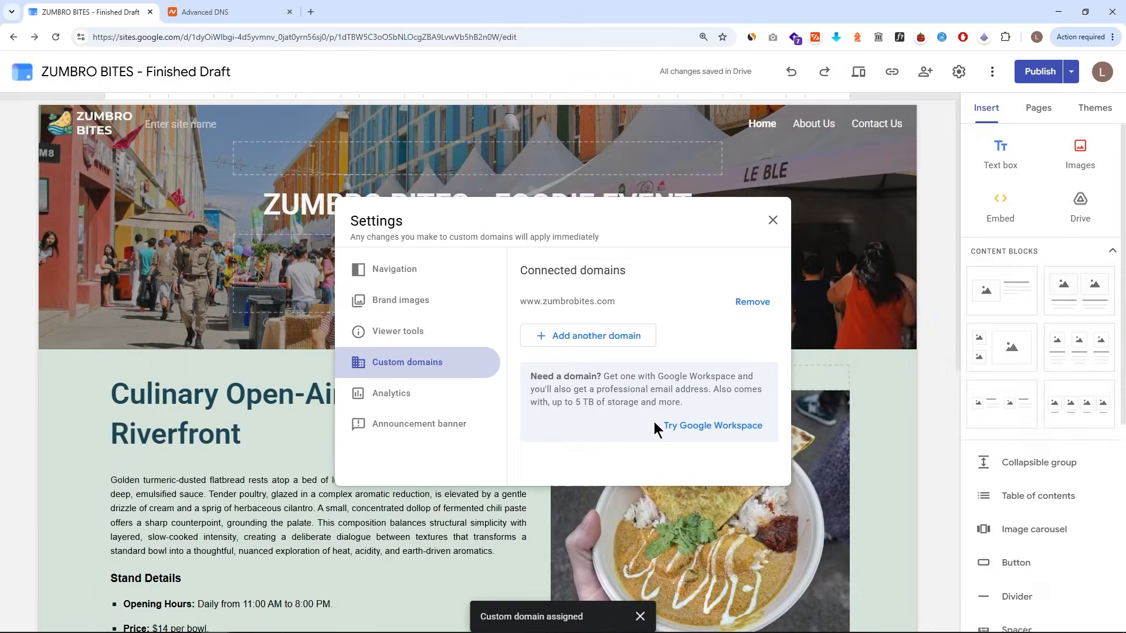
drag(388, 352, 568, 353)
key(ctrl+c)
click(702, 350)
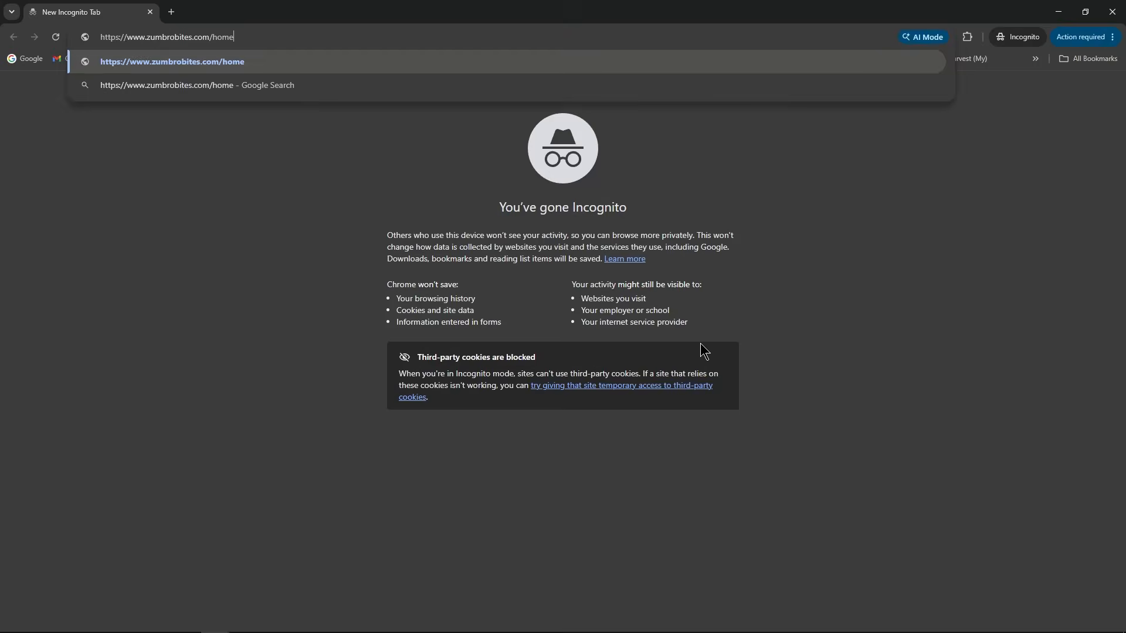
key(Return)
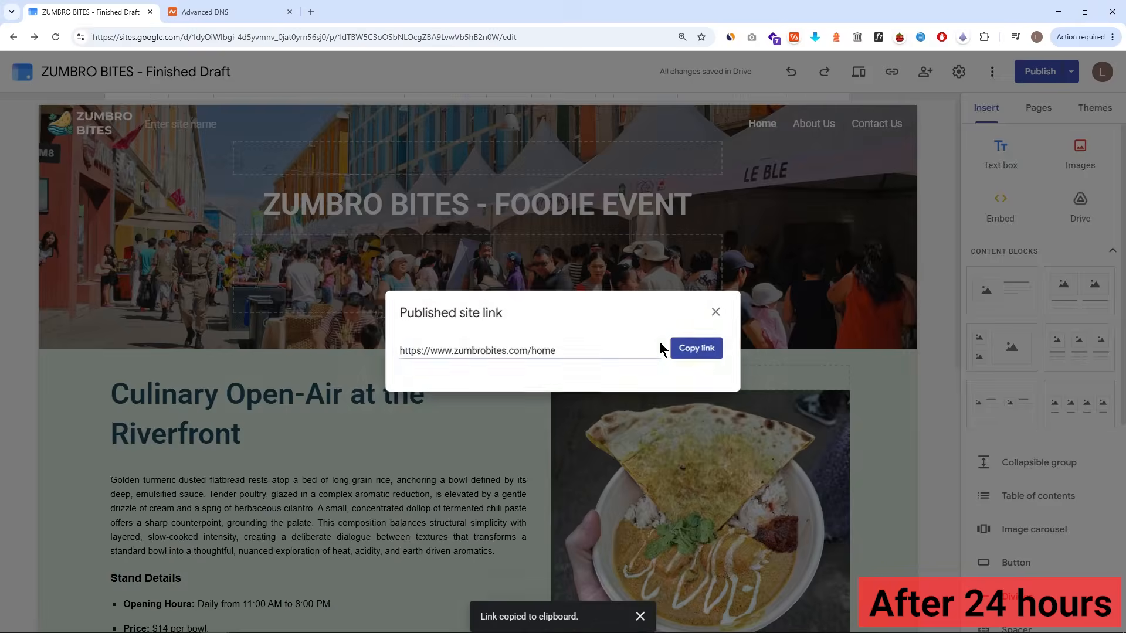
click(609, 333)
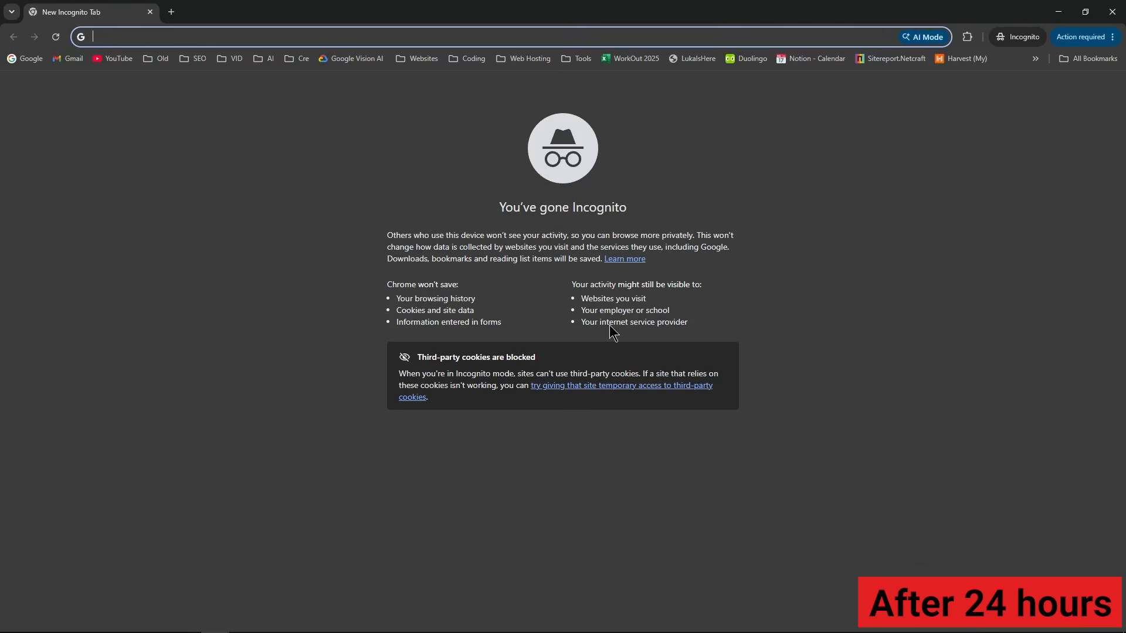
key(ctrl+v)
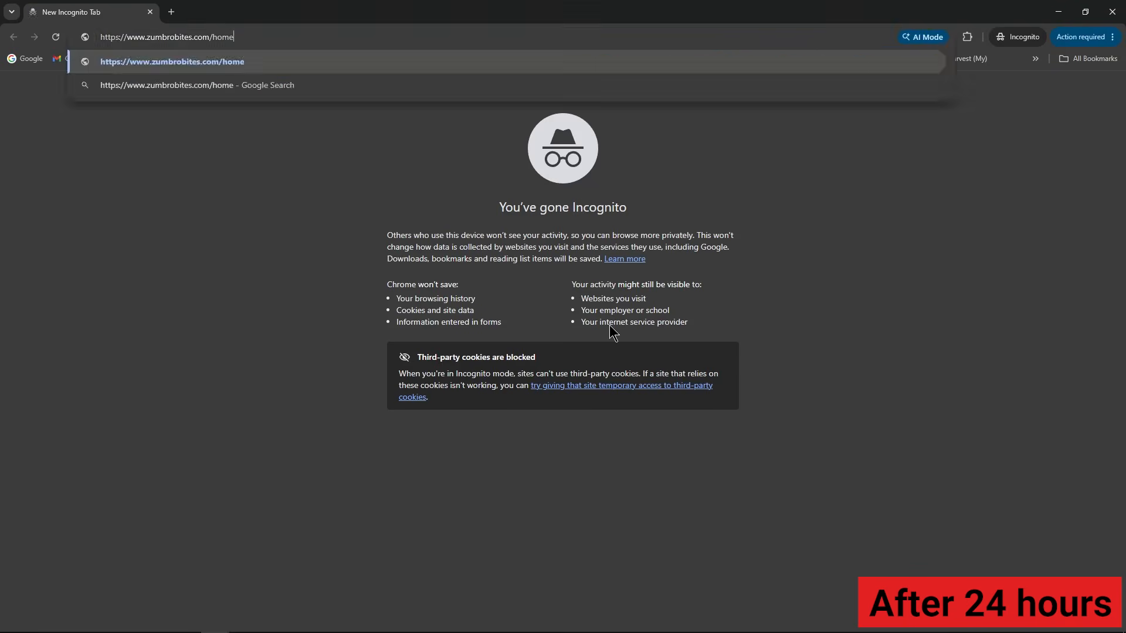
key(Return)
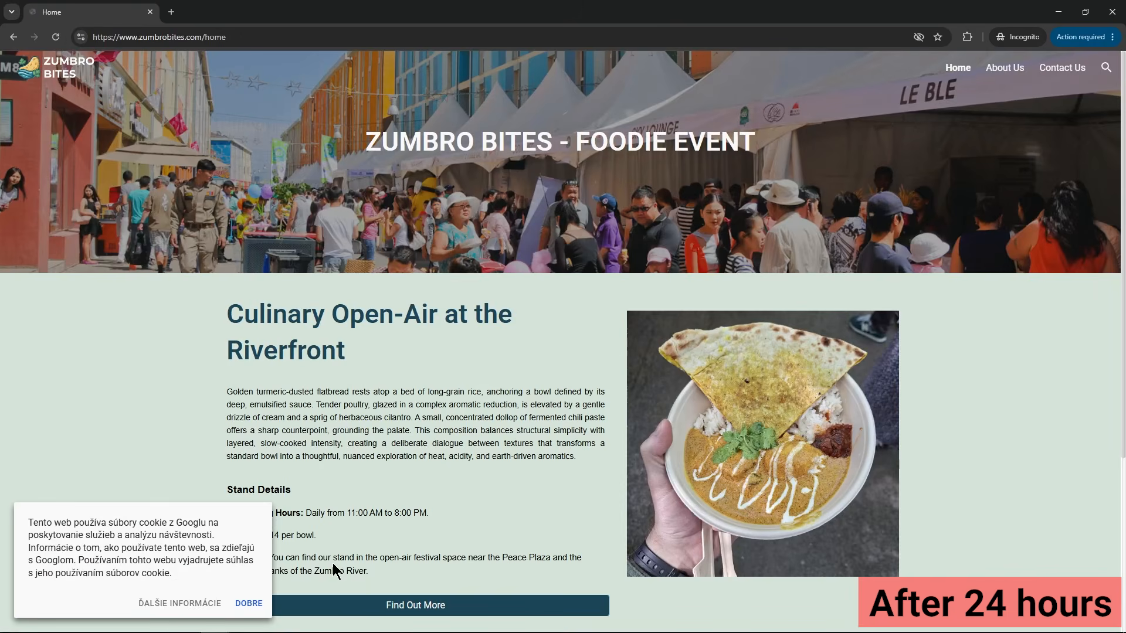
click(255, 600)
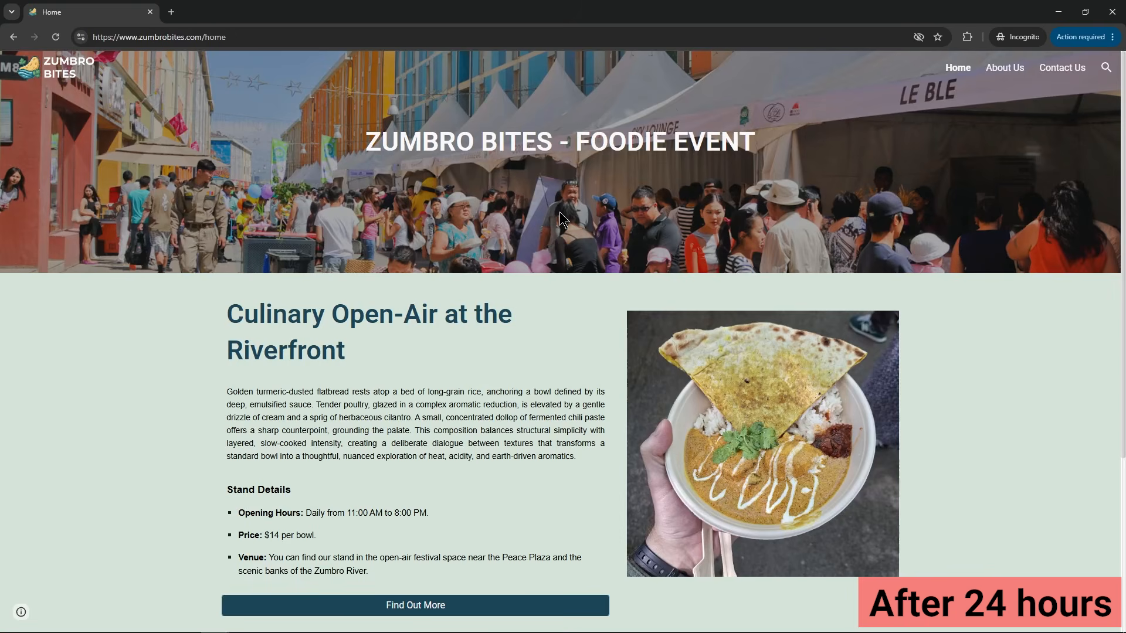
scroll(563, 217, down, 2)
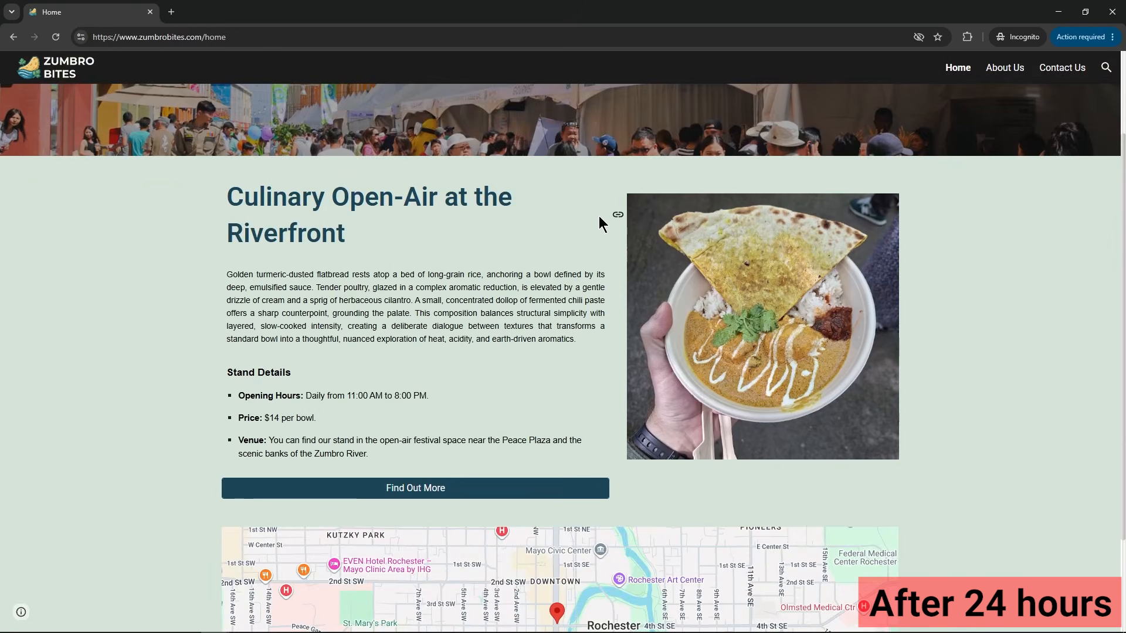
scroll(603, 221, down, 2)
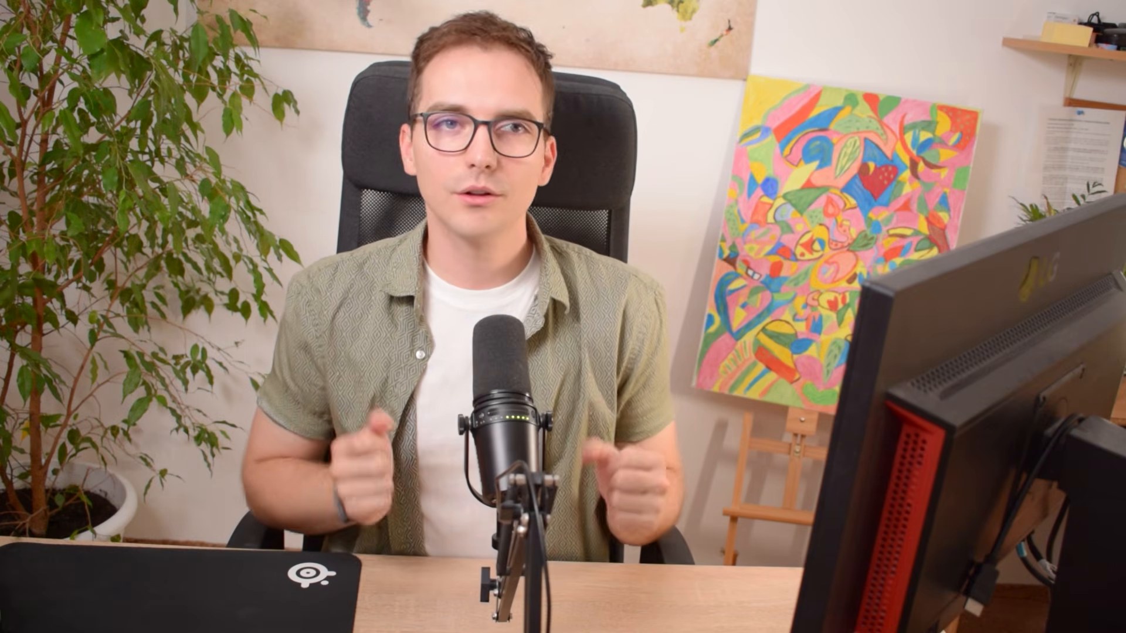